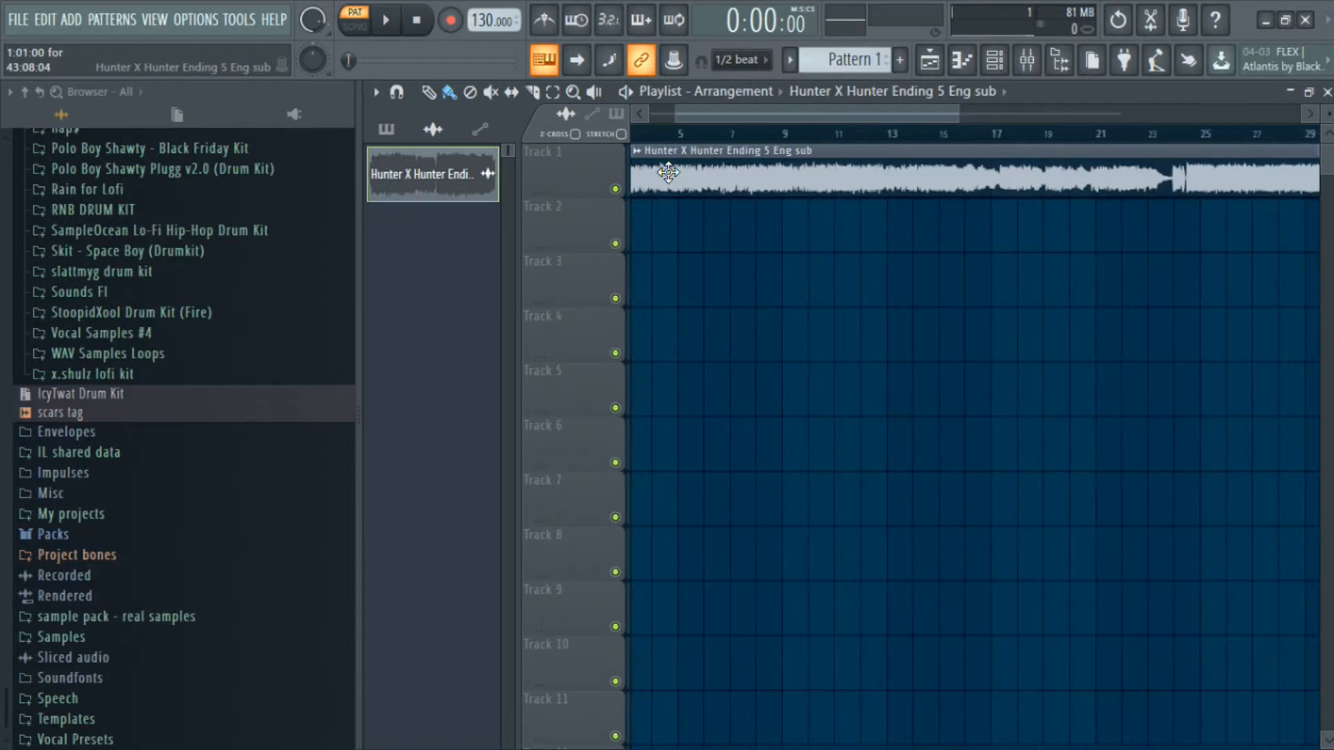
Set the project tempo to 145 BPM.
scroll(591, 128, up, 2)
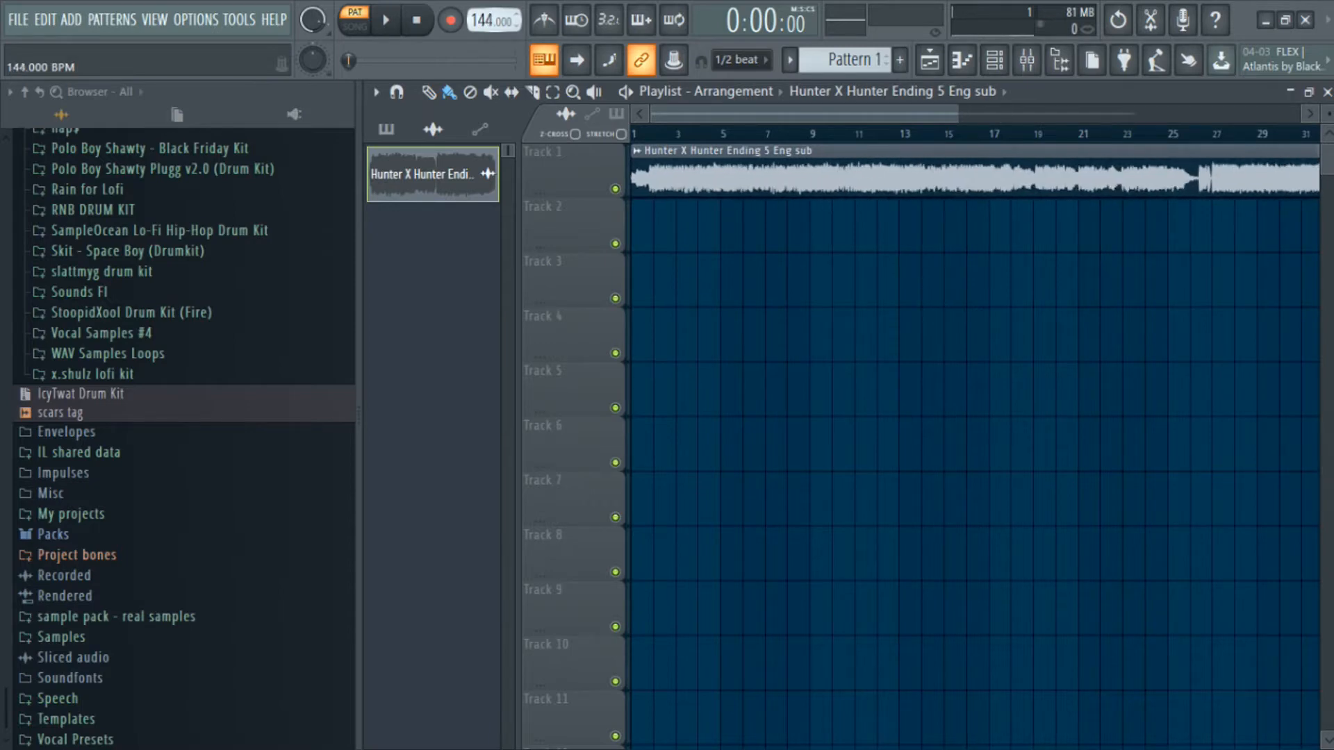
click(548, 20)
scroll(649, 163, down, 3)
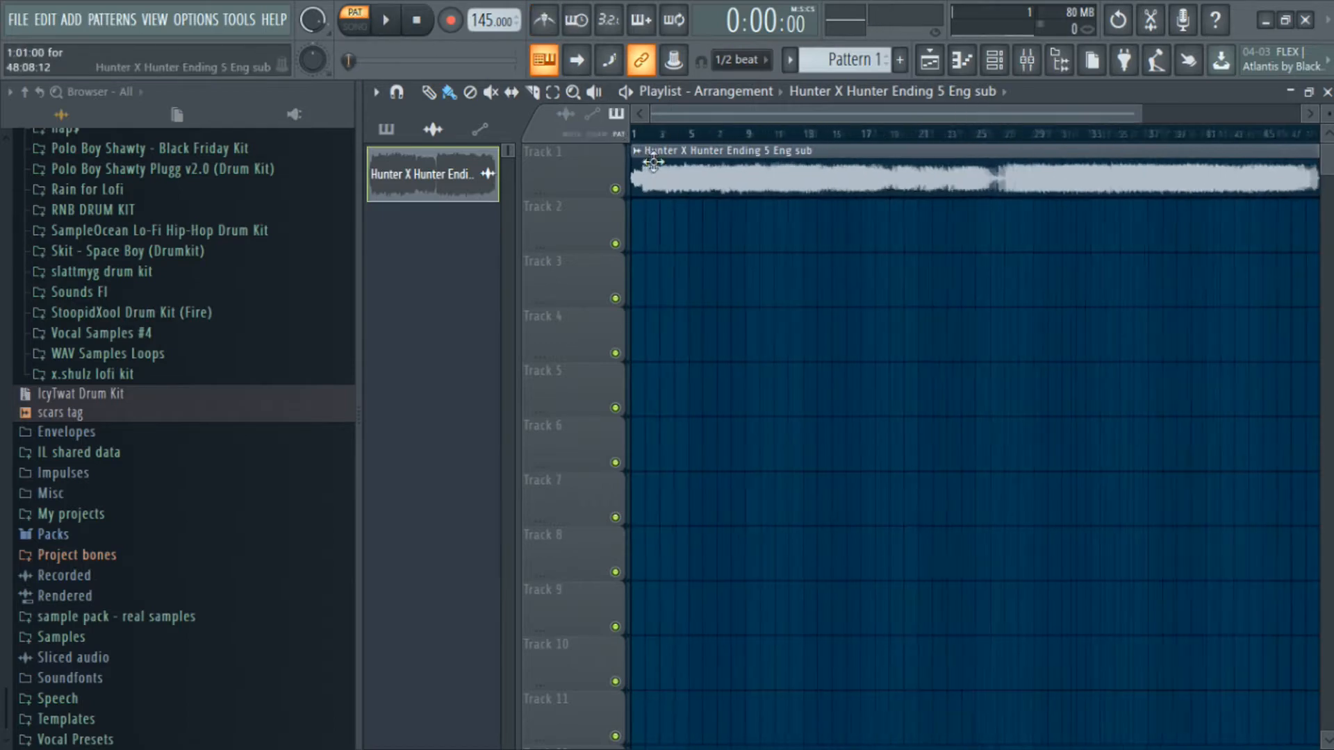
Switch playback to song mode and audition the opening of the Hunter X Hunter Ending 5 clip.
click(677, 133)
scroll(775, 165, up, 4)
click(696, 133)
scroll(825, 174, up, 3)
key(space)
drag(703, 135, 633, 134)
key(space)
scroll(653, 161, up, 1)
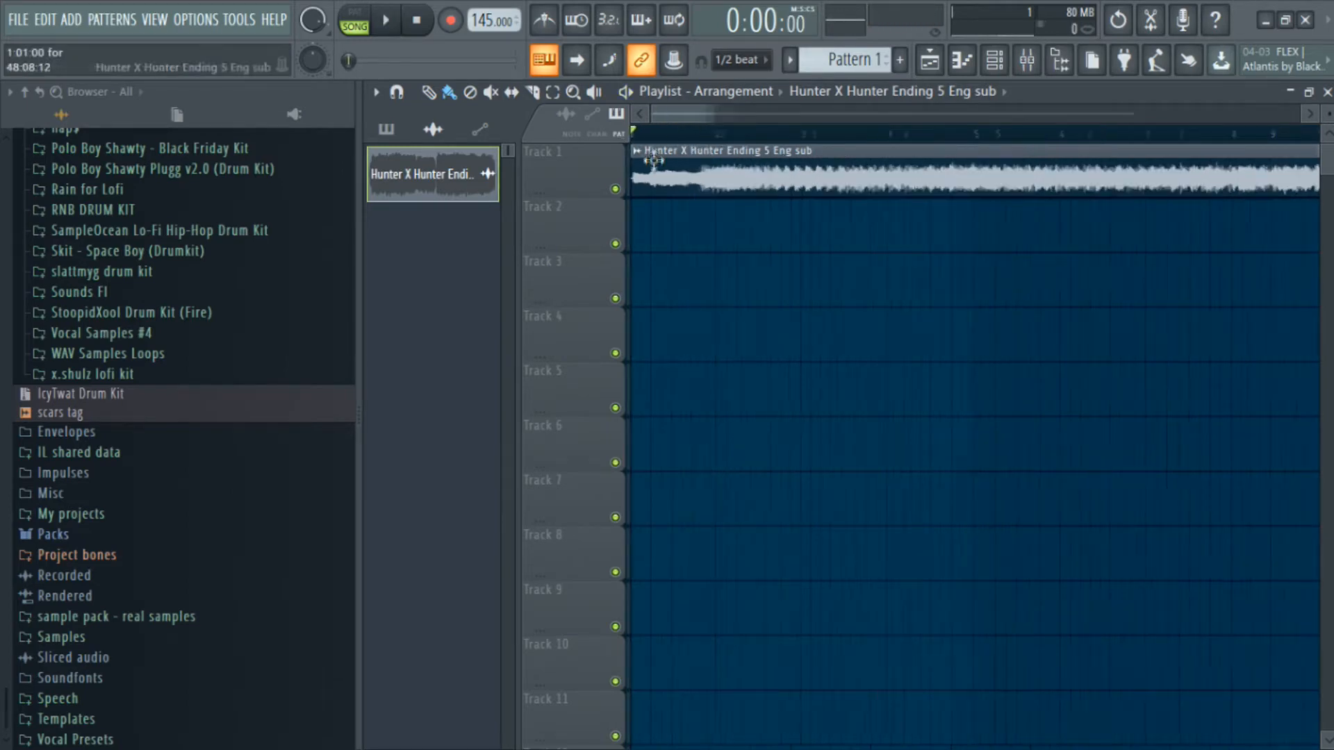
Trim the quiet lead-in from the song clip and align its new start with bar 1.
scroll(657, 179, down, 2)
click(1024, 62)
click(1032, 68)
scroll(765, 250, down, 3)
scroll(755, 251, up, 3)
scroll(694, 209, up, 3)
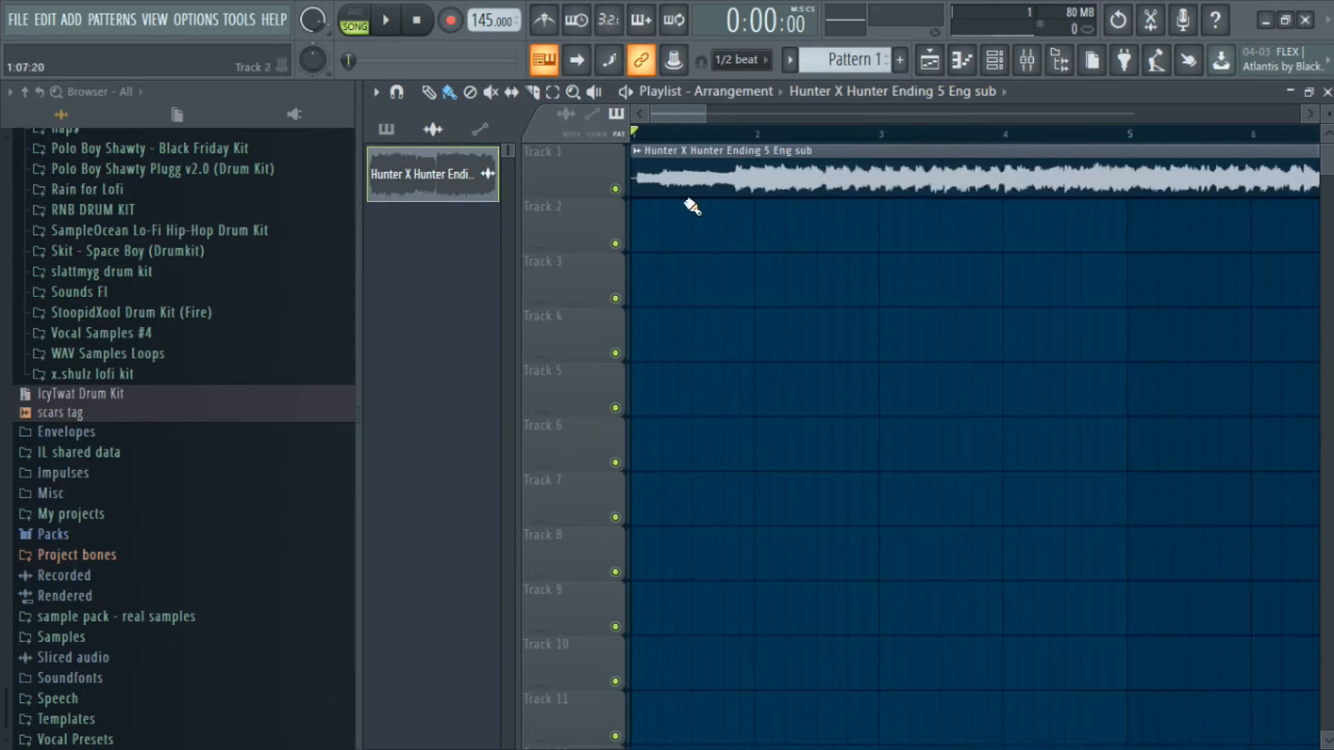
scroll(684, 205, down, 2)
mouse_move(632, 182)
mouse_down()
mouse_move(671, 198)
mouse_move(636, 193)
mouse_up()
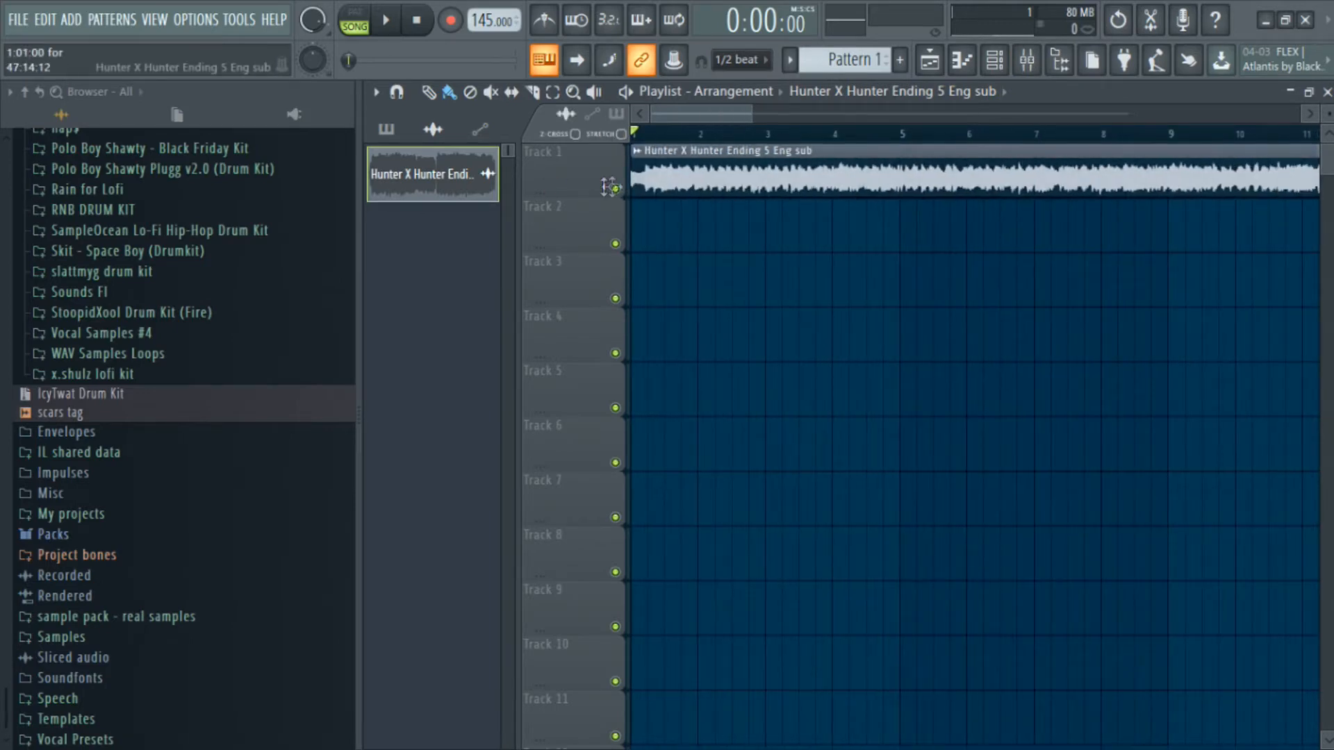
Play the trimmed song and set the playlist snap to (none).
key(space)
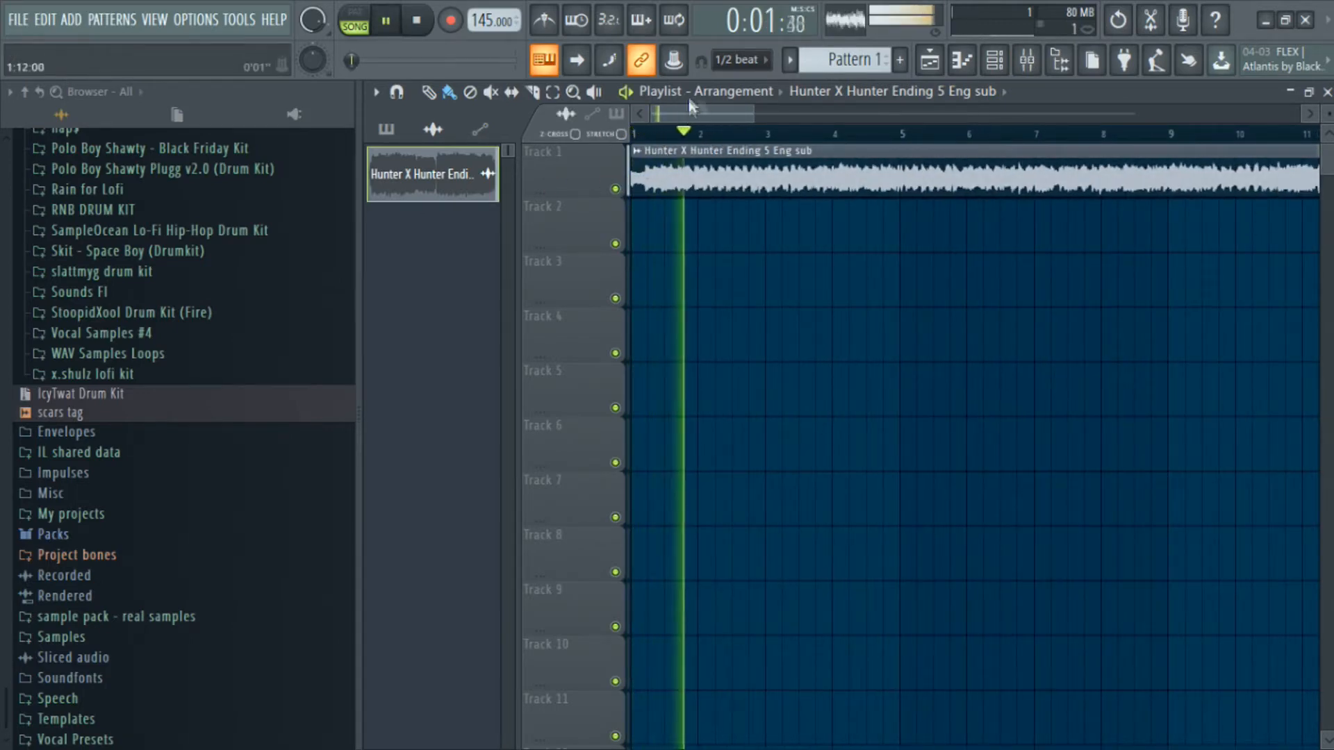
click(702, 61)
scroll(764, 136, down, 5)
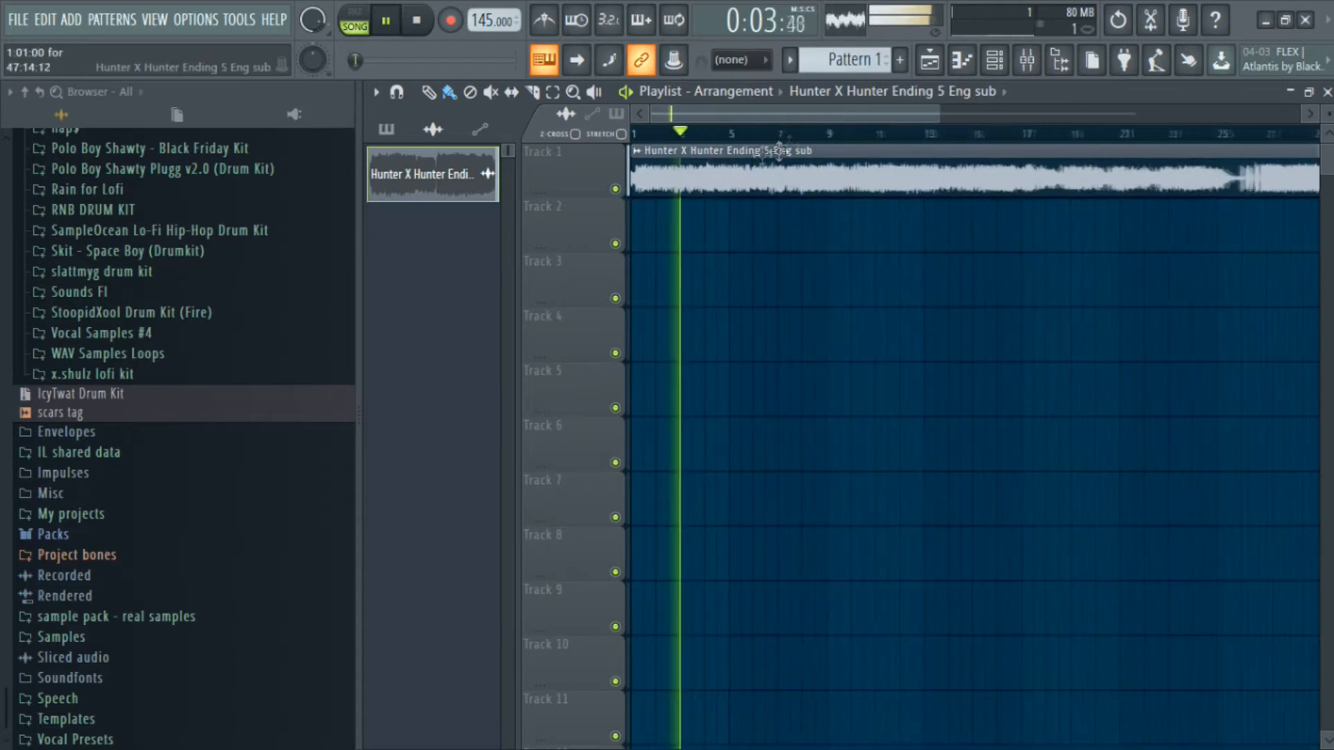
Audition several points further along the song clip, up to about bar 18, to find a section to sample.
click(763, 133)
scroll(800, 144, up, 3)
scroll(681, 154, down, 3)
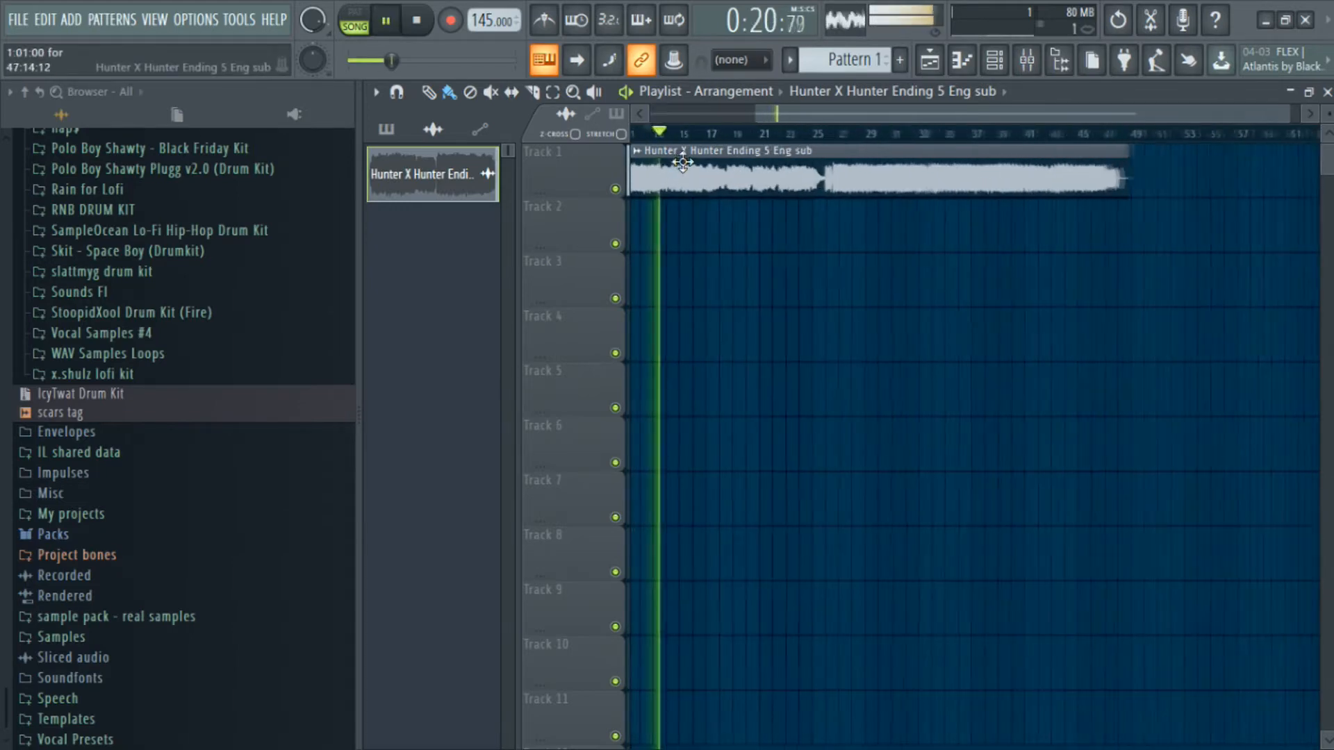
click(702, 133)
click(719, 132)
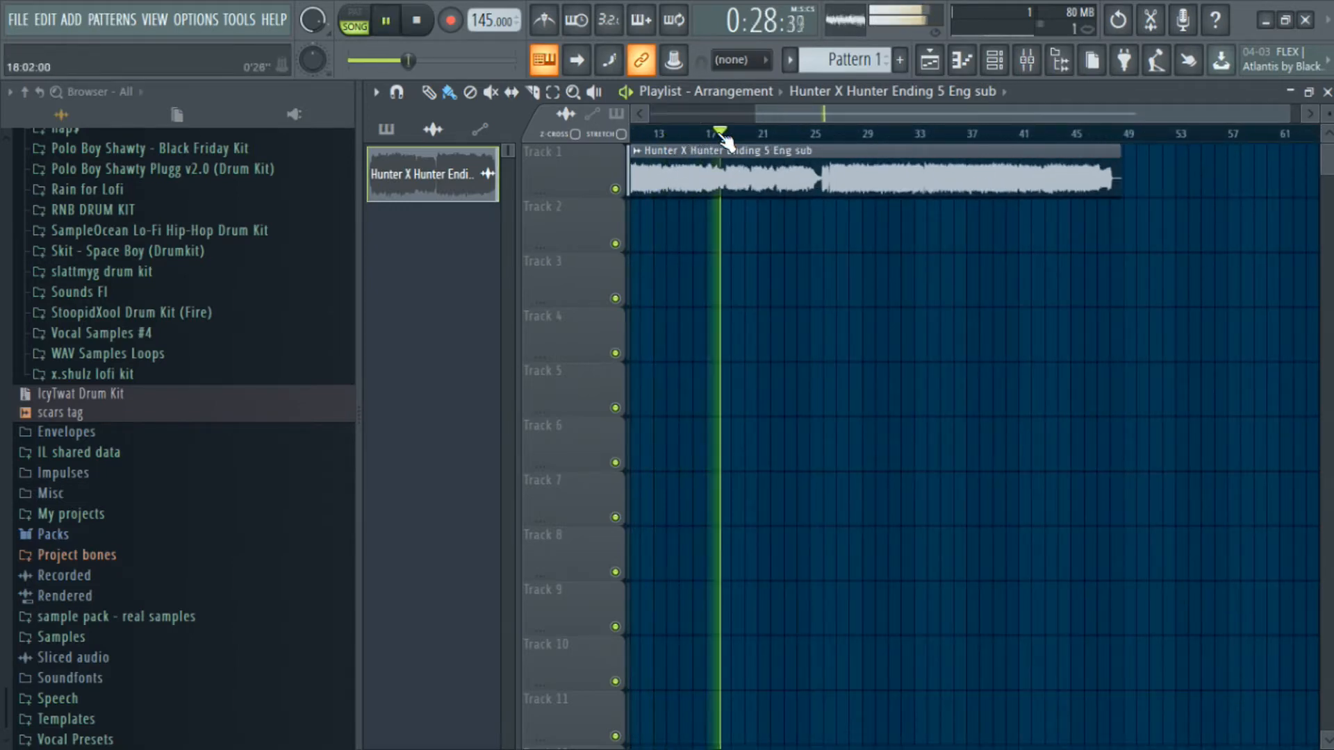
drag(963, 268, 1104, 279)
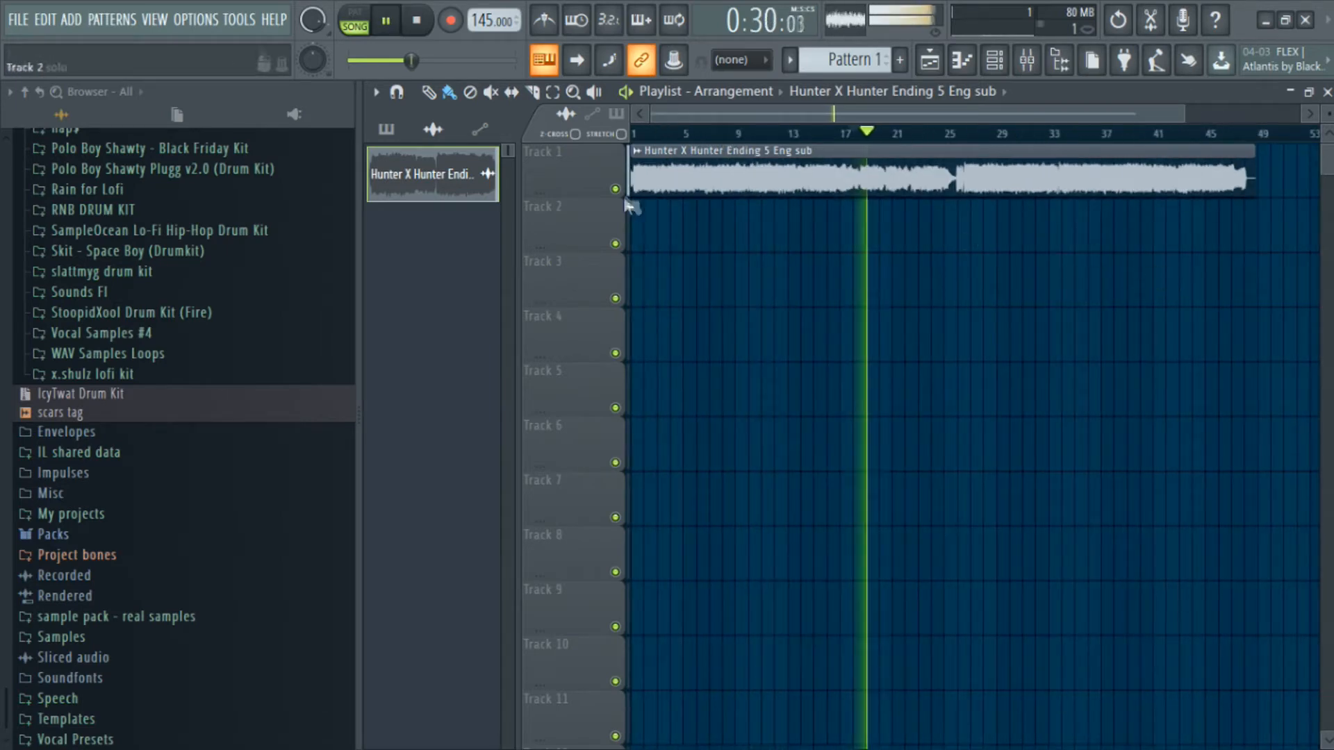
Trim the song clip at both ends to a section of about 7.75 bars and place it at bar 1.
drag(634, 185, 842, 189)
click(843, 133)
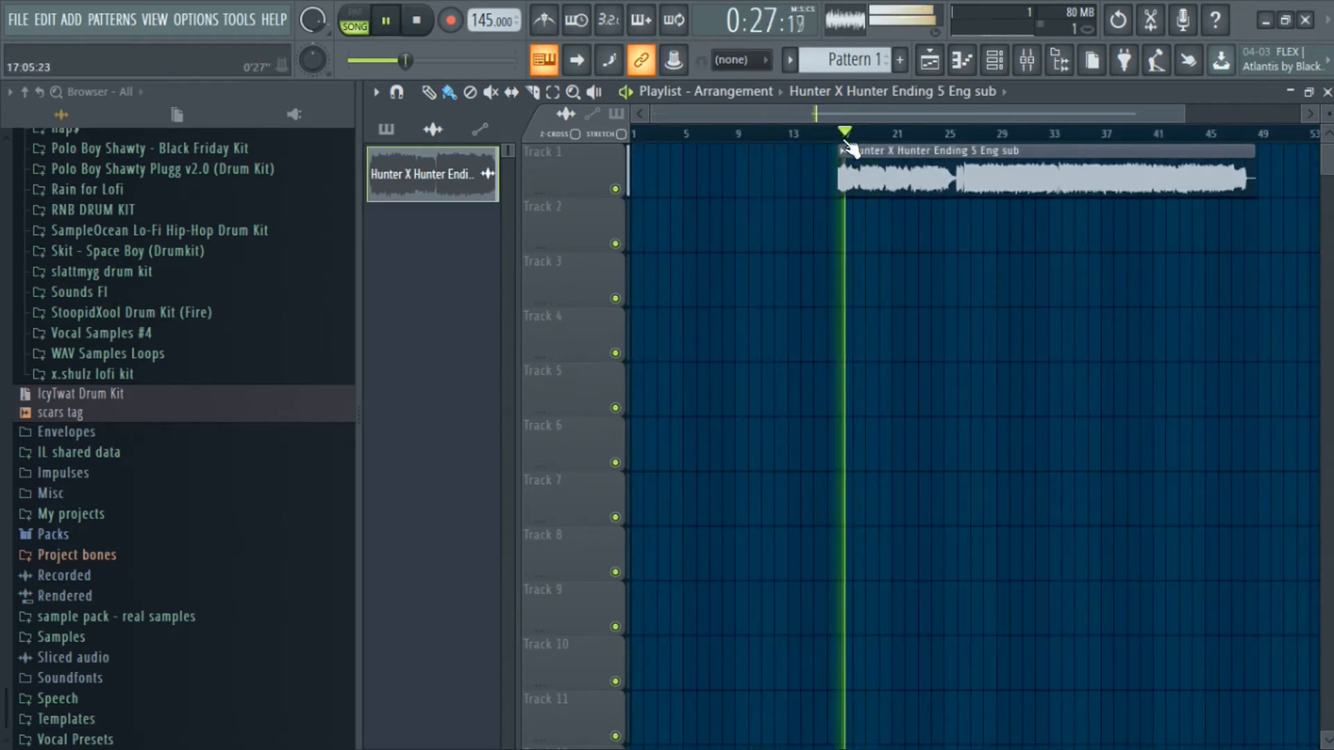
scroll(843, 136, up, 3)
click(819, 133)
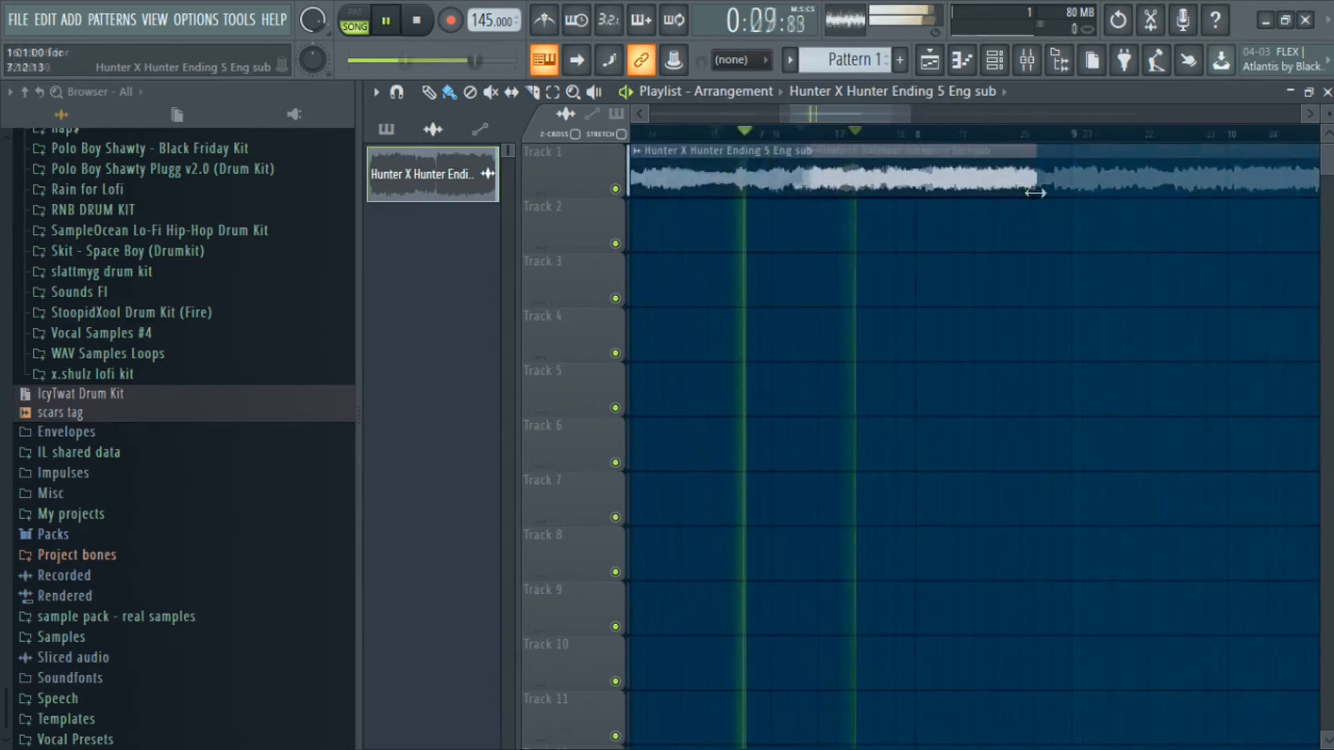
scroll(1045, 223, down, 4)
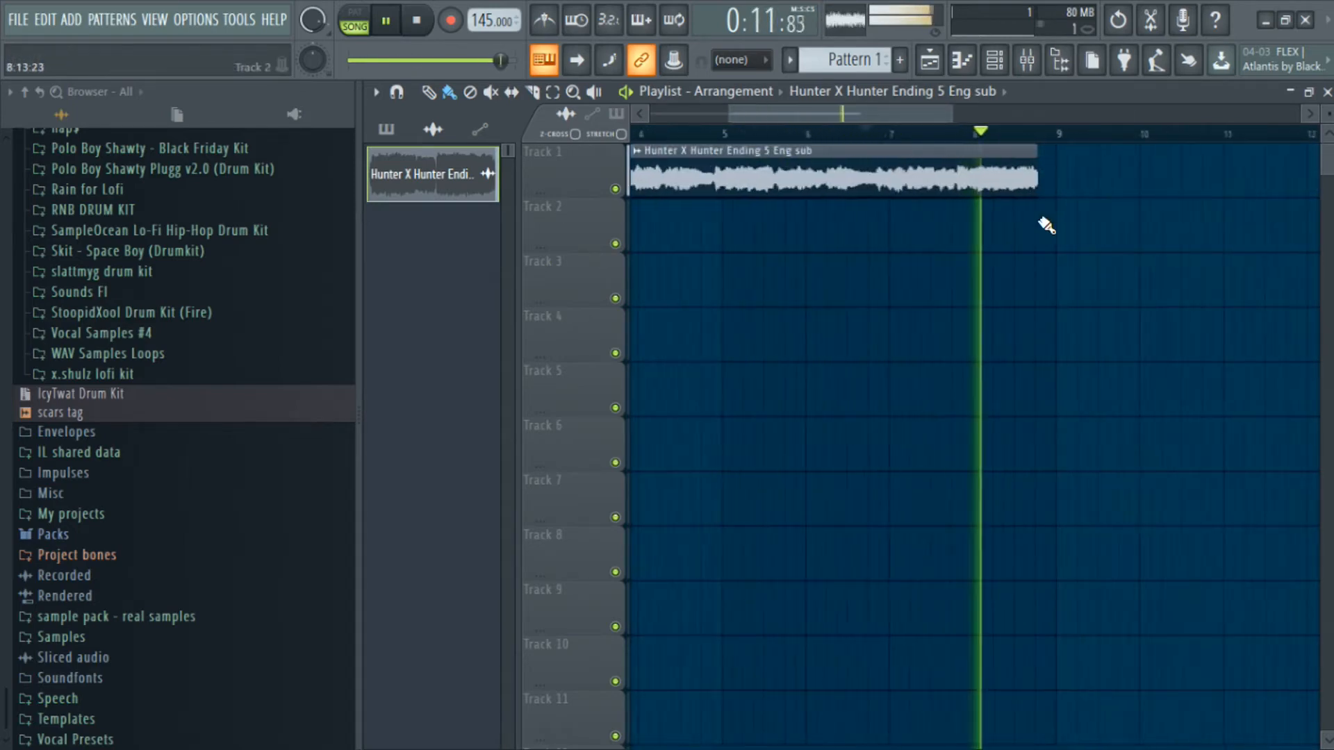
key(space)
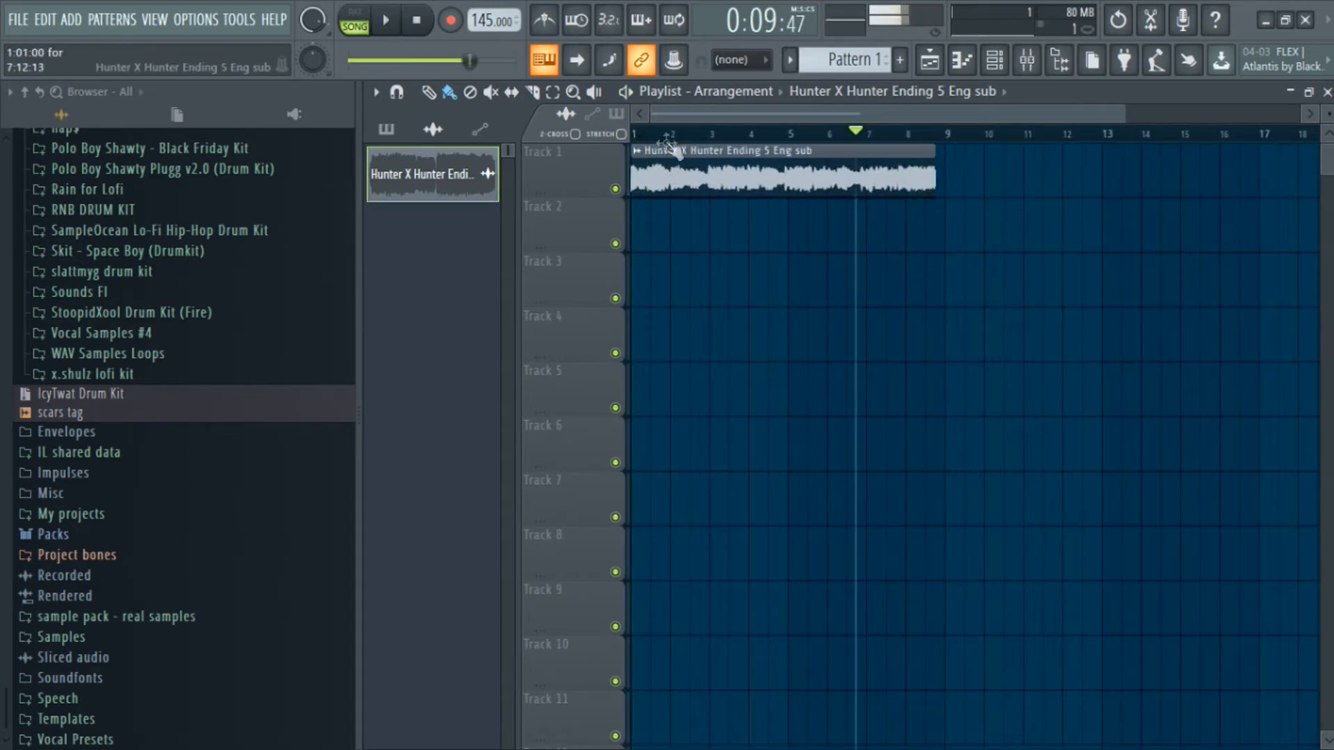
scroll(715, 211, down, 1)
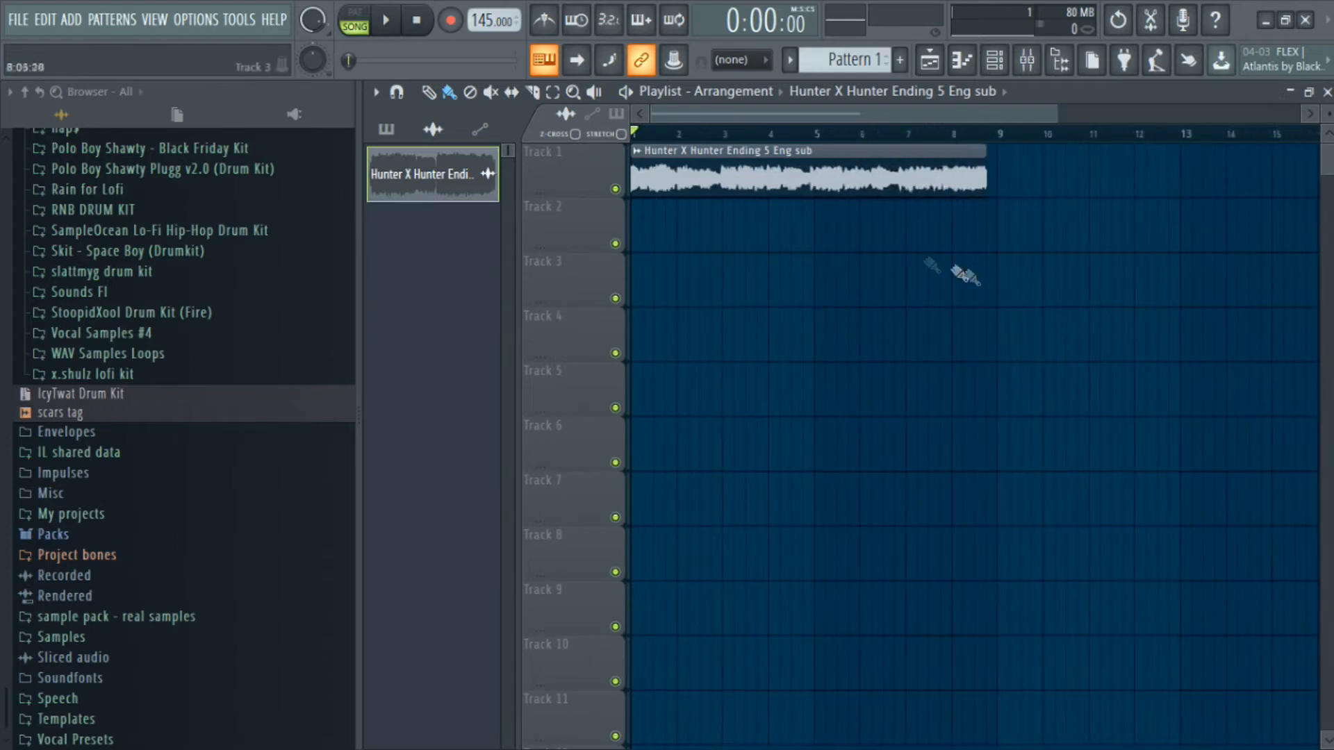
Play the trimmed section from bar 1 to check how it runs through to its end.
scroll(692, 245, up, 4)
double_click(737, 182)
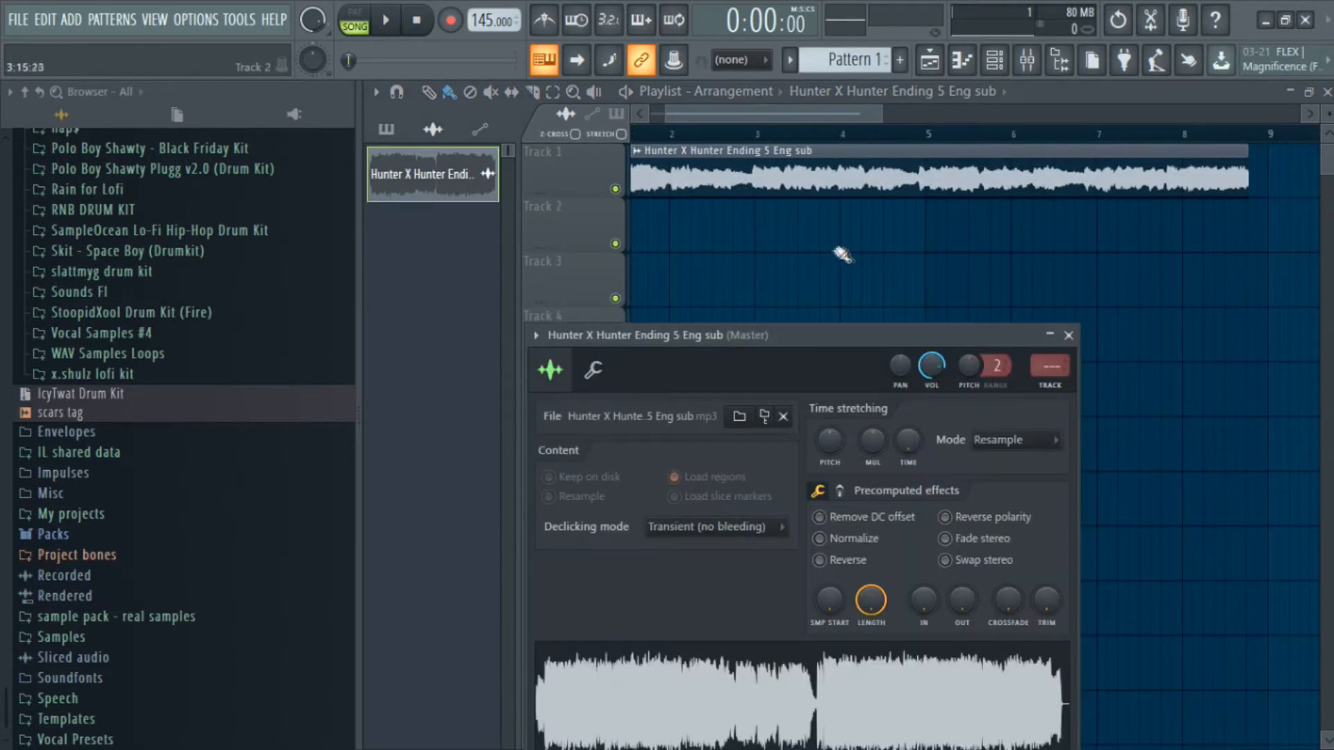
click(1069, 335)
key(space)
key(space)
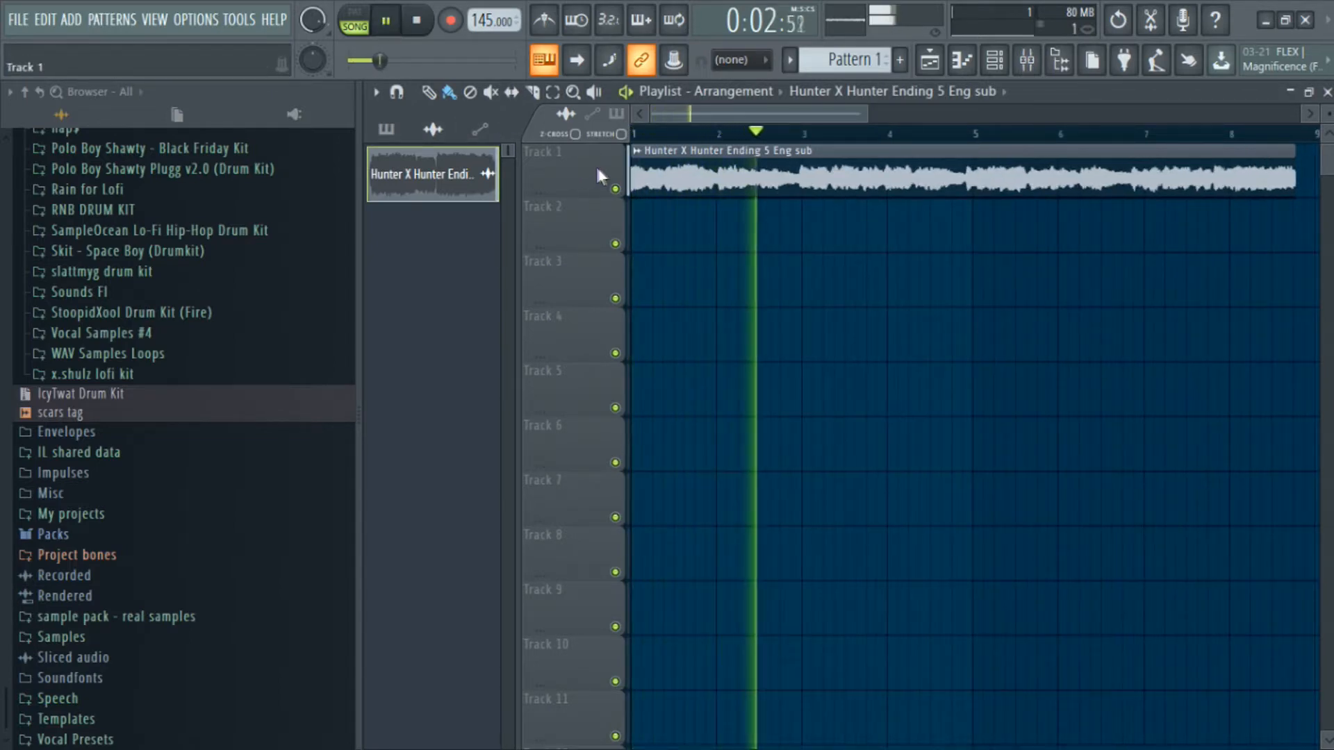
scroll(772, 189, down, 2)
scroll(792, 205, up, 1)
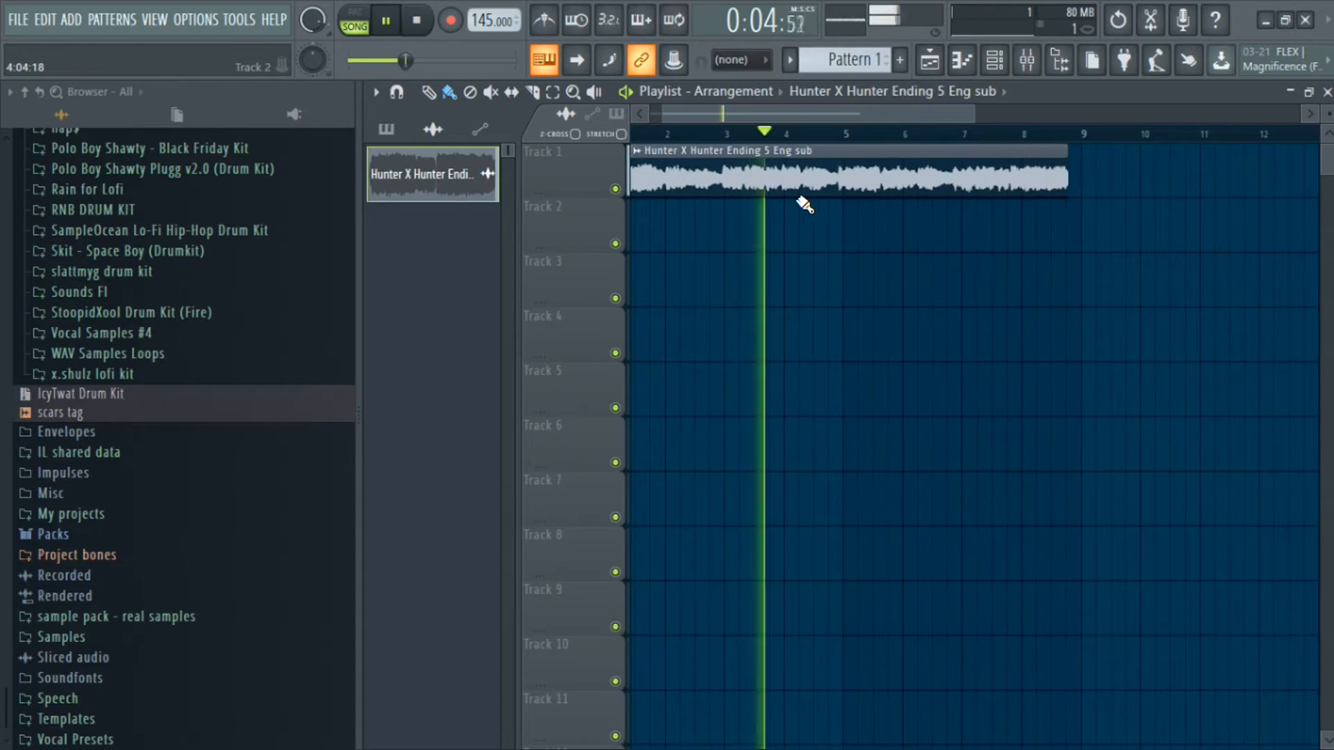
scroll(828, 217, up, 1)
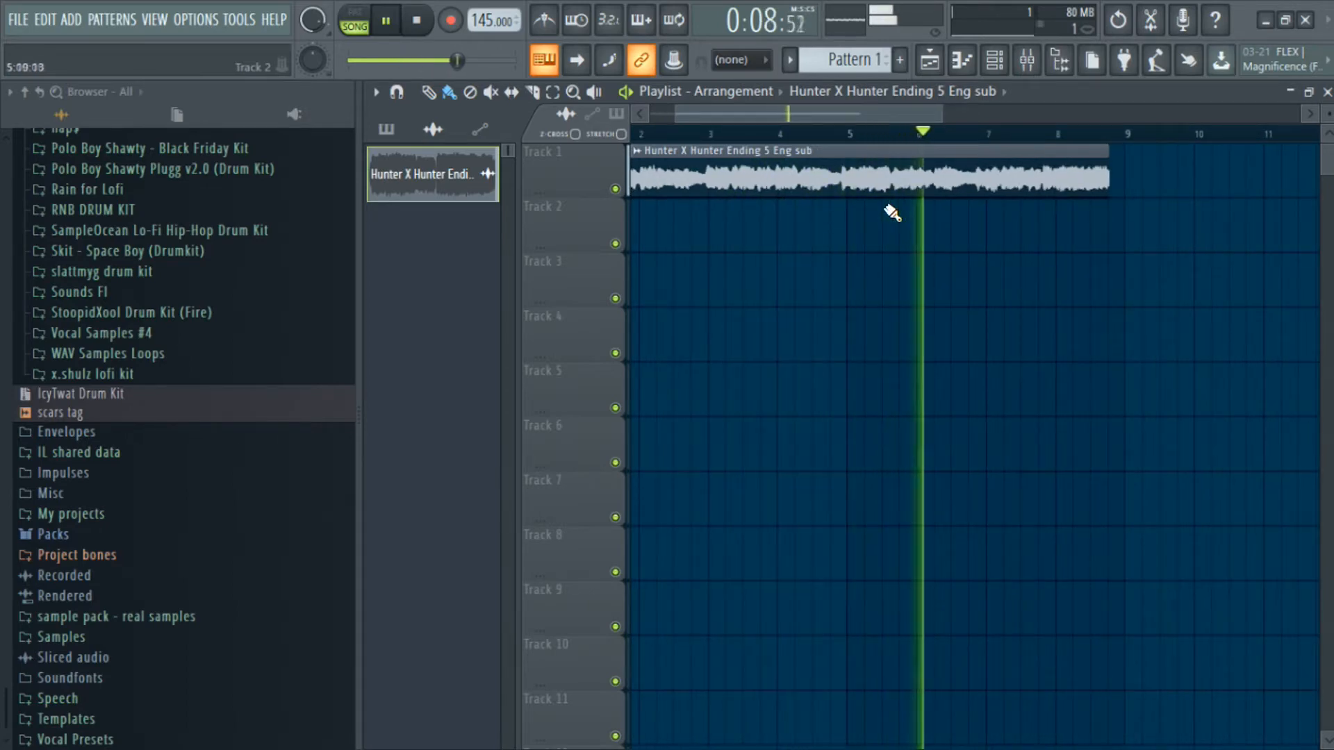
scroll(1112, 182, up, 2)
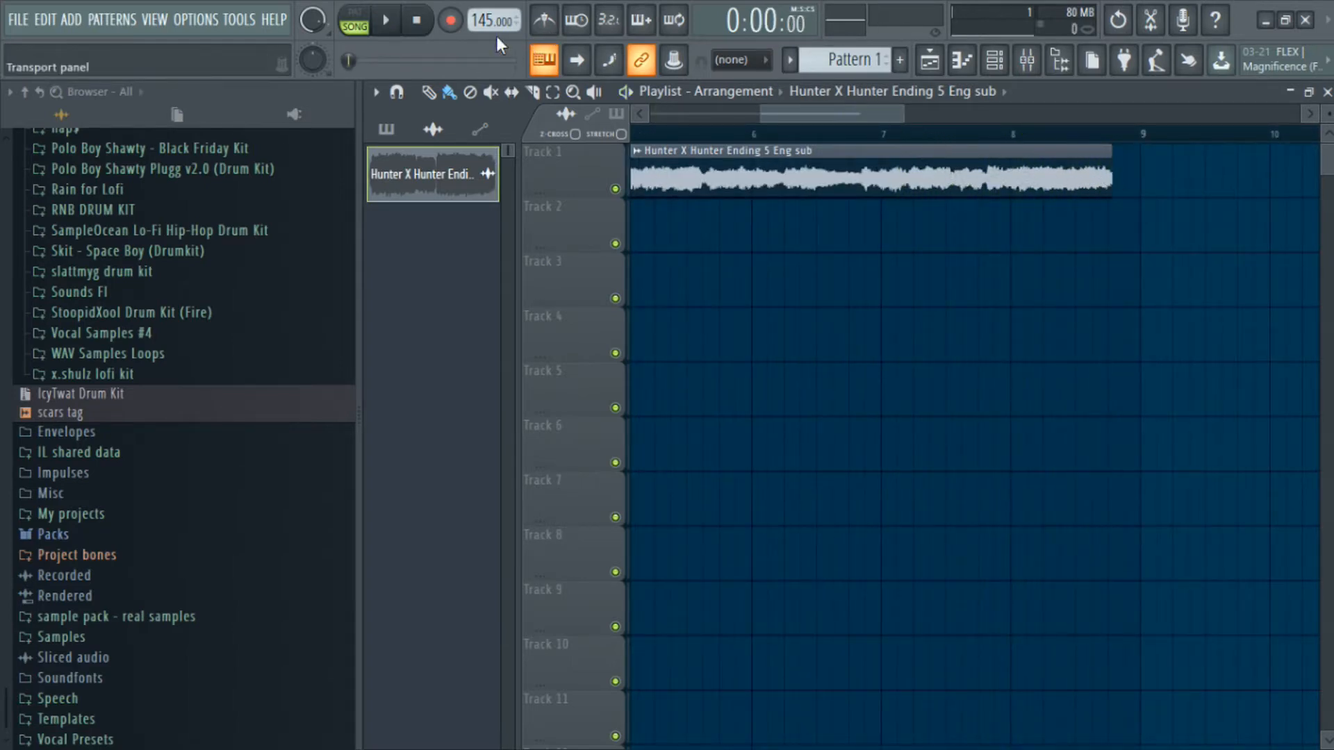
Audition the last part of the trimmed section, around bar 8, to check its cut point.
double_click(798, 171)
click(1065, 336)
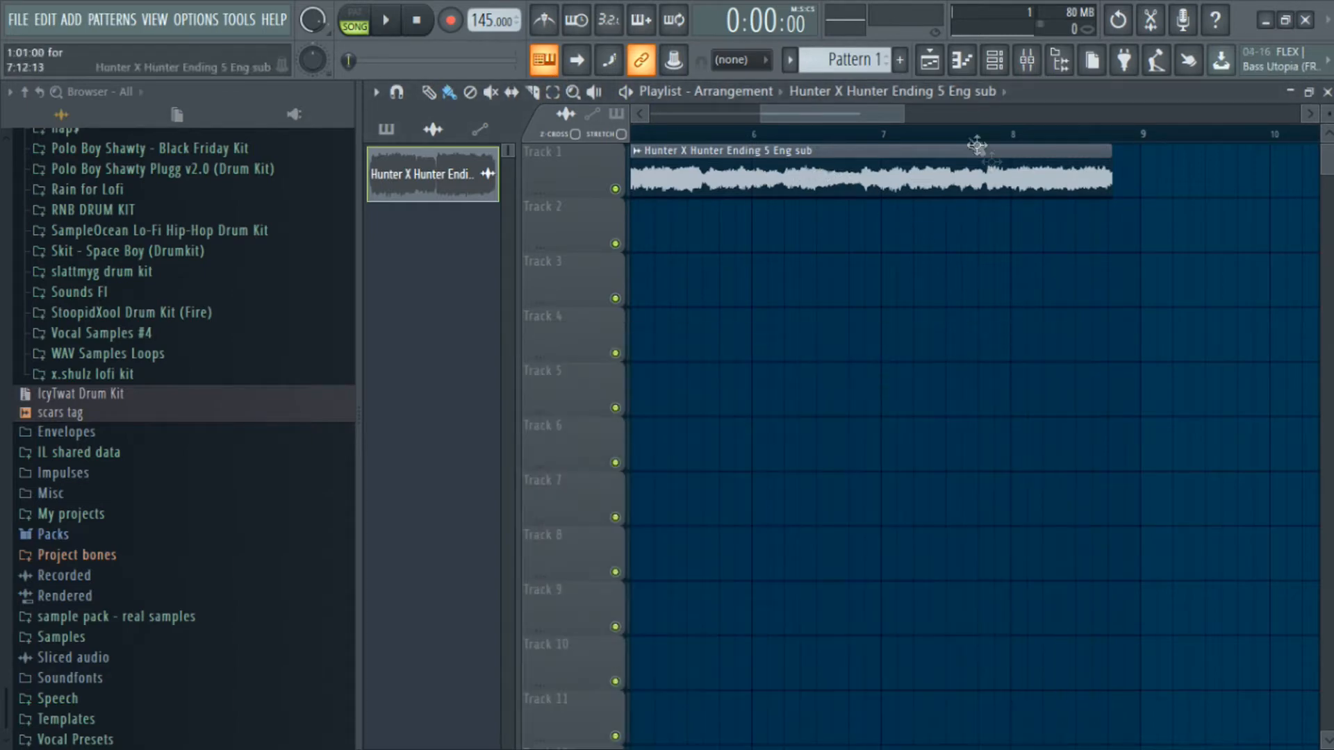
scroll(958, 150, up, 3)
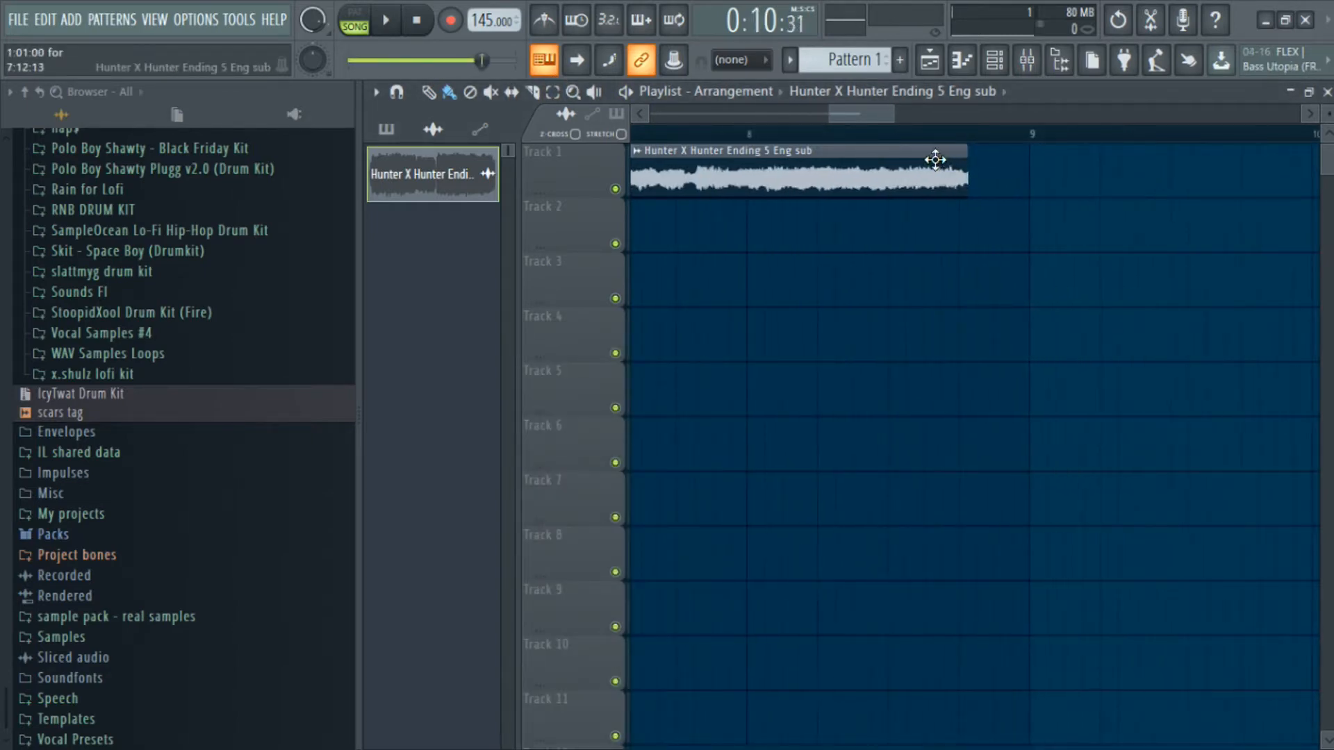
scroll(896, 201, down, 2)
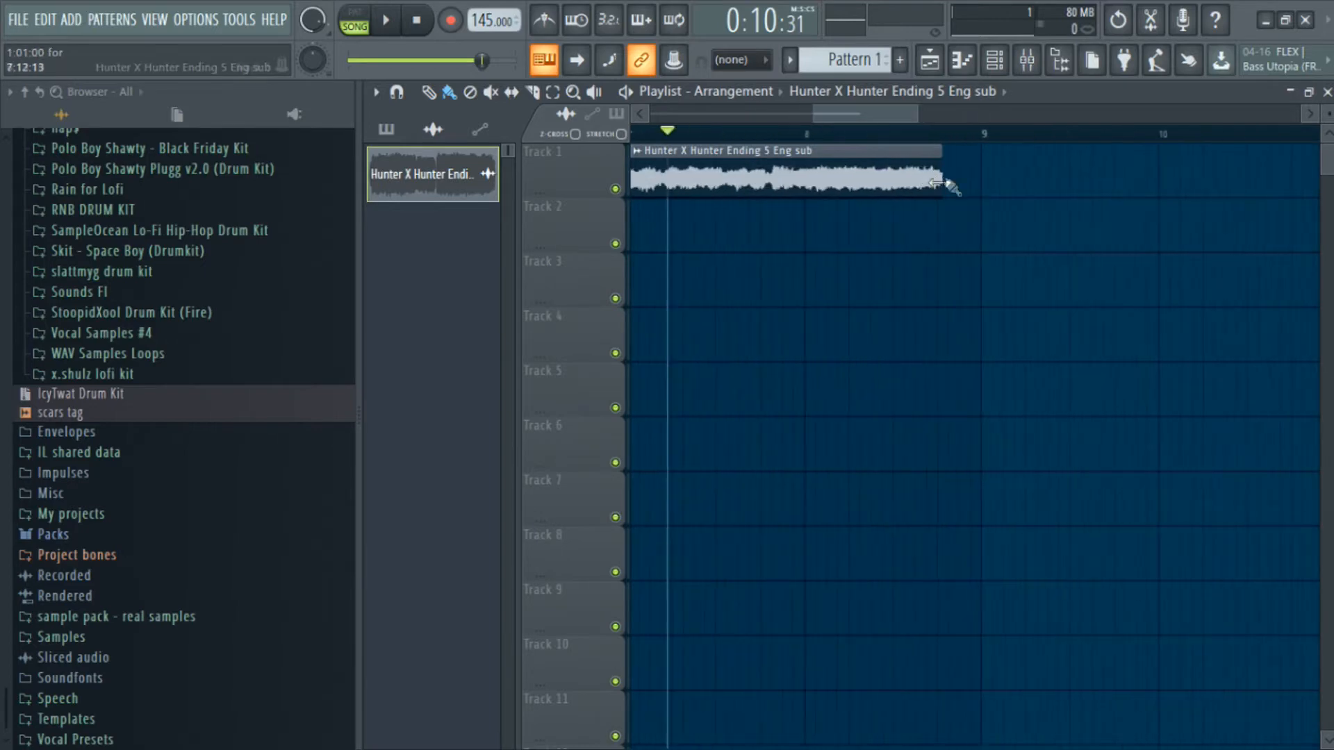
click(819, 134)
key(space)
key(space)
scroll(903, 164, down, 1)
scroll(849, 179, left, 4)
scroll(691, 176, down, 1)
scroll(691, 177, down, 3)
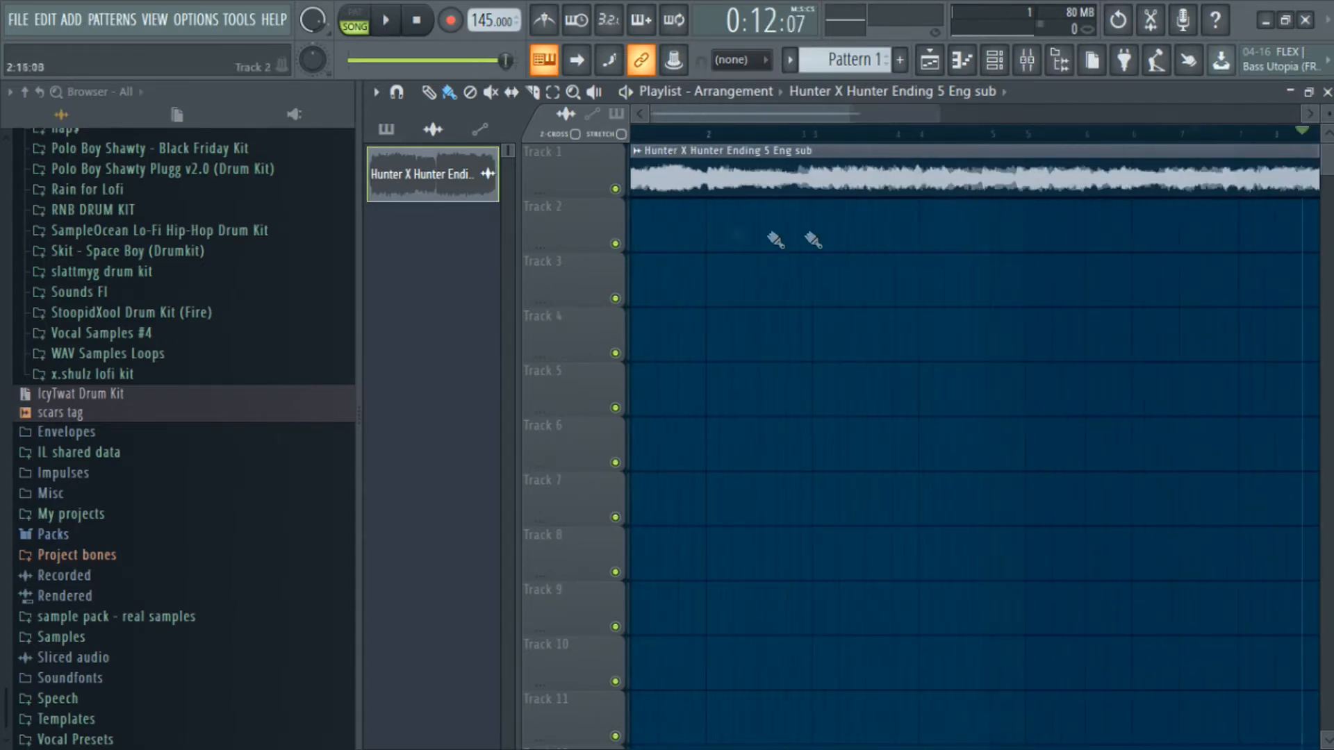
Make the trimmed clip unique as a new sample and save it as Hunter.wav.
click(635, 150)
click(837, 182)
click(819, 445)
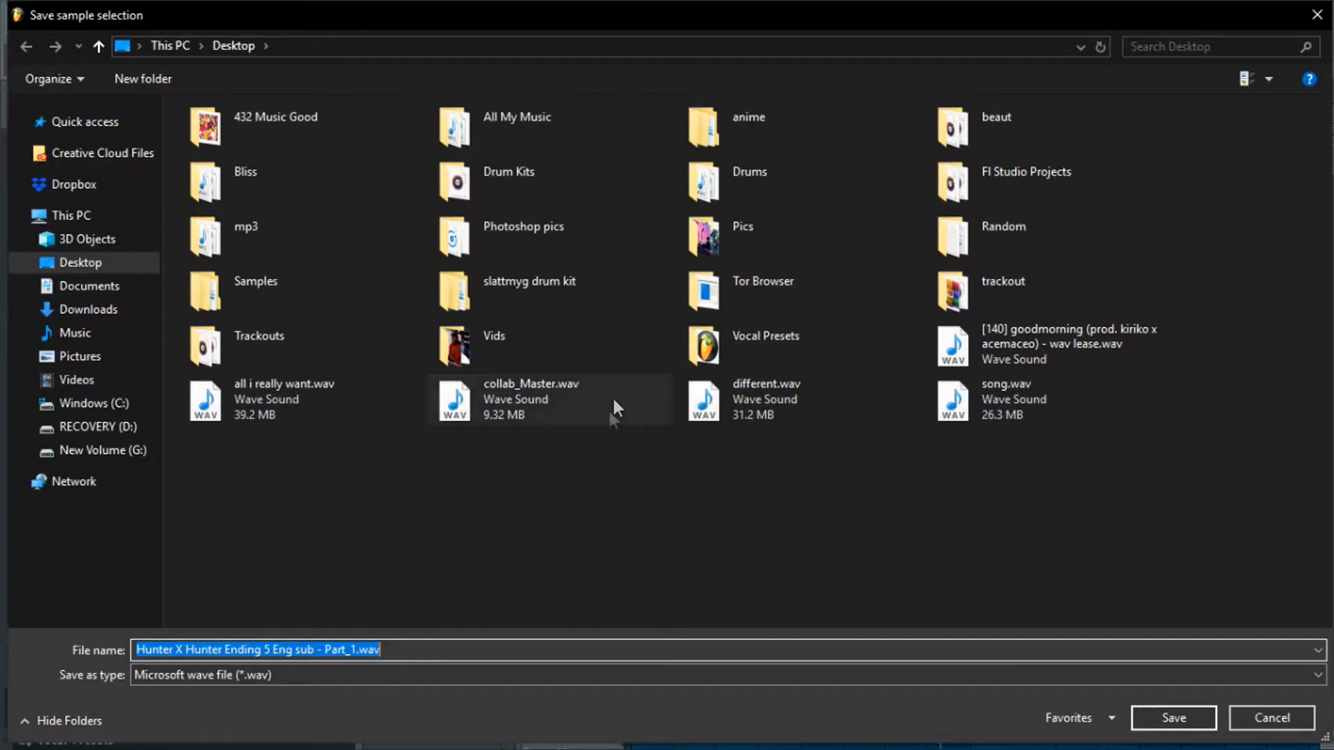
key(BackSpace)
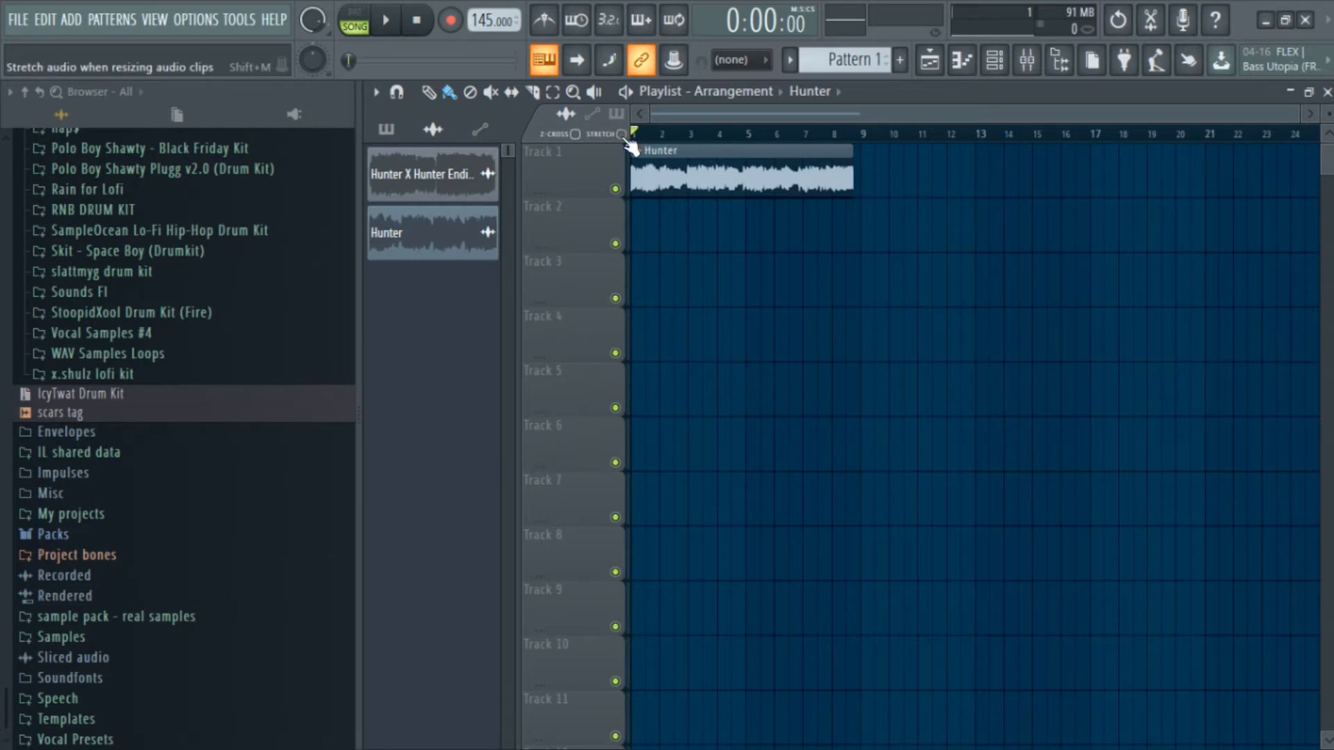
Enable stretching for resized audio clips, stretch the Hunter clip to eight bars and play it with the metronome.
scroll(636, 175, up, 2)
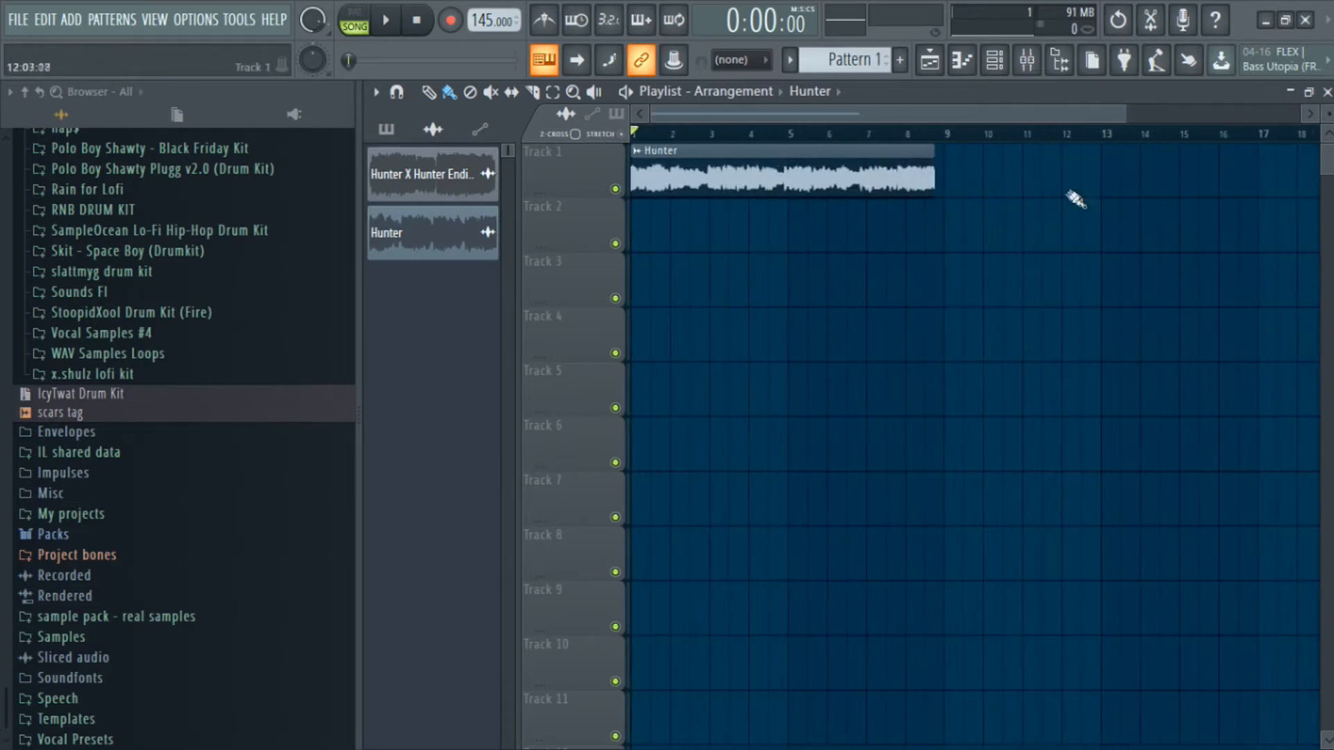
drag(934, 195, 940, 218)
key(space)
Reset the Hunter sample's channel volume and lower it to about 56%.
double_click(723, 184)
right_click(950, 393)
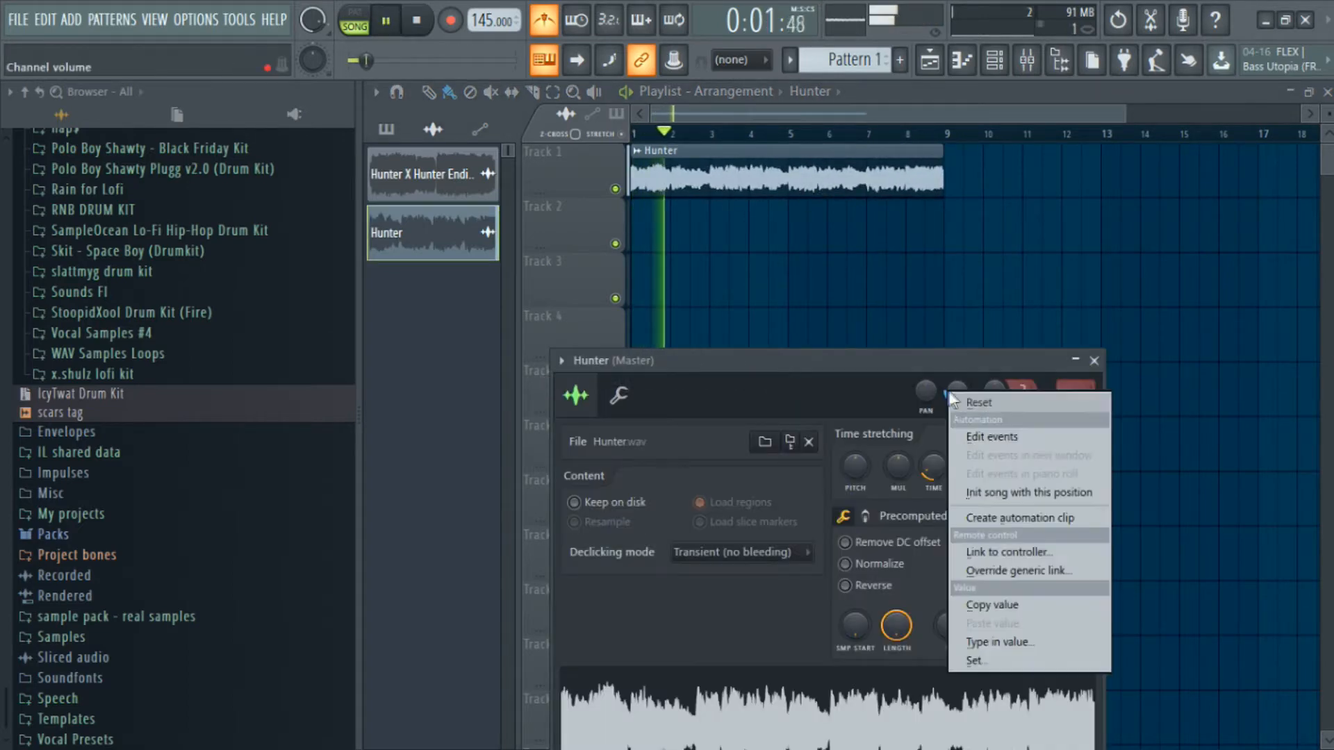
click(976, 407)
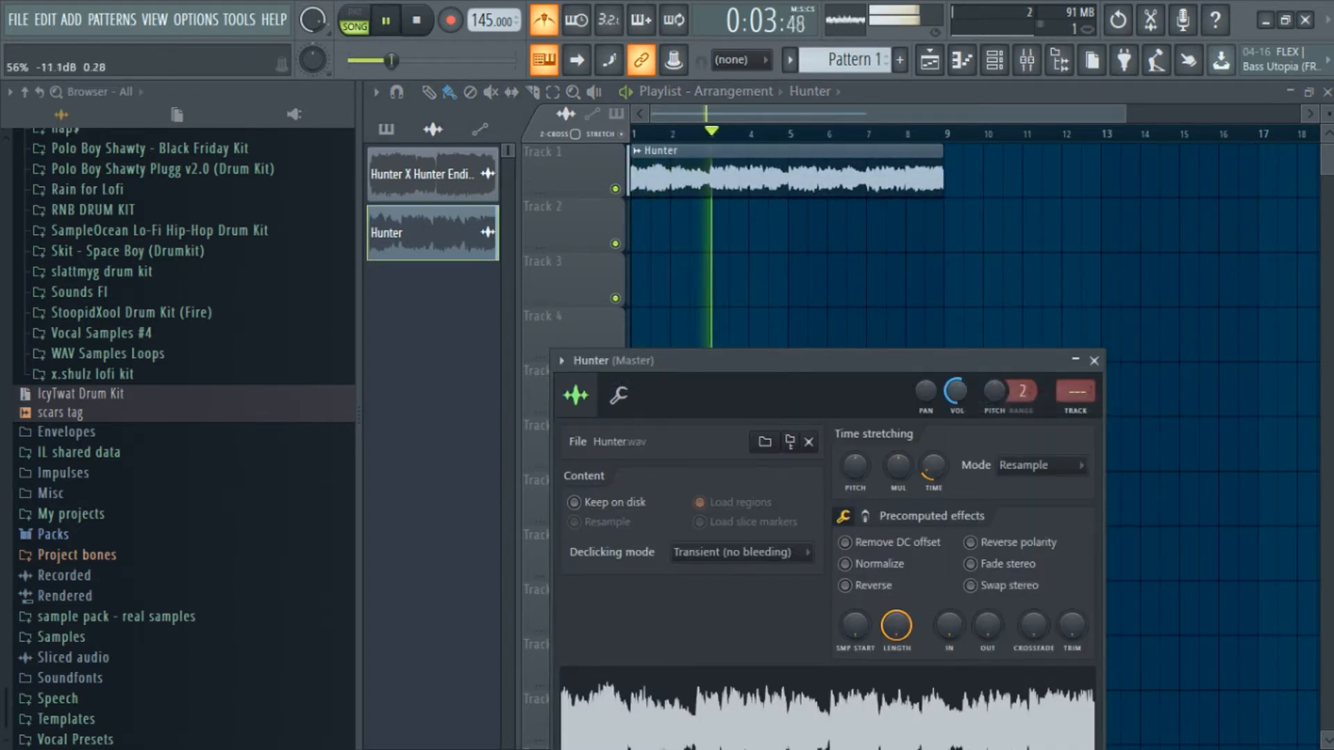
click(1003, 232)
right_click(1003, 232)
Play the eight-bar Hunter clip and undo a trial duplicate of it.
key(space)
key(space)
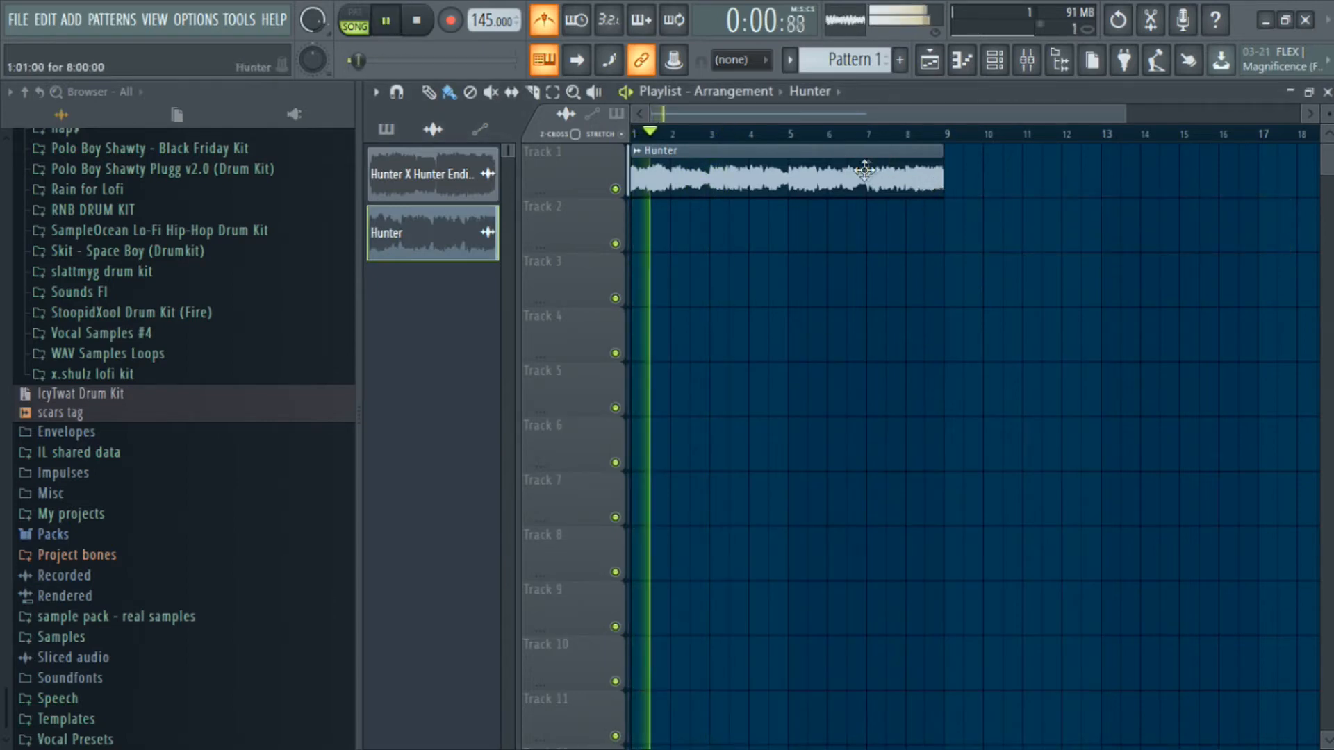
key(space)
key(ctrl+b)
key(ctrl+z)
Try compressing the Hunter clip to about seven and then about six bars, playing each version against the metronome.
drag(941, 194, 902, 207)
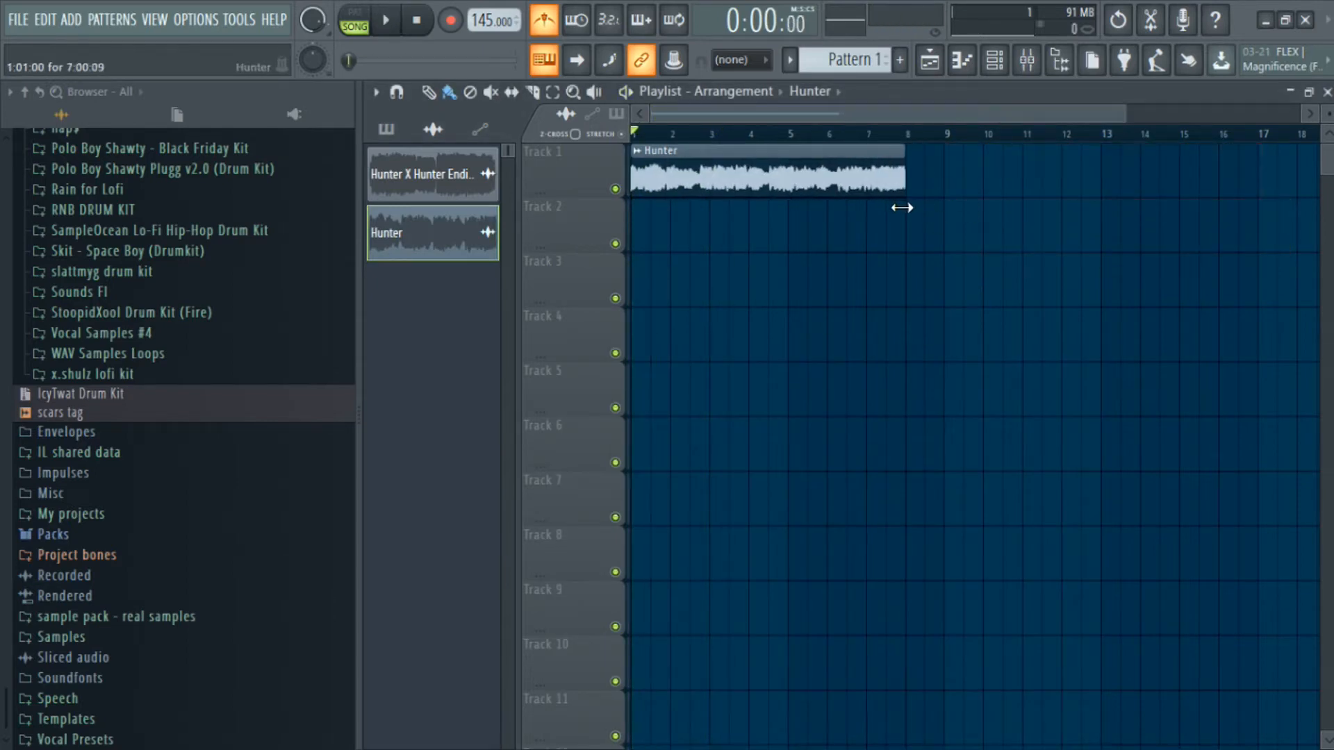
key(space)
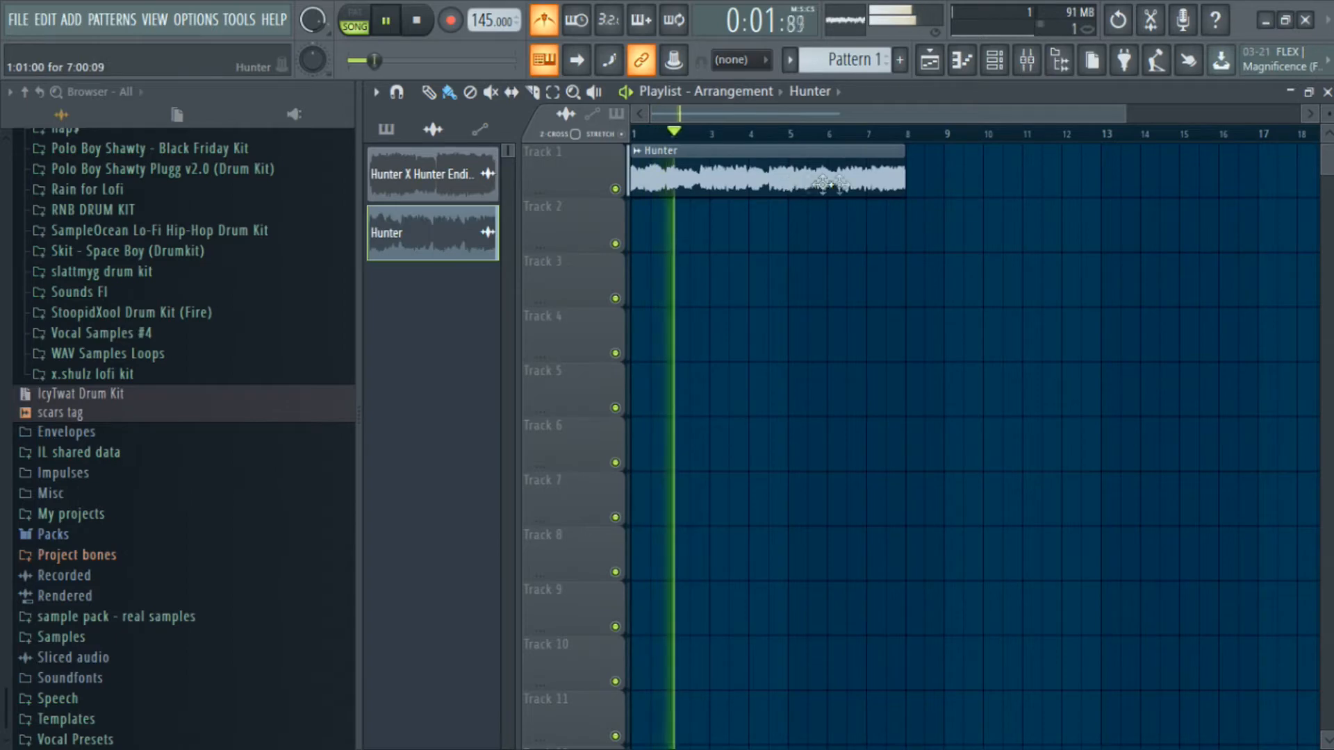
key(space)
drag(904, 186, 864, 208)
key(space)
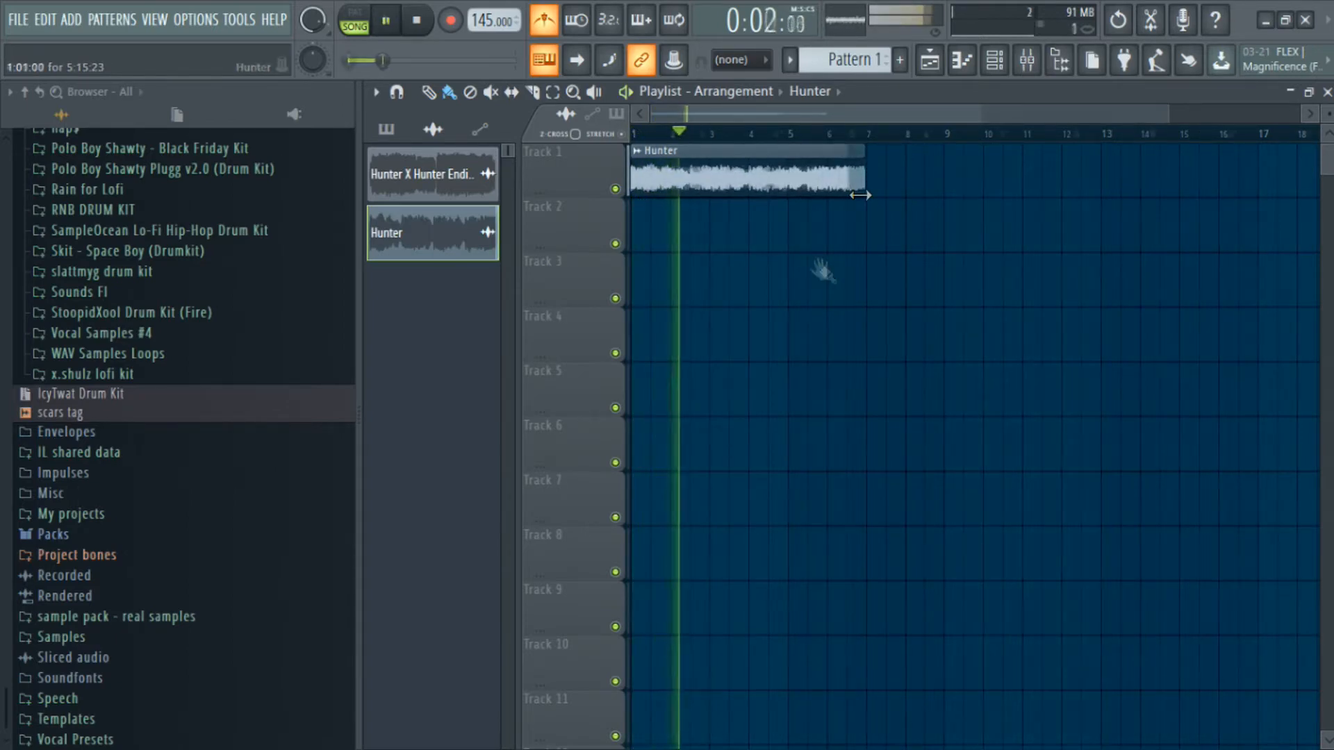
key(space)
Compress the Hunter clip to about four bars so it ends at bar 5.
scroll(861, 193, up, 4)
drag(860, 196, 868, 185)
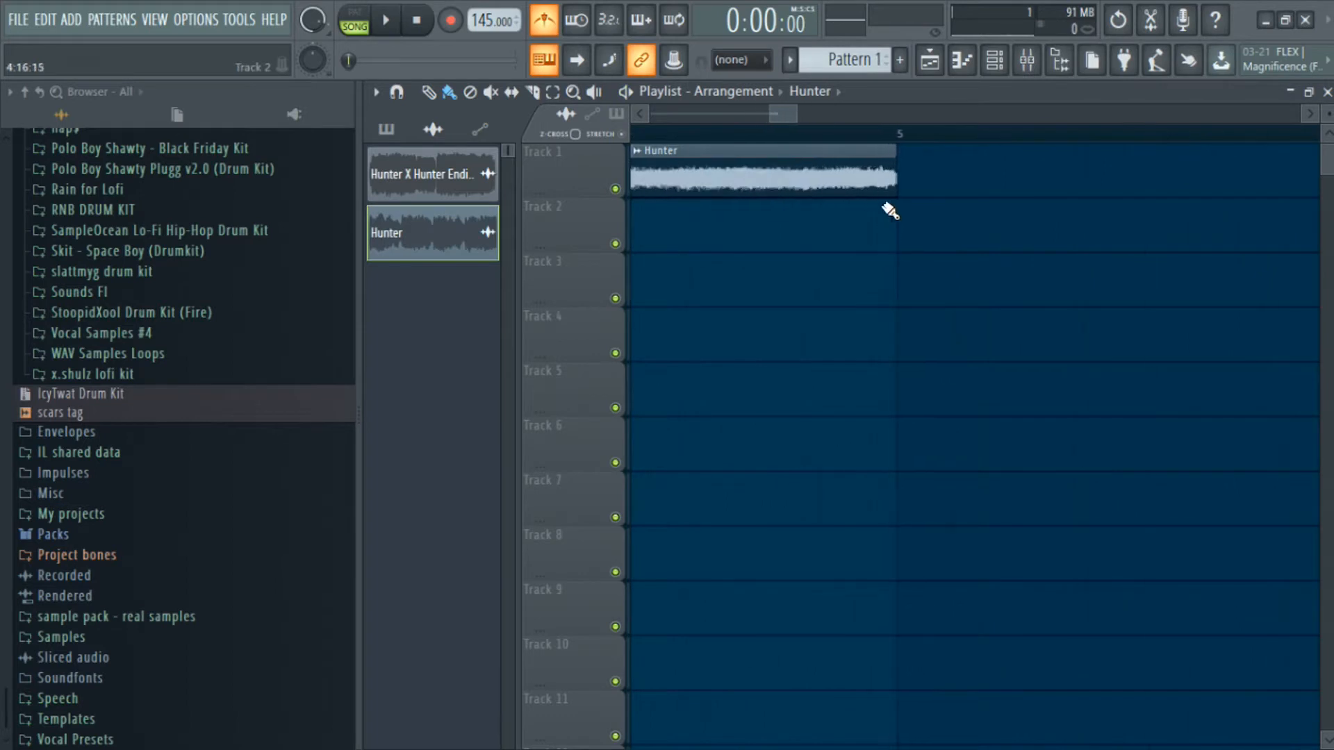
scroll(863, 219, down, 4)
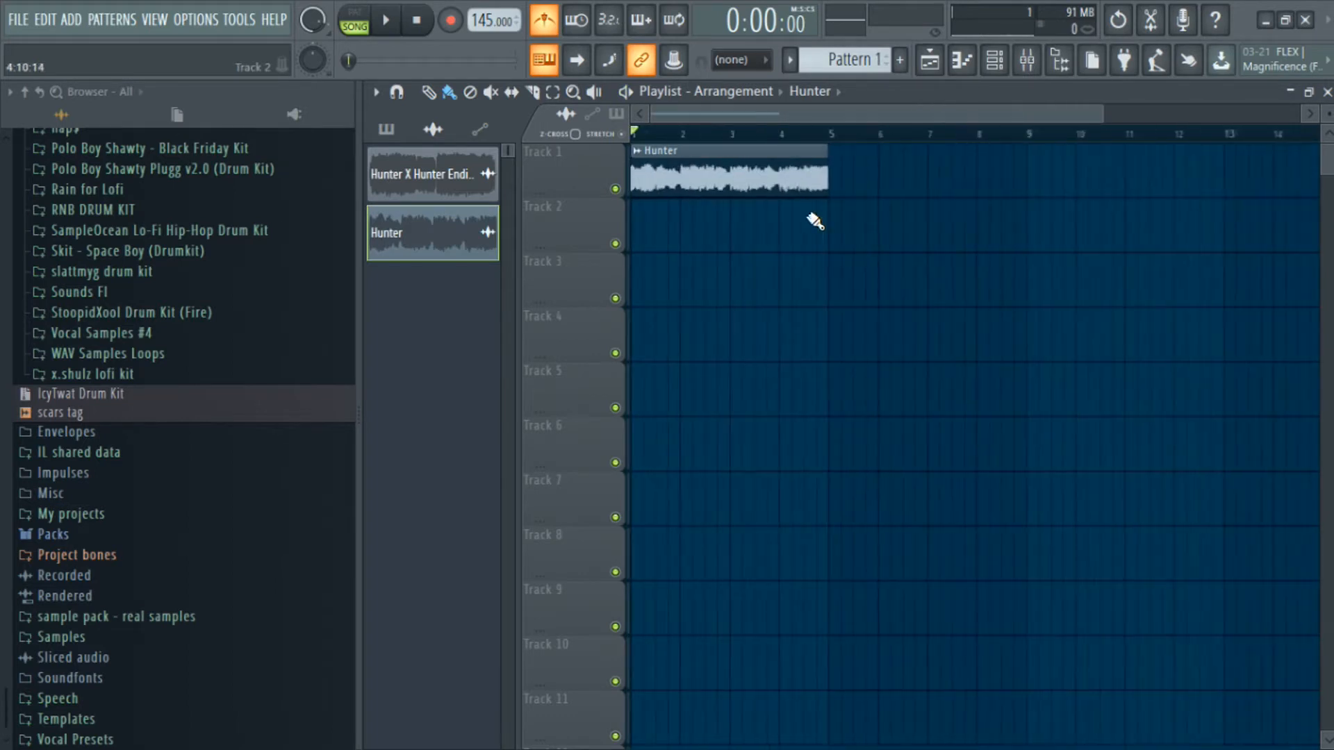
Try the Auto time-stretching mode on the Hunter sample and play the clip.
double_click(708, 177)
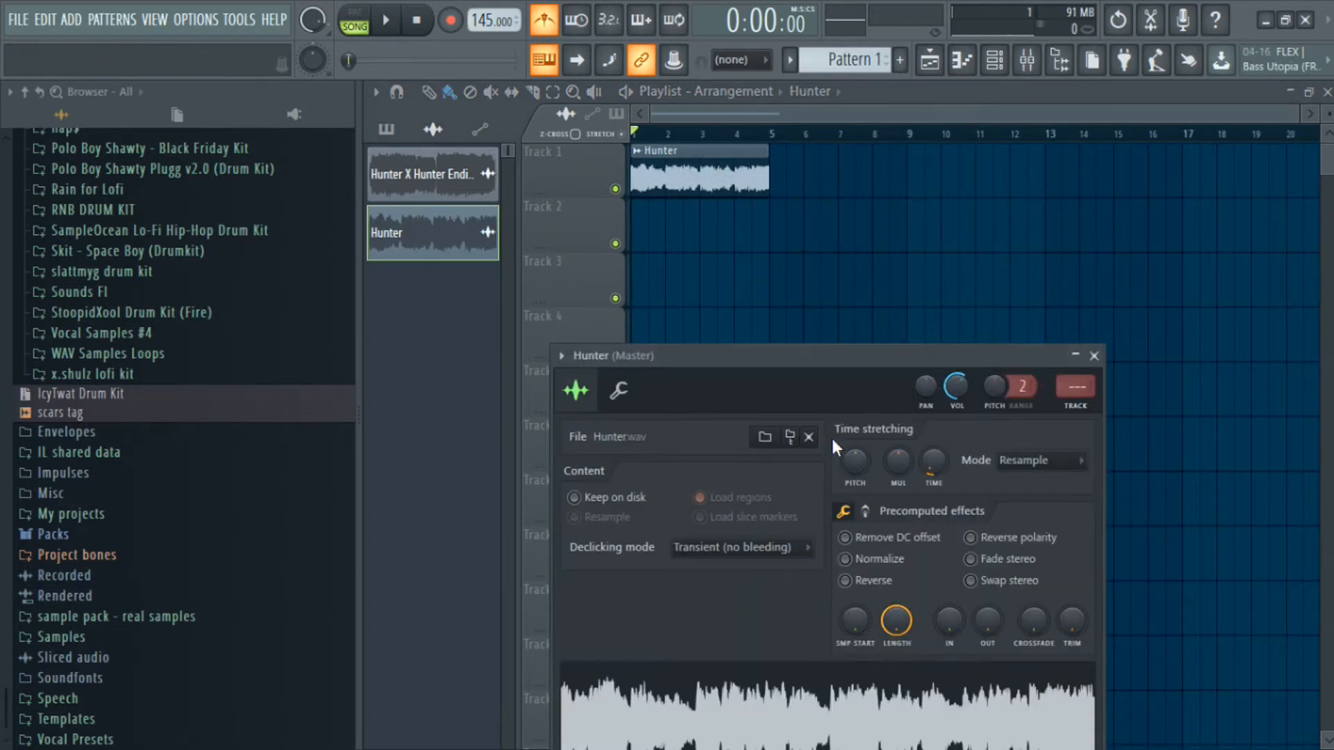
right_click(855, 462)
click(1042, 462)
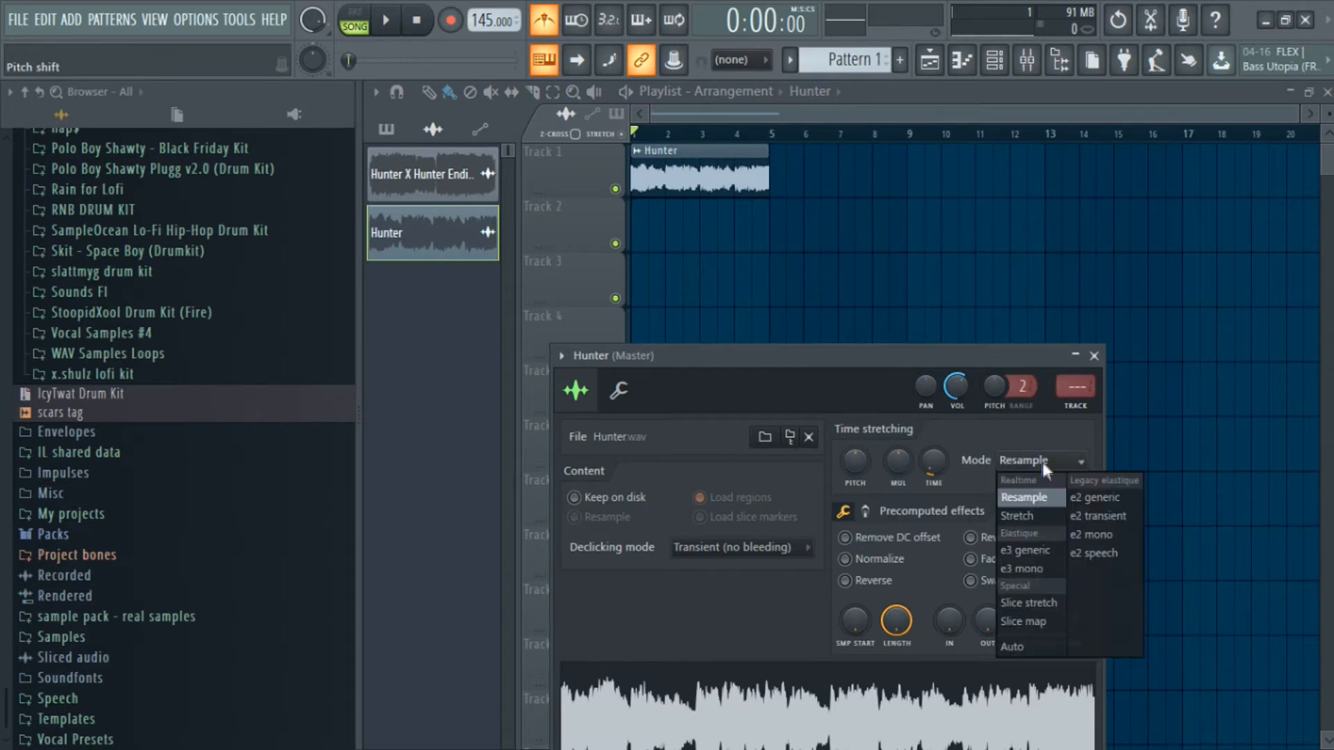
click(1015, 643)
drag(888, 368, 870, 329)
key(space)
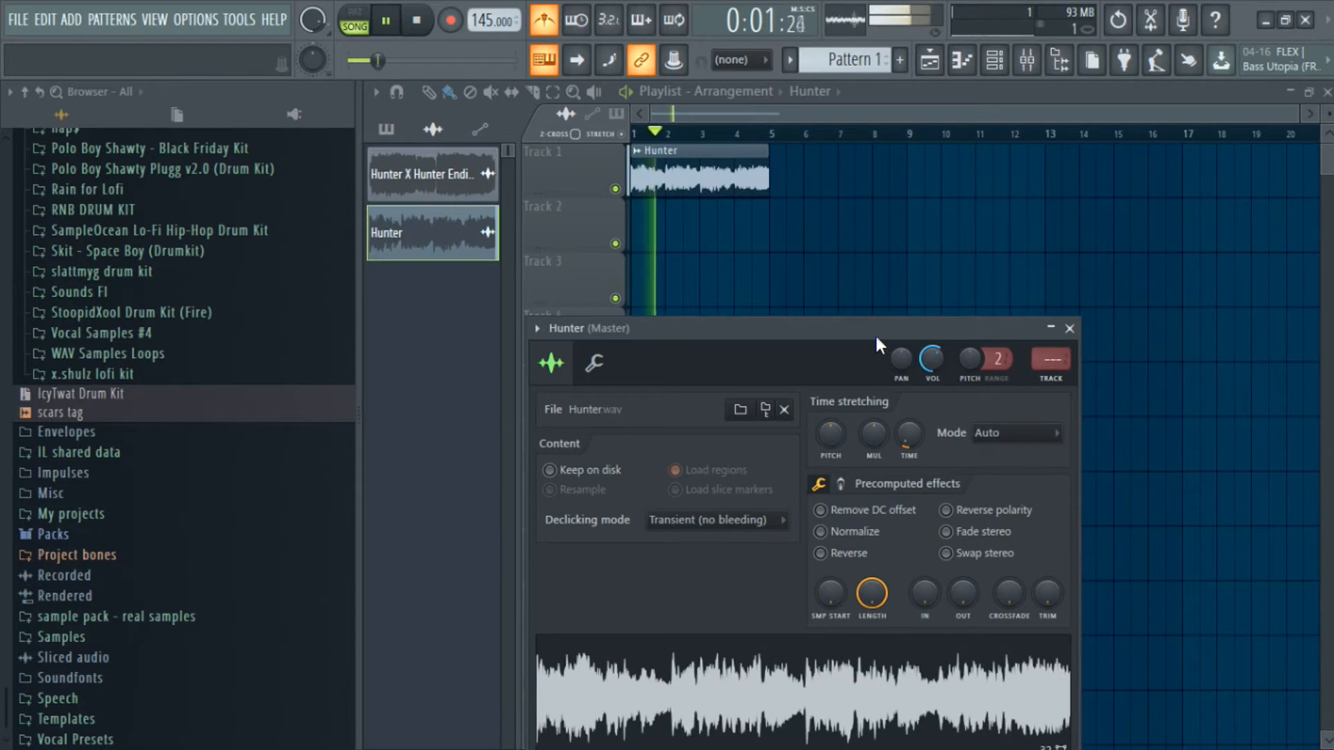
key(space)
Set the Hunter sample's time-stretching mode back to Resample and play the clip with the metronome off.
click(993, 432)
click(999, 476)
click(876, 227)
right_click(877, 227)
scroll(693, 205, up, 2)
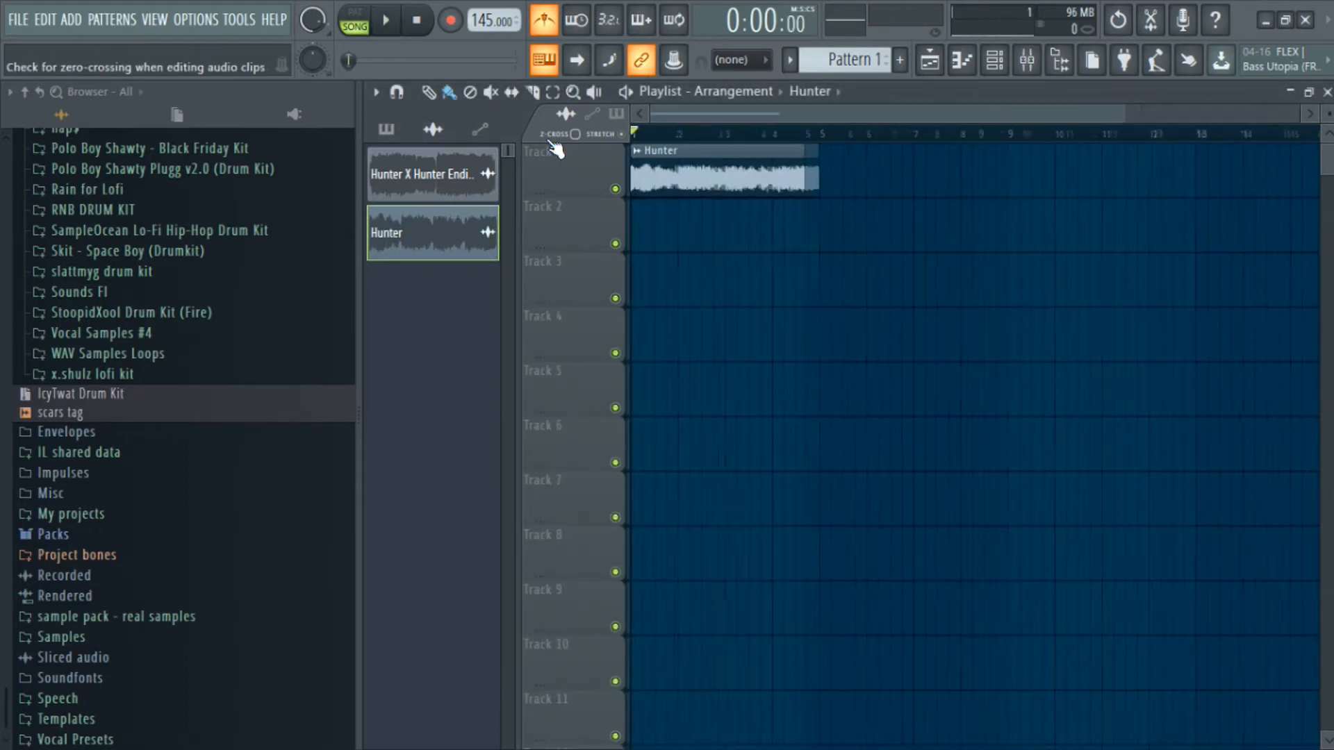
key(space)
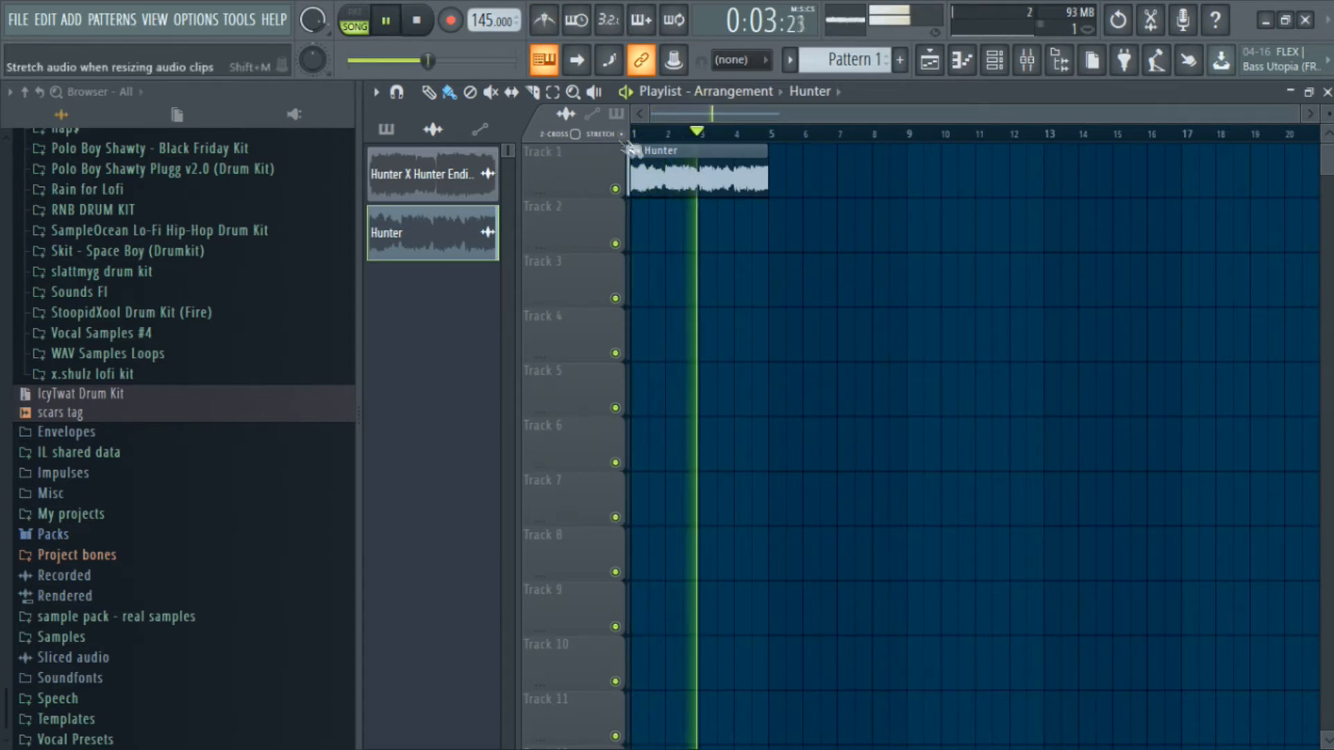
key(space)
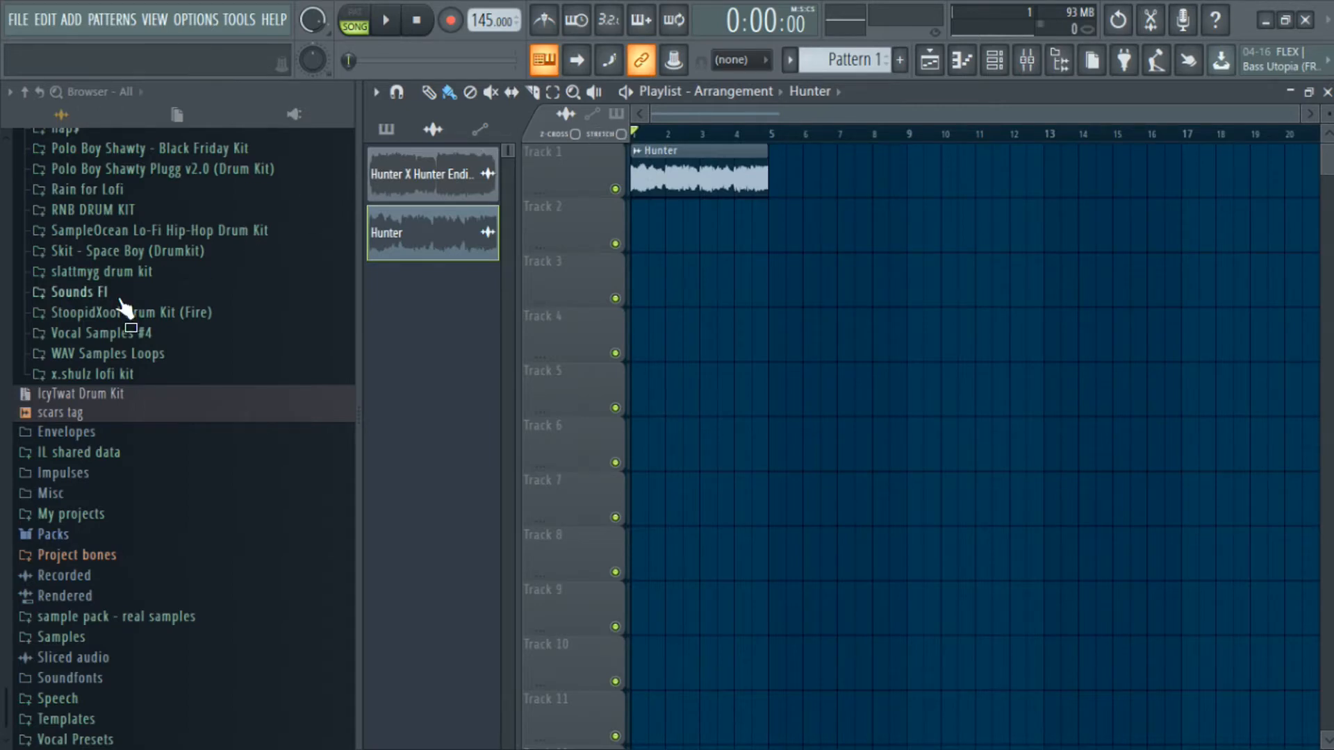
Place a one-bar Pattern 1 clip at bar 1 on Track 2 of the playlist.
scroll(120, 302, up, 7)
click(387, 129)
drag(783, 226, 633, 223)
key(Delete)
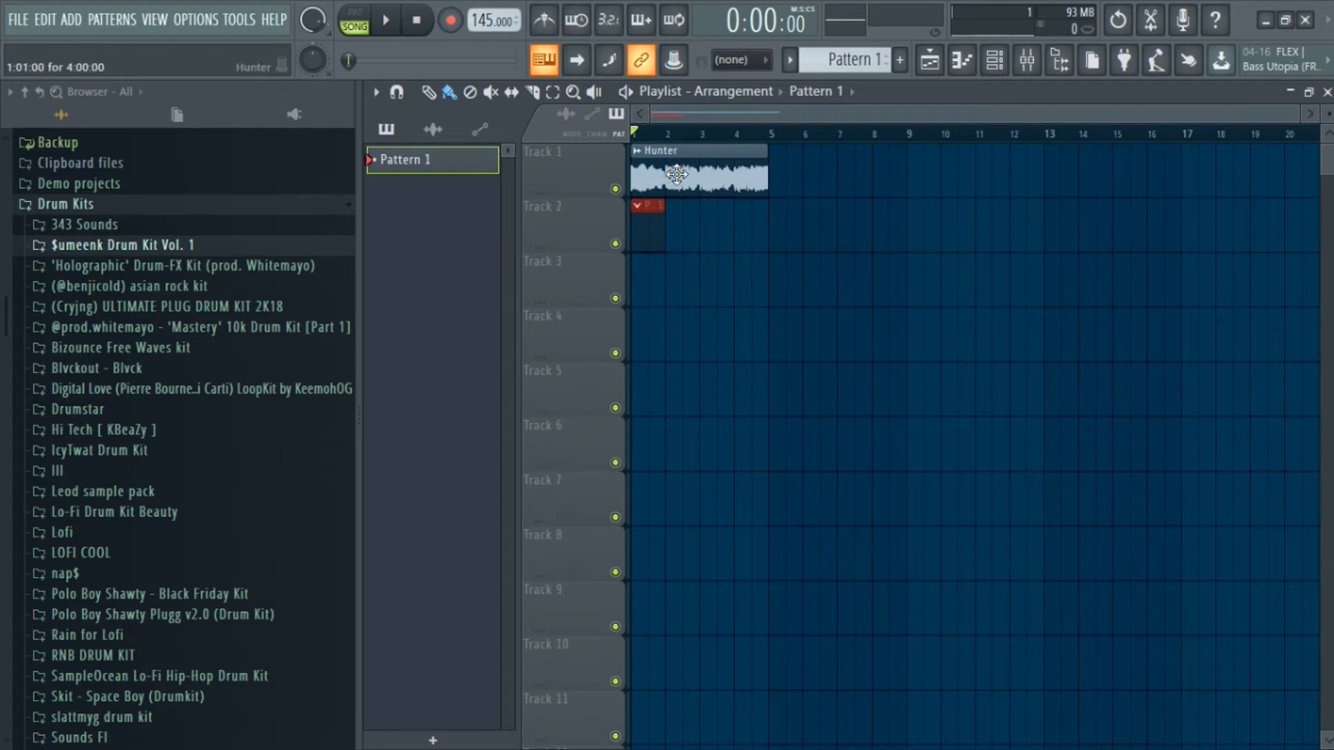
Route the Hunter channel to mixer track 1 and open the 'Holographic' Drum-FX Kit folder.
double_click(673, 174)
key(F9)
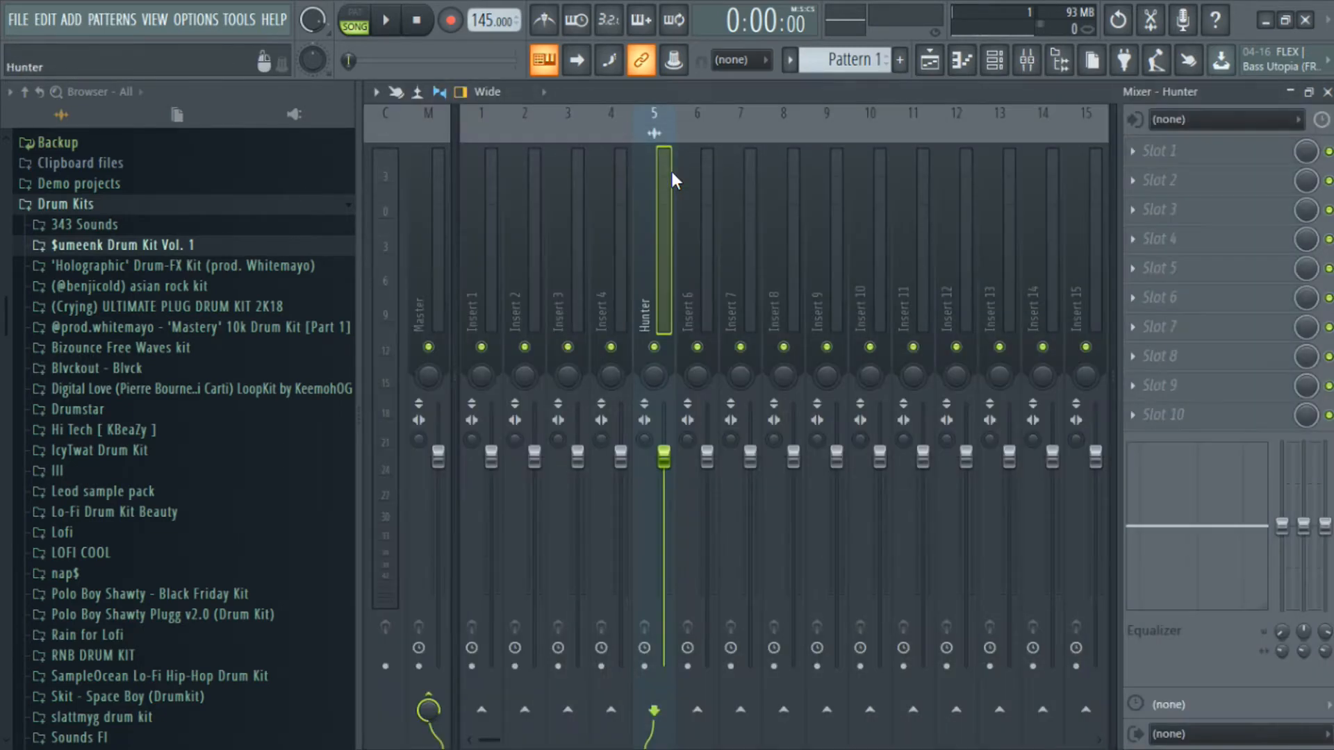
scroll(655, 233, up, 4)
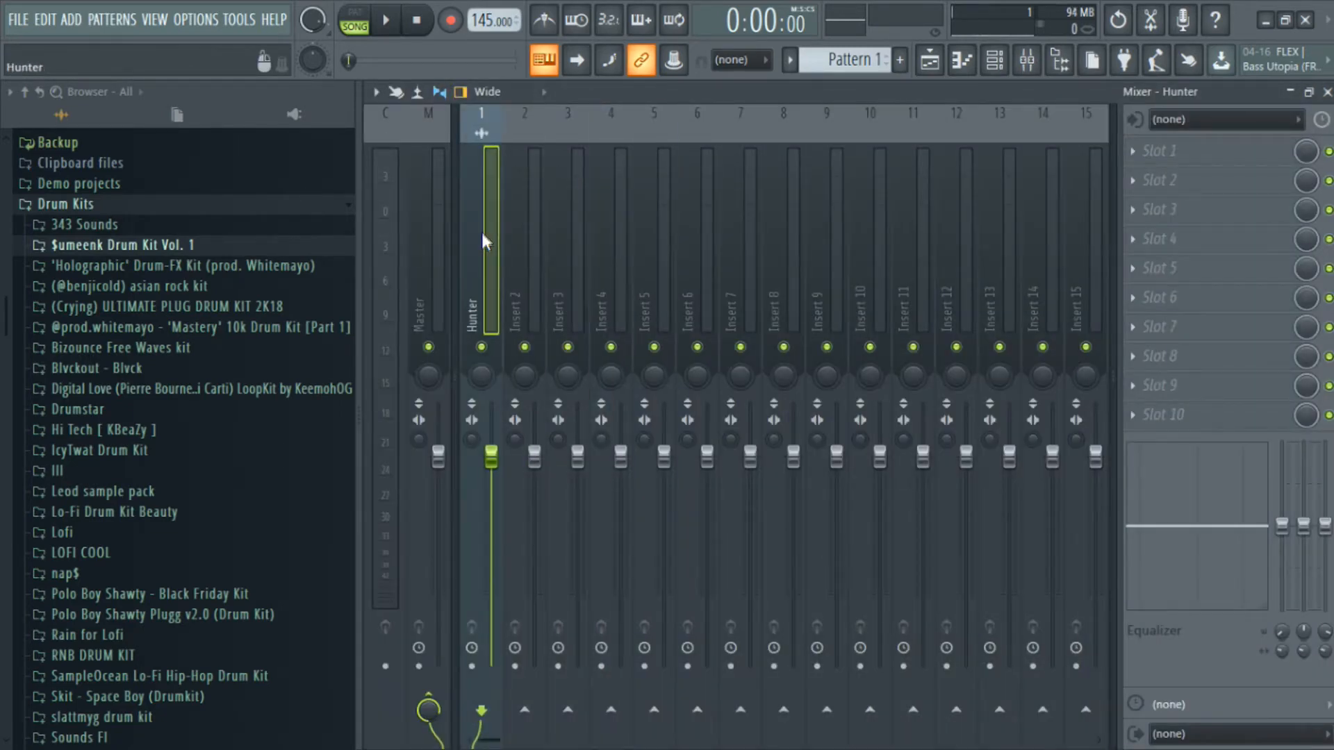
click(1164, 151)
click(571, 536)
click(930, 61)
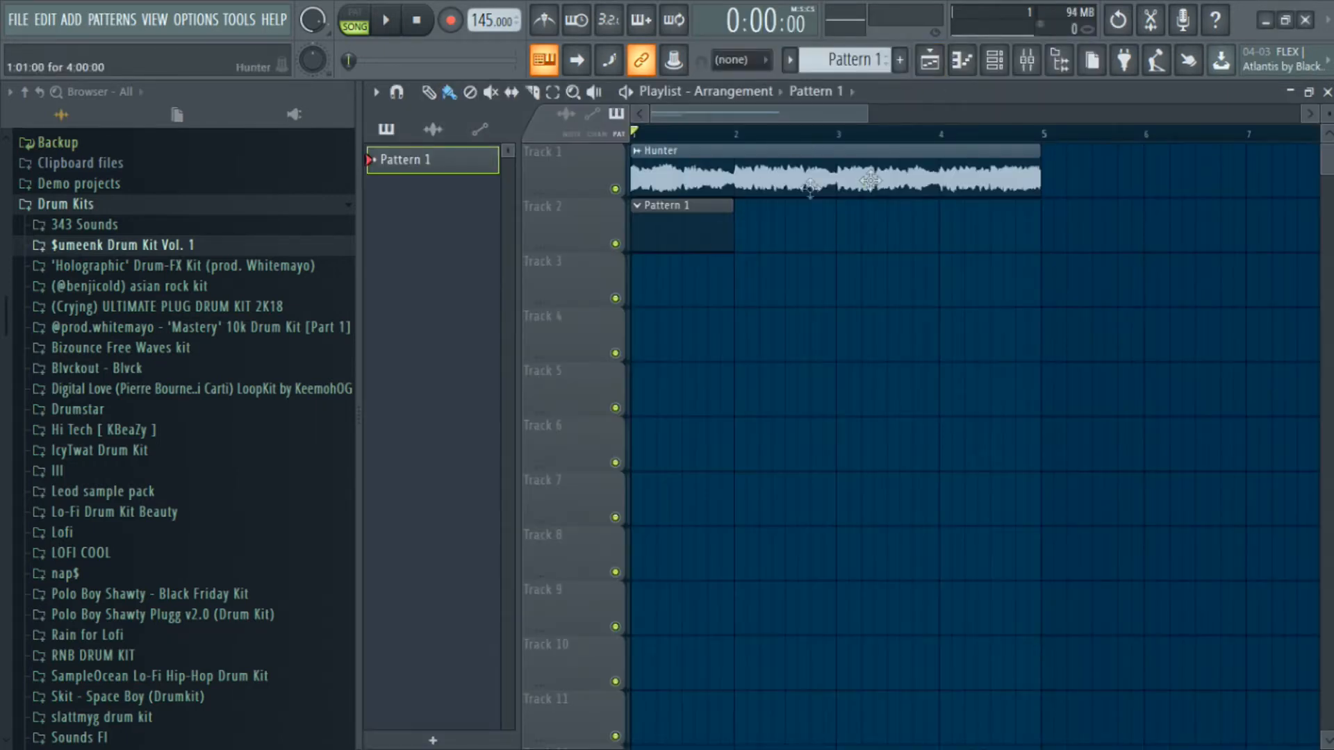
click(83, 266)
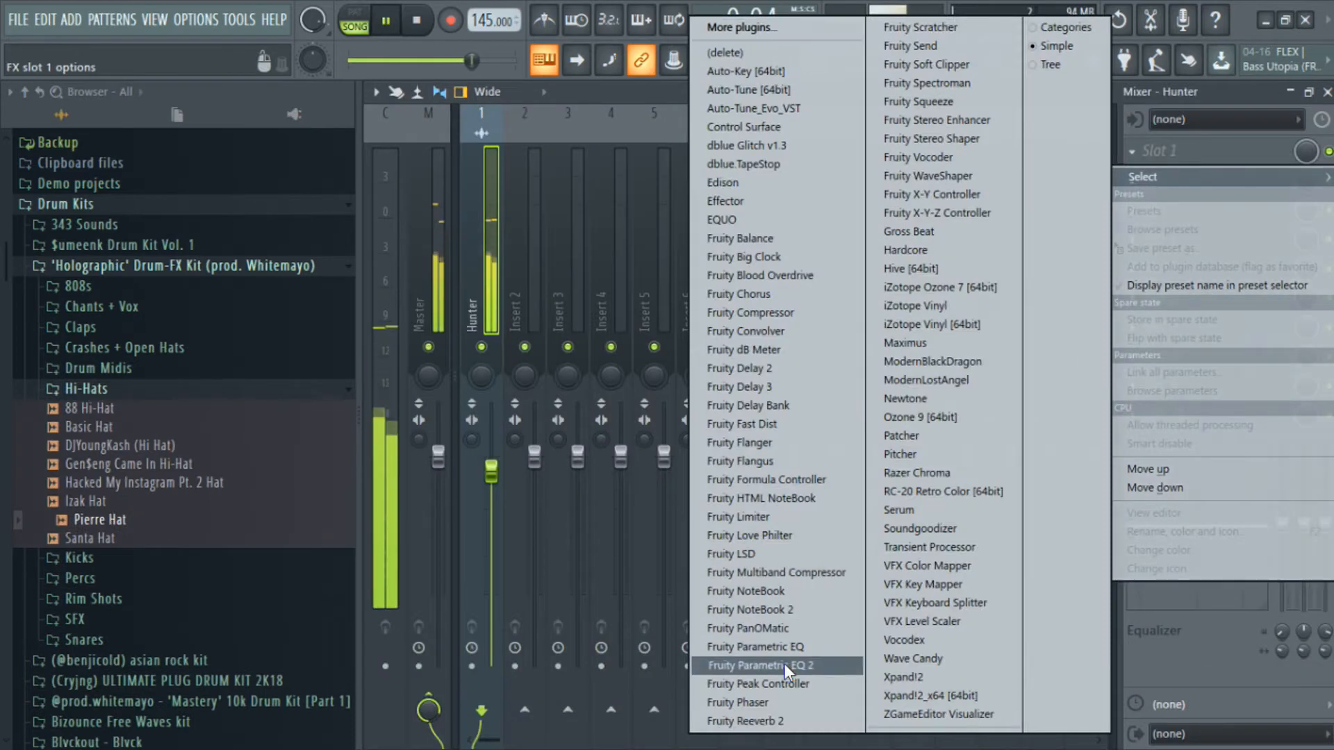
Add Fruity Parametric EQ 2 to the Hunter mixer track and cut the highs with band 7 at about 13 kHz and -18 dB.
click(785, 664)
drag(839, 477, 849, 504)
key(space)
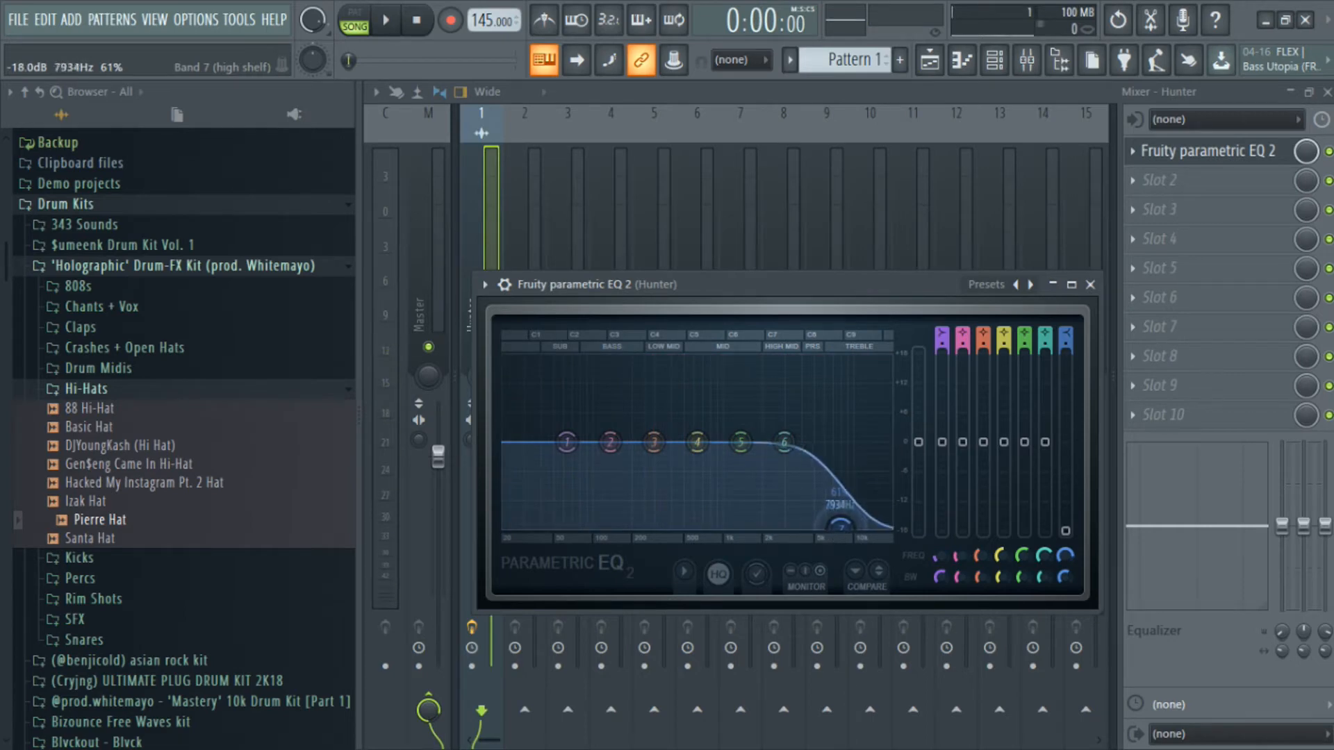
drag(862, 523, 869, 531)
key(space)
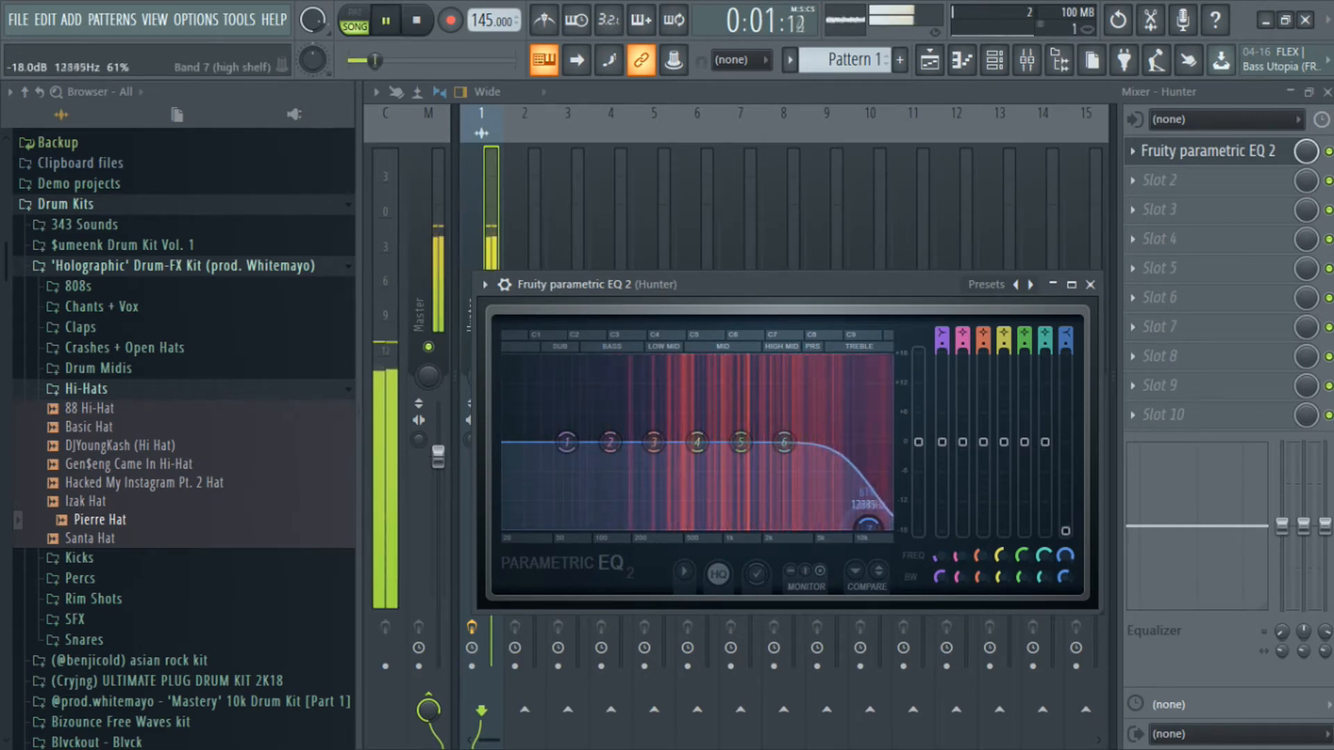
key(space)
Audition Pierre Hat, load it into the channel rack and fill every step of its first bar in Pattern 1.
key(space)
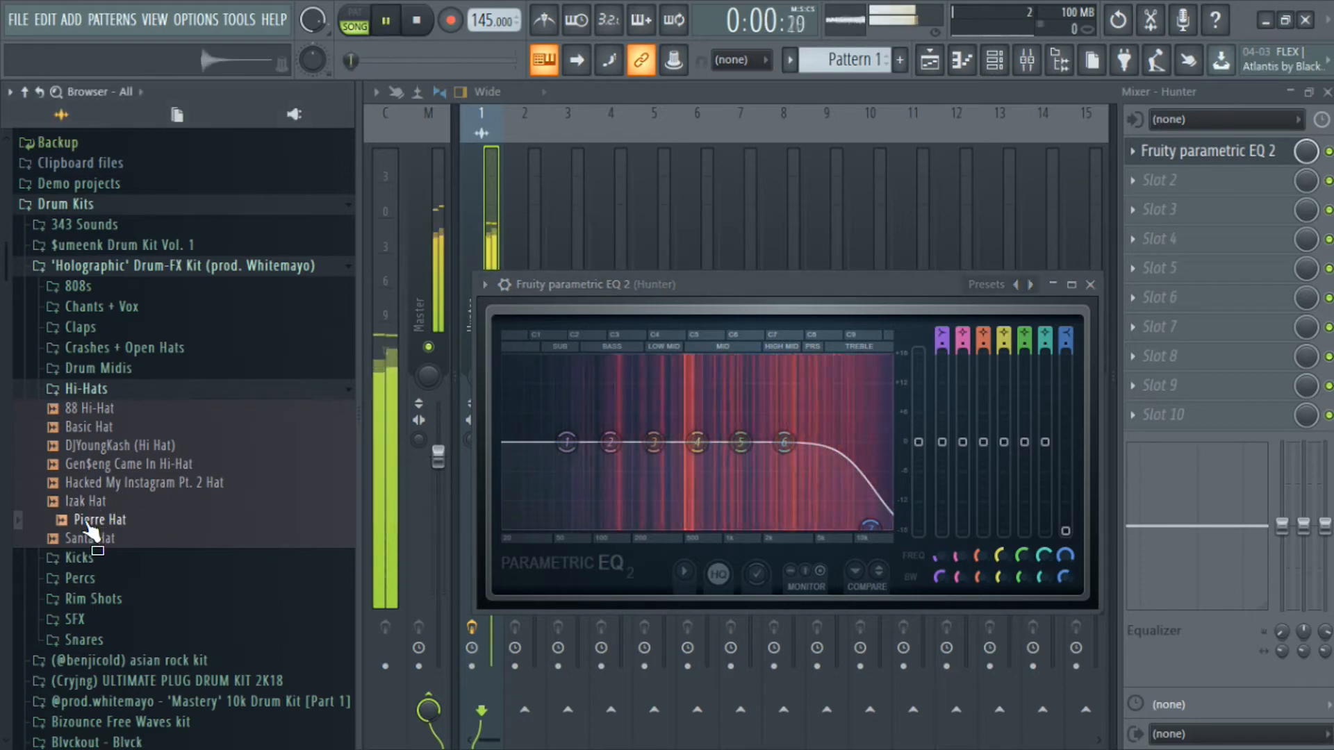
click(88, 522)
key(space)
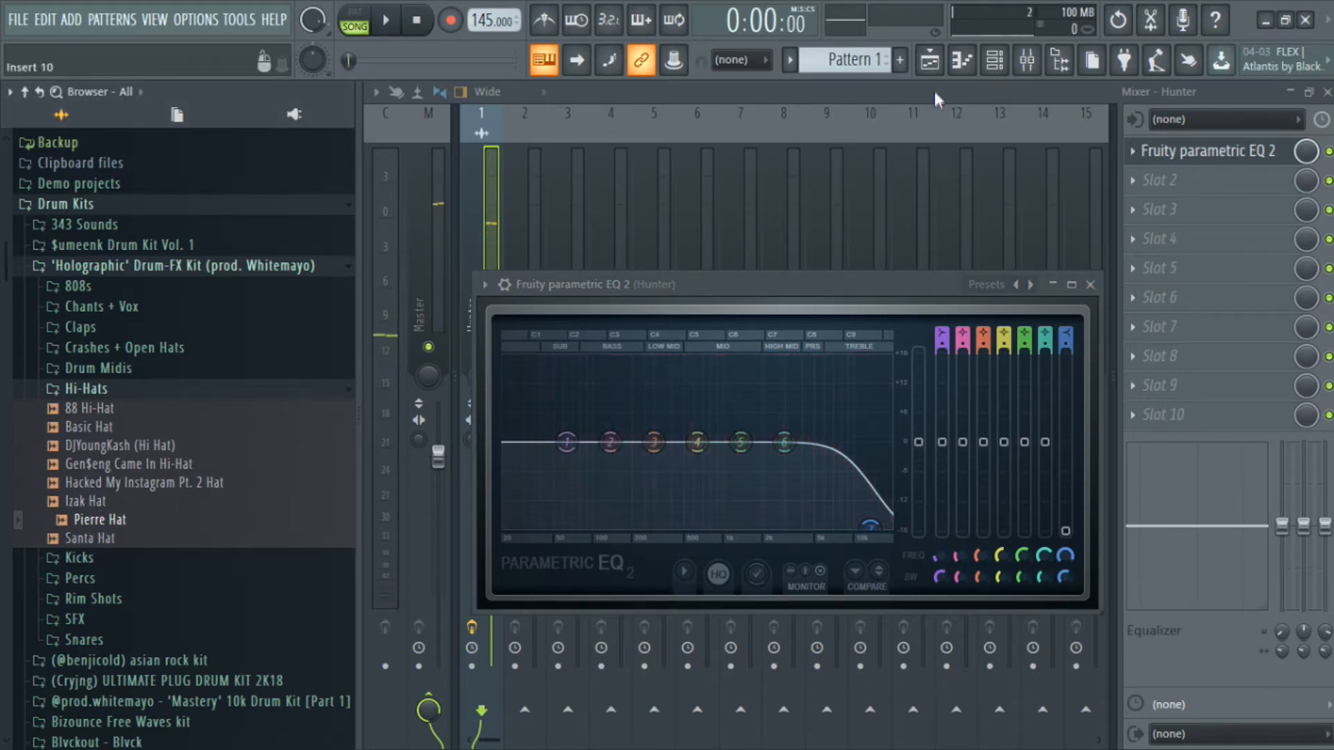
click(939, 60)
scroll(709, 281, down, 1)
click(789, 330)
right_click(783, 326)
scroll(783, 327, up, 2)
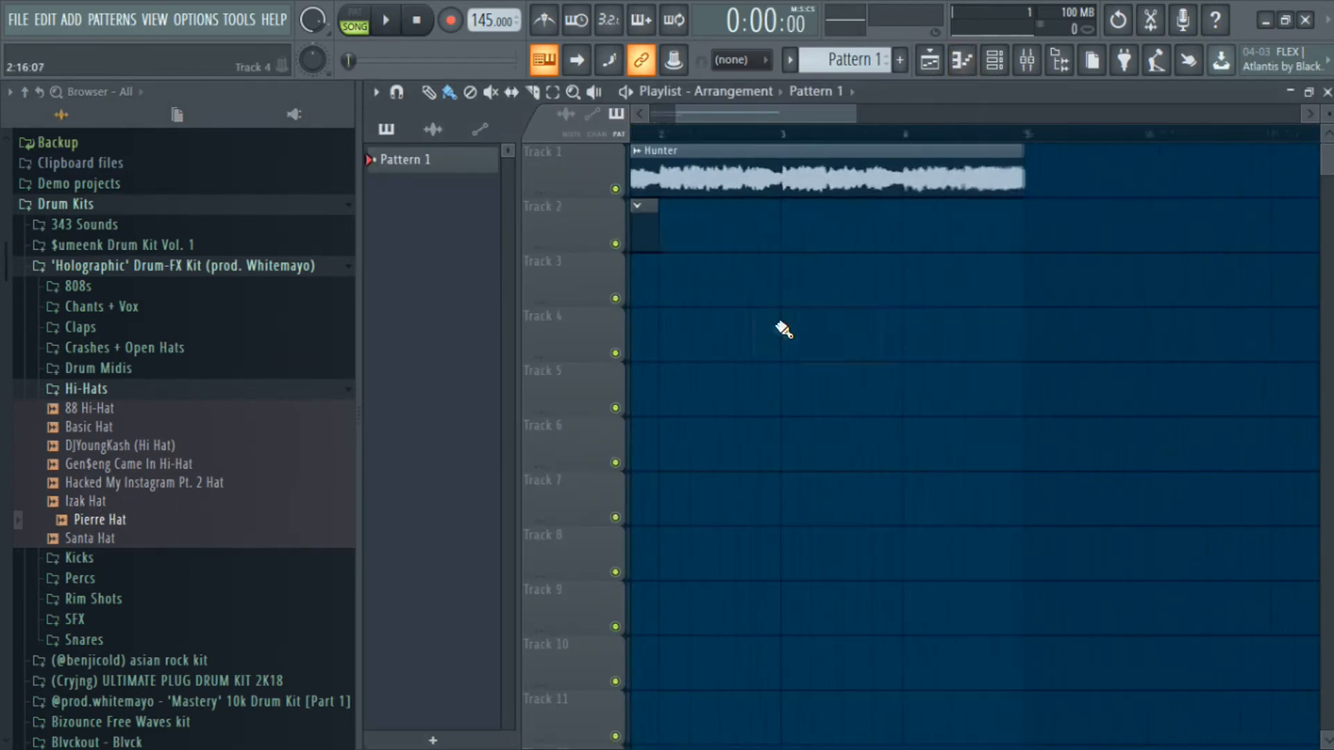
scroll(718, 280, down, 3)
click(963, 62)
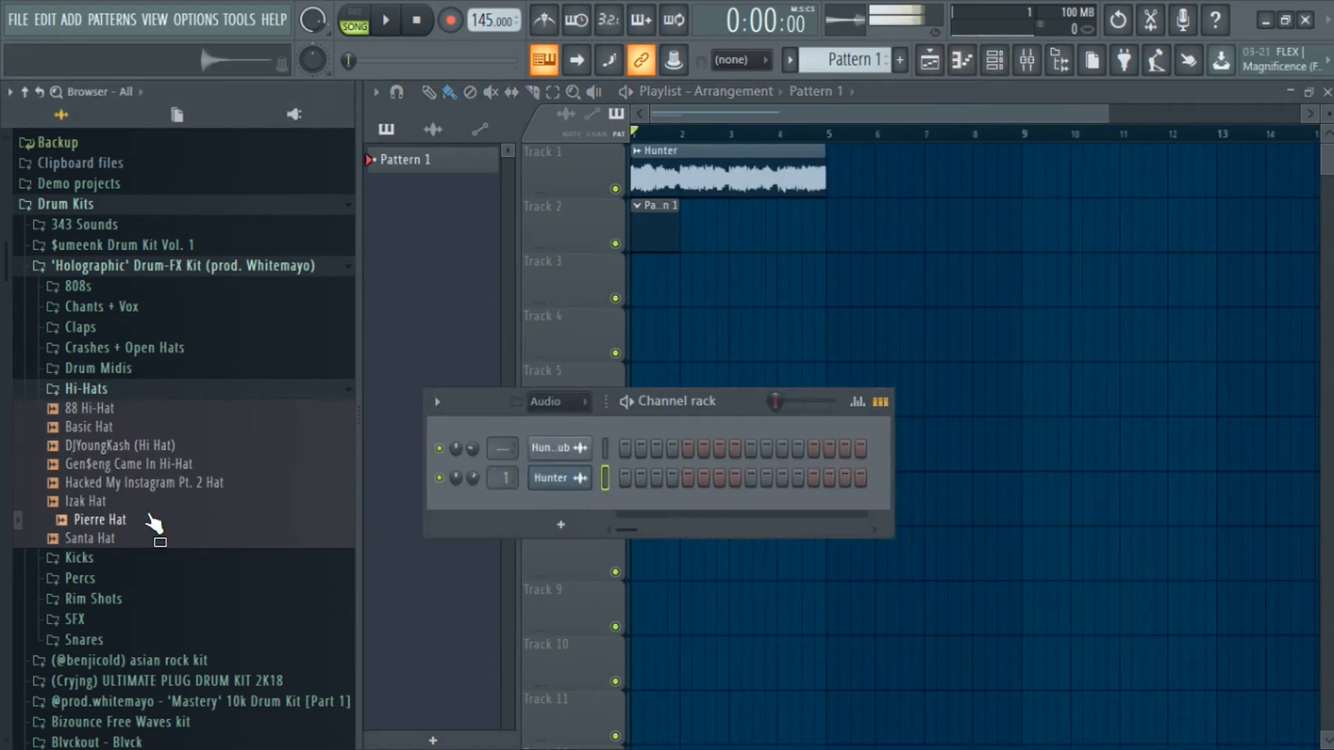
right_click(573, 508)
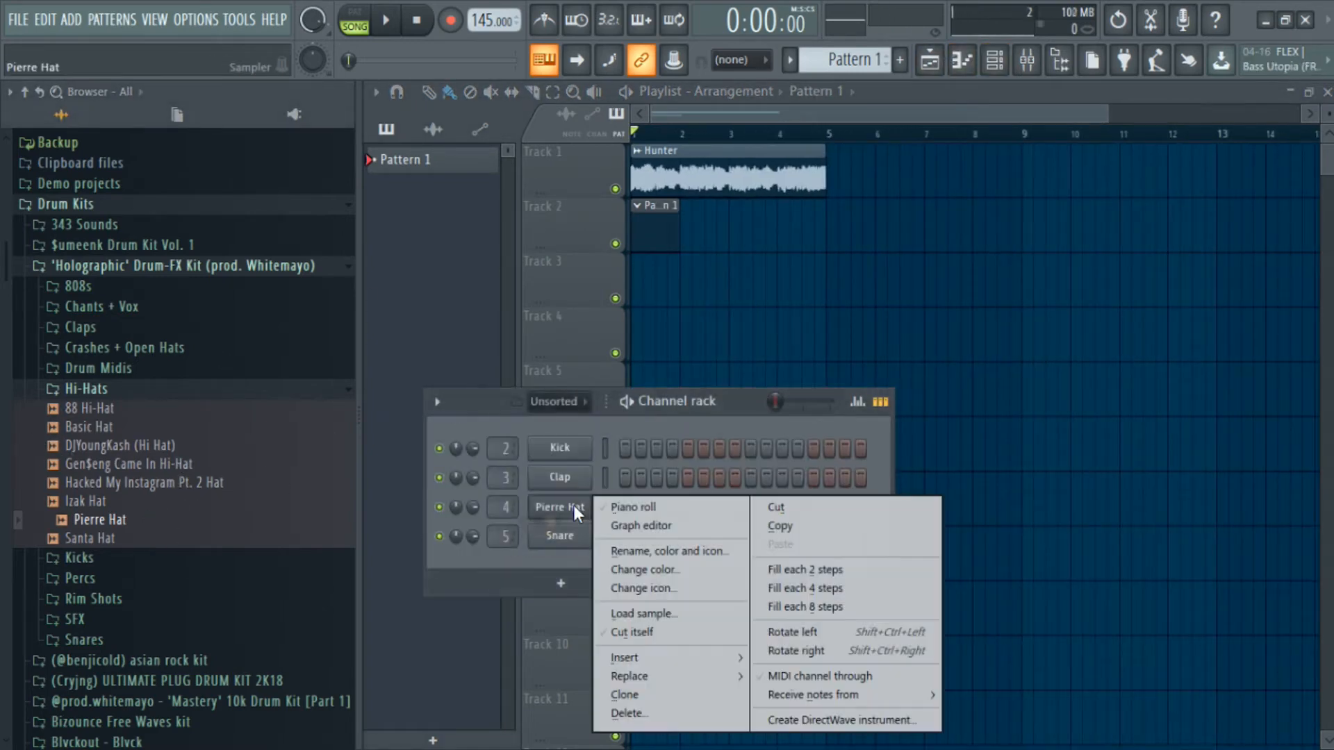
click(825, 574)
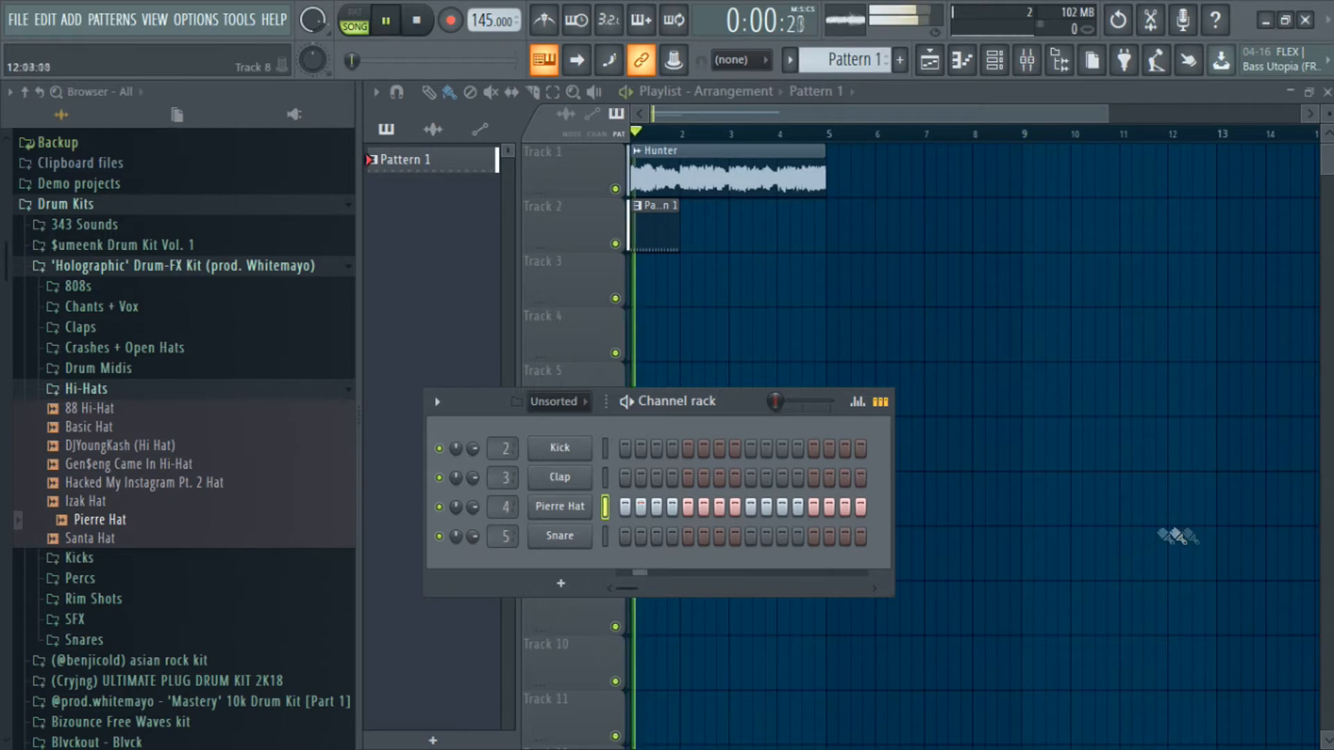
Set the snap to 1/2 beat and duplicate the Pierre Hat notes until Pattern 1 spans four bars.
drag(724, 396, 574, 396)
key(space)
click(686, 229)
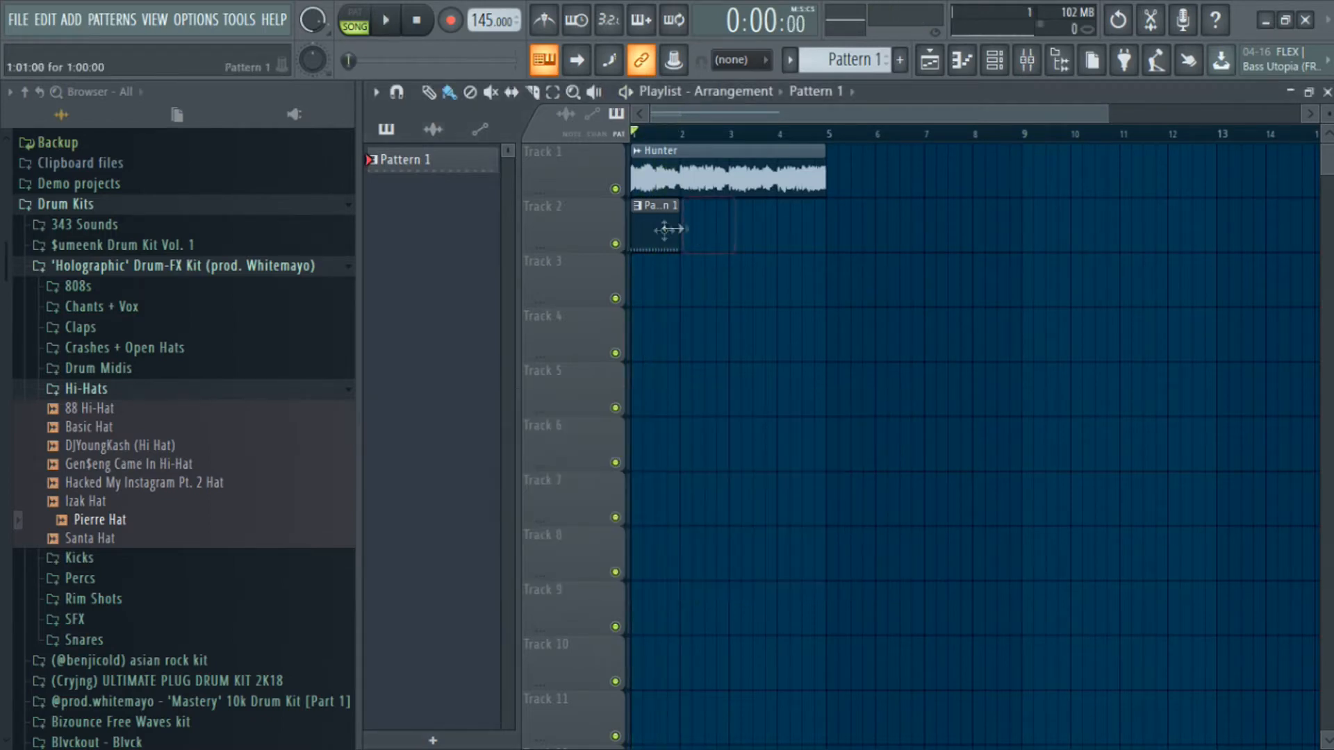
double_click(660, 231)
drag(458, 321, 568, 336)
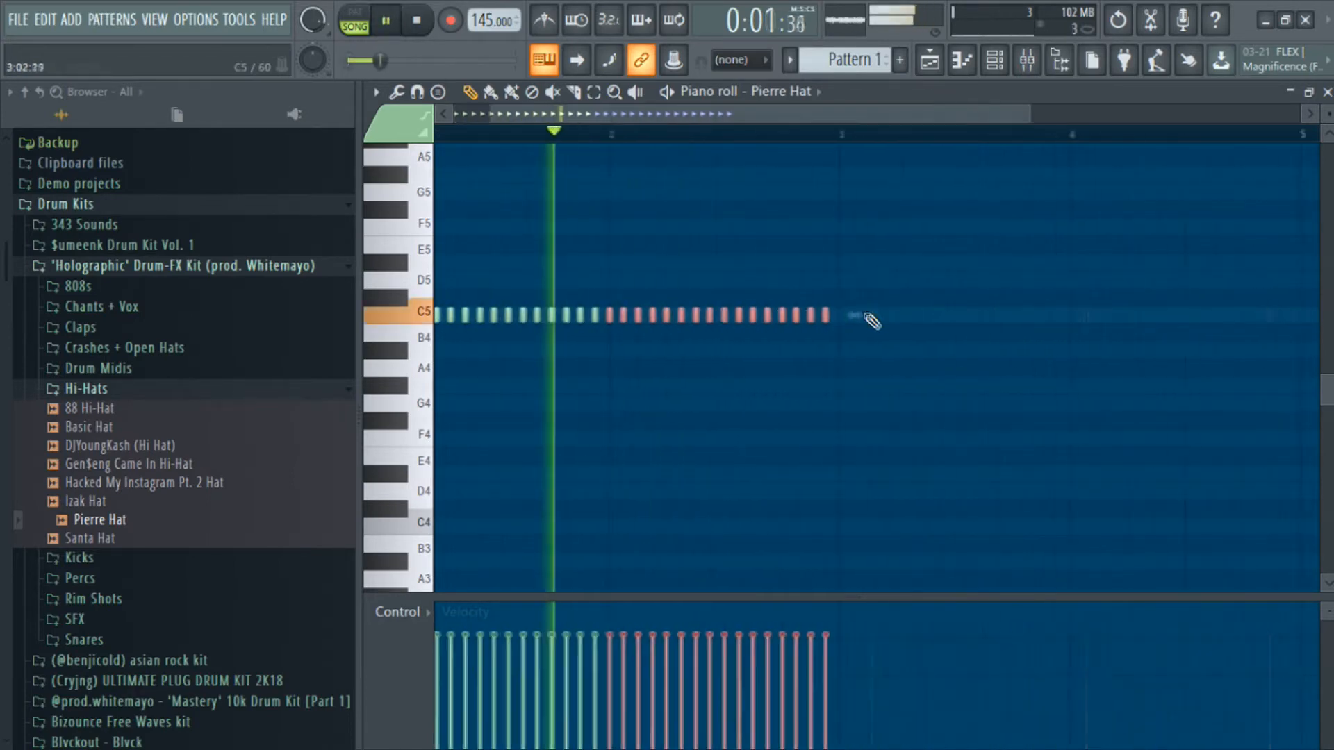
drag(882, 257, 605, 339)
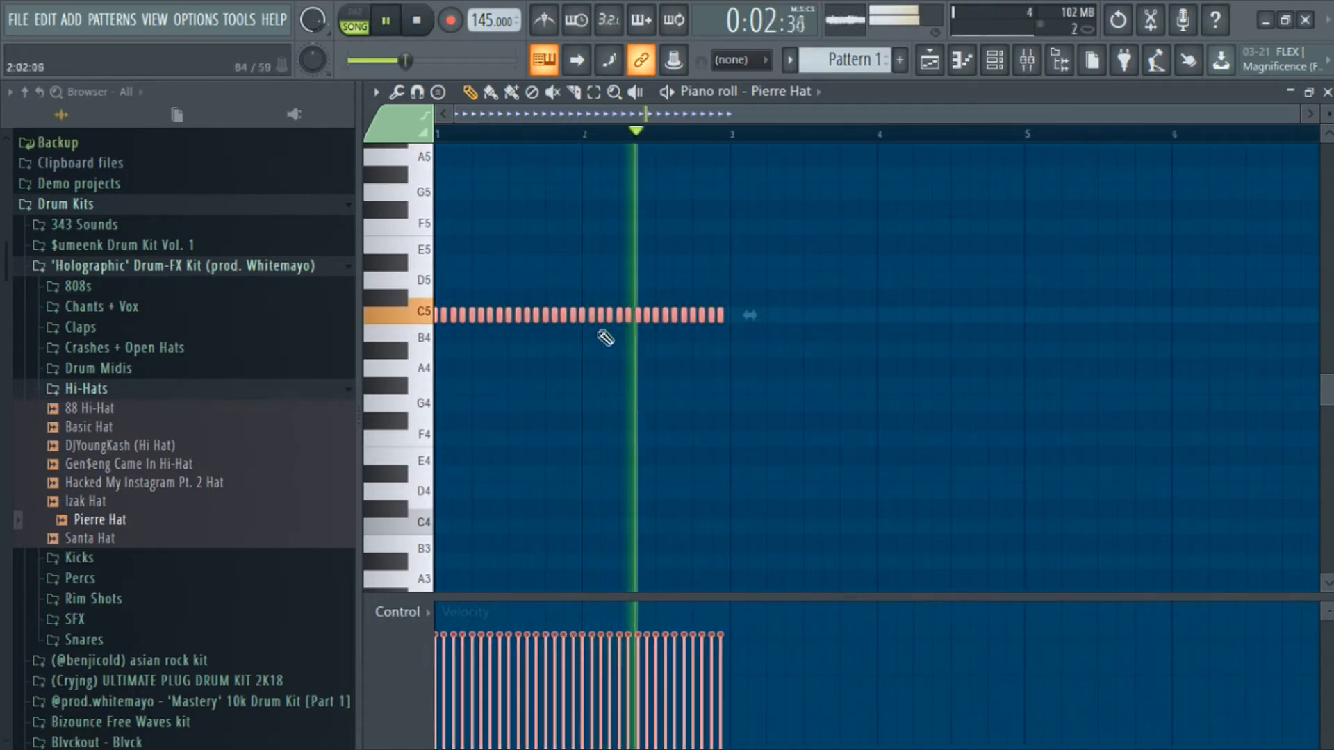
click(737, 60)
key(space)
click(760, 294)
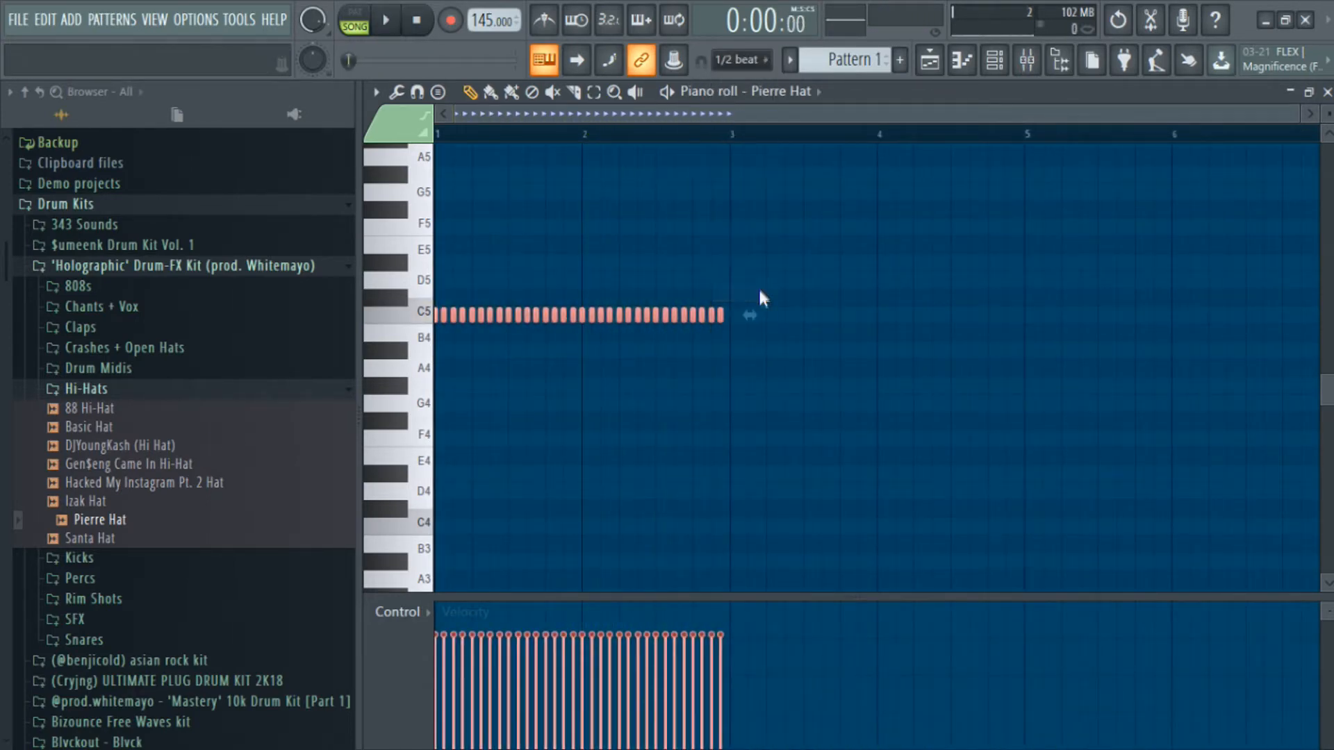
key(ctrl+b)
key(space)
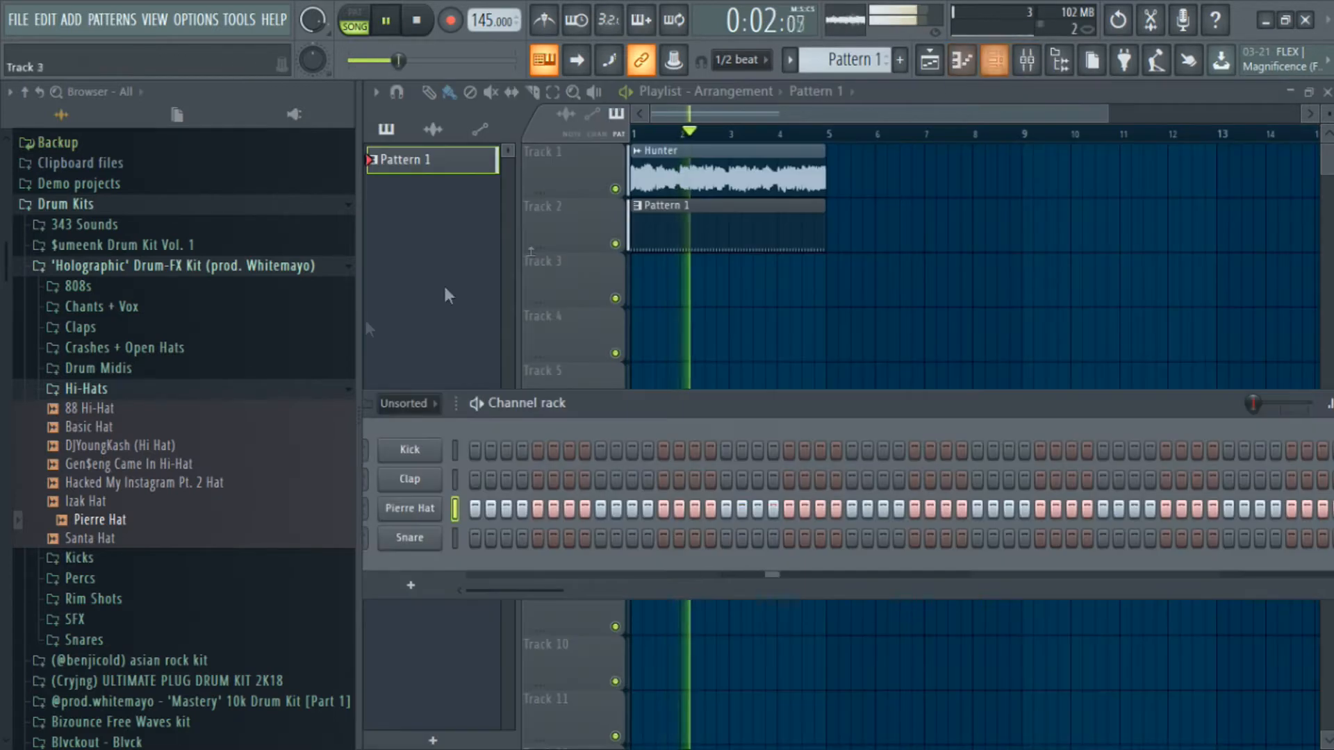
Browse the clap samples in the 'Holographic' Drum-FX Kit while the beat plays.
click(86, 388)
click(82, 327)
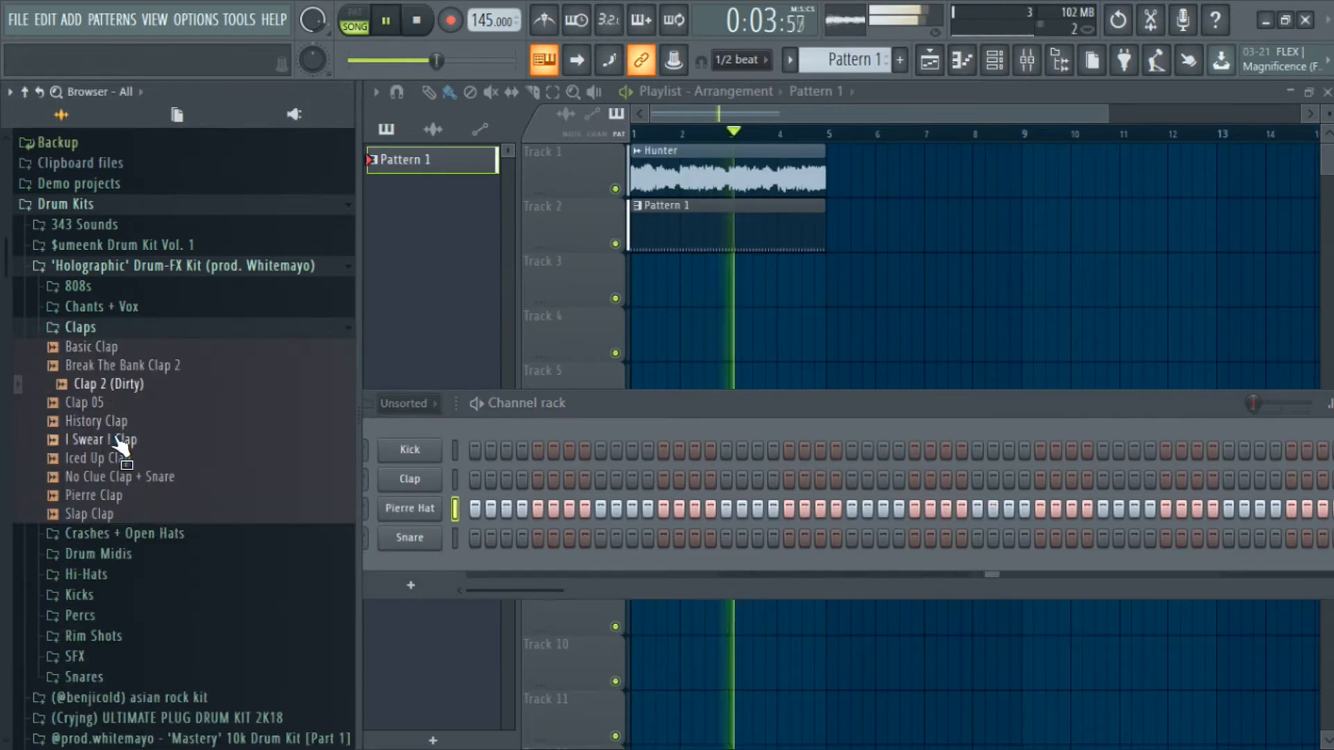
click(115, 328)
click(101, 431)
click(104, 489)
Audition the kit's snares against the beat and load Ugly God Snare into the channel rack.
click(85, 491)
click(139, 586)
click(139, 604)
click(132, 623)
click(126, 642)
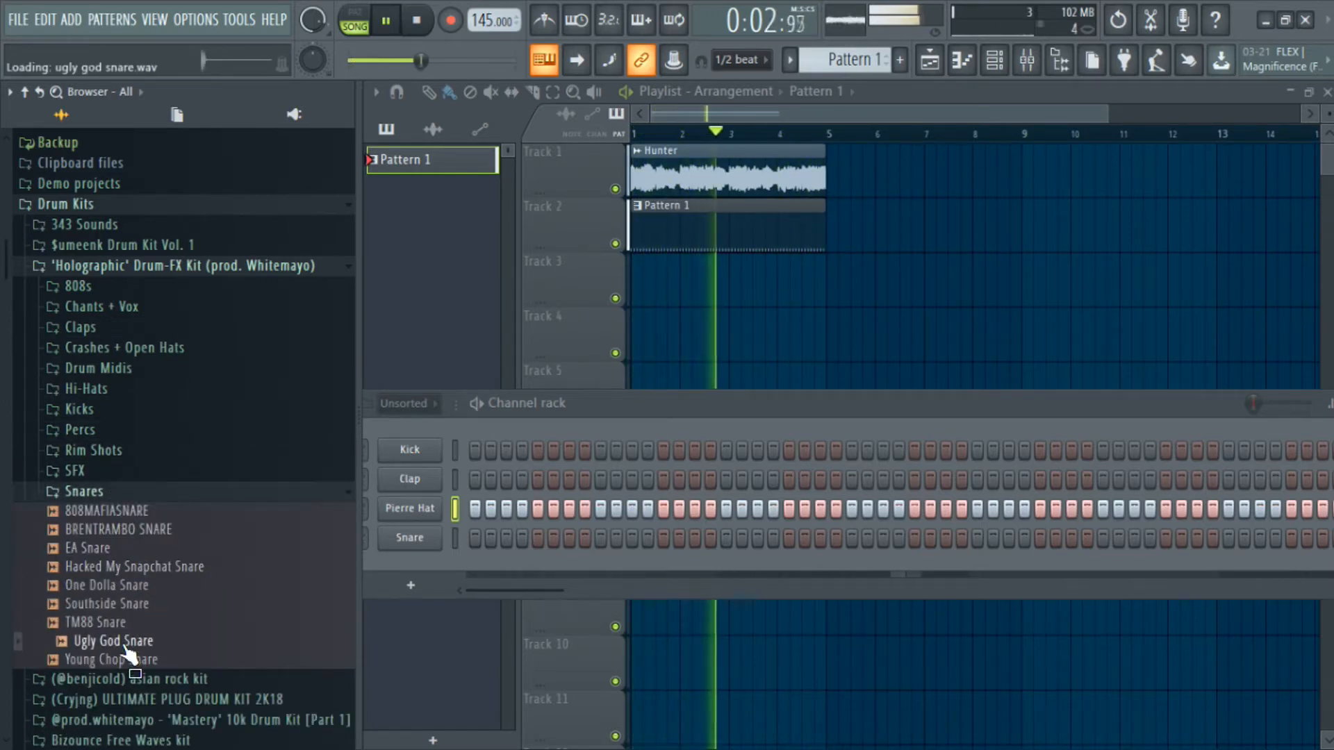
drag(130, 646, 394, 560)
key(F6)
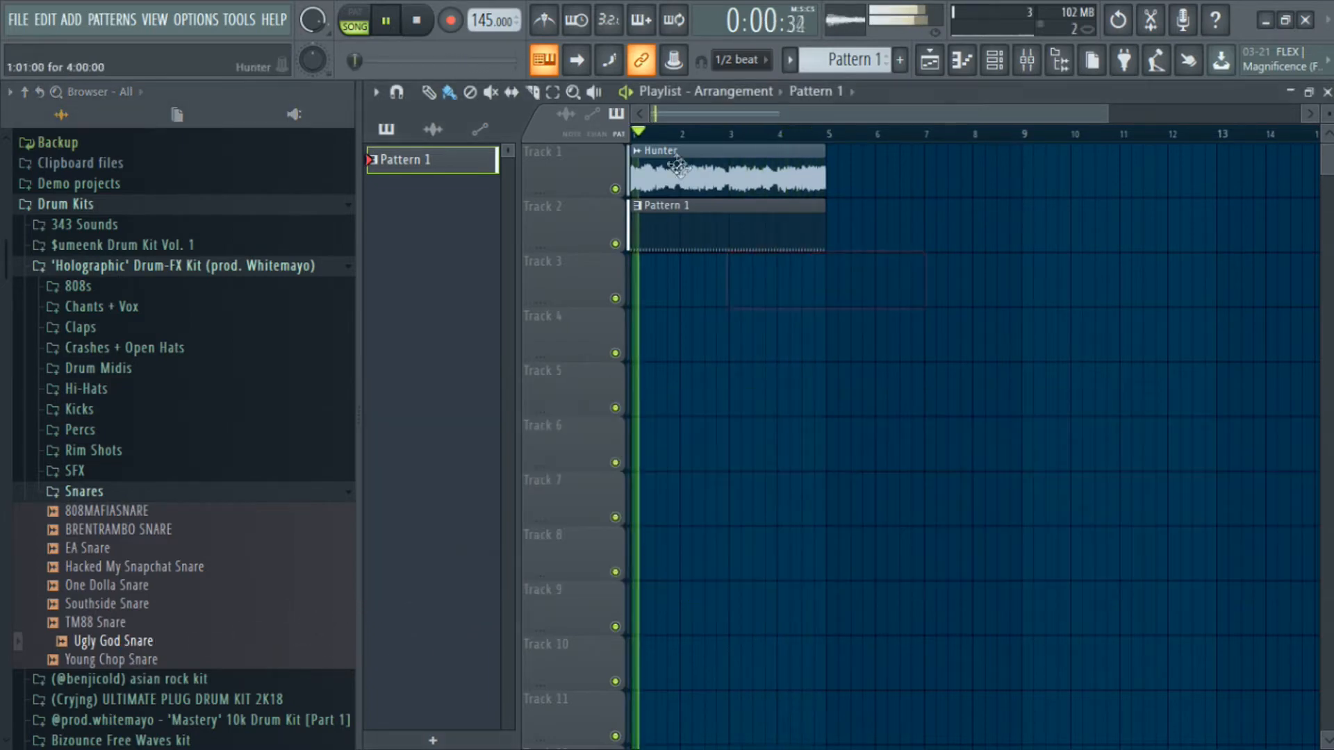
Open the Ugly God Snare piano roll and place C5 hits near the end of bar 1 and early in bar 2.
double_click(682, 220)
click(781, 91)
click(799, 238)
key(space)
scroll(441, 367, up, 3)
click(645, 368)
click(737, 366)
right_click(738, 367)
key(space)
click(705, 369)
Add three more C5 snare hits: one late in bar 3, one early in bar 4 and one past the middle of bar 4.
drag(778, 357, 560, 375)
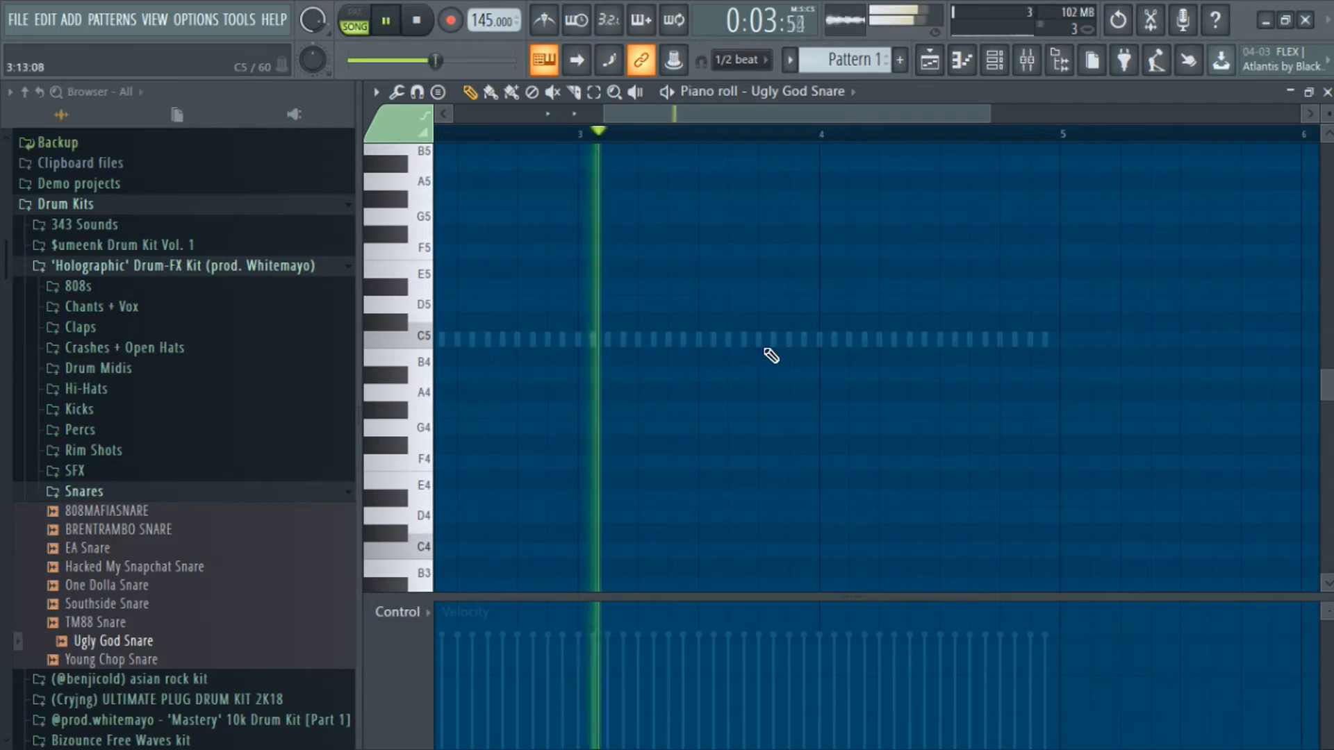
click(789, 340)
click(848, 341)
click(970, 340)
Audition Moonlight Rim from the 'Holographic' kit's Rim Shots folder and load it into a new channel.
click(97, 452)
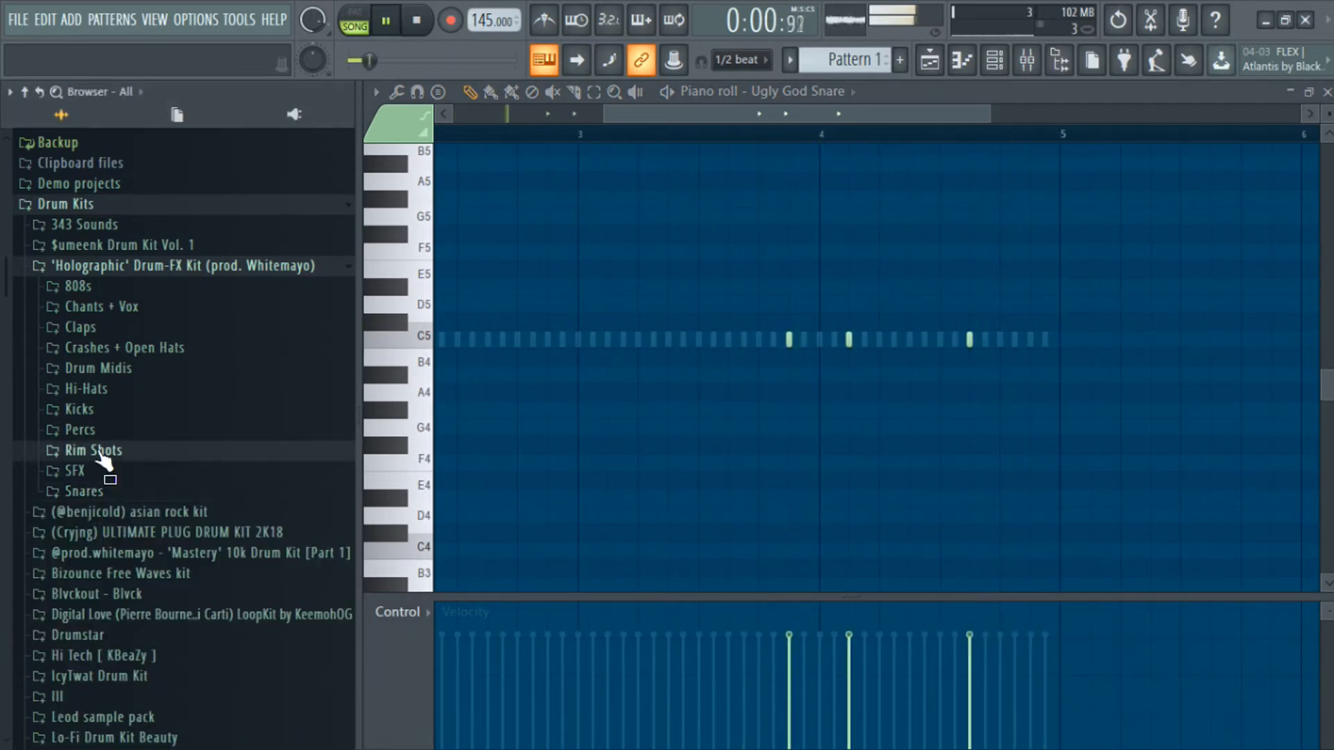
click(119, 549)
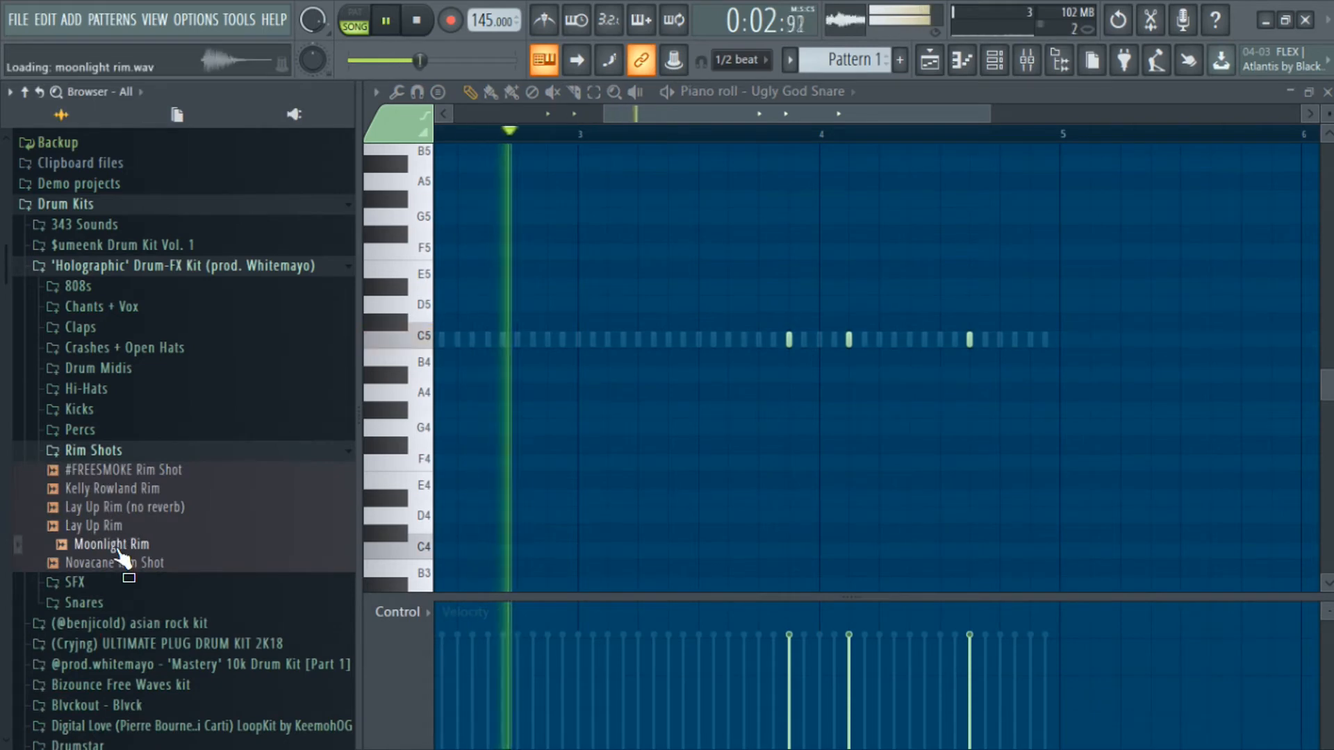
right_click(122, 549)
click(158, 545)
key(Escape)
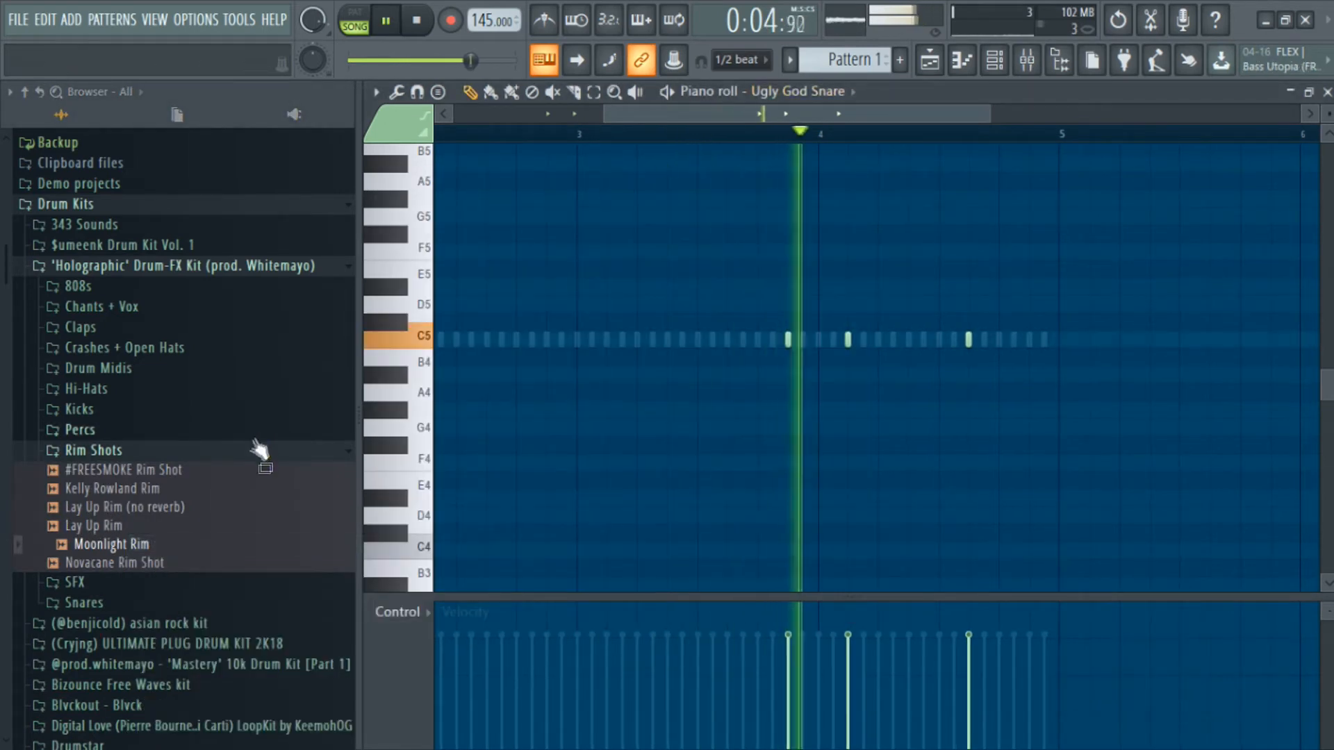
Audition the kit's other rim shots against the beat, including Kelly Rowland Rim, #FREESMOKE Rim Shot, Novacane Rim Shot and Lay Up Rim.
click(132, 507)
click(115, 488)
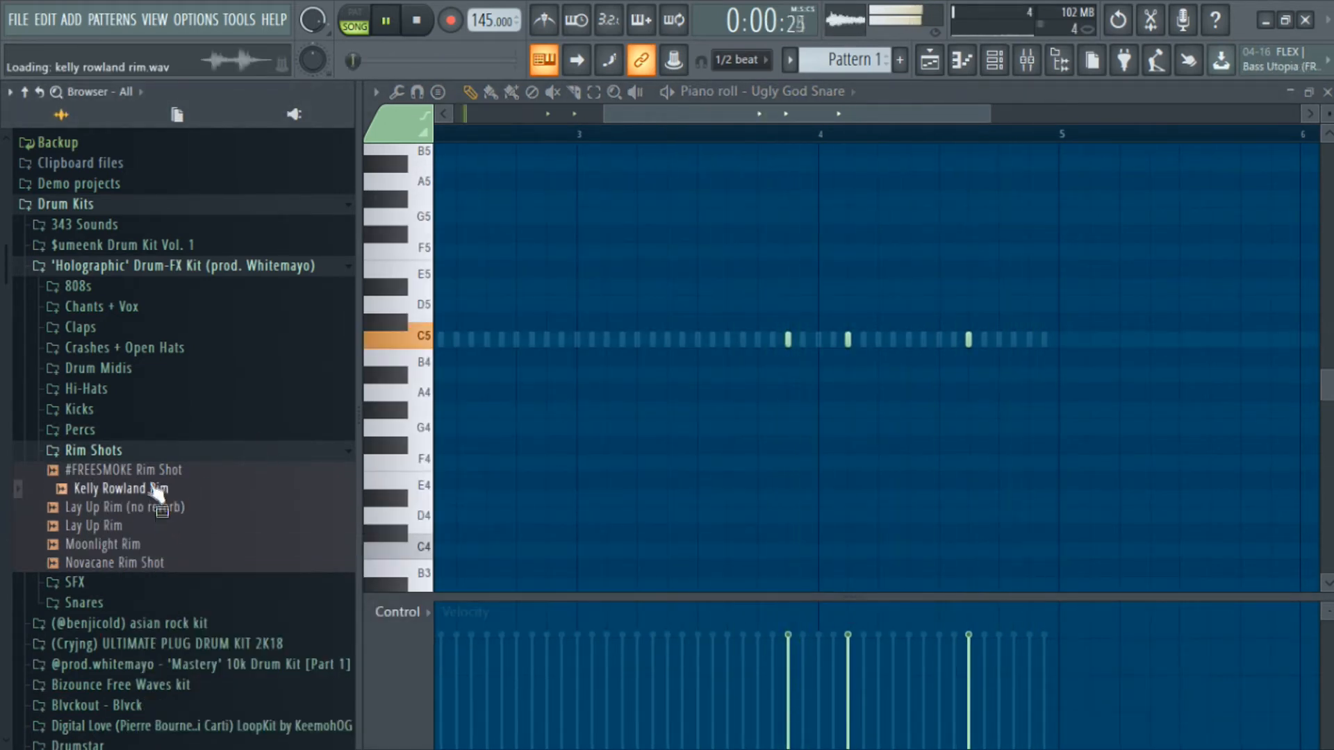
right_click(138, 477)
key(Escape)
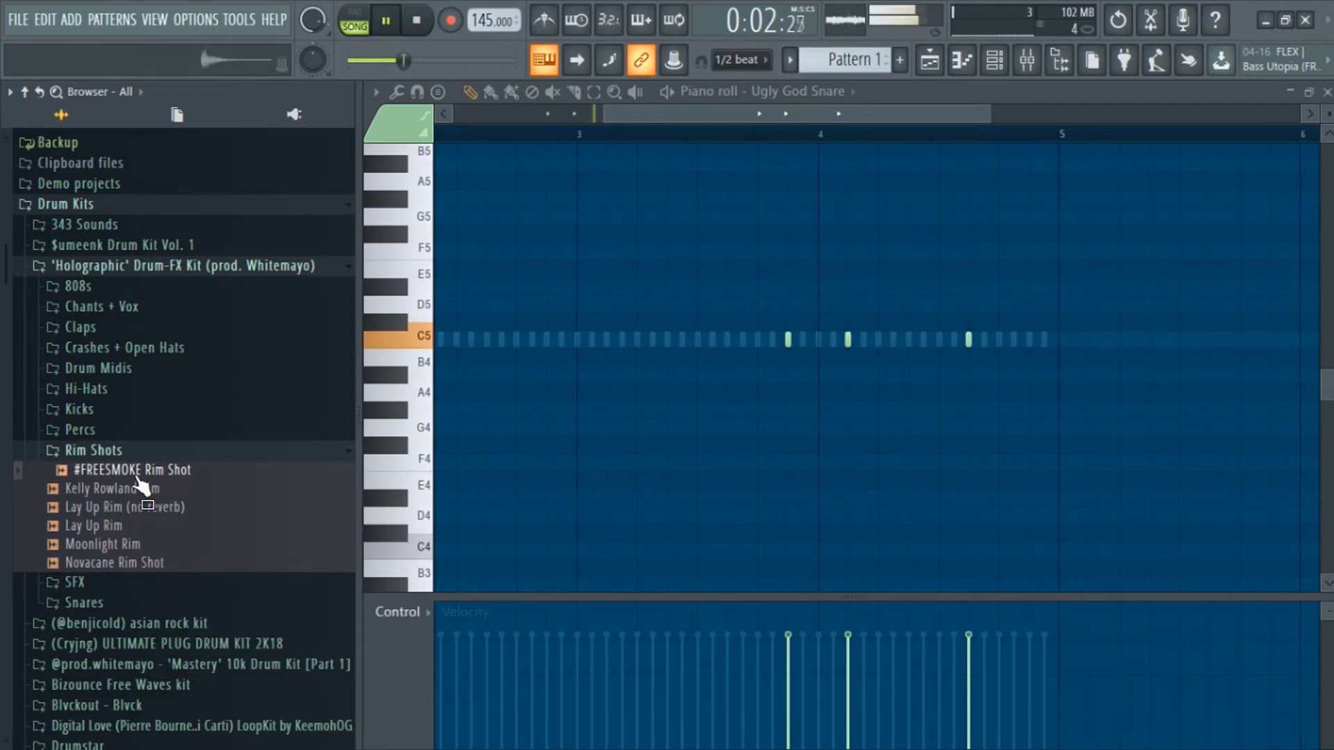
right_click(137, 476)
click(115, 546)
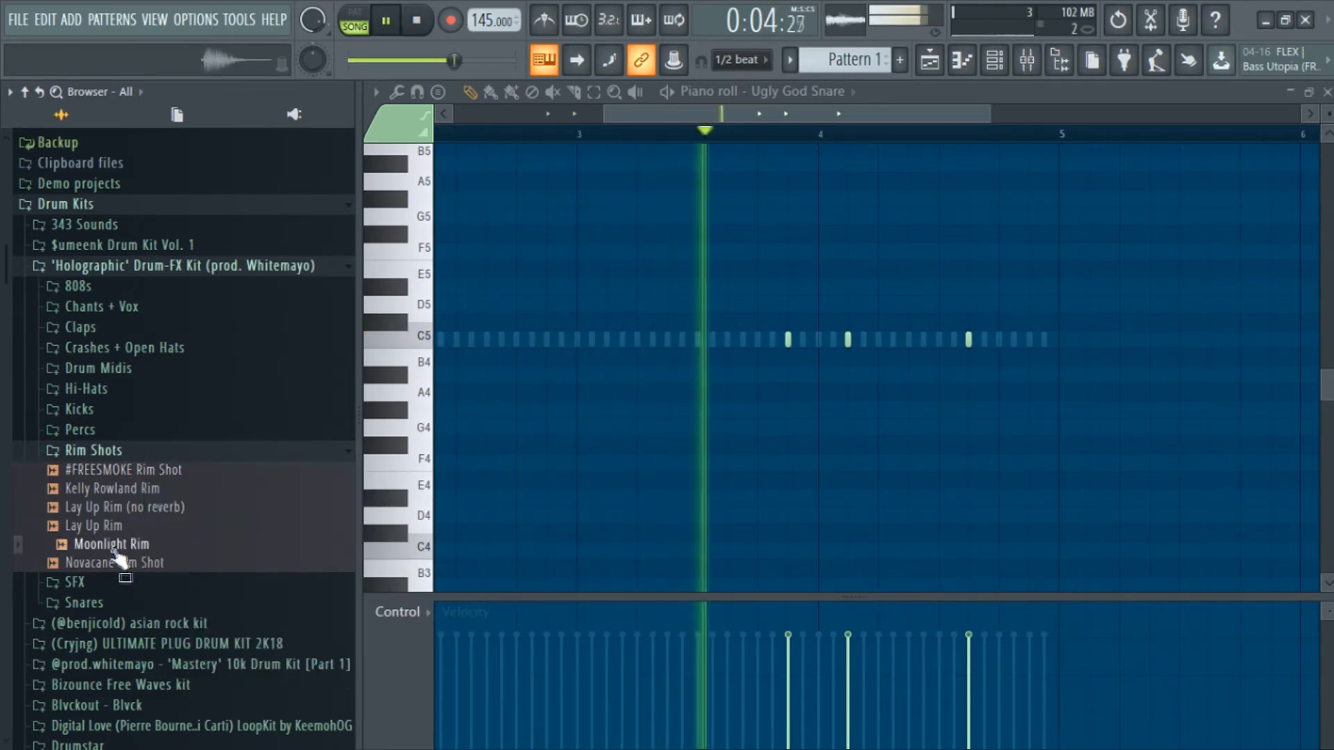
click(111, 561)
right_click(108, 562)
key(Escape)
click(106, 526)
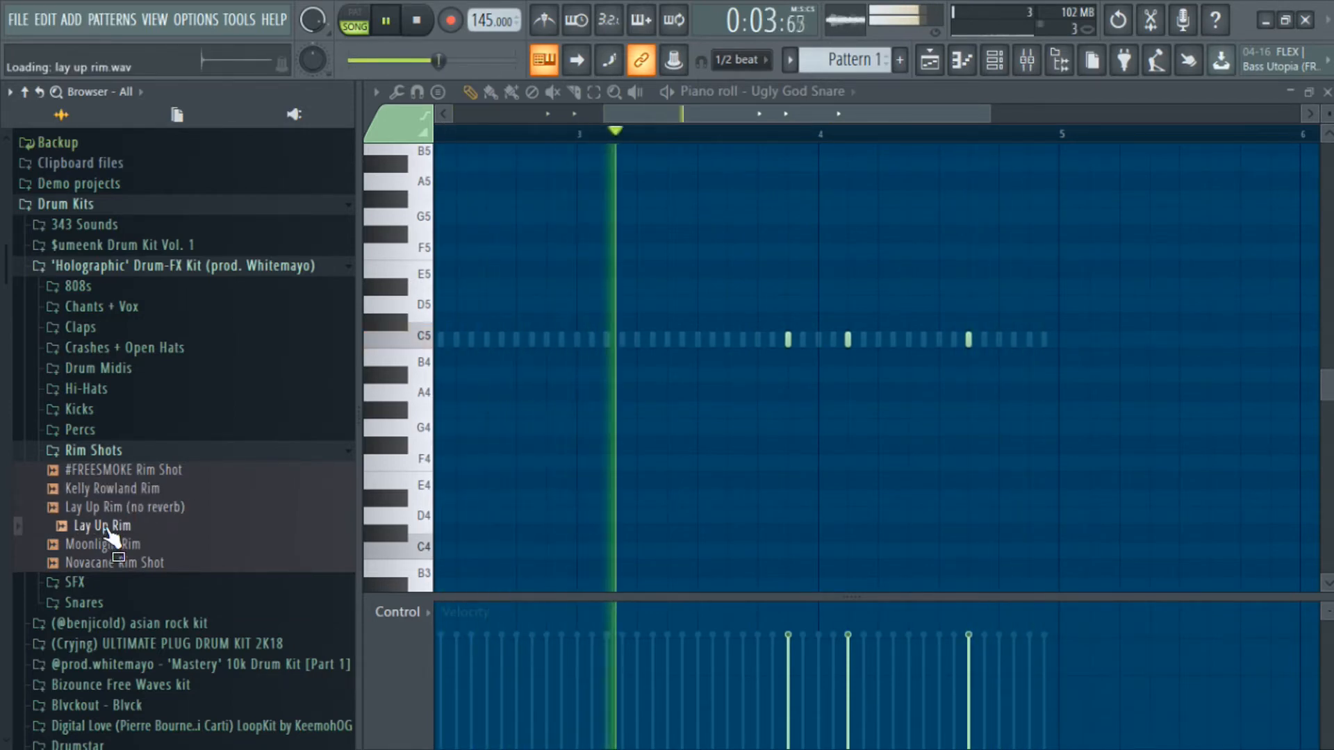
Load Moonlight Rim a second time and delete the duplicate channel from the channel rack.
click(110, 545)
right_click(109, 544)
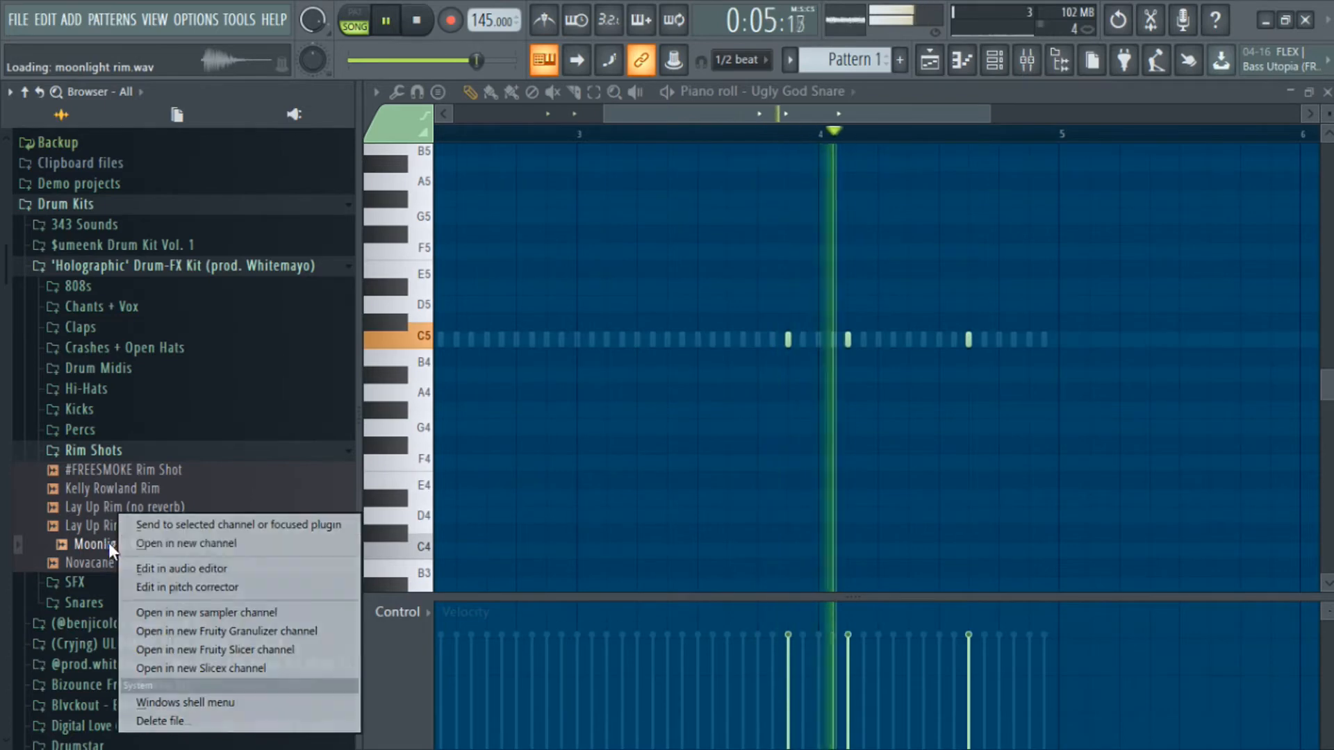
click(224, 544)
click(995, 64)
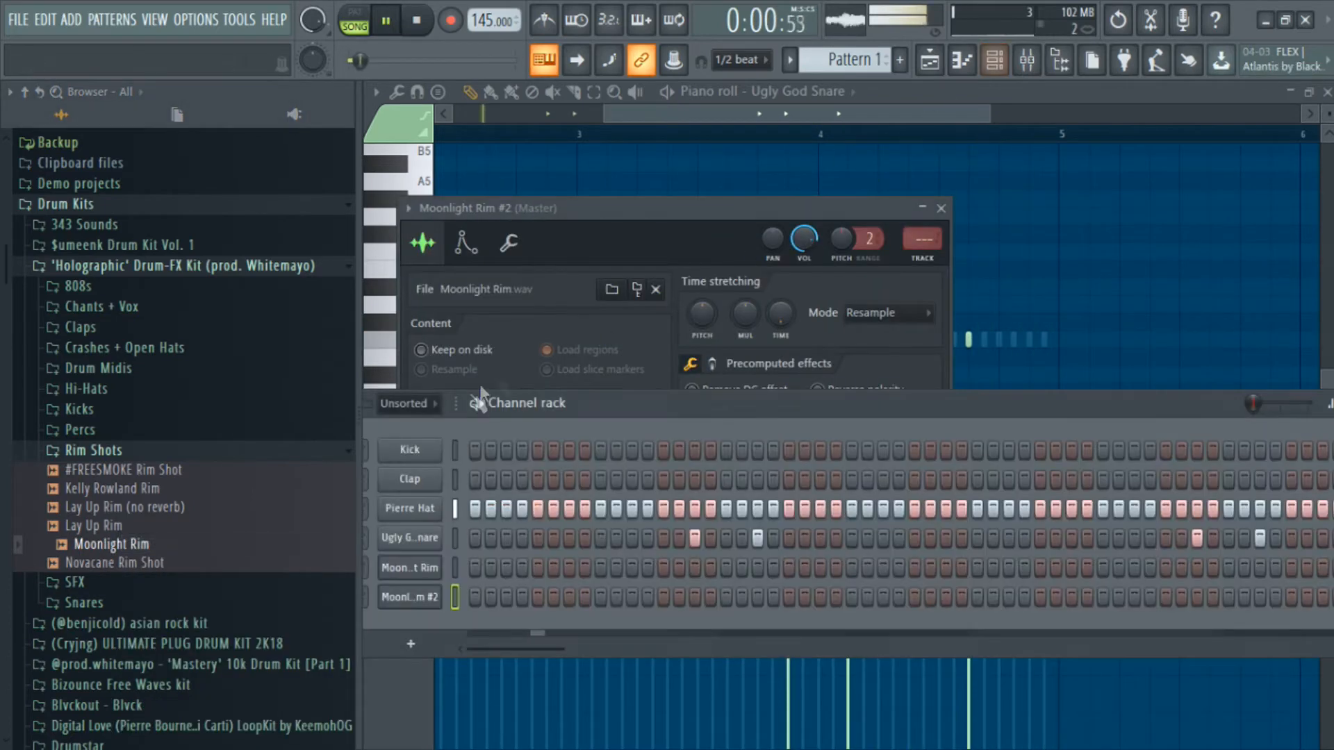
right_click(432, 590)
click(475, 714)
click(711, 304)
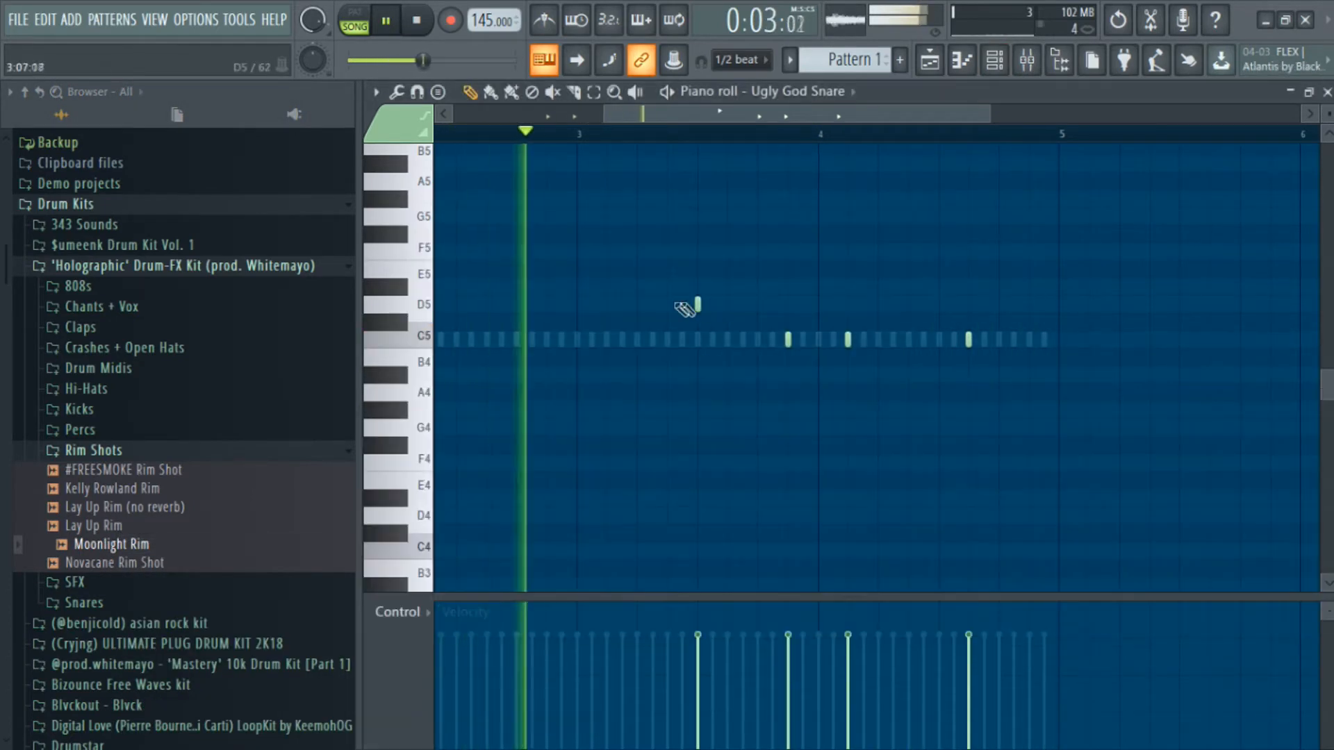
Switch the piano roll from Ugly God Snare to the Moonlight Rim channel and play the beat.
click(798, 91)
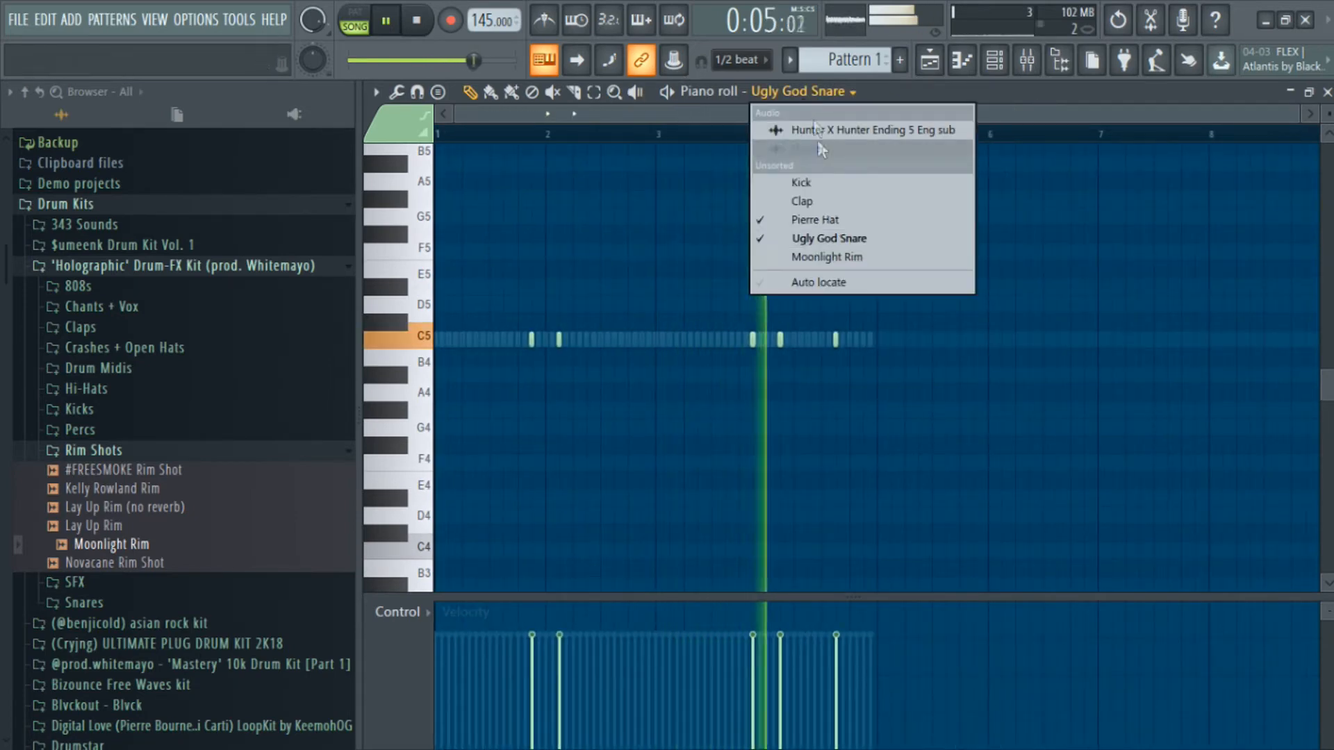
click(810, 257)
scroll(478, 371, up, 4)
scroll(486, 372, down, 2)
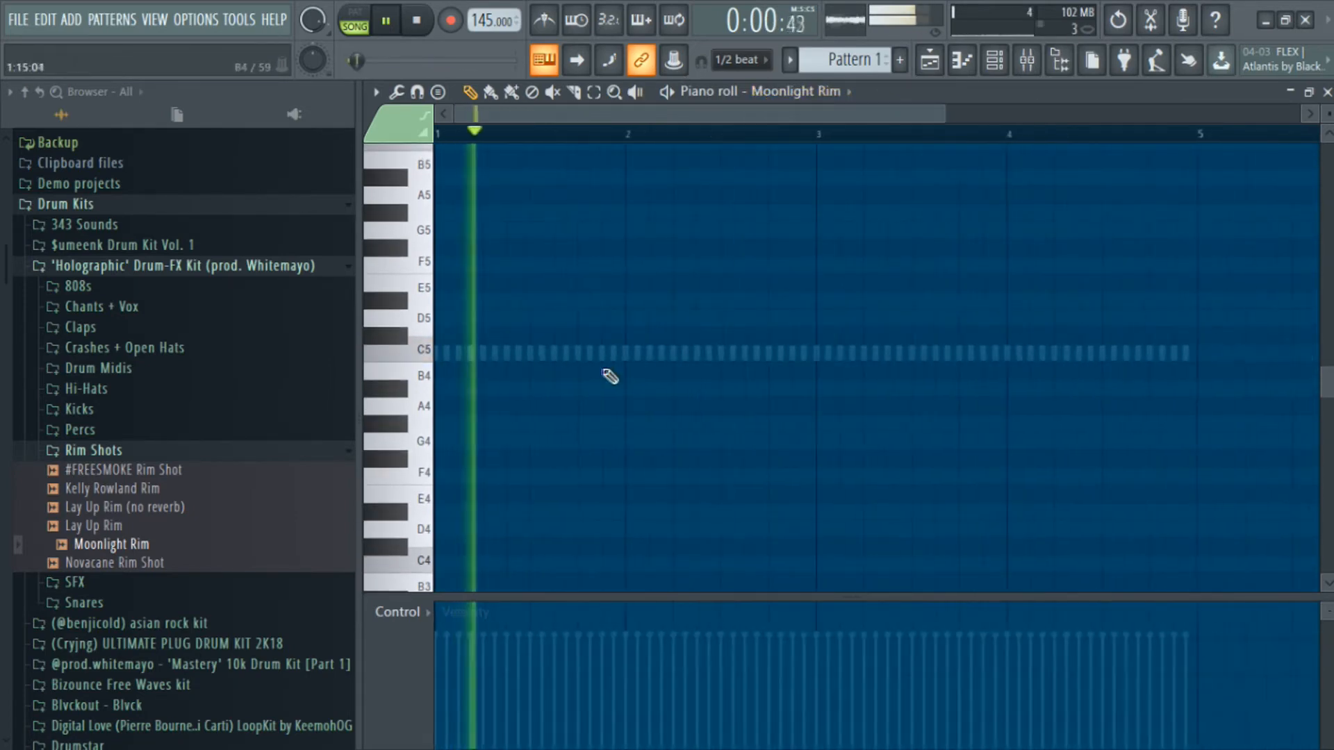
key(space)
key(space)
scroll(521, 369, up, 2)
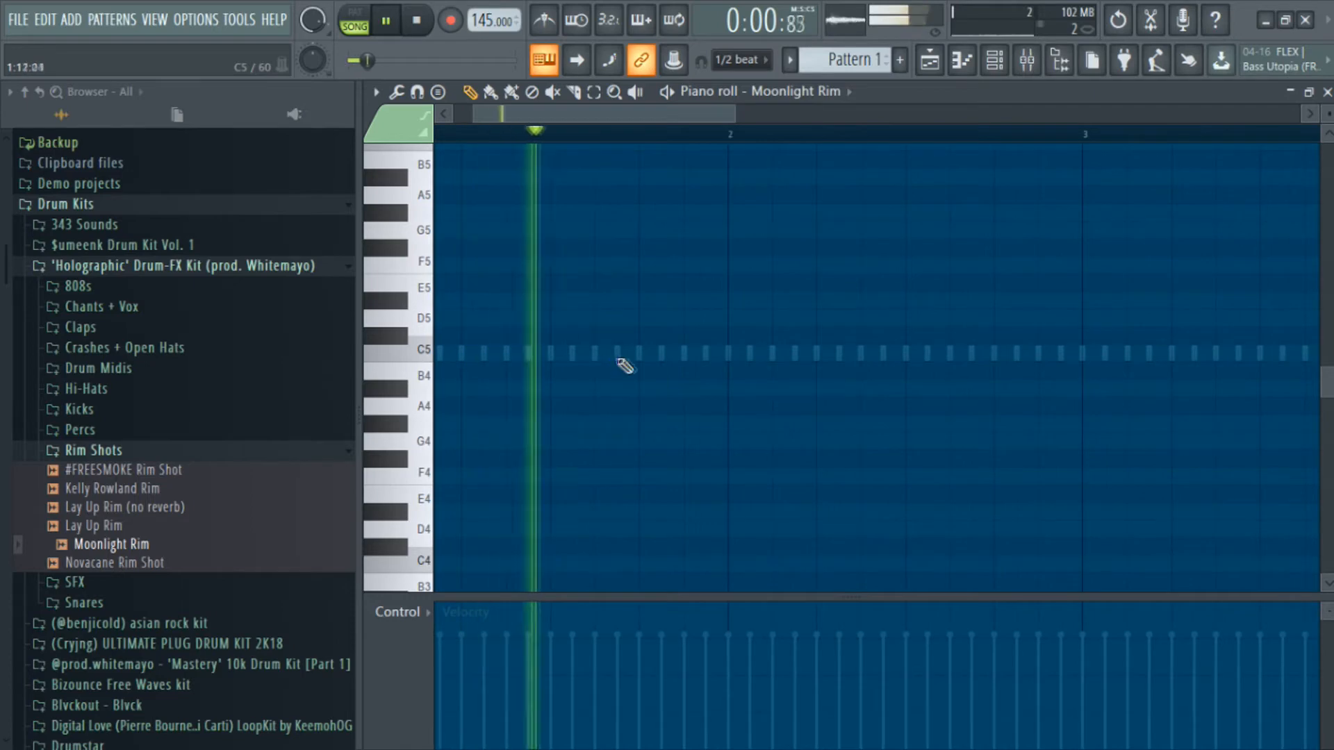
Stop playback, set the snap to 1/4 beat and restart the beat.
key(space)
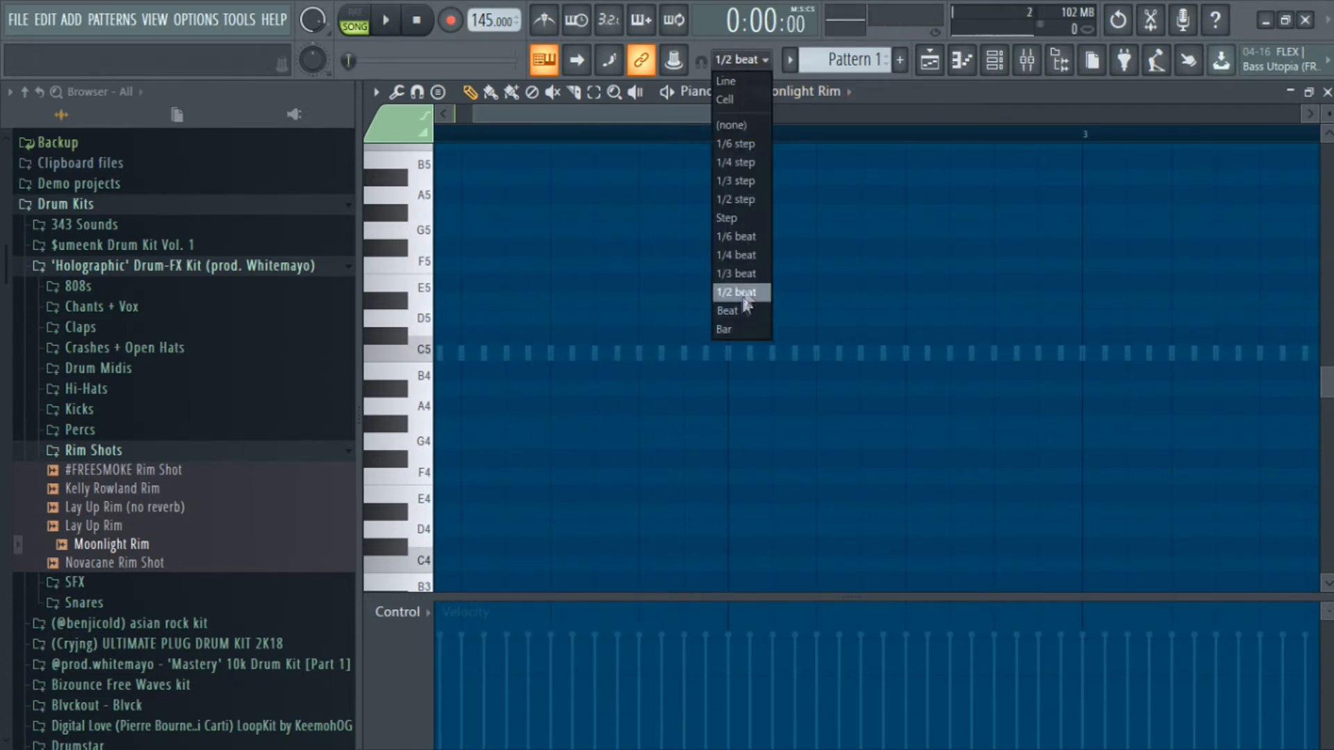
click(740, 70)
click(731, 291)
click(726, 70)
click(732, 250)
key(space)
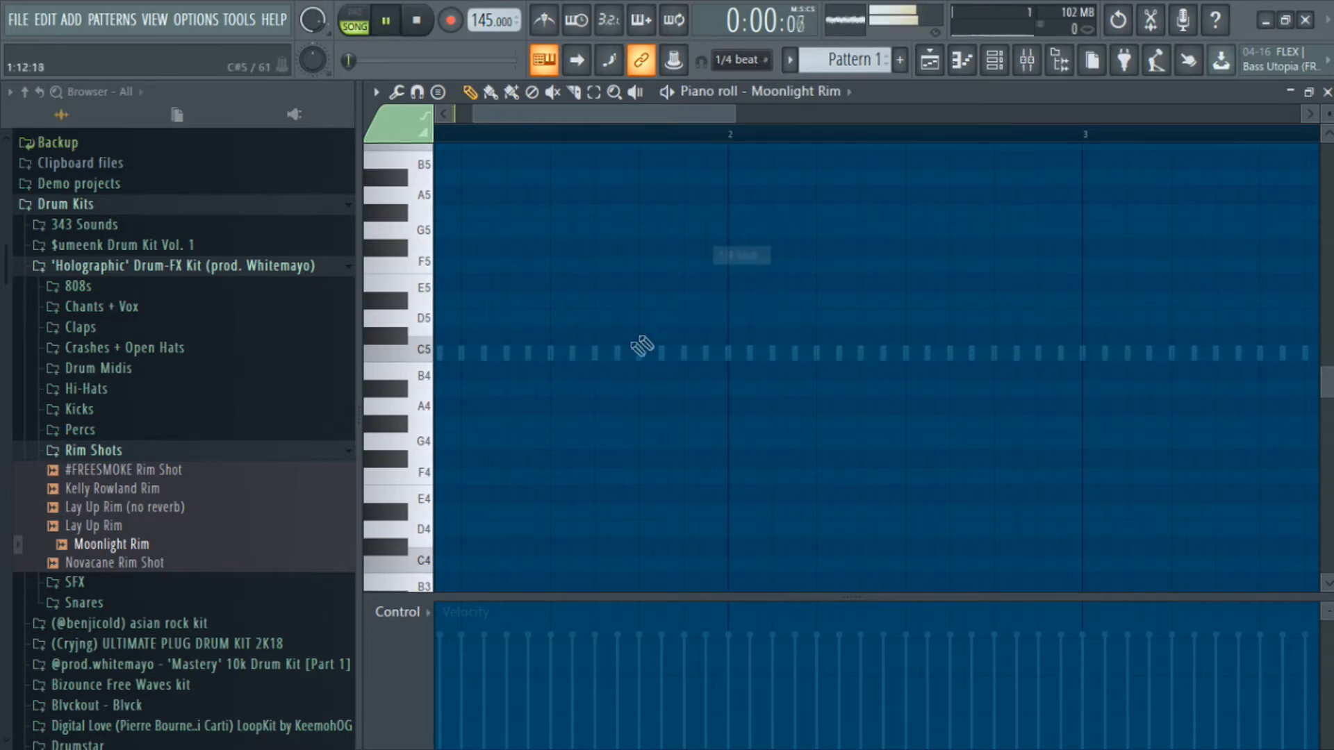
Try out two C5 Moonlight Rim hits at different positions in the second half of bar 1.
click(621, 356)
click(661, 355)
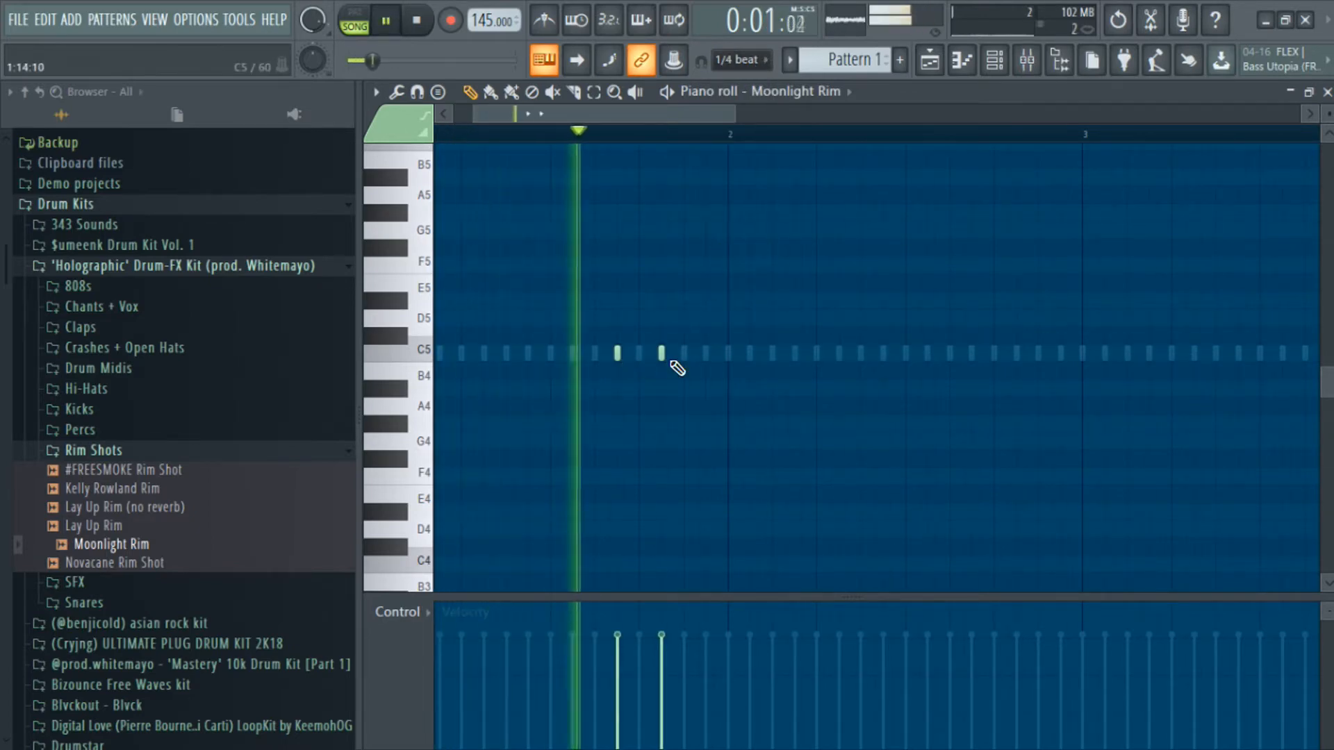
click(612, 355)
click(661, 356)
key(space)
right_click(620, 358)
click(640, 355)
scroll(648, 362, down, 3)
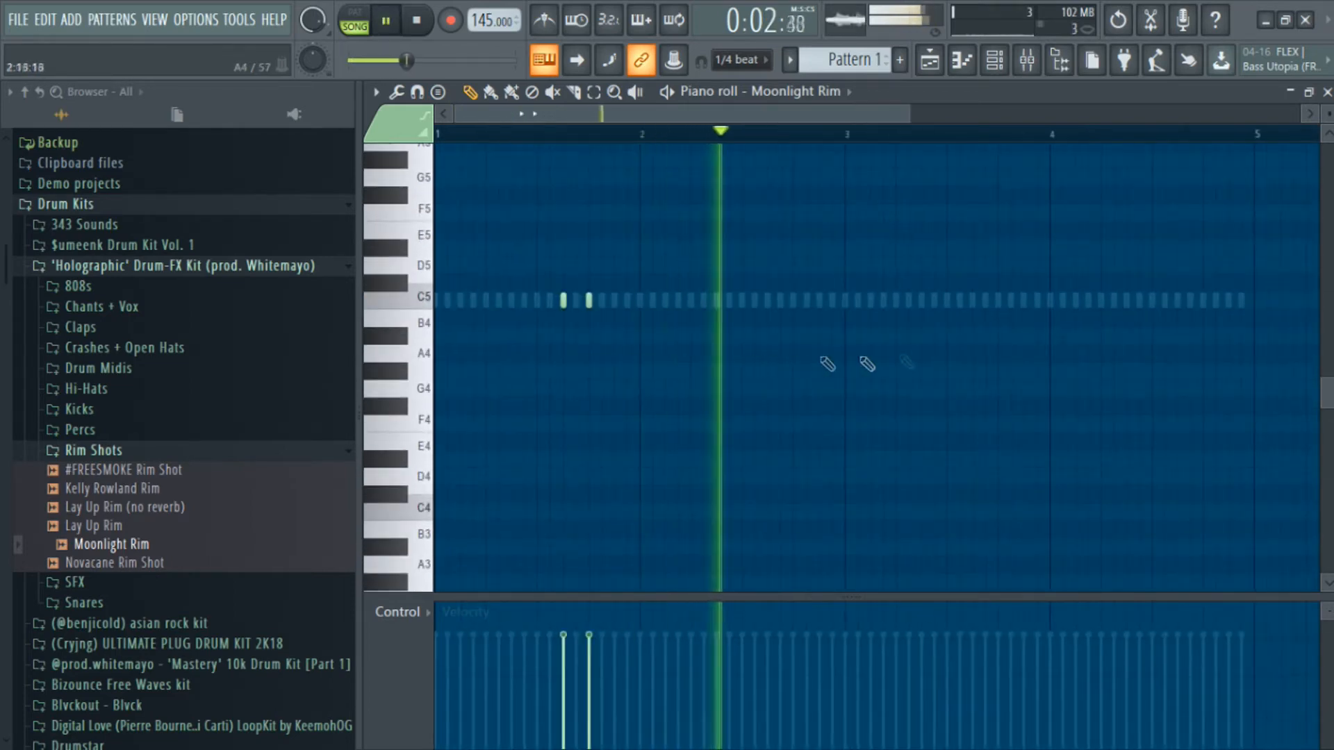
Delete the two rim hits in the second half of bar 1 and place one C5 hit at step 7 instead.
drag(949, 348, 822, 361)
key(space)
key(space)
drag(419, 336, 491, 345)
right_click(563, 321)
right_click(589, 322)
key(space)
key(space)
click(511, 322)
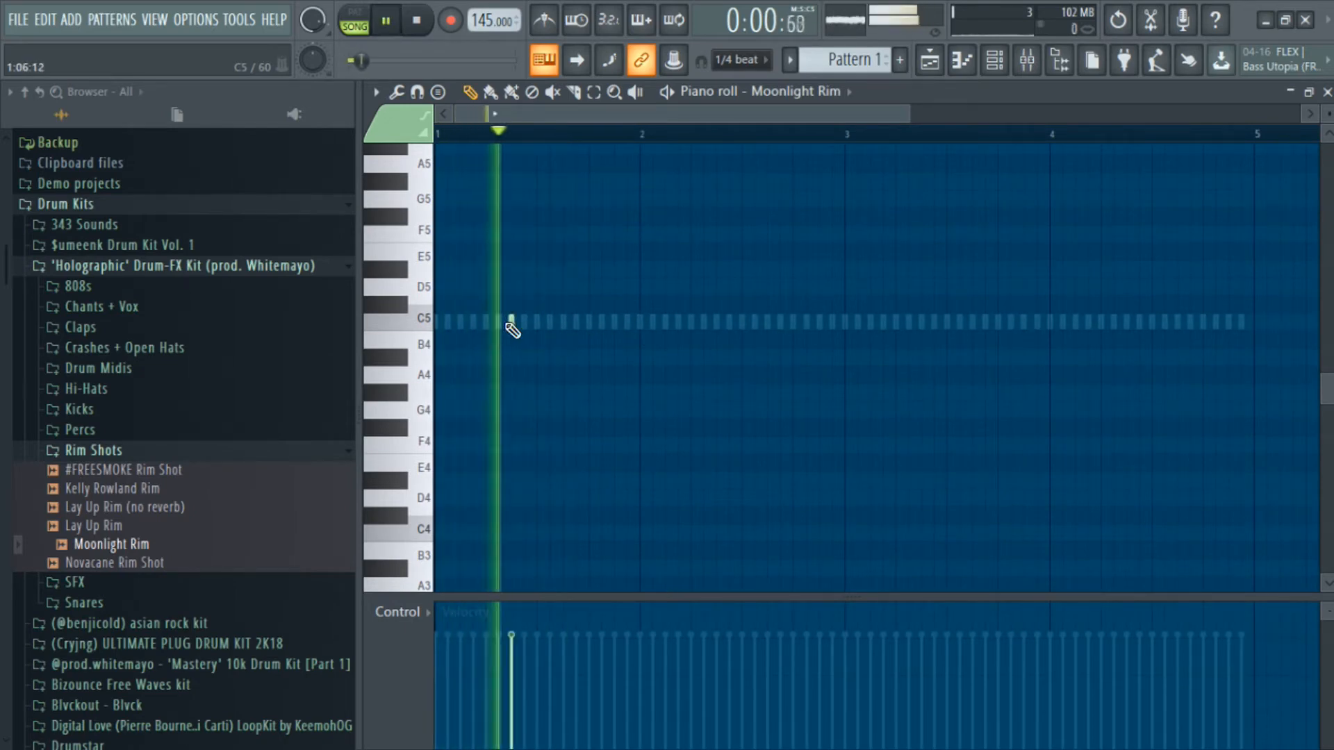
Add C5 Moonlight Rim hits at steps 3, 7 and 14 of bar 3.
scroll(812, 350, up, 2)
scroll(833, 342, up, 2)
click(807, 323)
click(1011, 322)
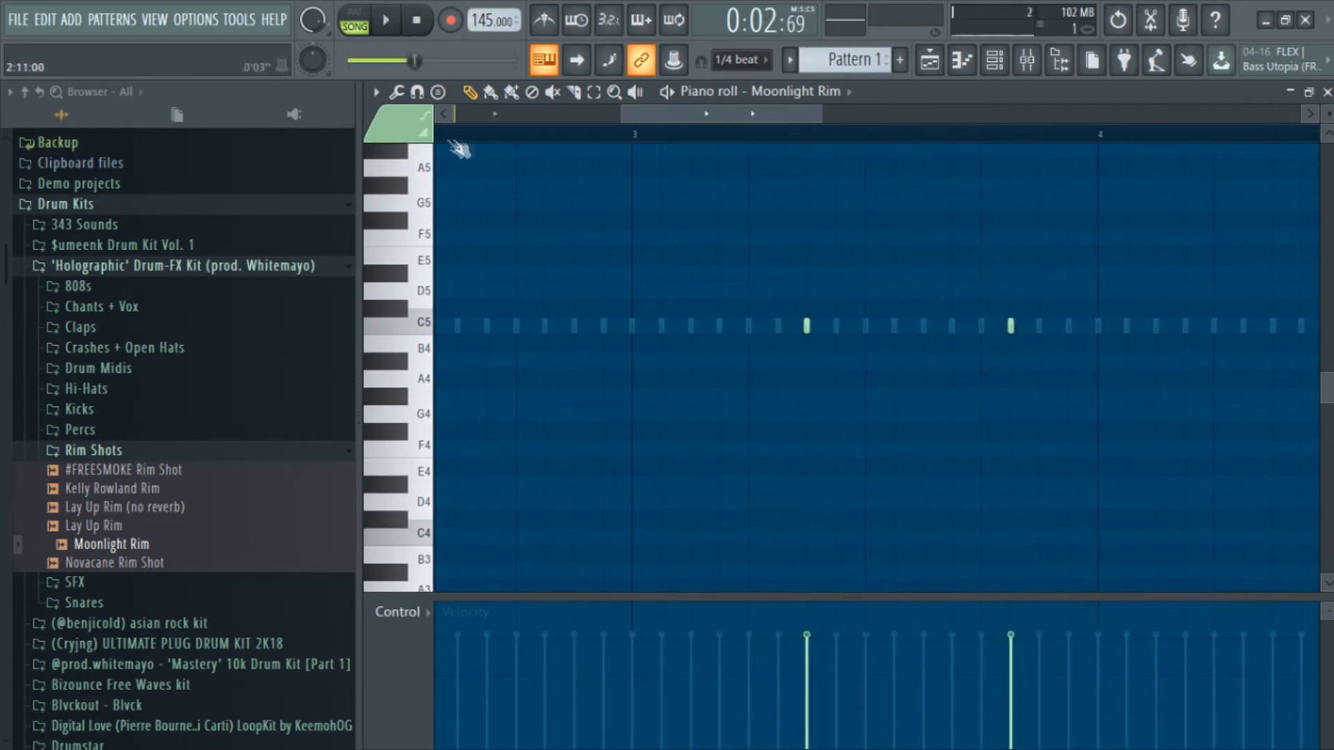
click(689, 325)
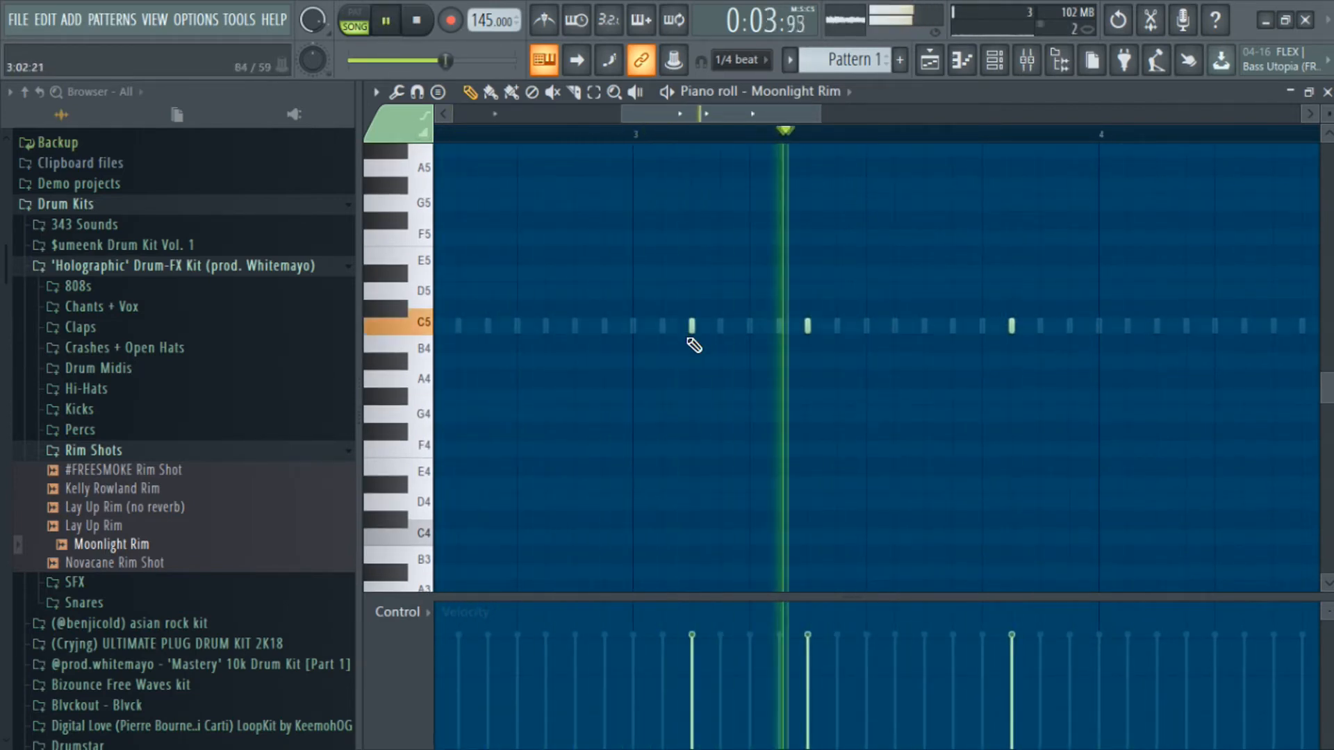
Delete the rim hit near the end of bar 3, and try out and remove one late in bar 4.
right_click(1012, 325)
scroll(1011, 327, down, 2)
click(1153, 336)
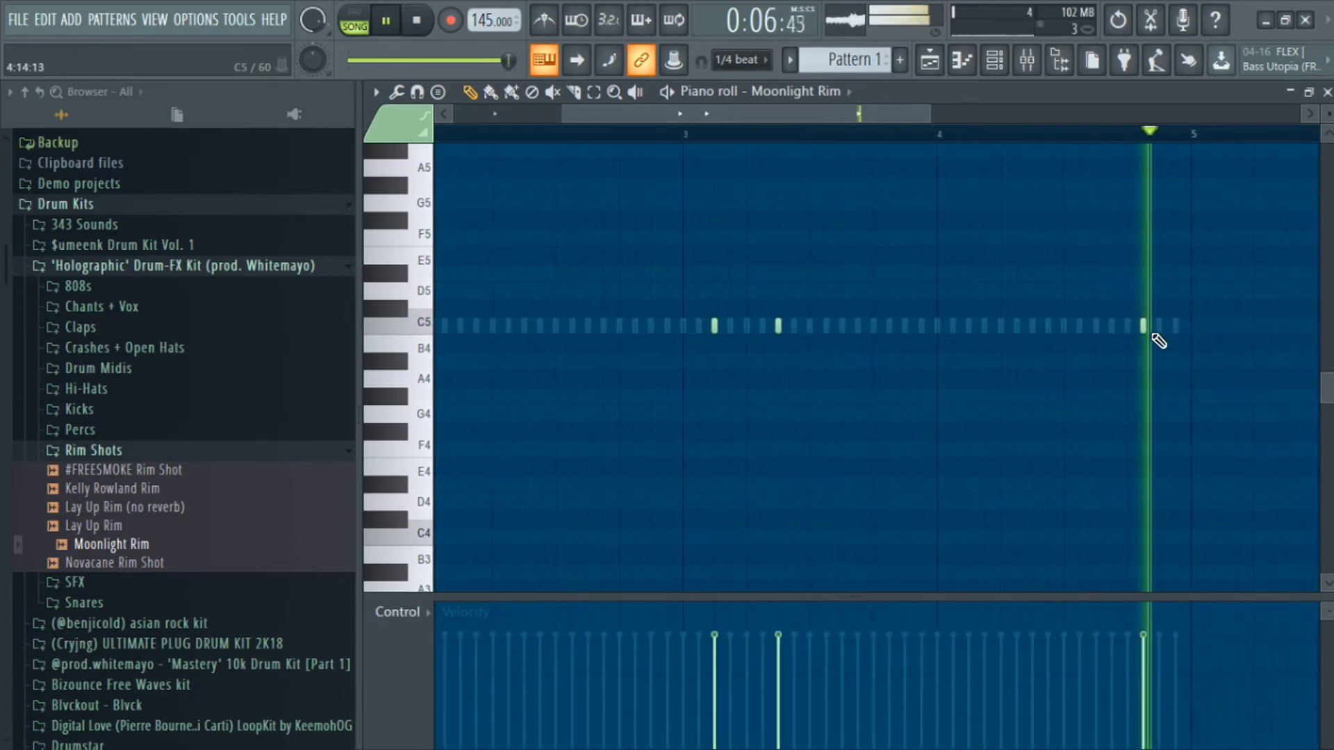
right_click(1147, 326)
scroll(1147, 331, down, 2)
Browse the 'Holographic' kit's hi-hats and kicks and try out Pierre Kick.
click(111, 389)
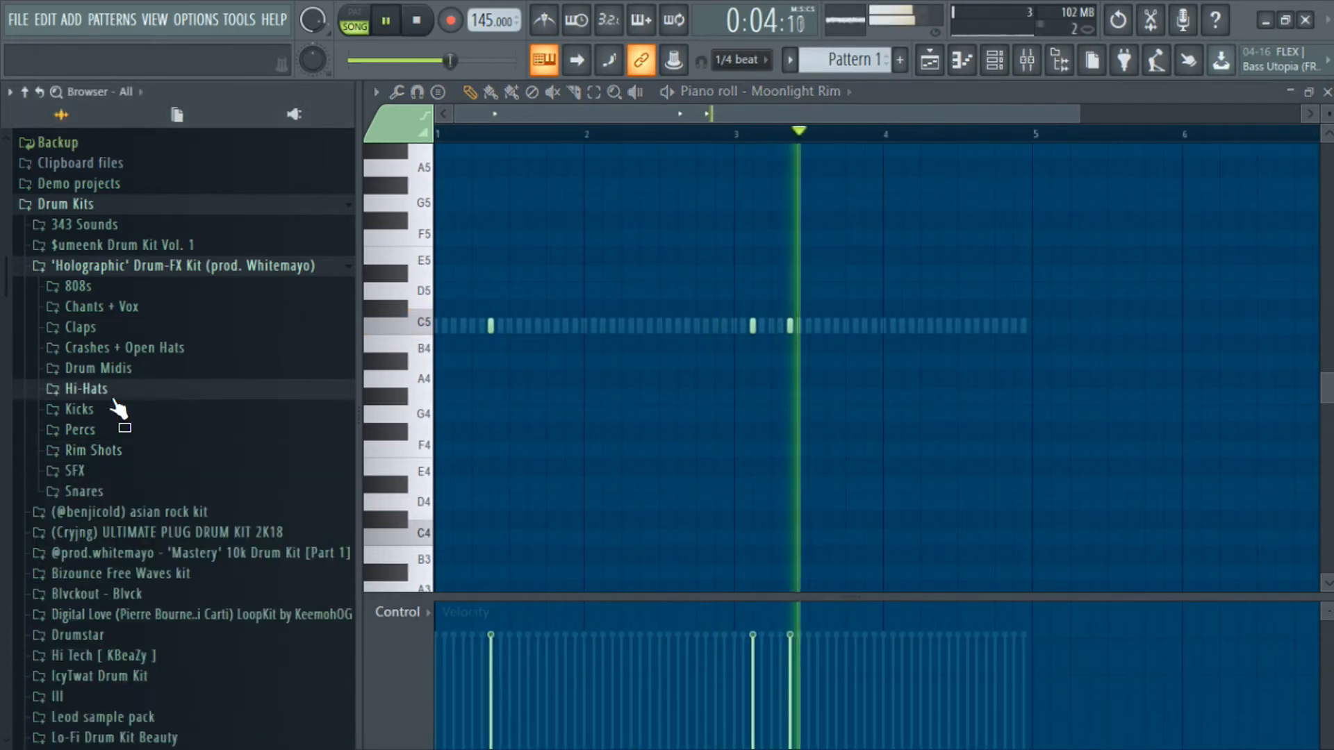
click(118, 389)
click(113, 410)
key(space)
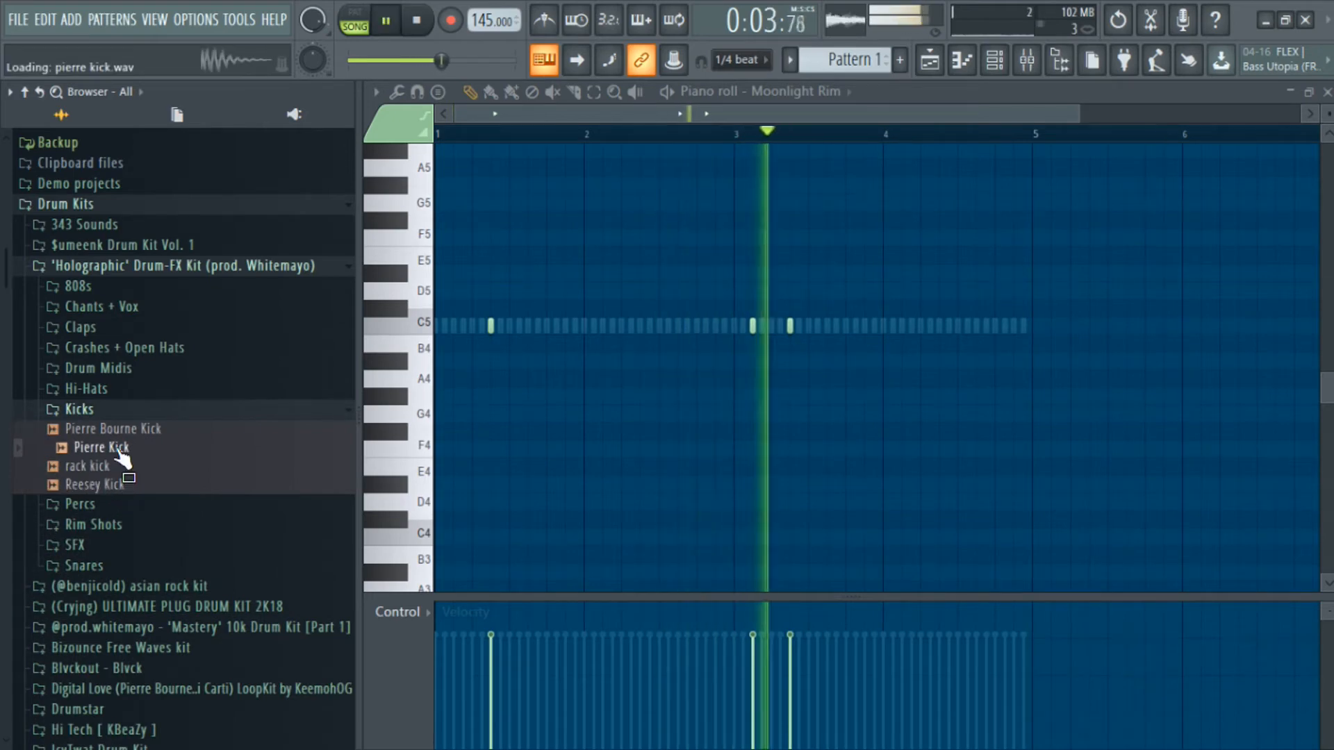
right_click(119, 448)
click(228, 466)
Load xanax kick from the slattmyg drum kit into the channel rack as a new channel.
click(999, 63)
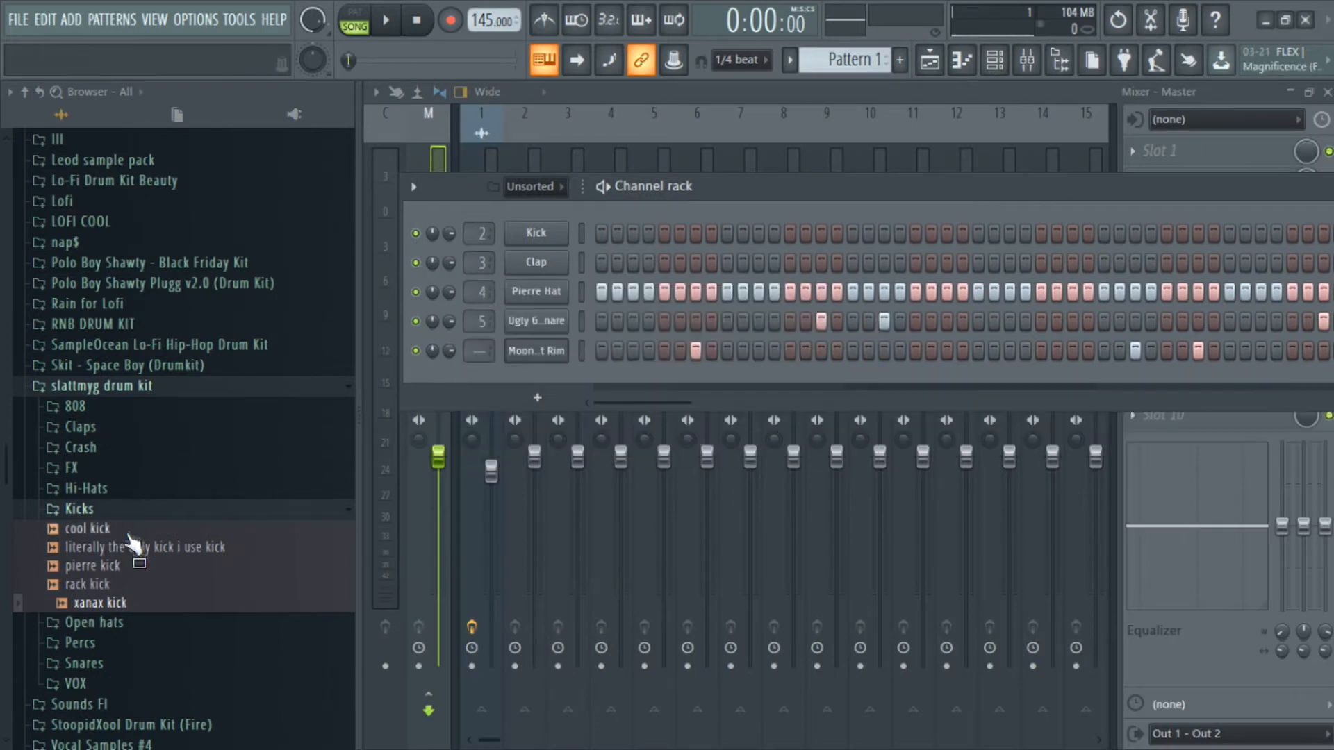
drag(125, 603, 132, 592)
drag(532, 386, 556, 432)
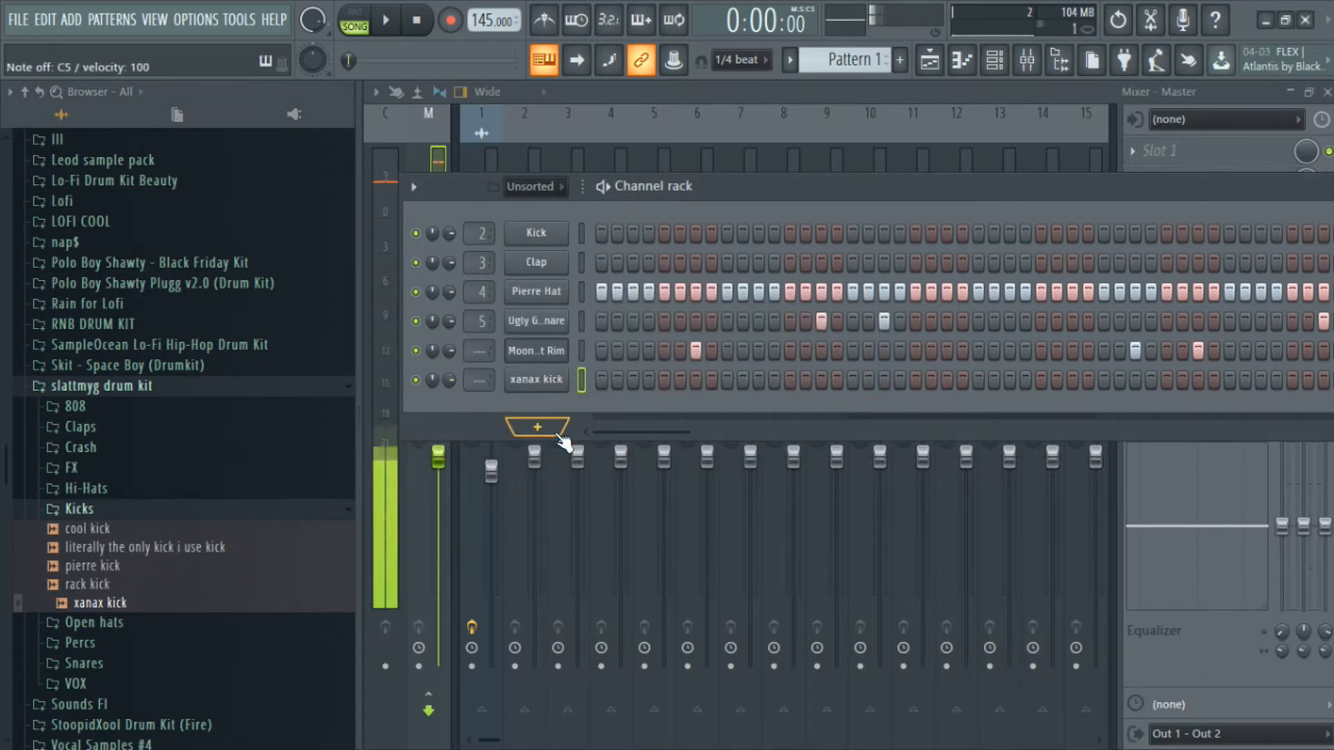
right_click(555, 381)
click(579, 350)
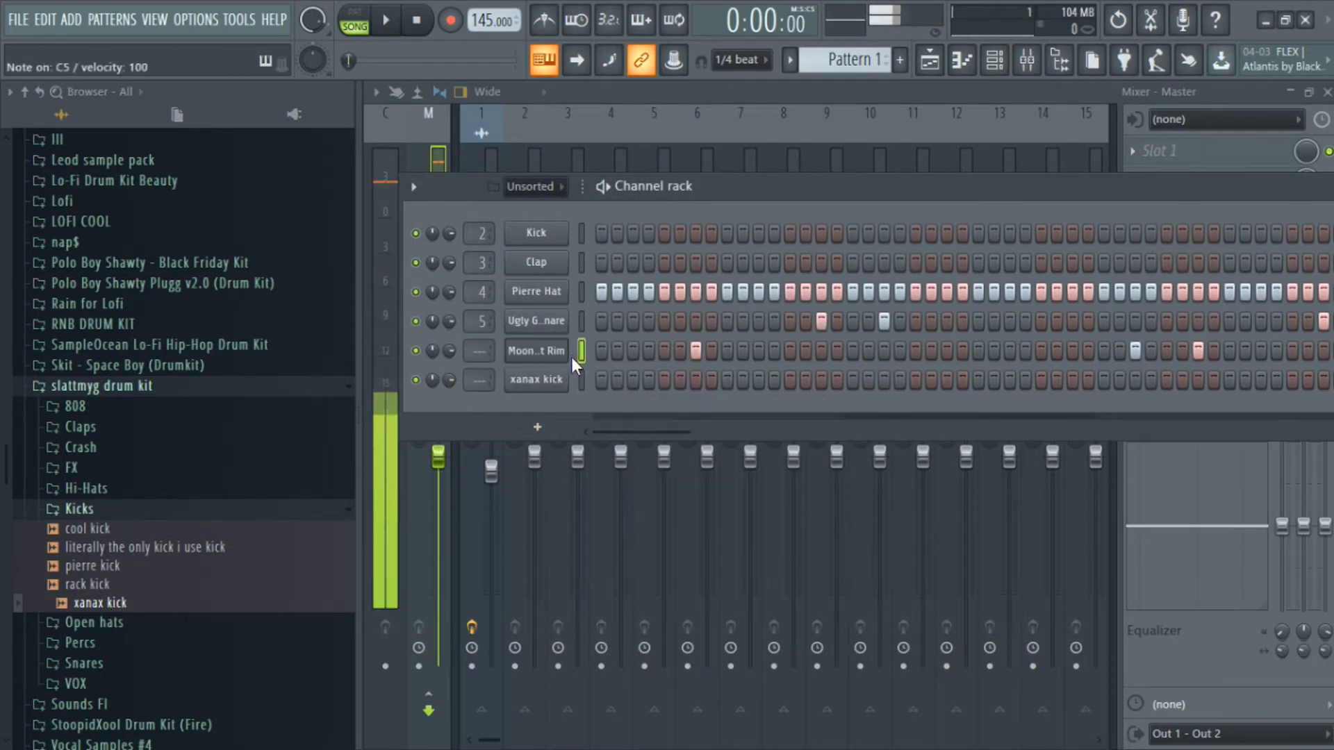
Open the xanax kick piano roll and place a C5 note at the start of bar 1.
click(963, 62)
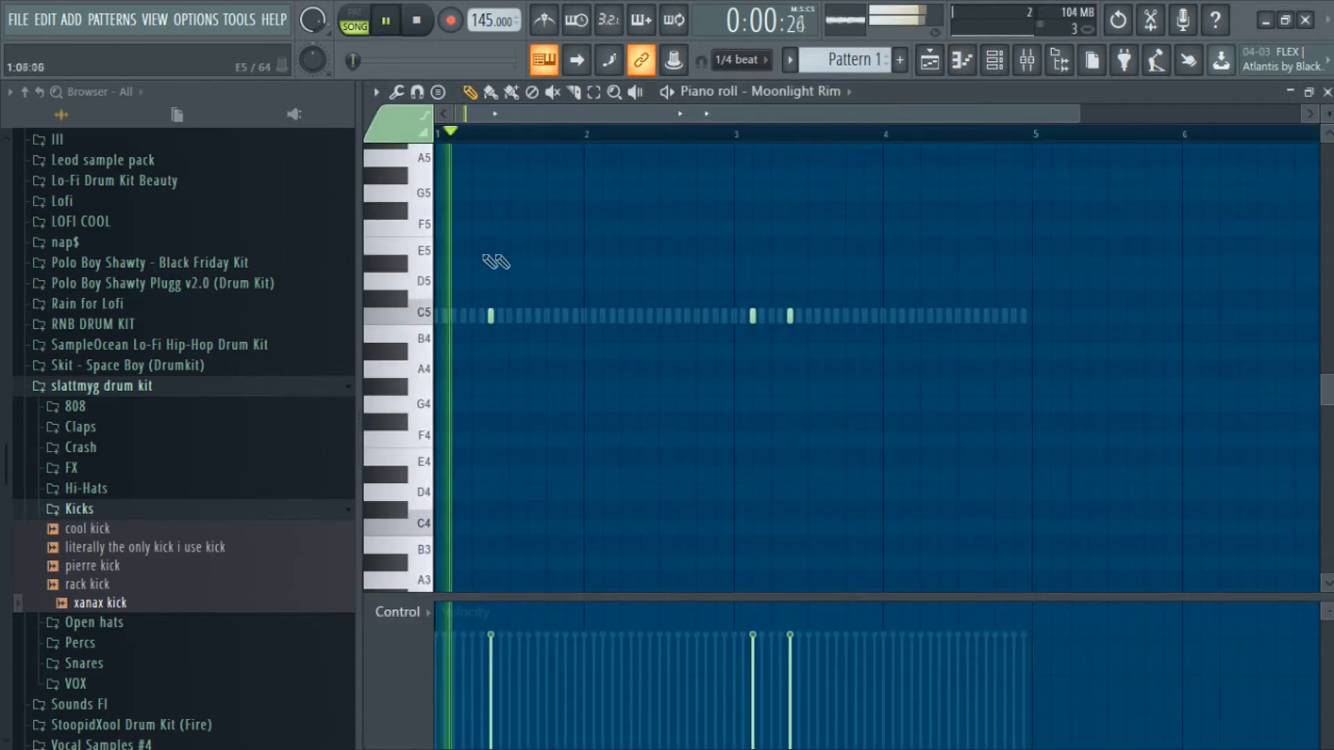
click(823, 89)
click(806, 265)
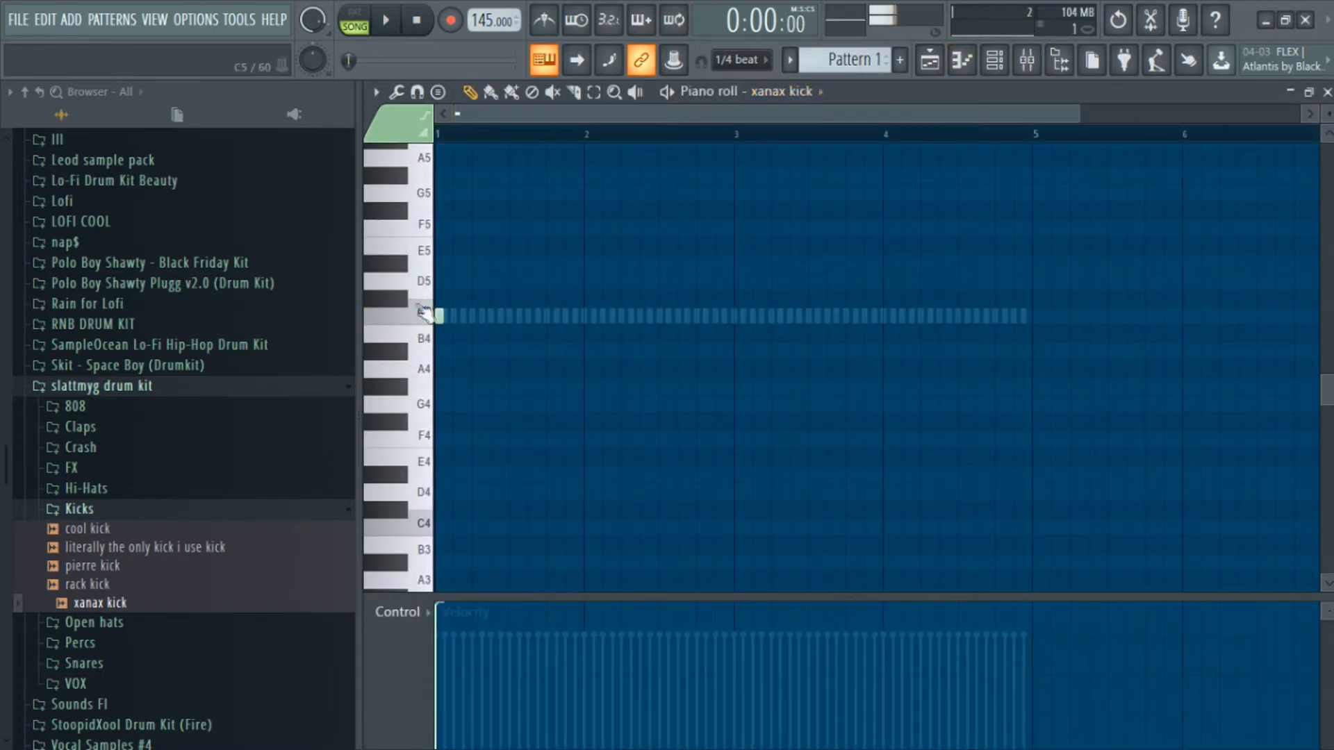
Examine the xanax kick's sample, miscellaneous and volume envelope settings, and return to its piano roll.
click(994, 61)
click(529, 382)
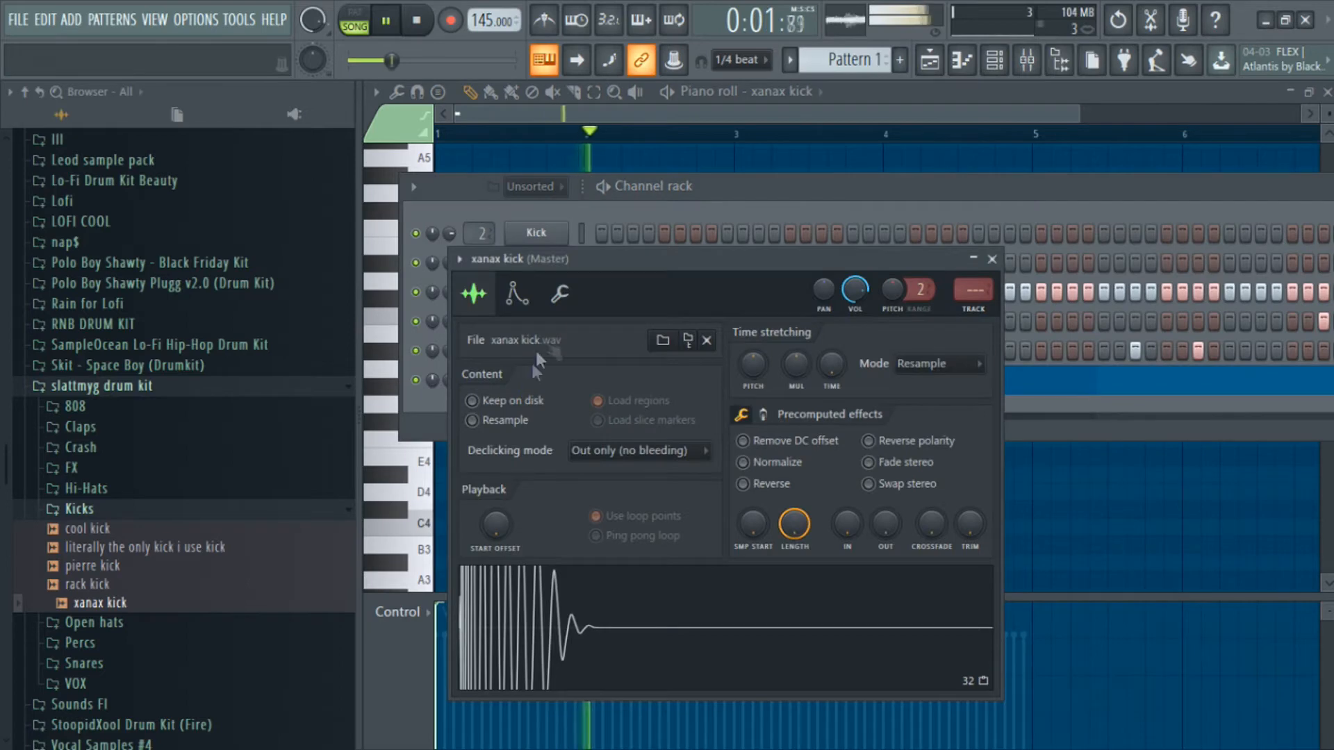
click(545, 311)
key(space)
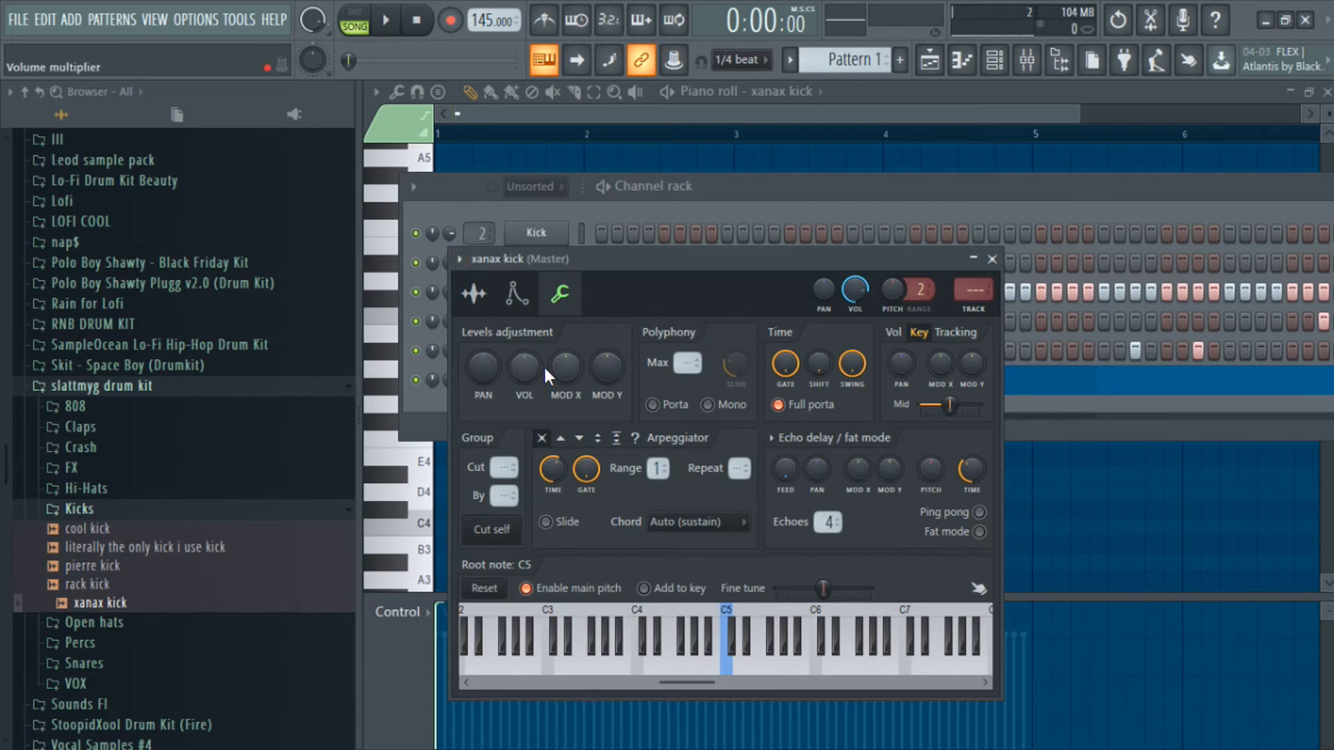
click(521, 306)
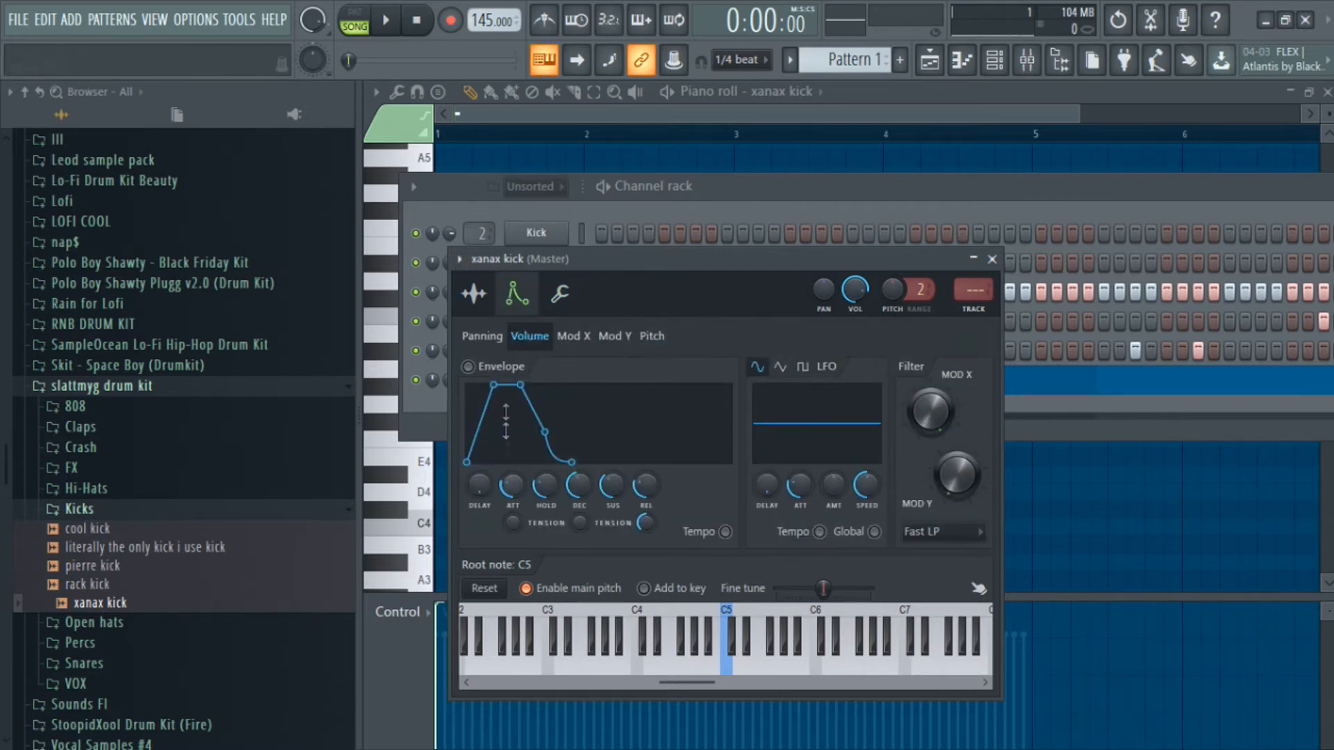
key(F7)
scroll(817, 294, up, 1)
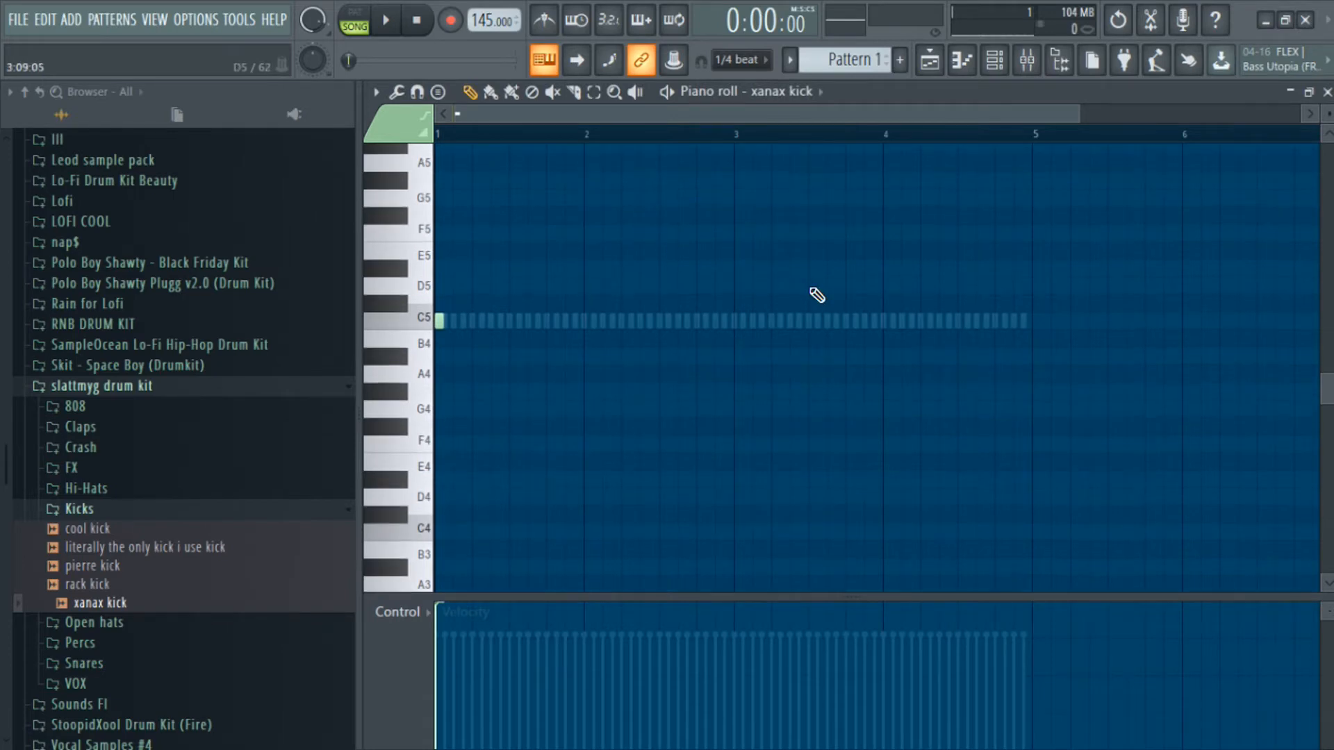
key(F6)
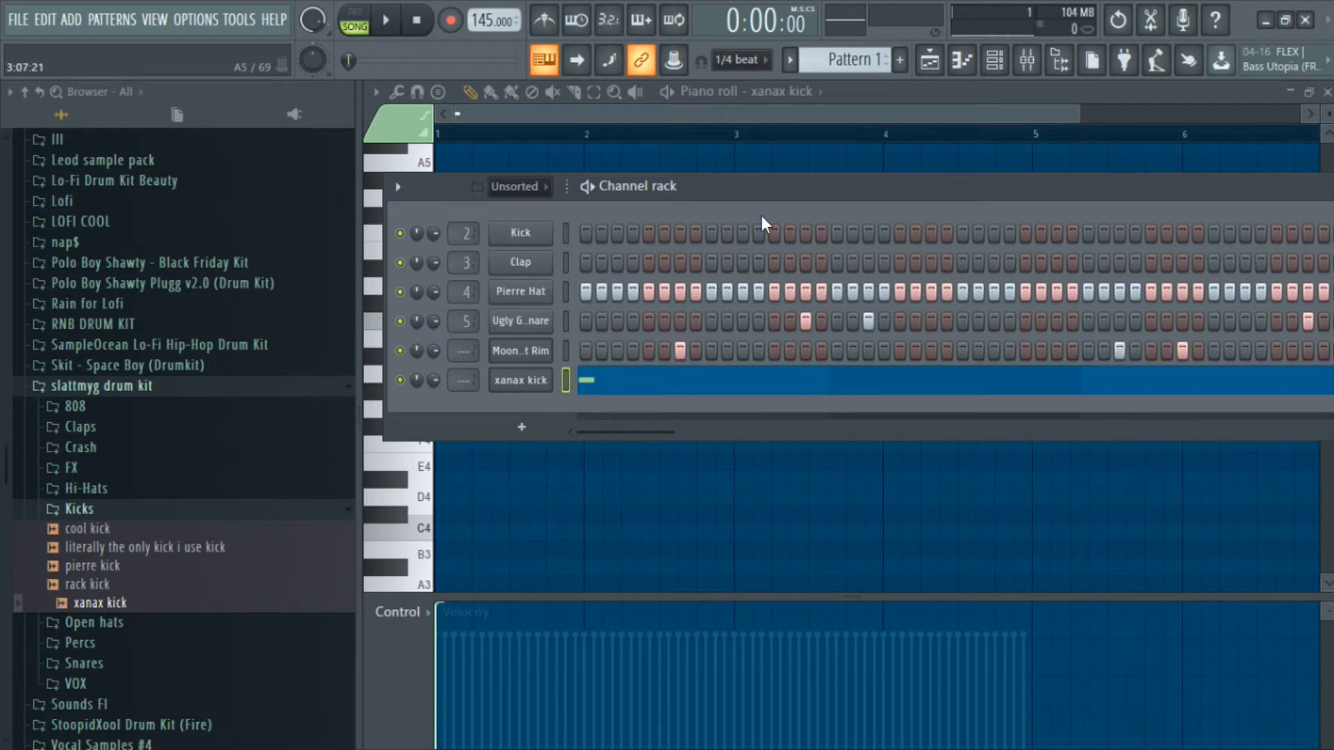
key(F6)
Play the beat and add a C5 xanax kick note on the second beat of bar 2.
key(space)
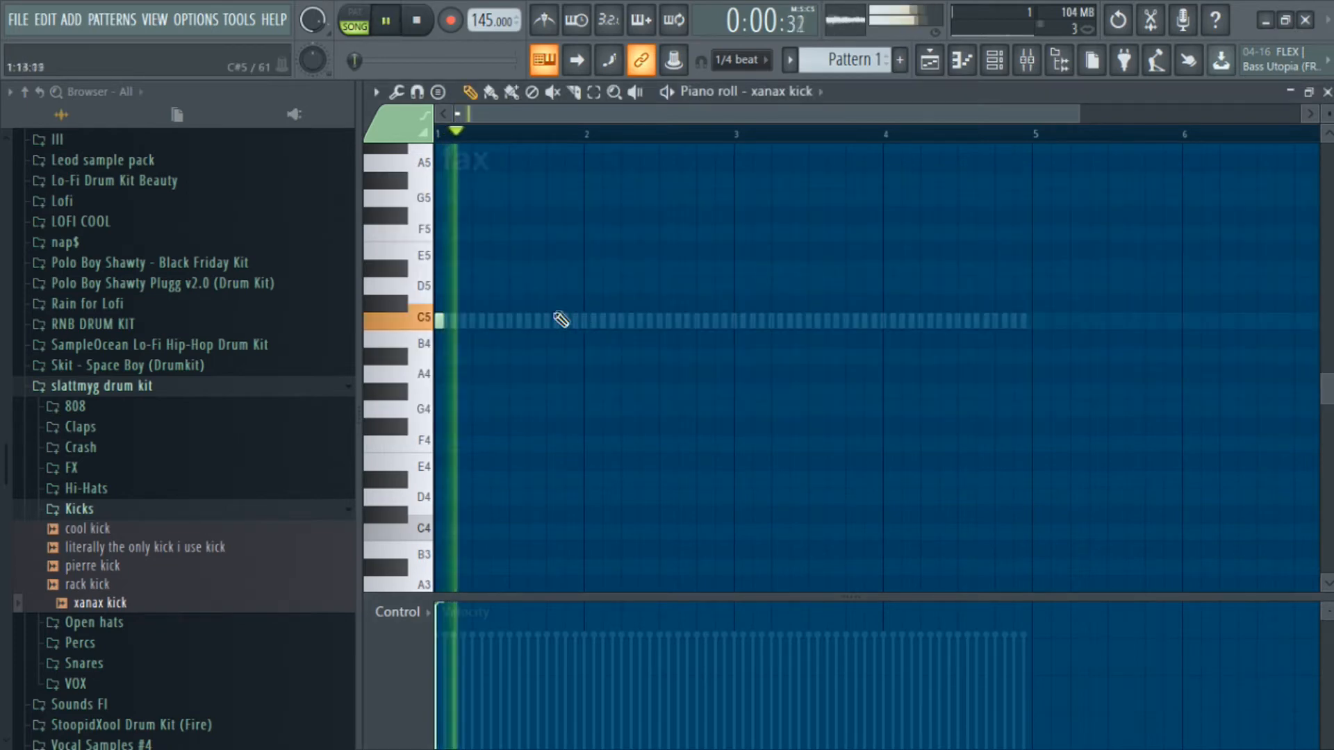
scroll(565, 321, up, 2)
click(694, 320)
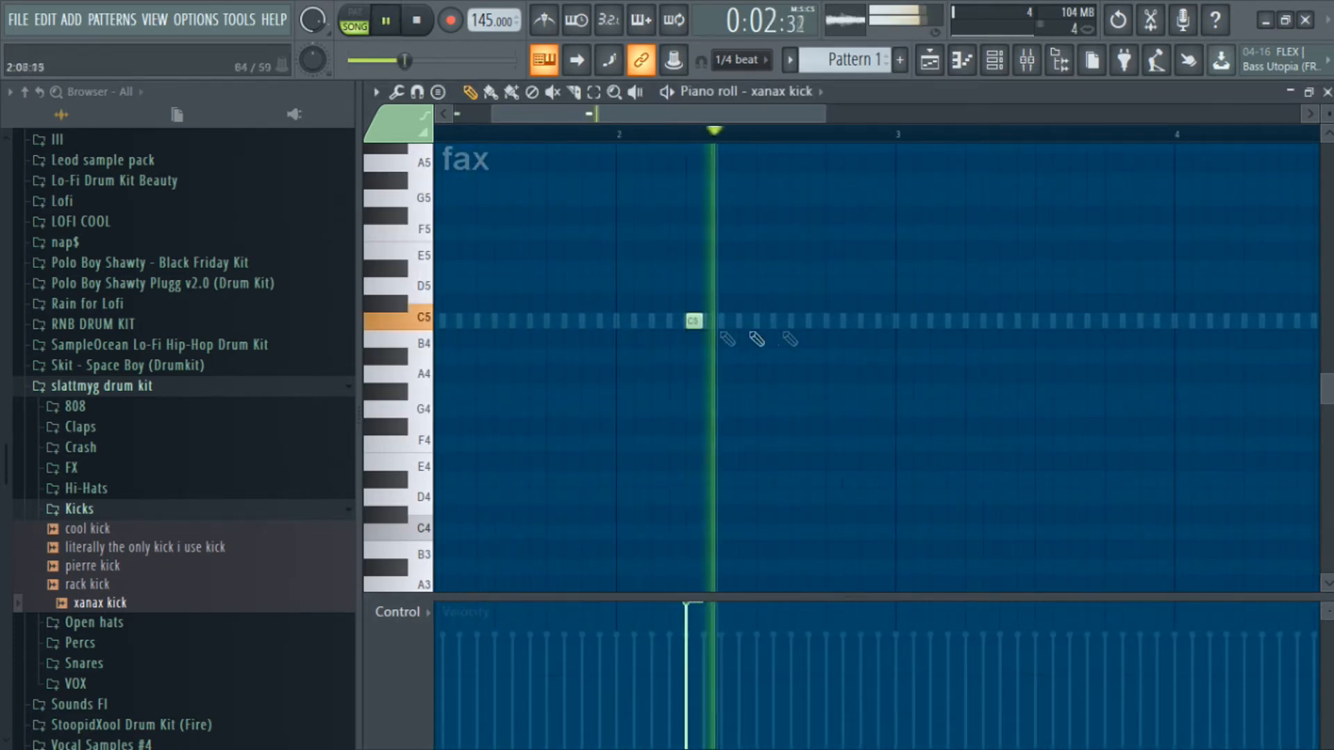
Add C5 xanax kick notes at the start of bar 3, midway through beat 2 of bar 3, and on beat 2 of bar 4.
click(897, 321)
click(1006, 321)
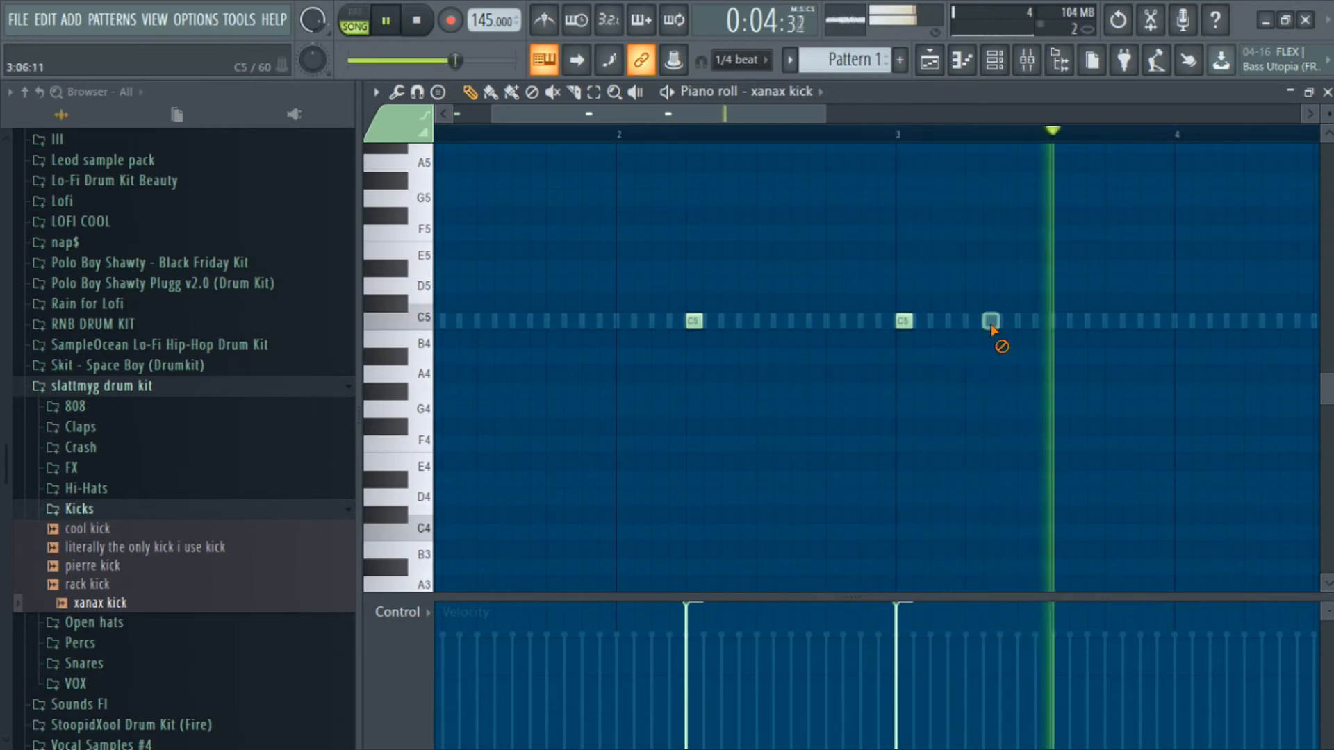
click(1248, 322)
key(space)
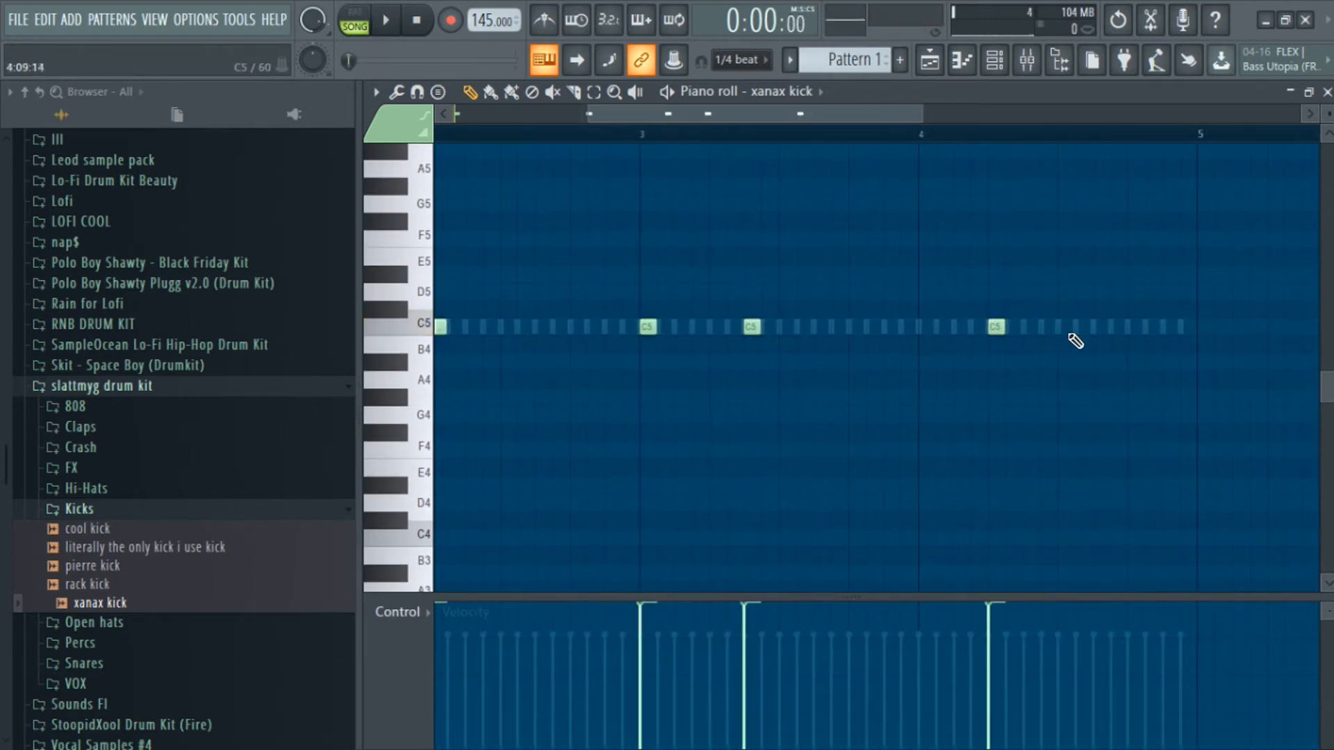
key(space)
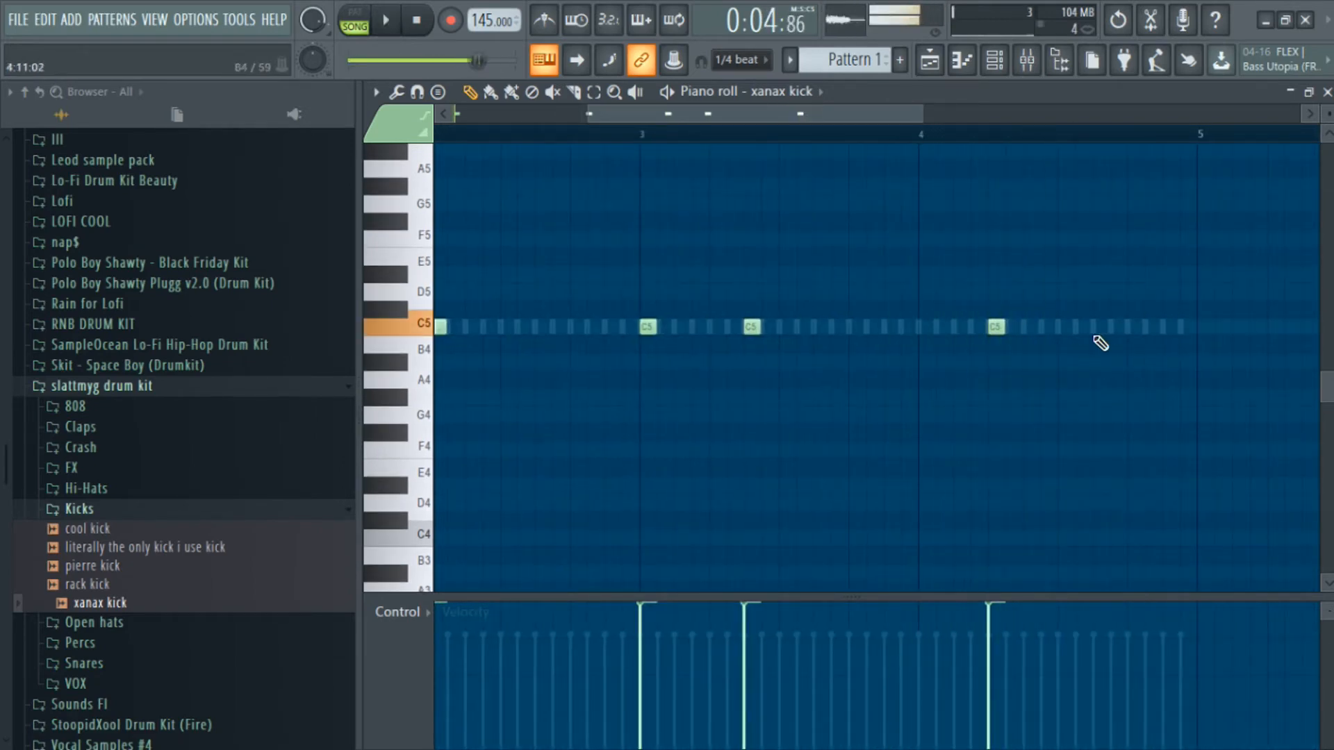
Play the beat and add C5 xanax kick notes midway through beat 3 and on beat 4 of bar 4.
scroll(1177, 340, up, 3)
key(space)
key(space)
click(1108, 328)
key(space)
click(1148, 328)
click(1170, 328)
key(space)
right_click(1148, 328)
right_click(1175, 329)
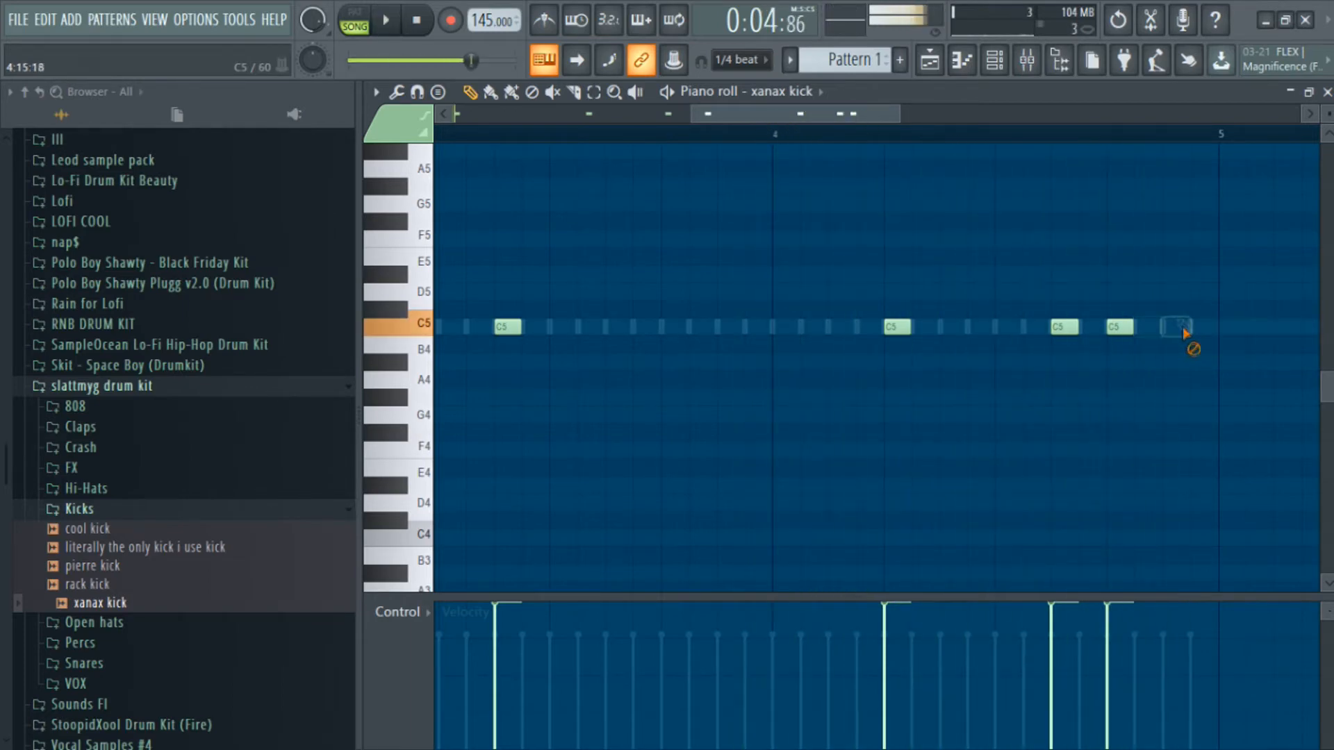
Set the snap to 1/3 beat and complete a three-note C5 kick triplet on the last beat of bar 4.
click(732, 64)
click(742, 273)
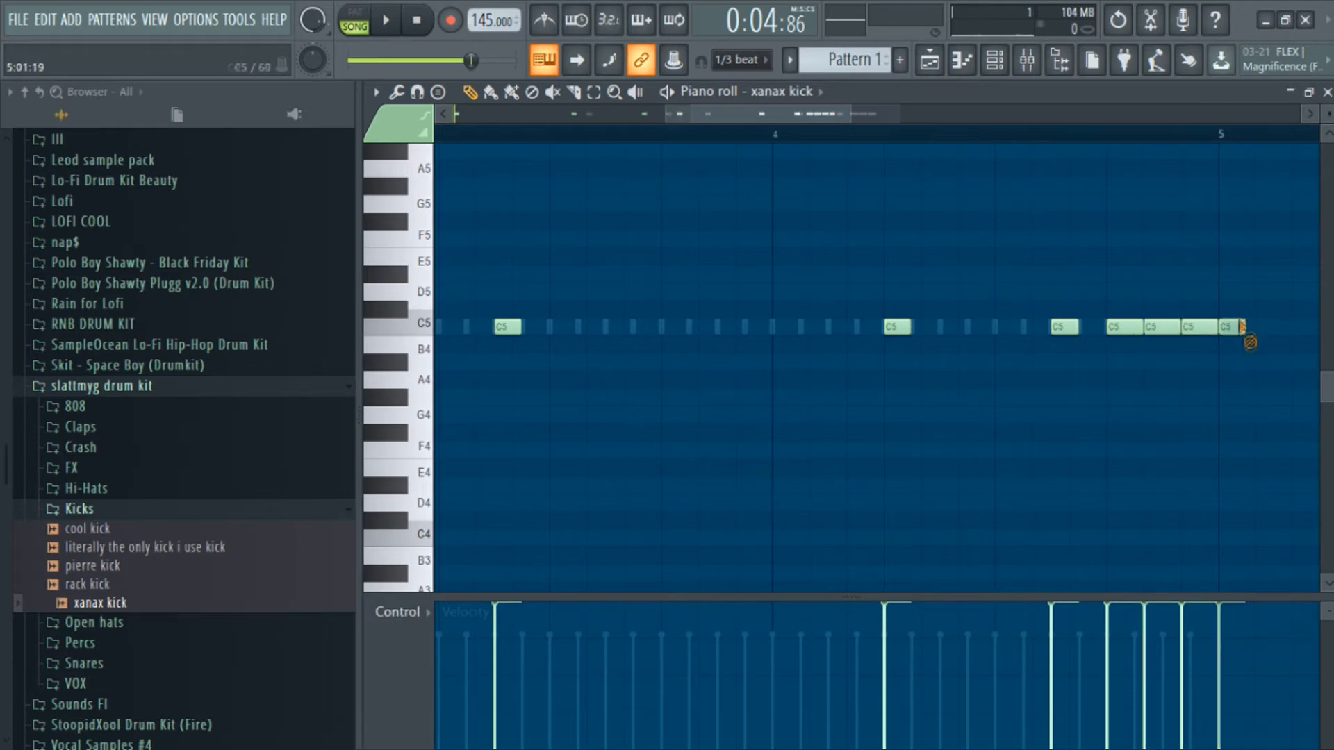
key(space)
right_click(1231, 328)
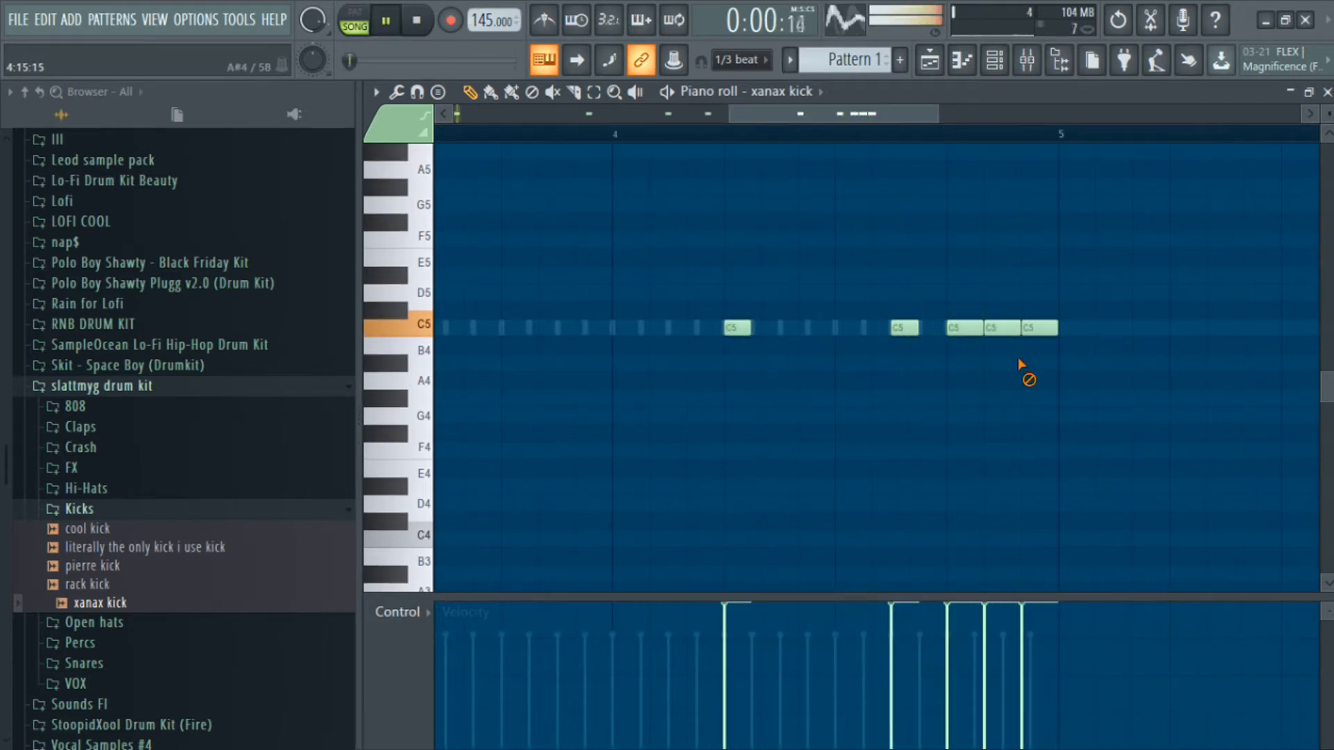
Play the beat and review the drum channels' patterns in the channel rack.
scroll(1005, 345, down, 3)
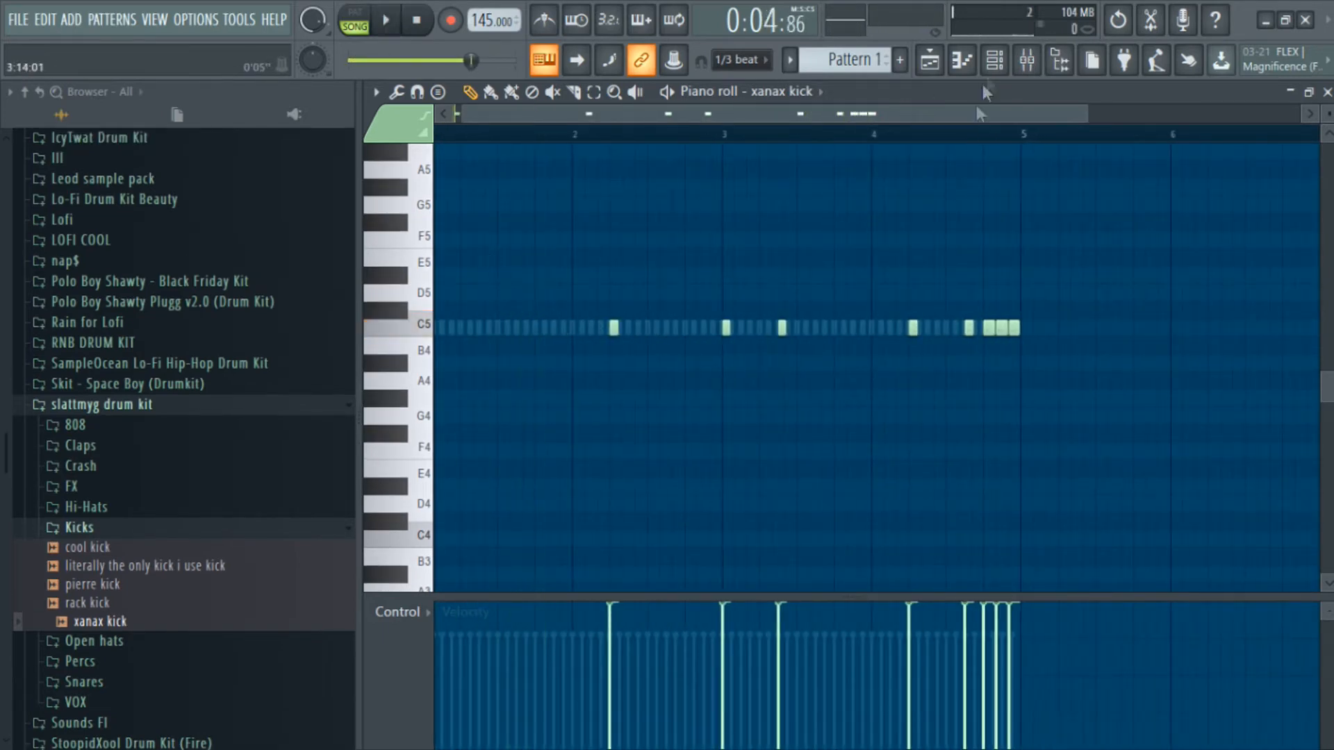
click(994, 60)
key(space)
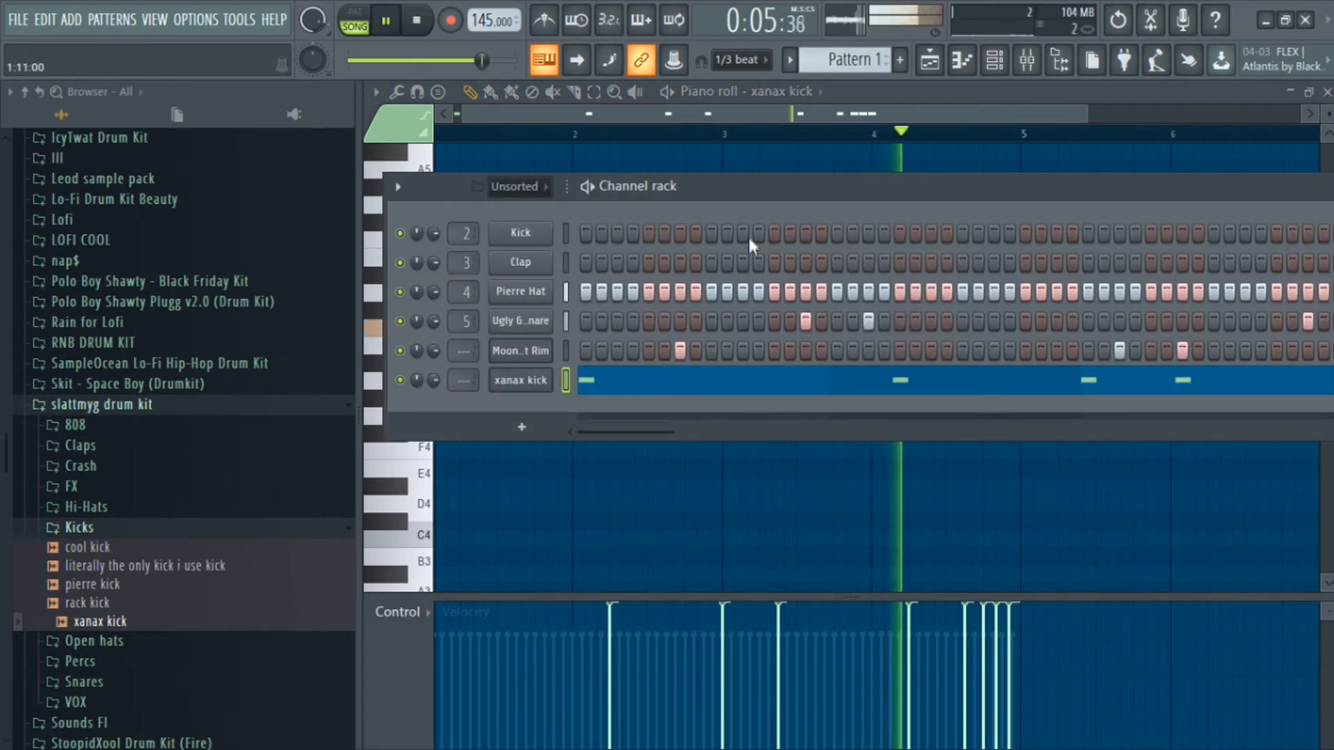
click(792, 169)
right_click(820, 172)
scroll(820, 173, down, 3)
scroll(799, 212, up, 3)
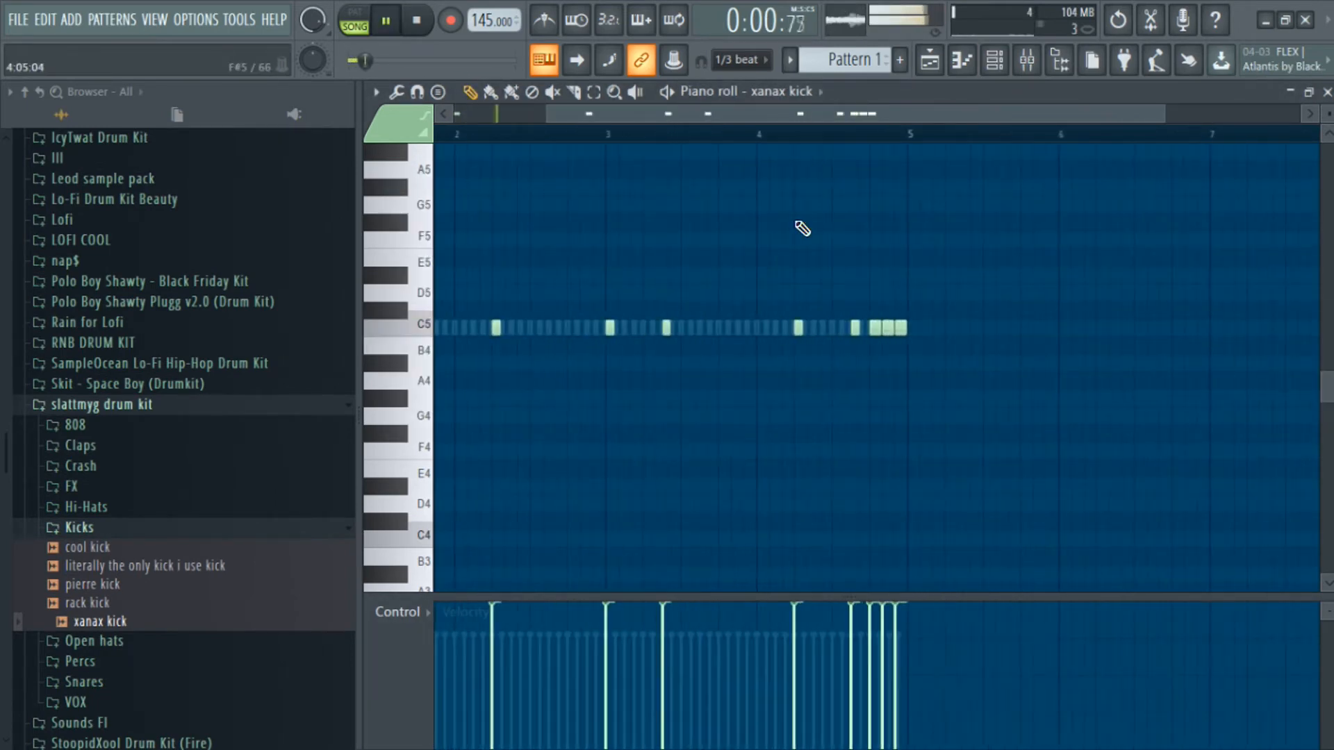
Slice the final xanax kick note at the end of bar 8 into two halves and play the pattern.
scroll(804, 261, down, 2)
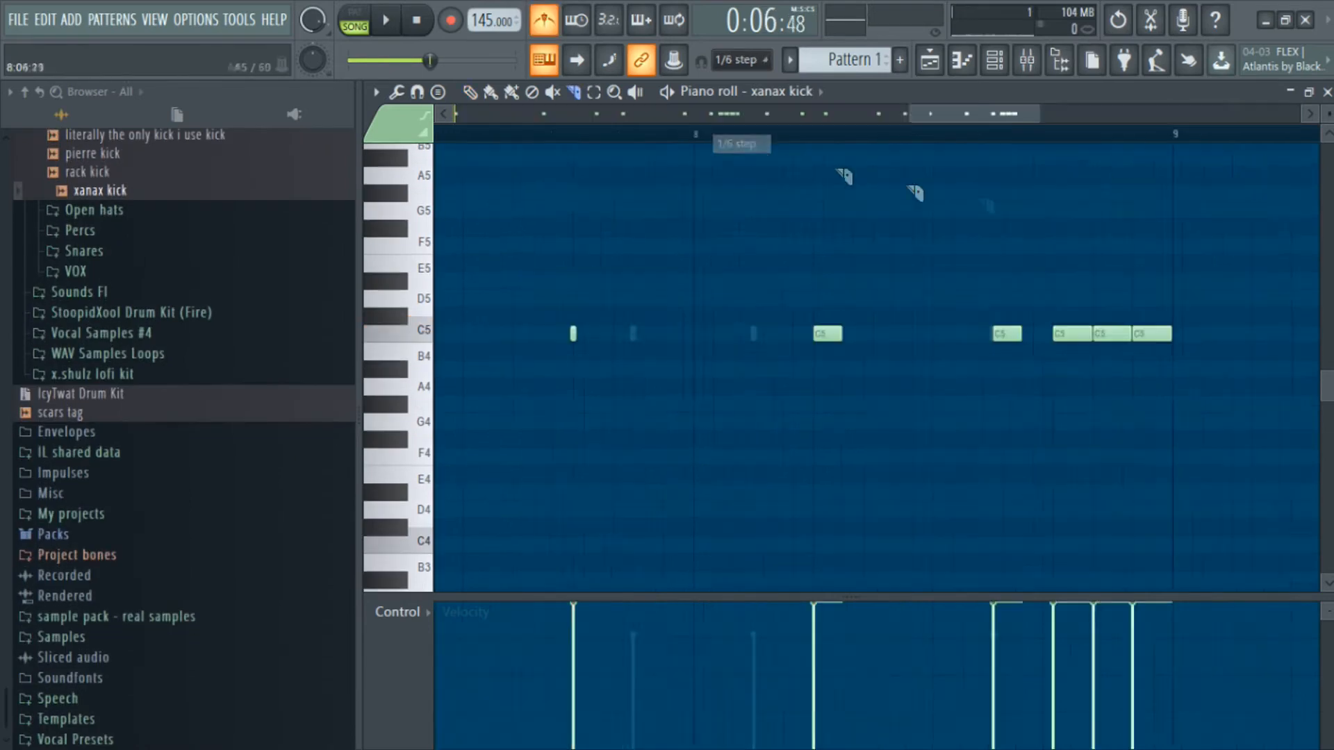
click(1232, 334)
drag(1210, 320, 1210, 341)
scroll(1209, 330, down, 2)
key(space)
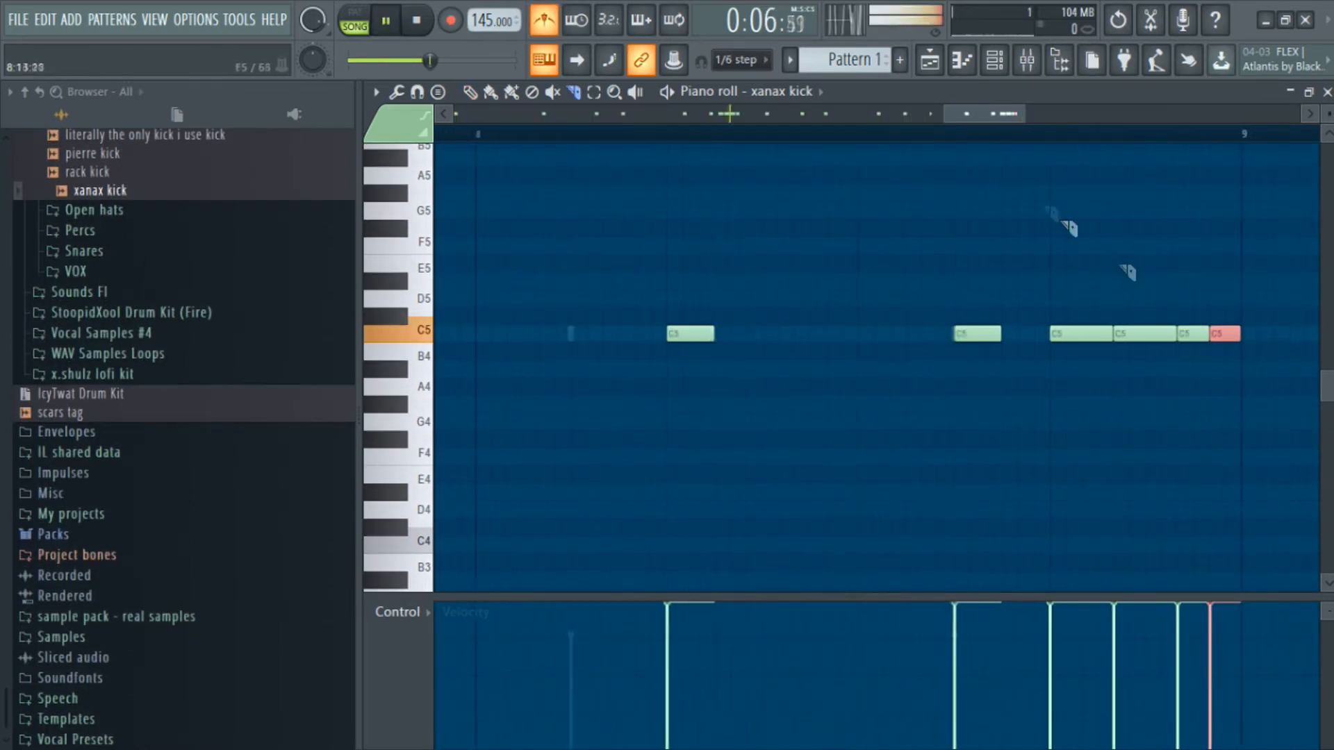
scroll(908, 157, down, 4)
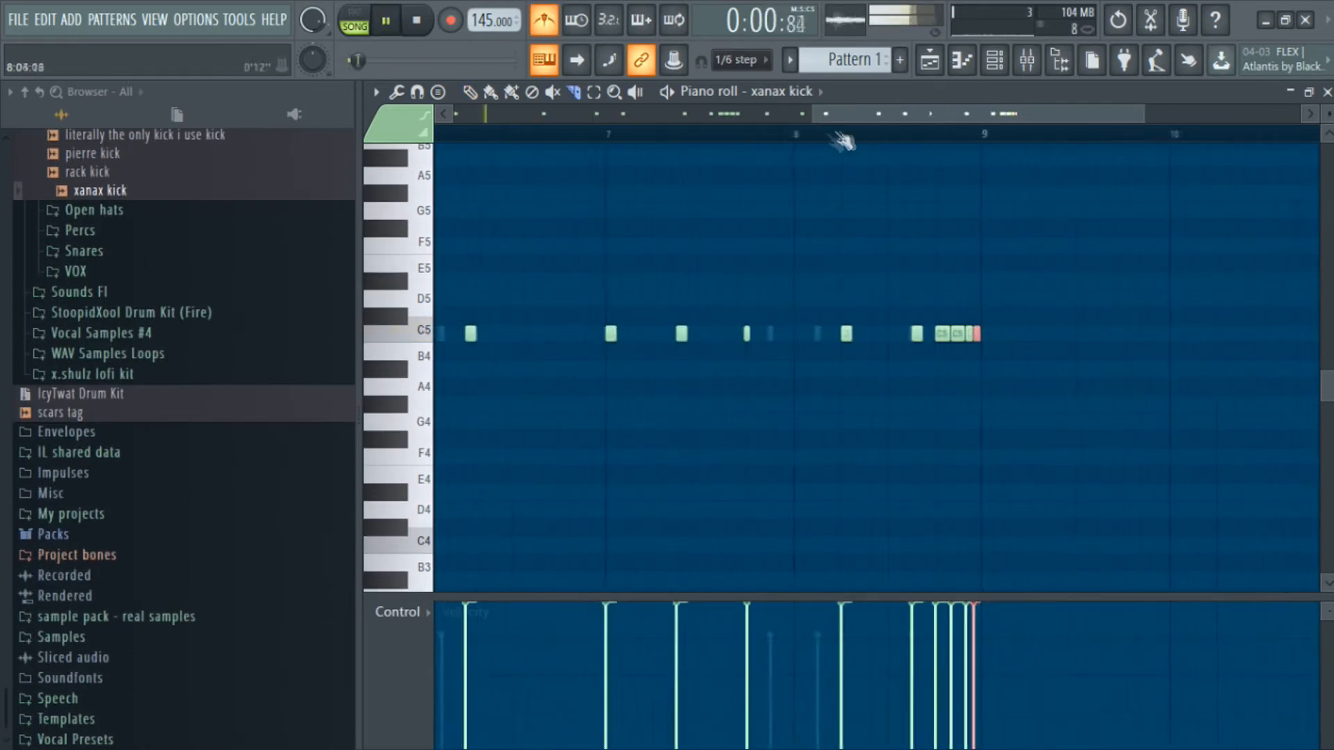
scroll(841, 328, up, 2)
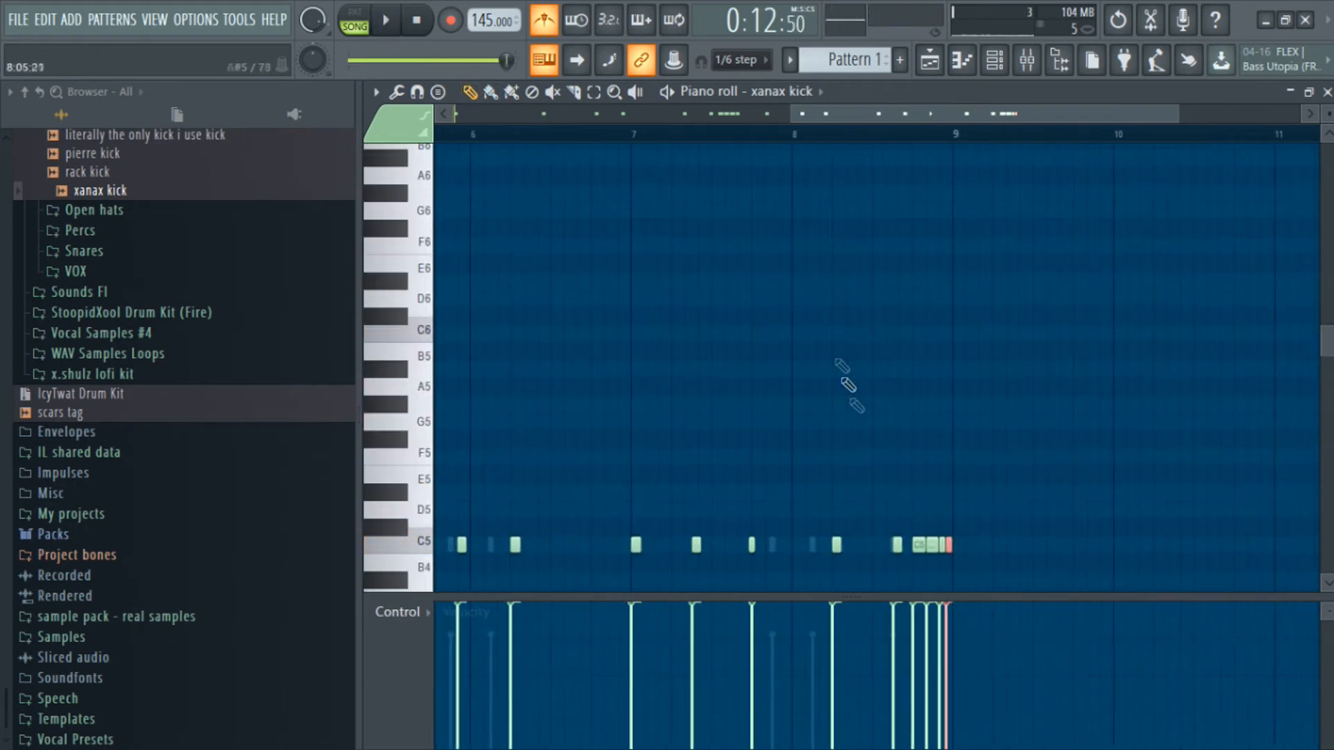
right_click(870, 526)
scroll(878, 530, down, 3)
key(space)
Load clap 2 from the slattmyg drum kit into a new channel and open its piano roll.
scroll(896, 424, down, 4)
scroll(908, 398, up, 4)
scroll(849, 351, down, 3)
scroll(773, 308, up, 2)
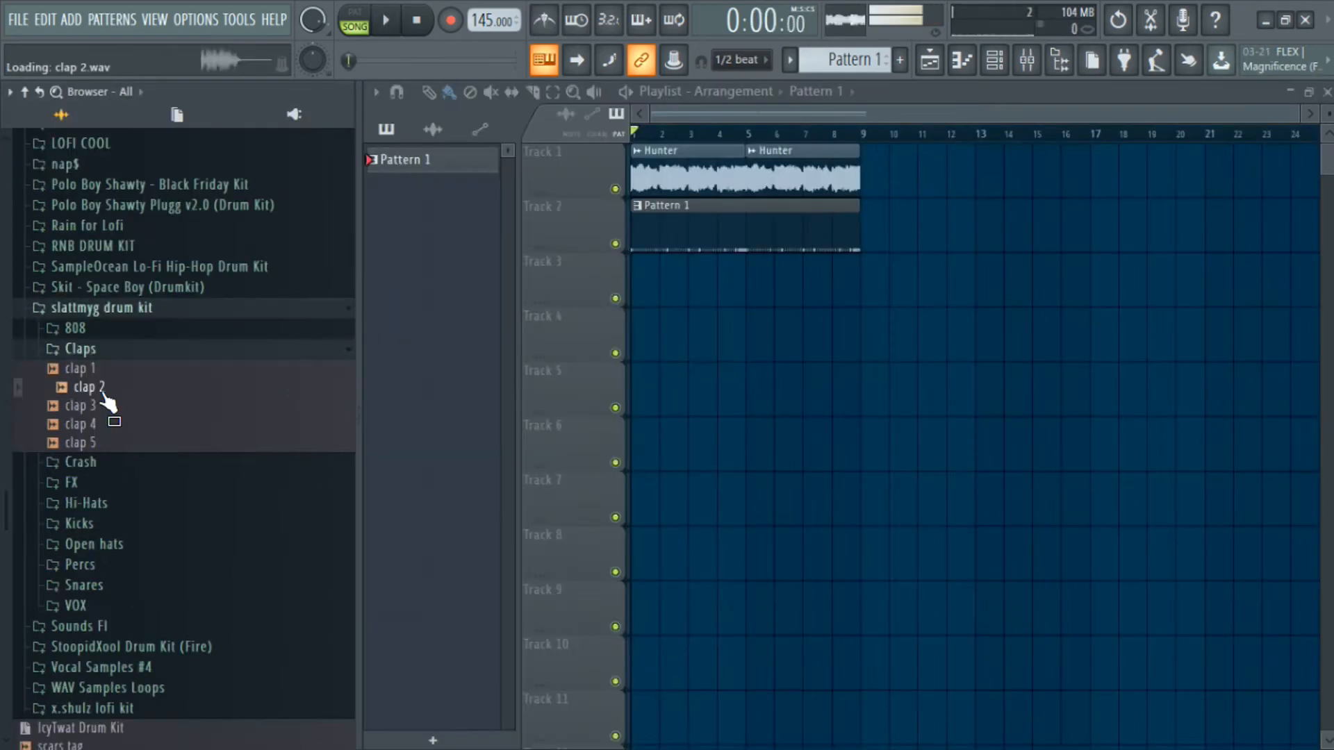
right_click(94, 386)
click(150, 406)
key(Escape)
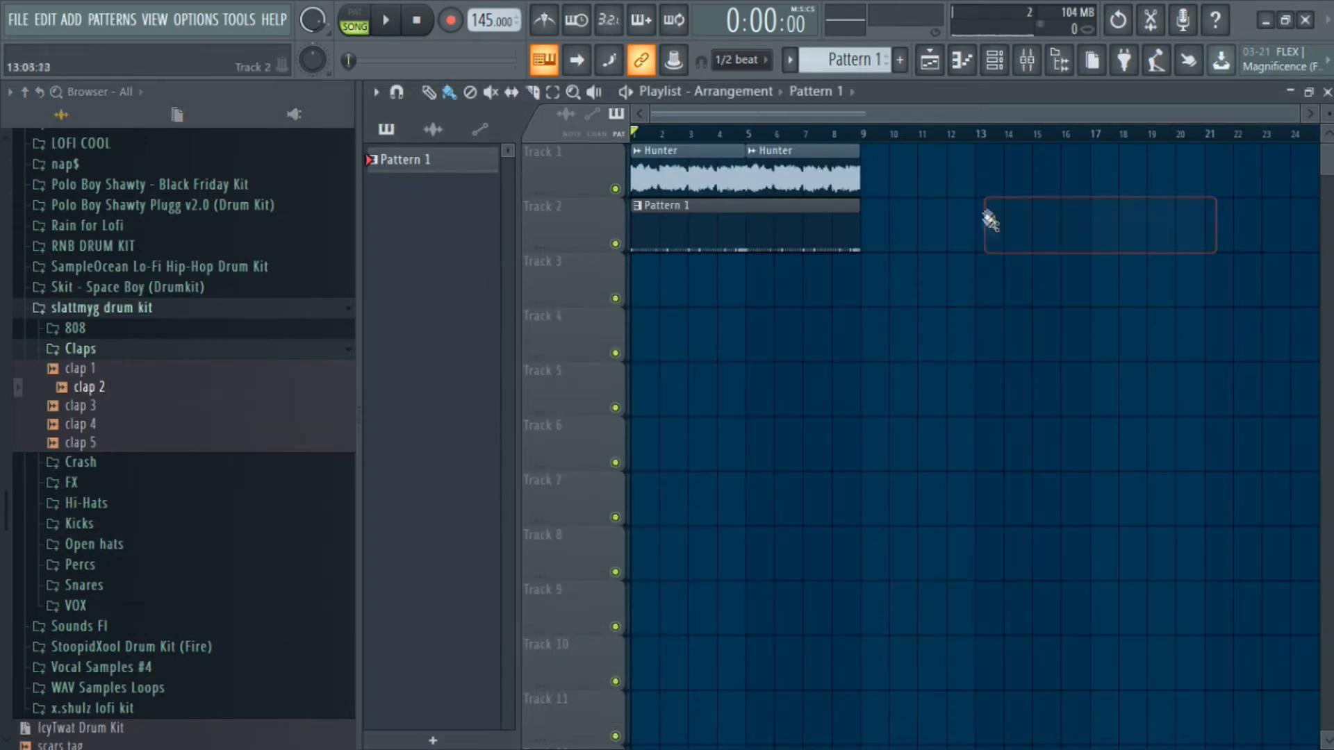
click(959, 63)
click(779, 94)
click(760, 296)
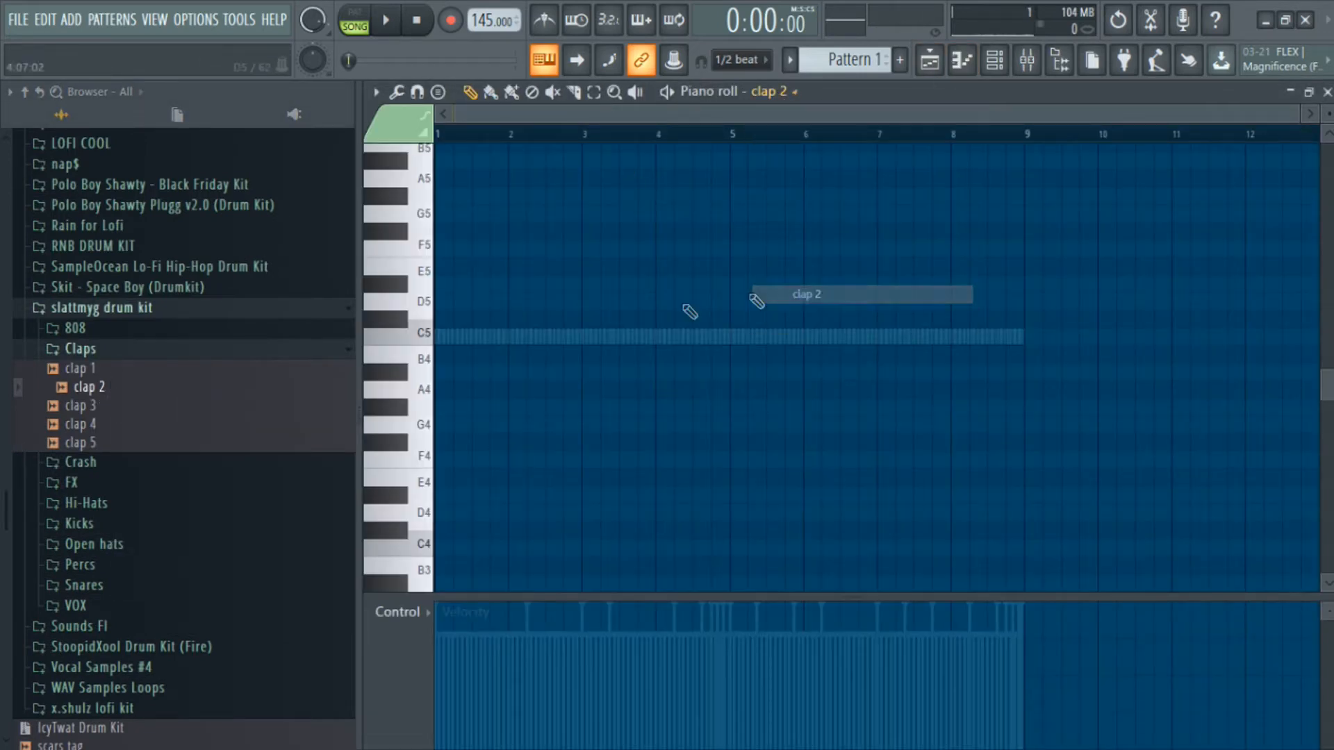
Play the beat and place C5 clap 2 notes on beat 3 of bars 1 to 4.
scroll(532, 346, up, 2)
key(space)
click(494, 336)
click(611, 336)
click(846, 337)
click(729, 336)
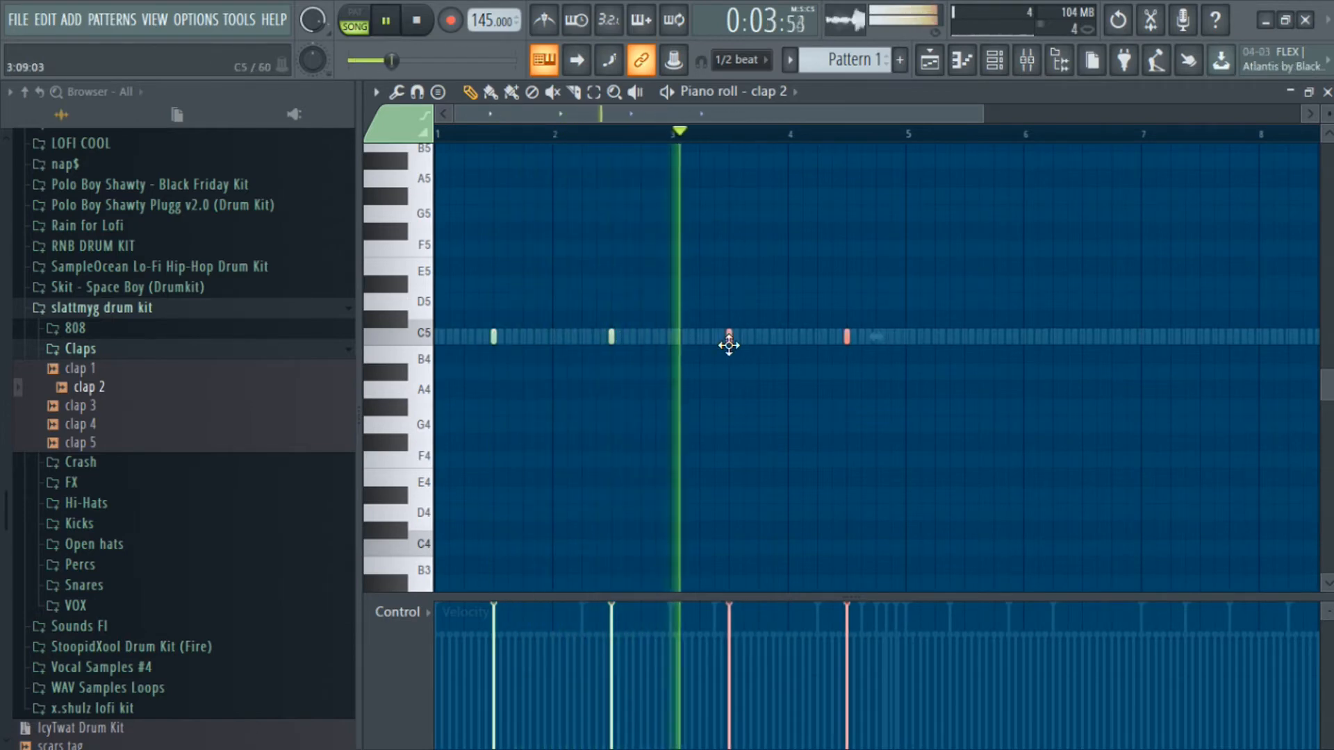
Copy the four clap 2 notes onto beat 3 of bars 5 to 8 and listen to the result.
drag(492, 338, 963, 341)
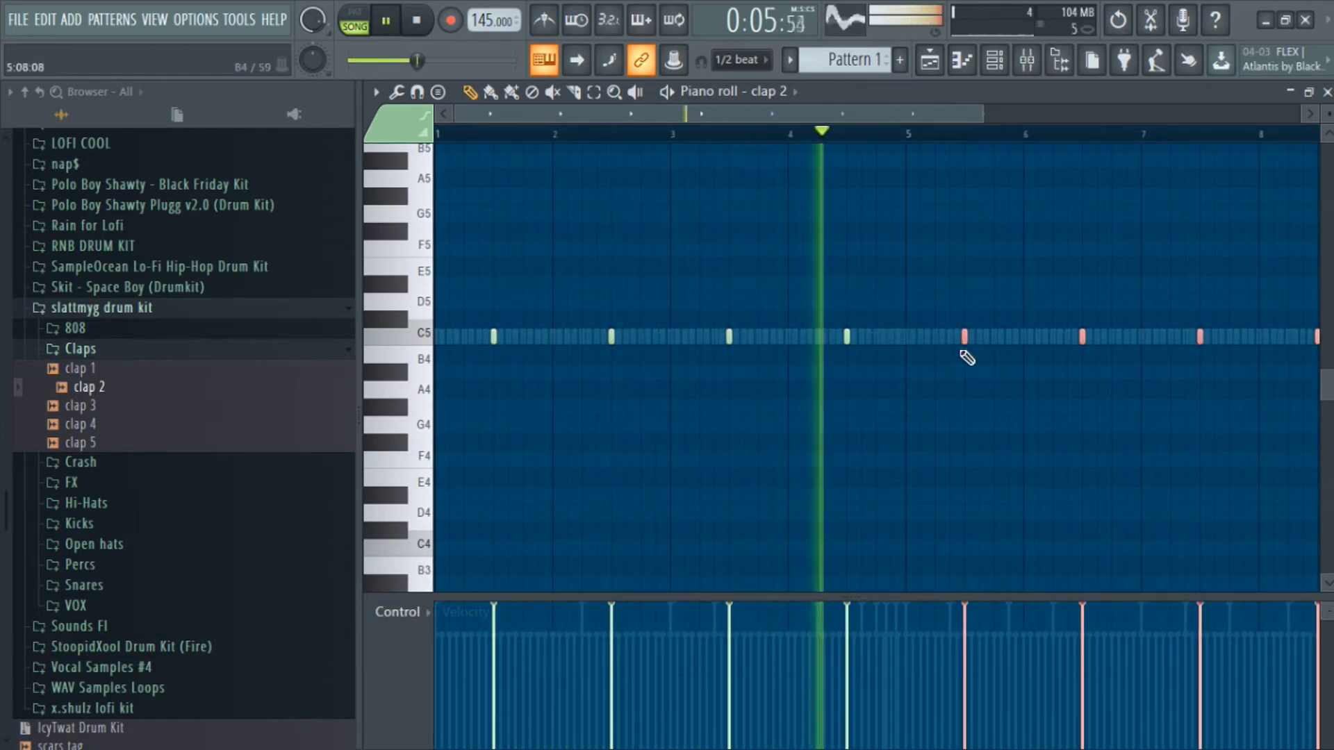
scroll(952, 341, down, 3)
right_click(918, 246)
key(space)
click(994, 66)
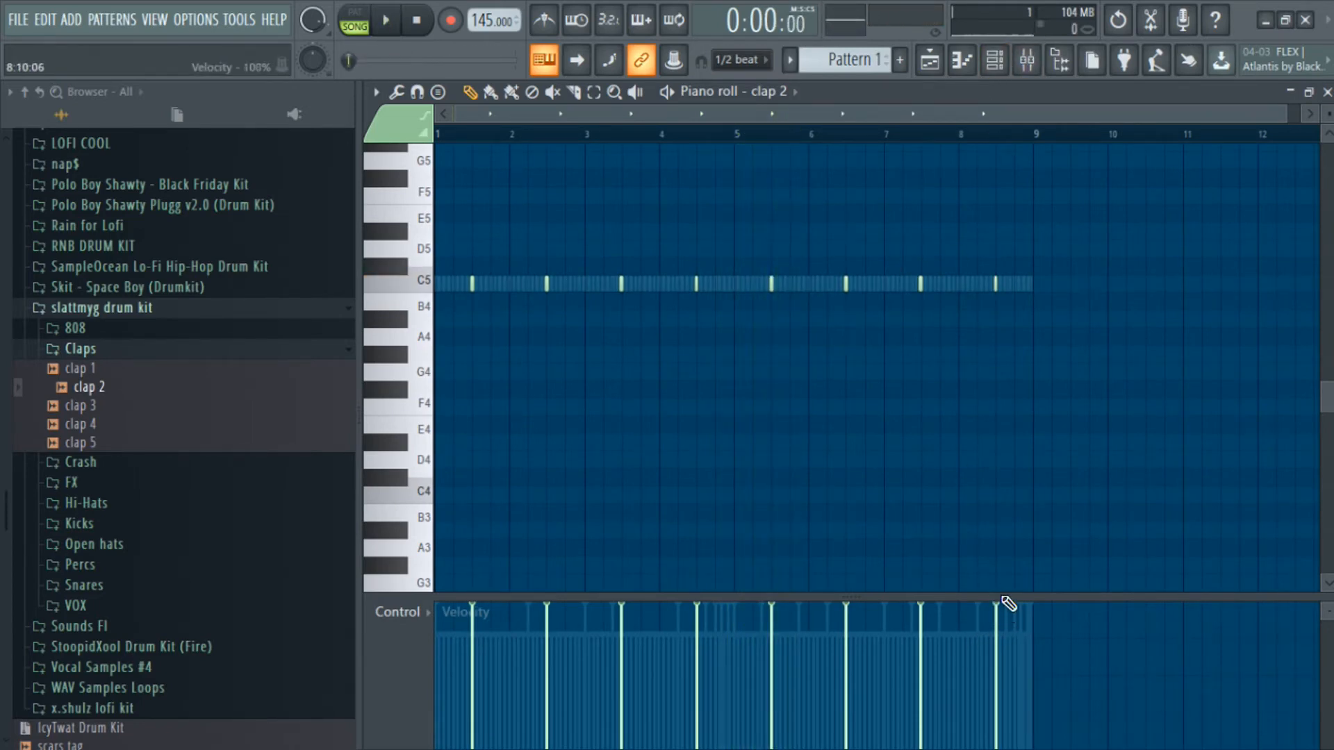
Audition magnolia 808 A#2 from the slattmyg drum kit's 808 folder.
click(111, 355)
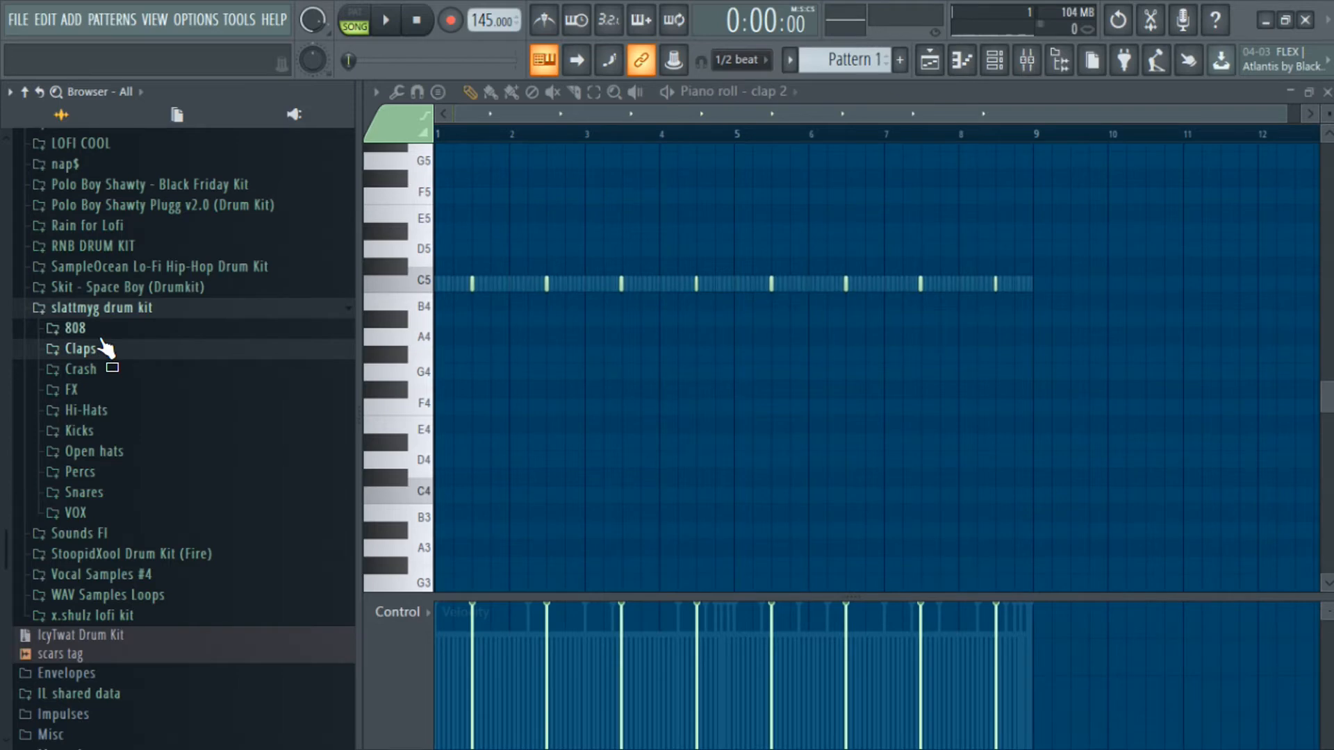
click(100, 331)
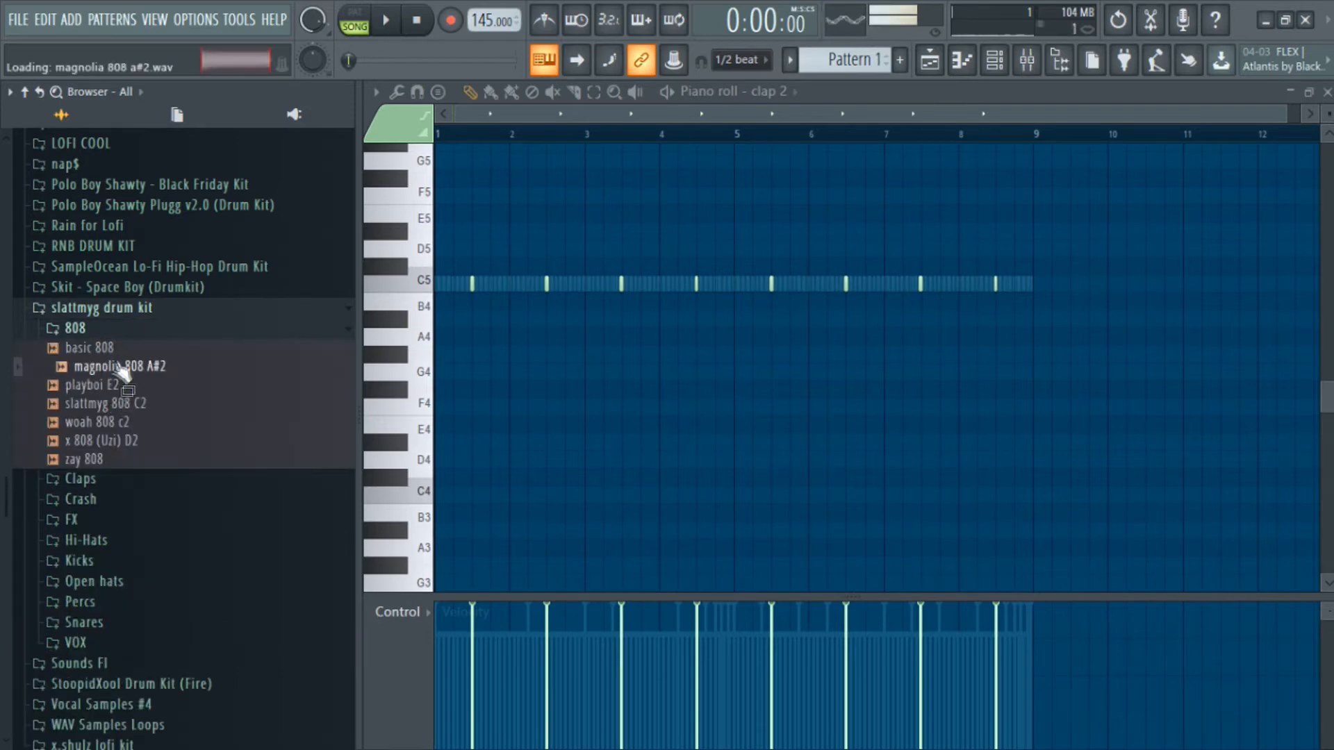
click(125, 332)
Load open hat 2 from the slattmyg open hats into a new channel and open its piano roll.
click(104, 451)
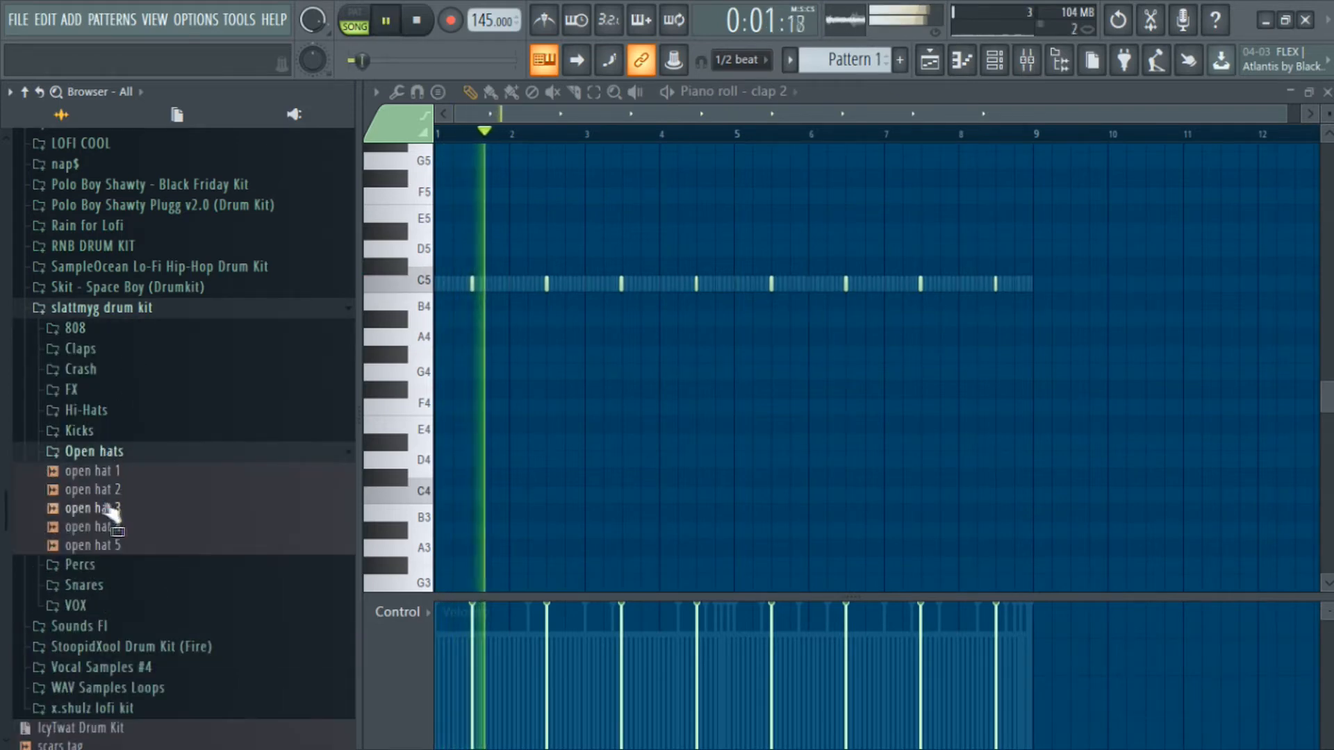
click(111, 491)
right_click(122, 494)
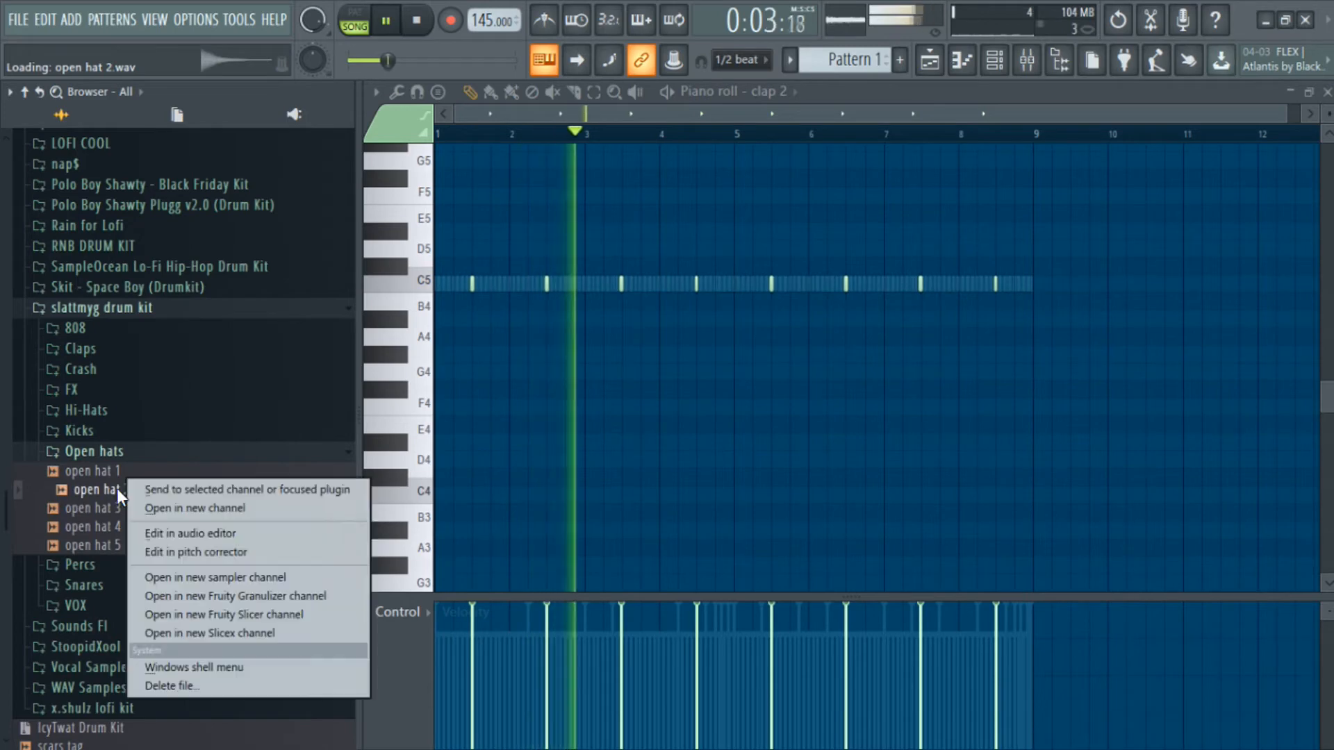
click(177, 508)
click(783, 91)
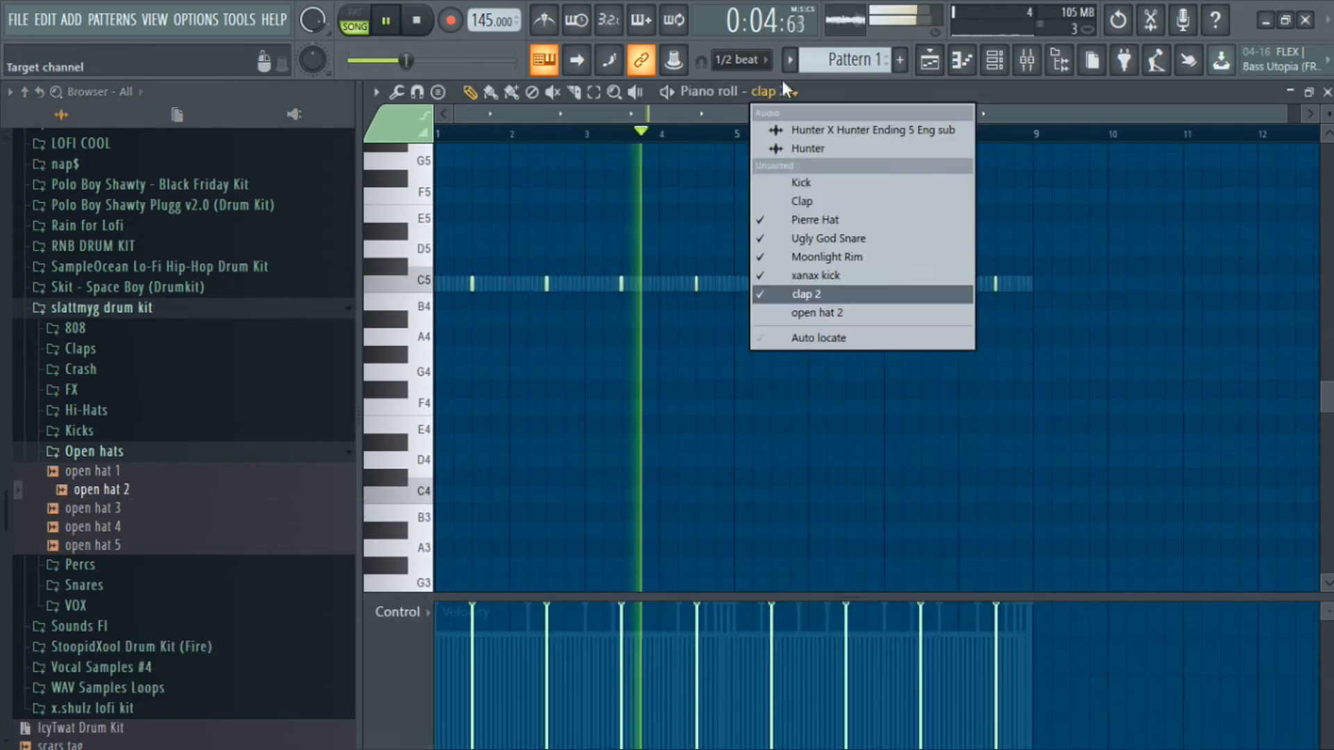
click(828, 312)
key(space)
Route the open hat 2 channel to mixer track 6 and show that track in the mixer.
scroll(114, 507, up, 9)
scroll(111, 503, down, 10)
click(110, 398)
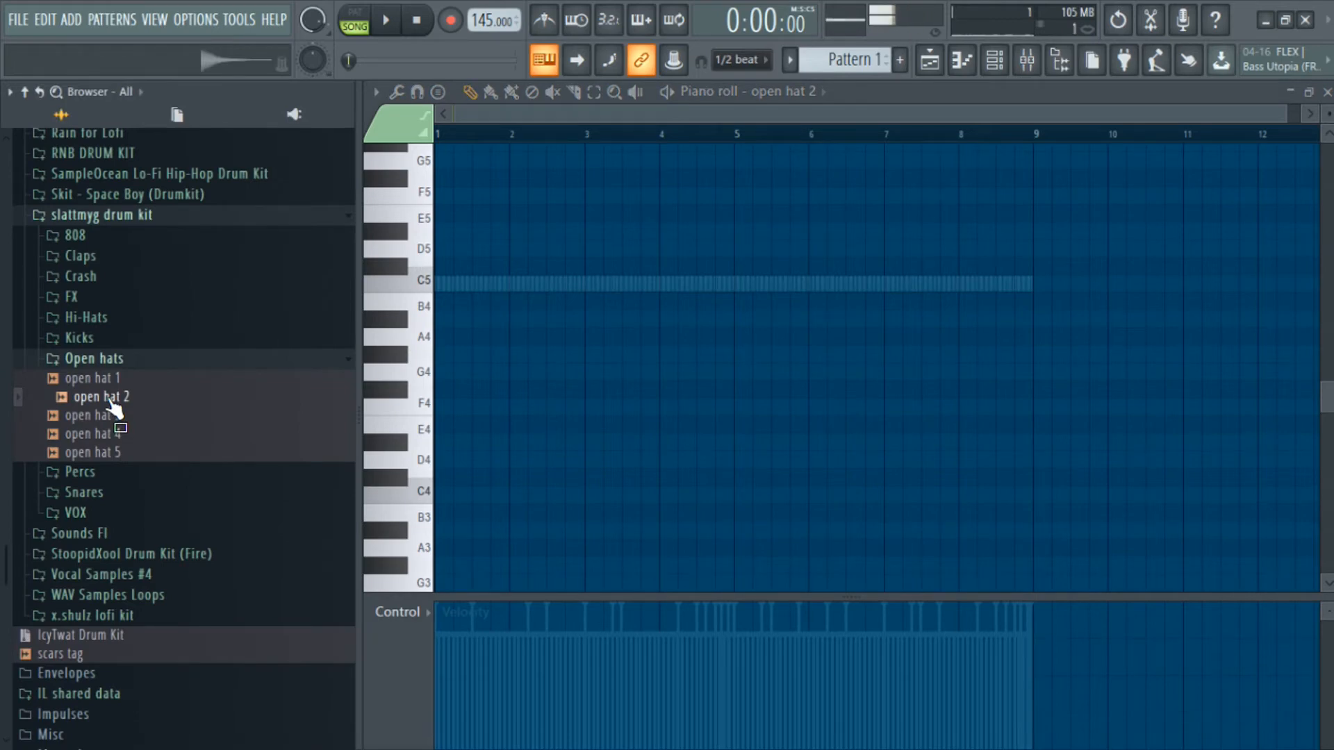
right_click(112, 401)
click(996, 56)
click(998, 59)
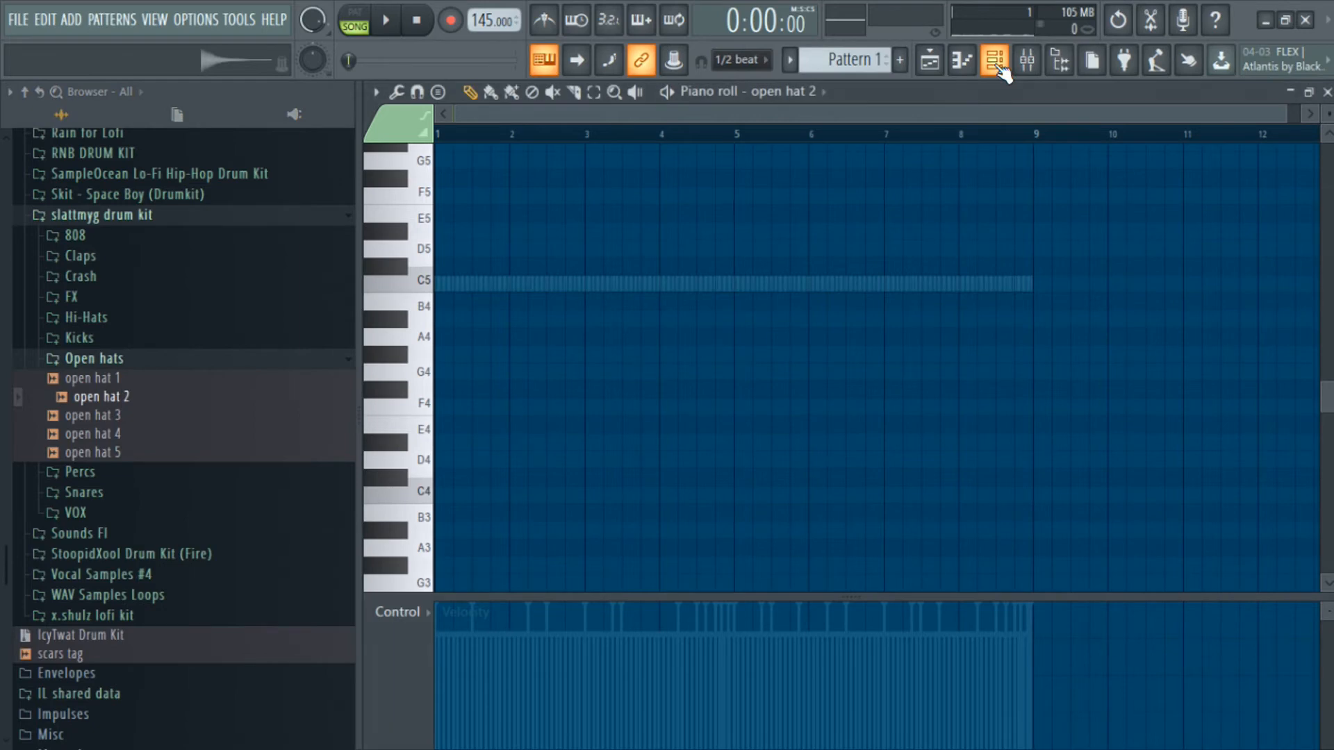
click(999, 63)
key(F9)
key(F6)
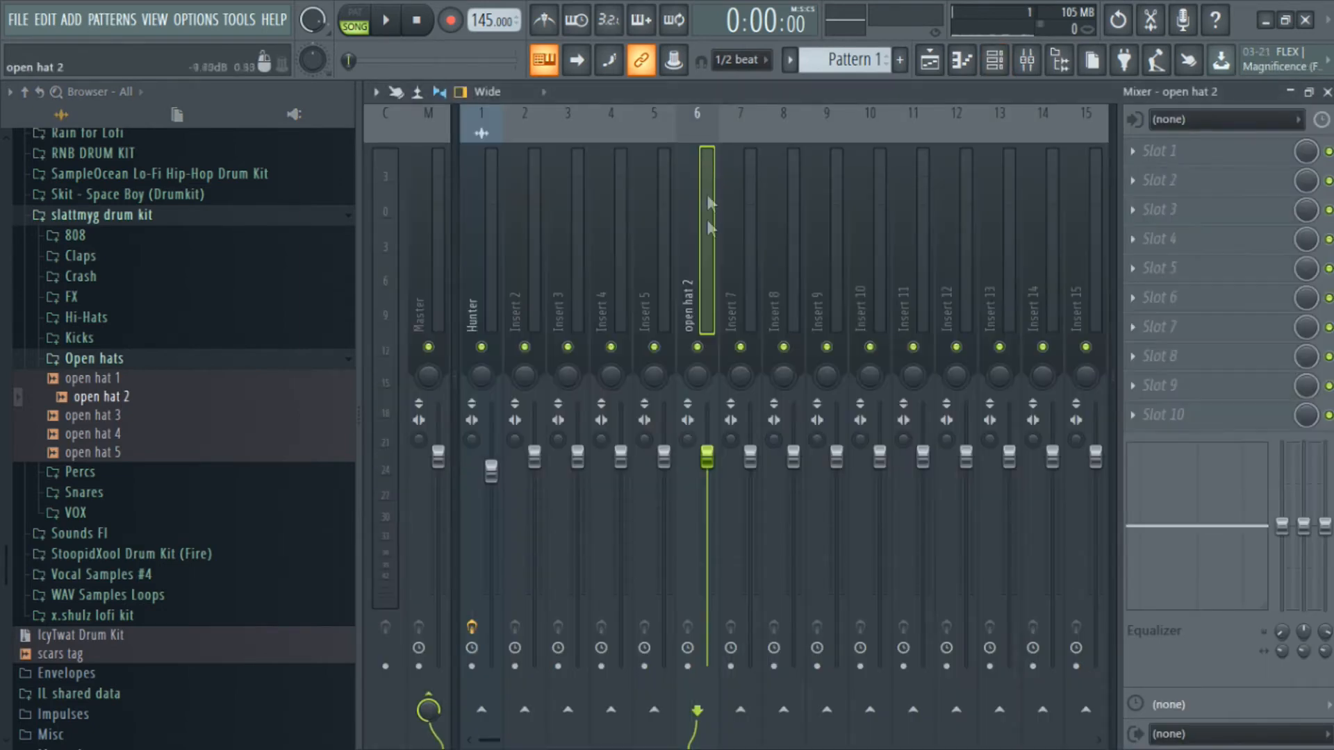
Add Fruity Reeverb 2 to the first effect slot of the open hat 2 mixer track and solo the track.
click(1176, 151)
click(753, 720)
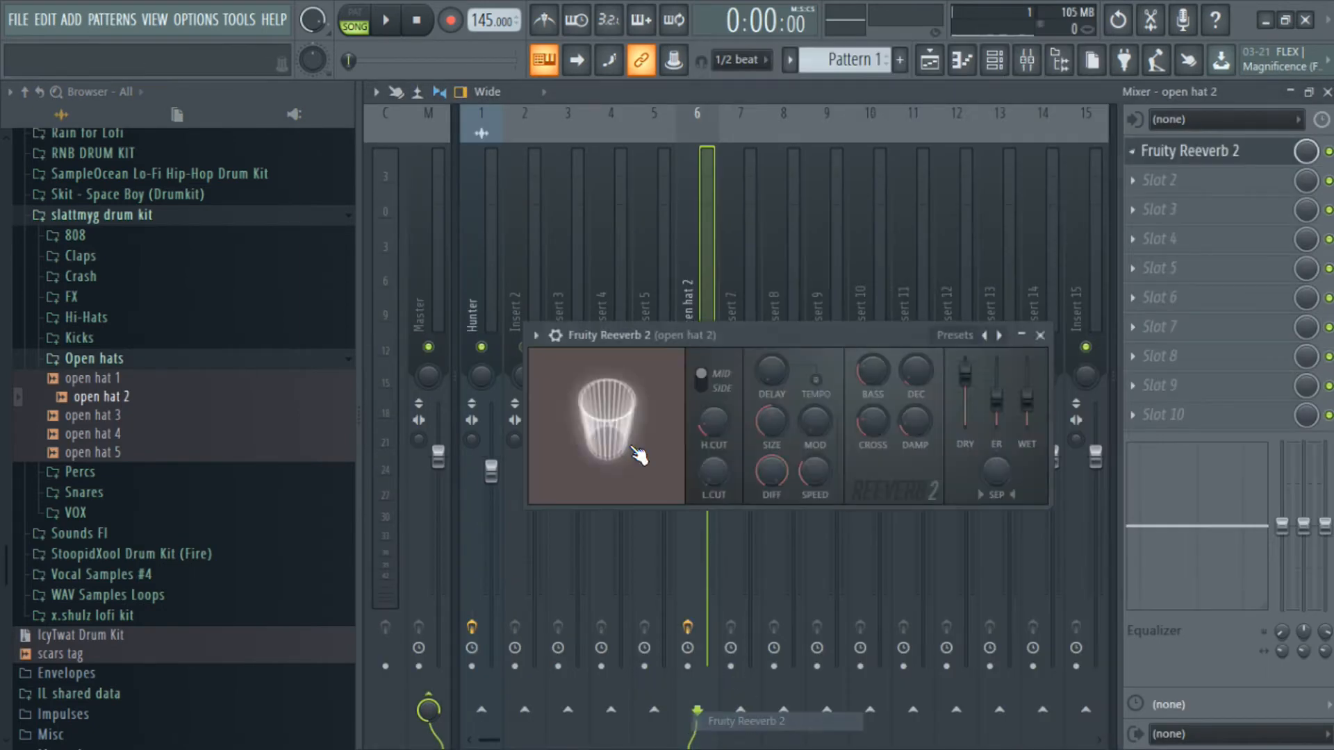
click(924, 314)
click(956, 382)
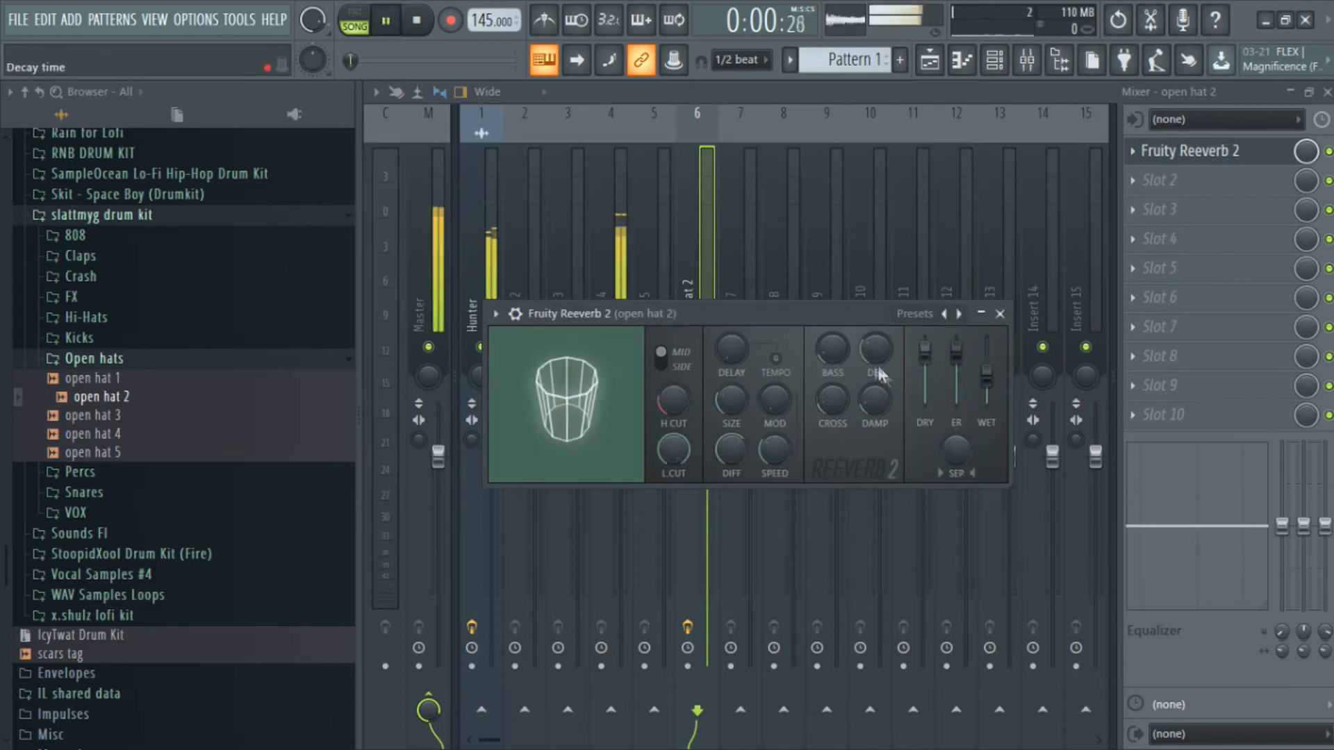
click(679, 247)
right_click(698, 346)
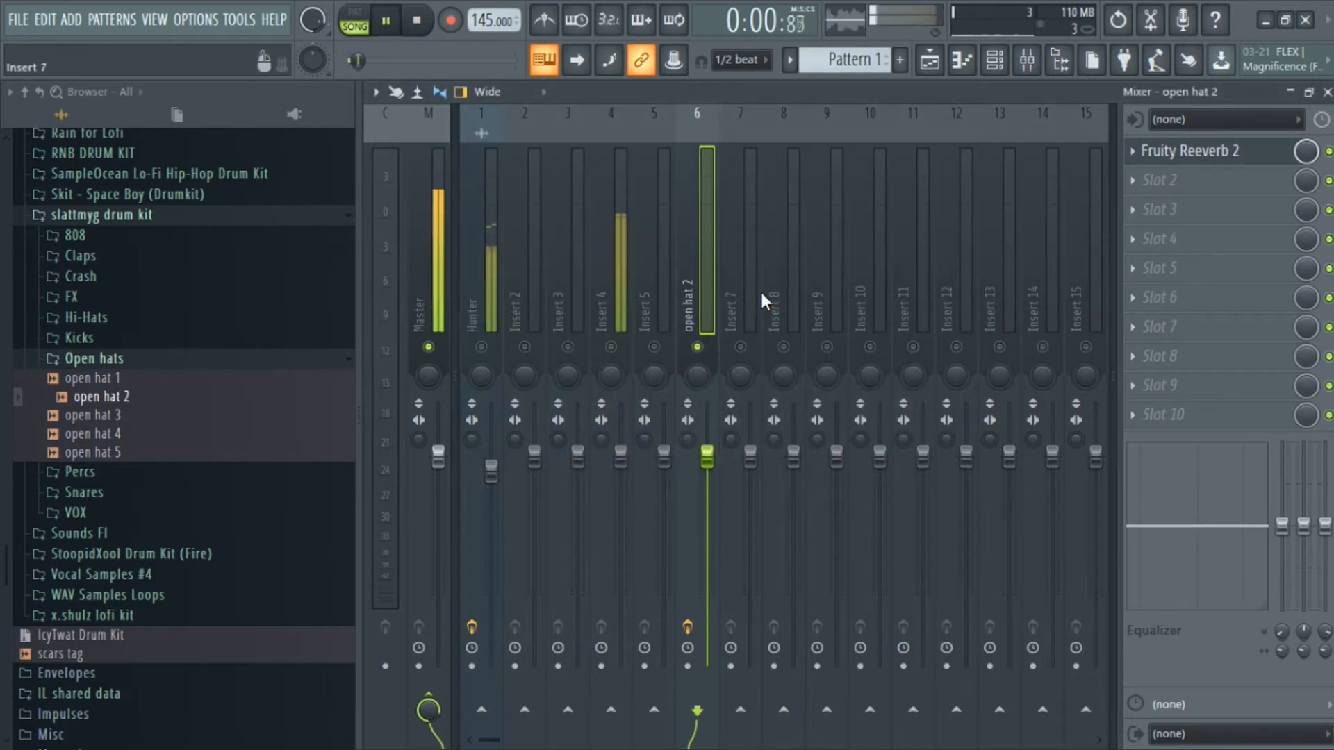
Place a C5 open hat 2 note on beat 4 of bar 1 and play the beat.
key(F7)
click(1118, 300)
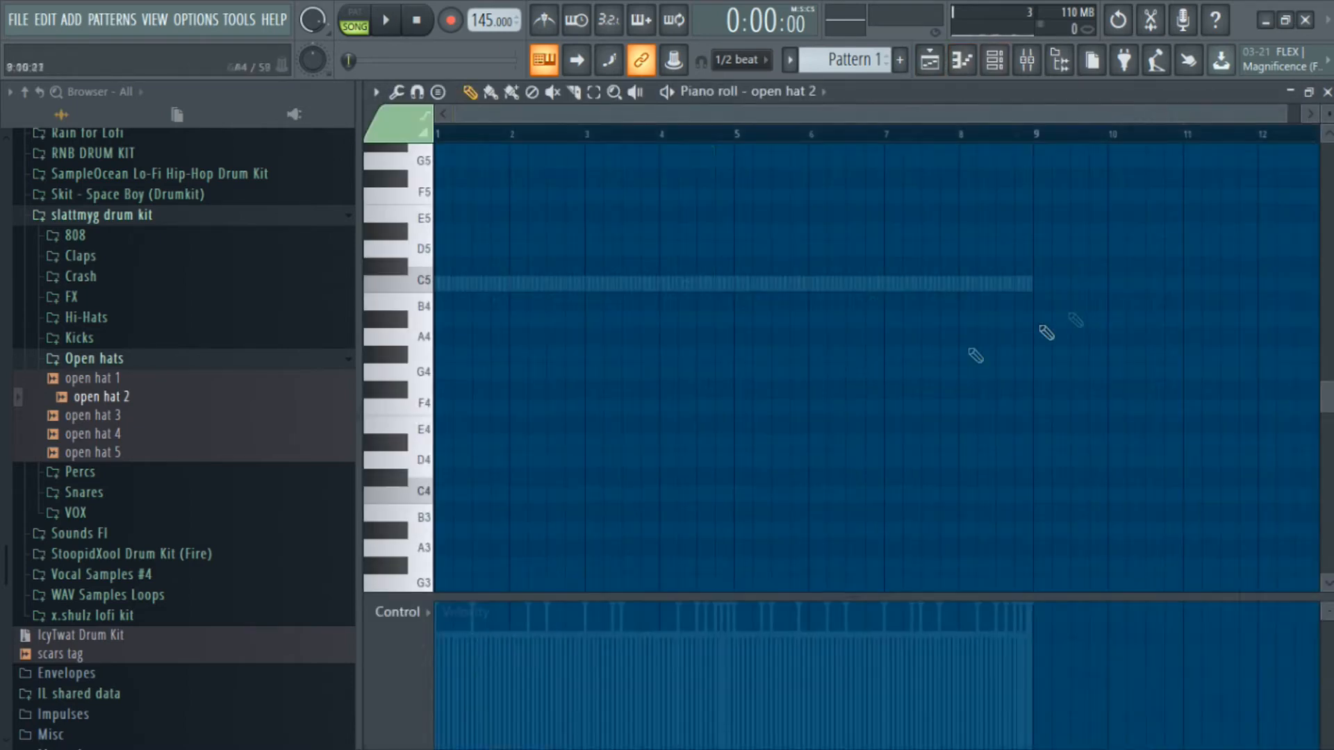
scroll(500, 367, up, 3)
key(space)
drag(601, 330, 724, 401)
key(space)
Raise the decay time and lower the wet level of Fruity Reeverb 2 on the open hat 2 track.
key(F9)
key(space)
key(space)
drag(881, 364, 884, 290)
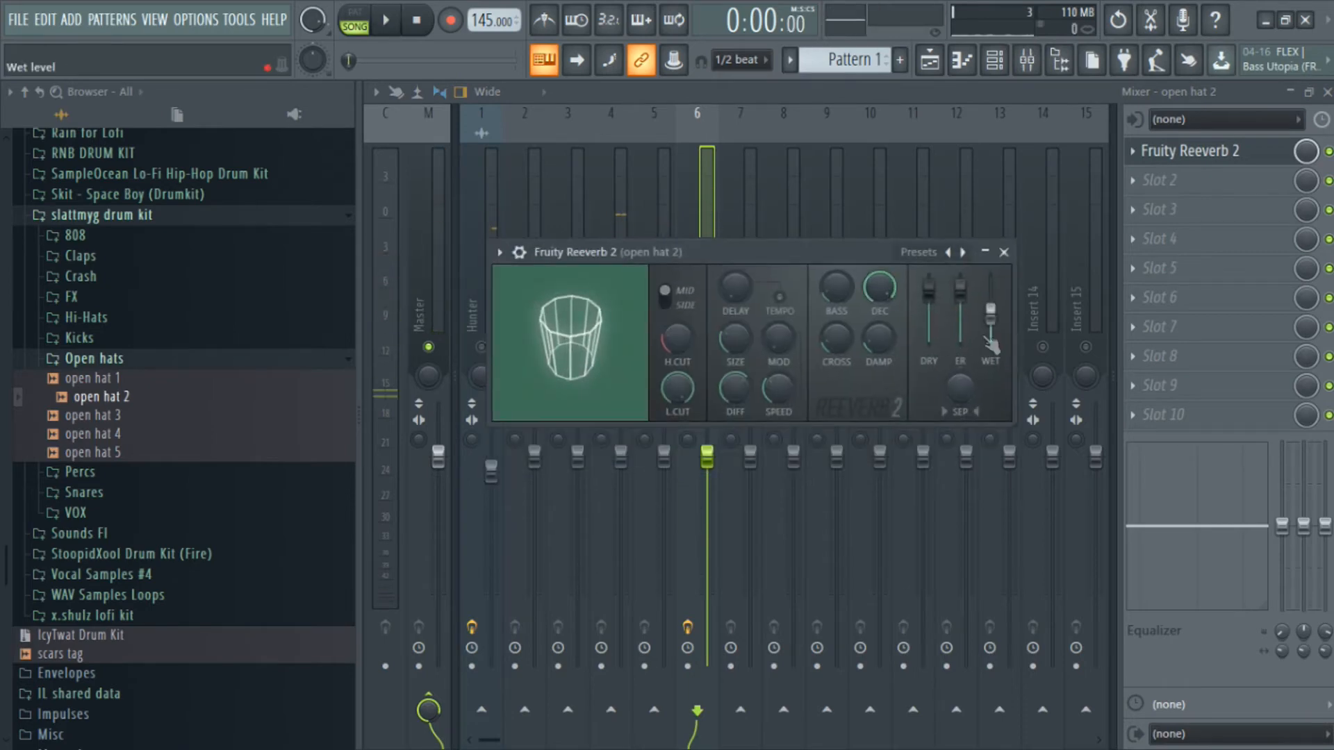
key(space)
drag(992, 343, 991, 370)
key(space)
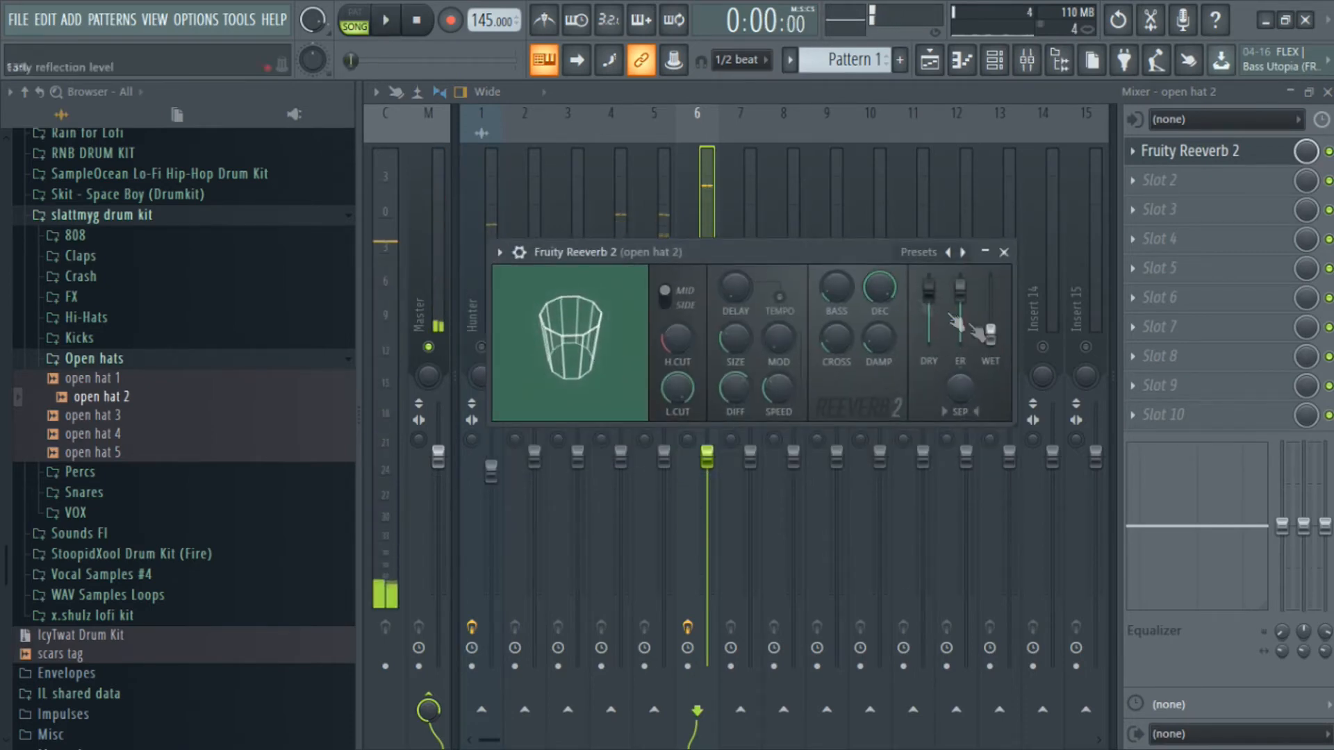
Lower the open hat 2 mixer fader to 66% (-8.2 dB) during playback and return to its piano roll.
click(660, 207)
click(700, 209)
key(space)
drag(707, 456, 708, 459)
drag(707, 524, 707, 527)
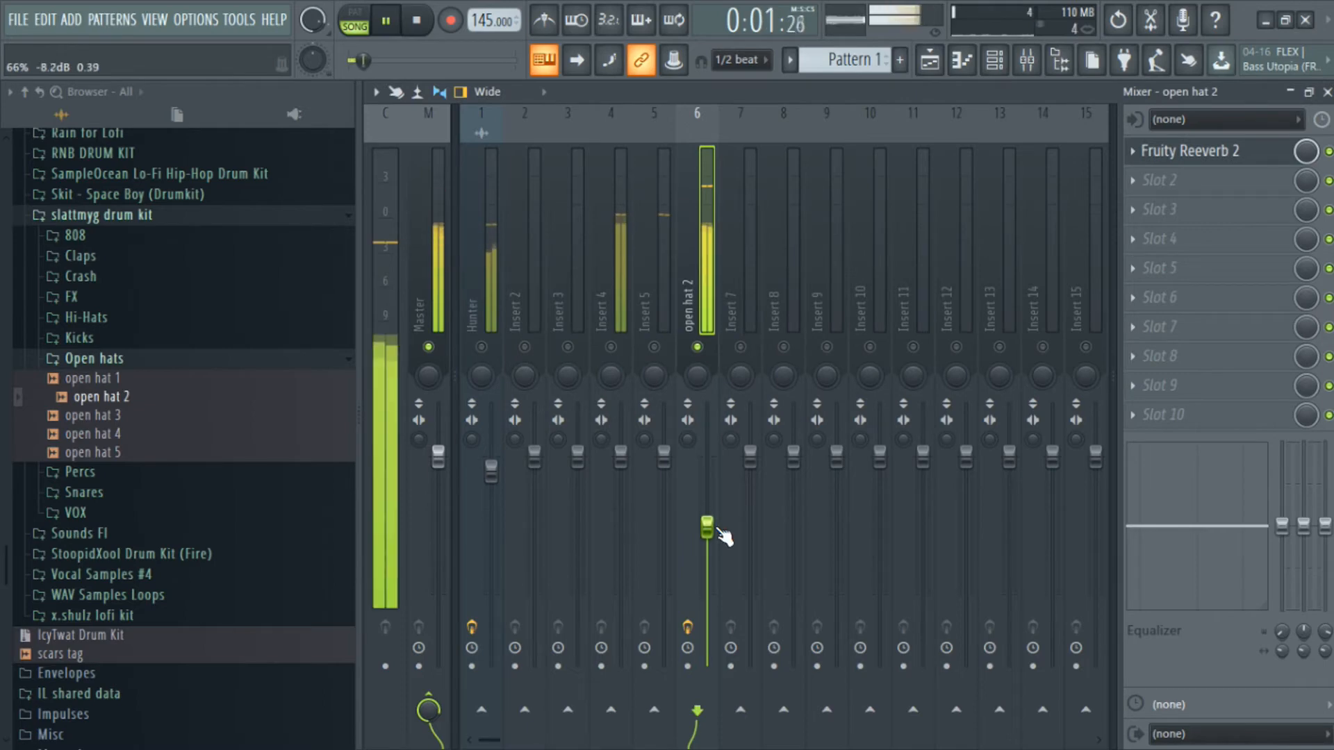
click(963, 69)
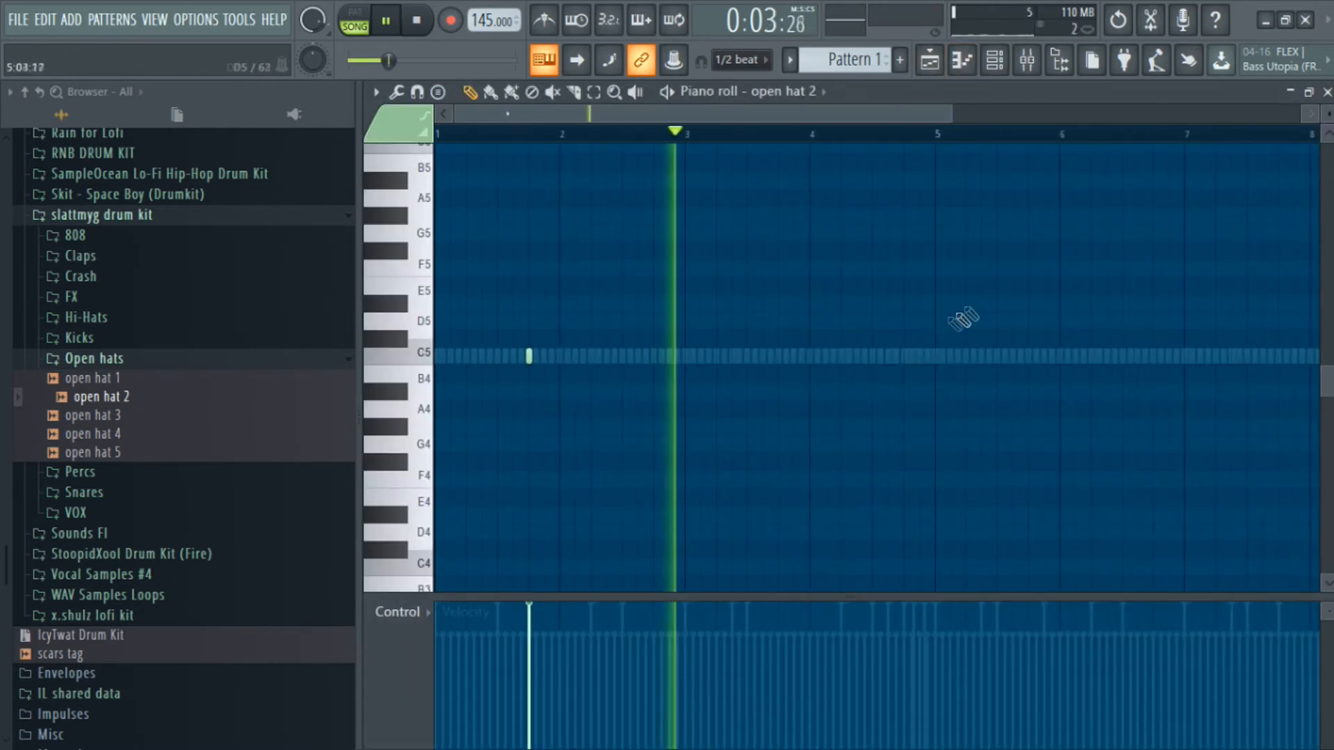
Repeat the open hat 2 note on beat 4 of bars 3, 5 and 7 and add one on beat 2 of bar 8.
ctrl+scroll(803, 360, down, 5)
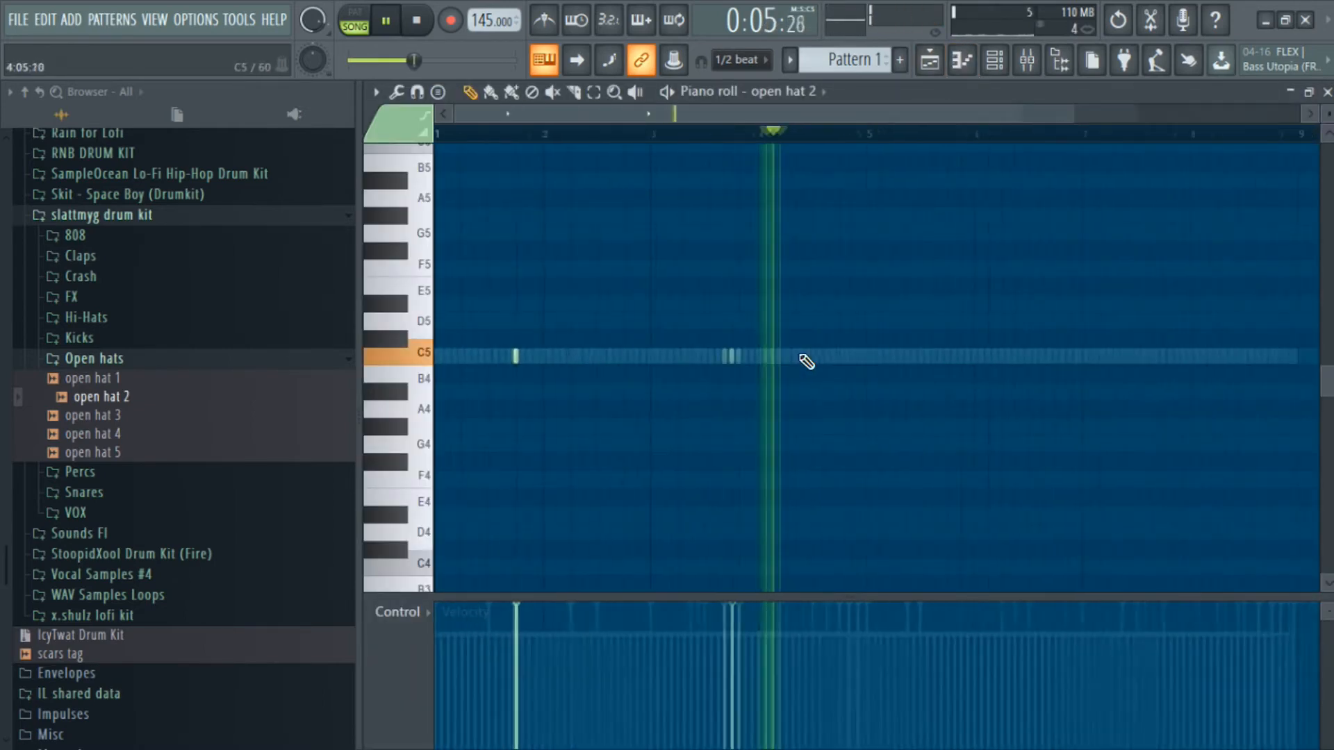
key(ctrl+b)
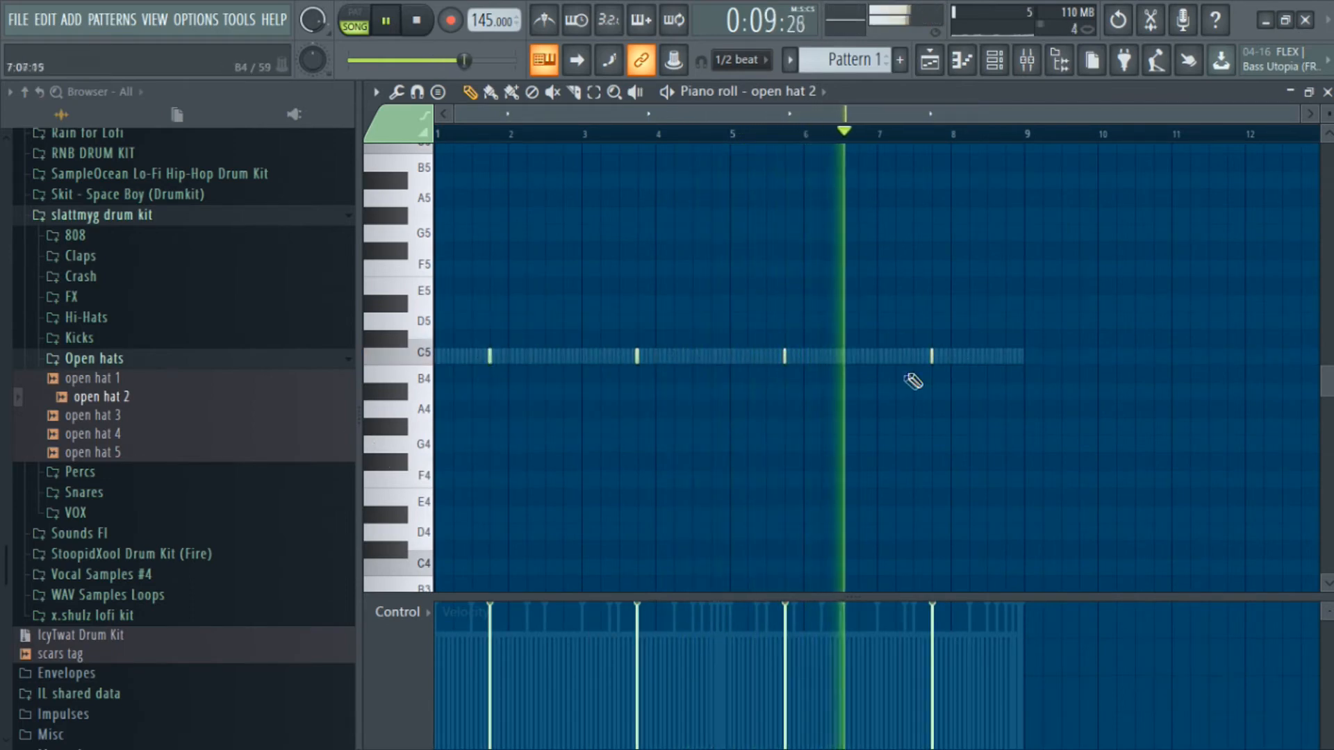
ctrl+scroll(941, 375, up, 4)
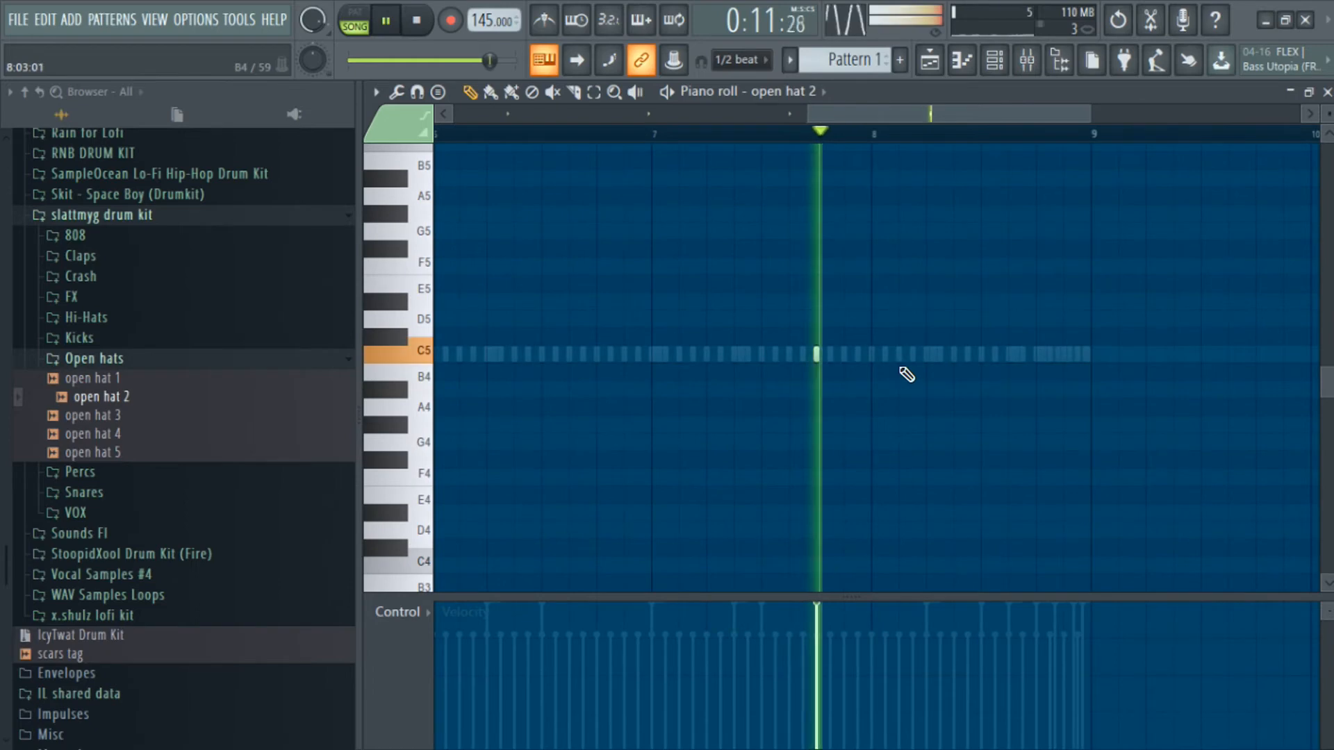
ctrl+scroll(944, 340, down, 4)
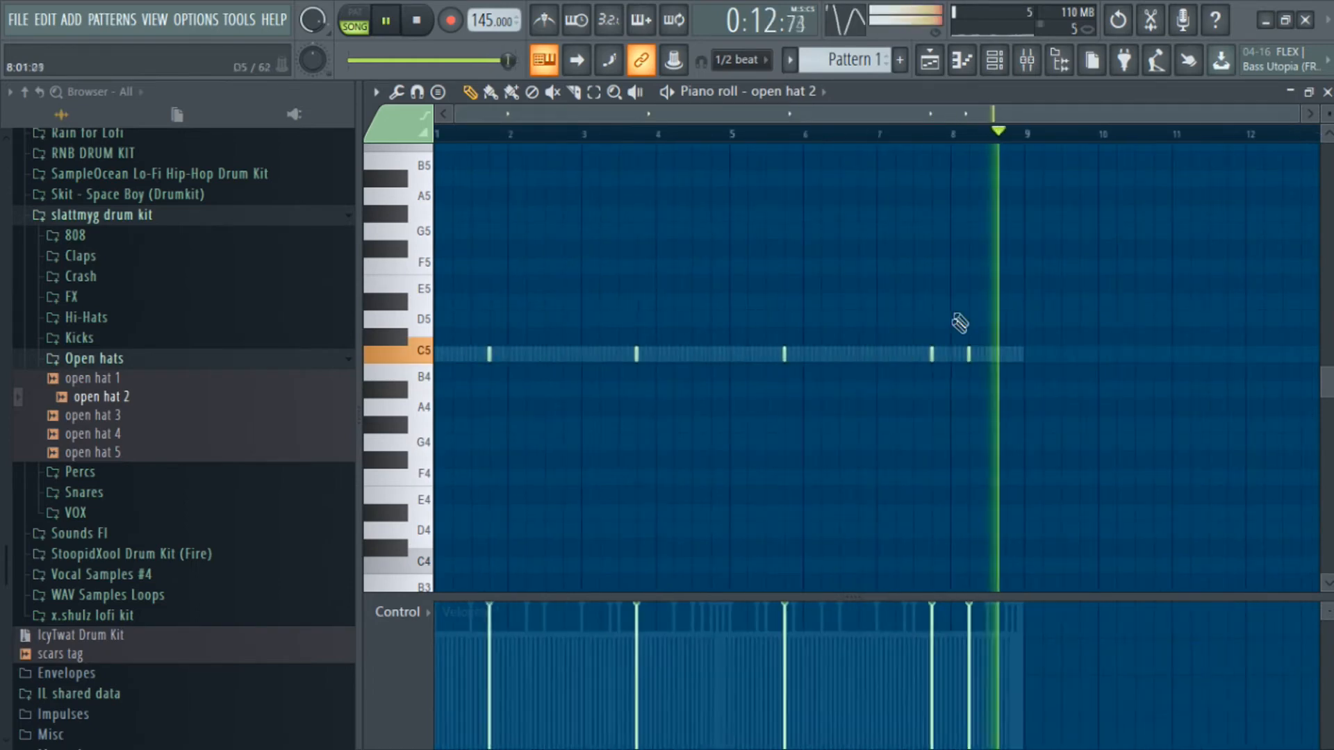
key(space)
Take the open hat 2 mixer track out of solo and play the full beat with the playlist showing.
click(994, 61)
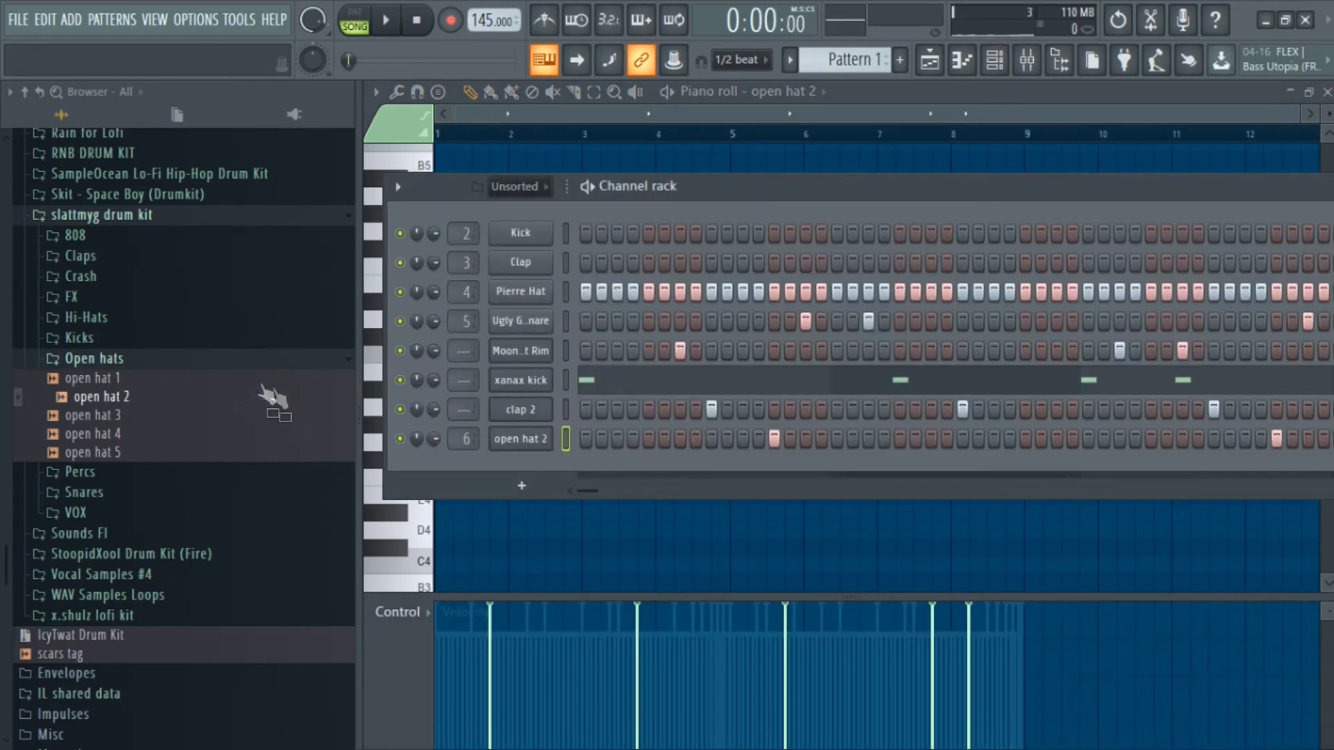
click(1027, 61)
right_click(699, 346)
key(space)
scroll(796, 245, down, 6)
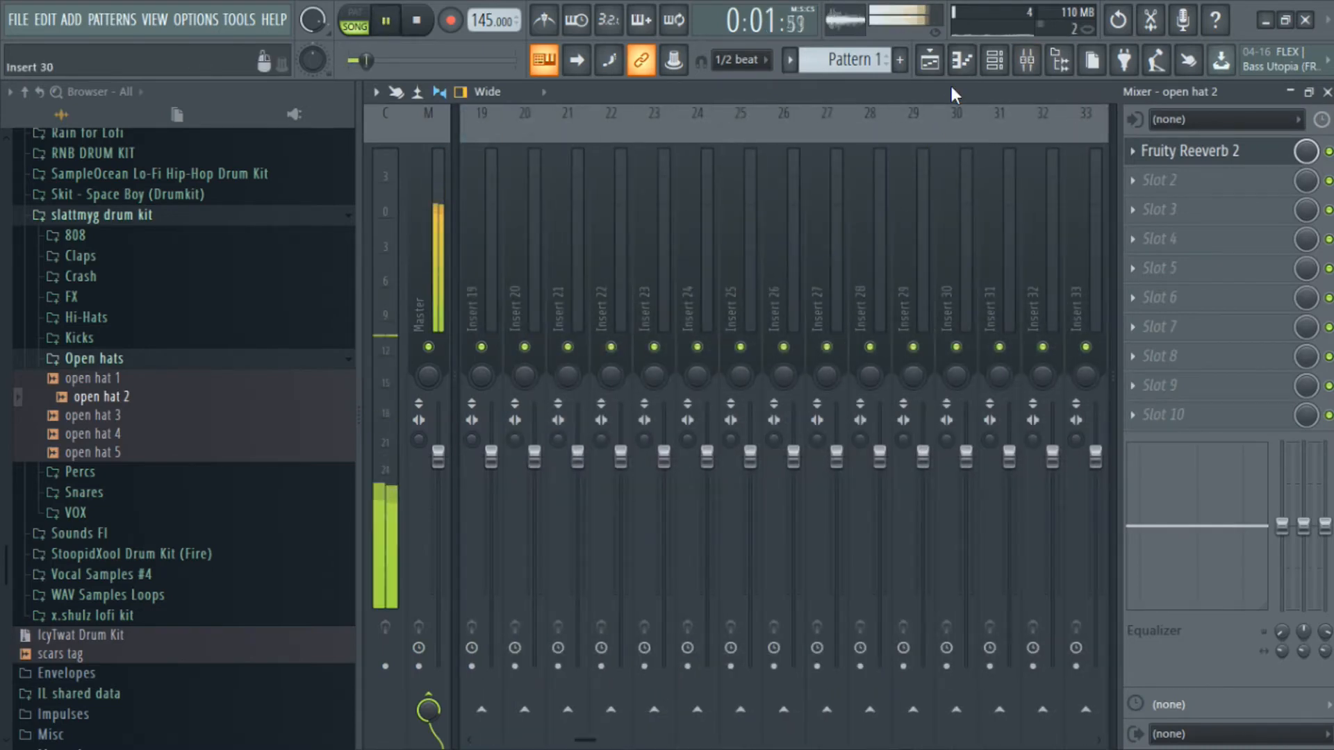
click(929, 61)
click(811, 348)
right_click(812, 354)
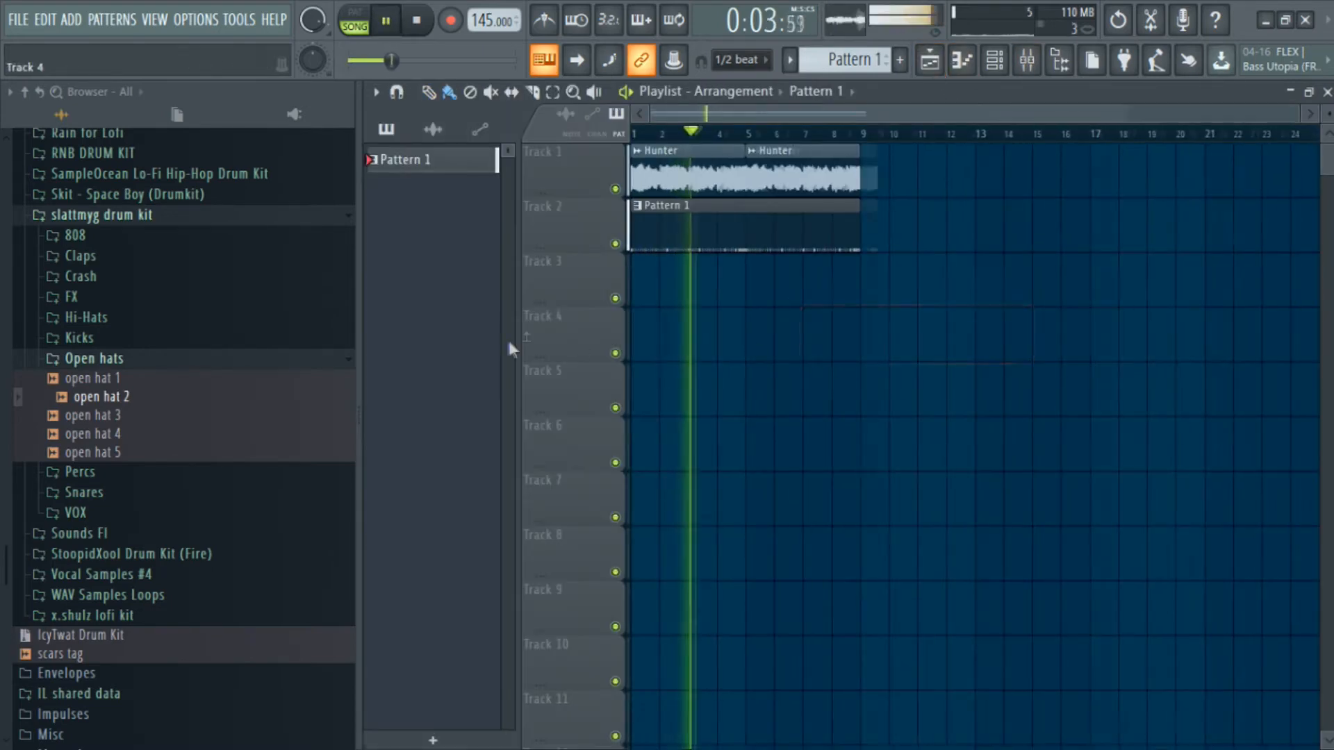
Look through the 808 samples of the slattmyg drum kit, collapse the kit and stop playback.
click(93, 357)
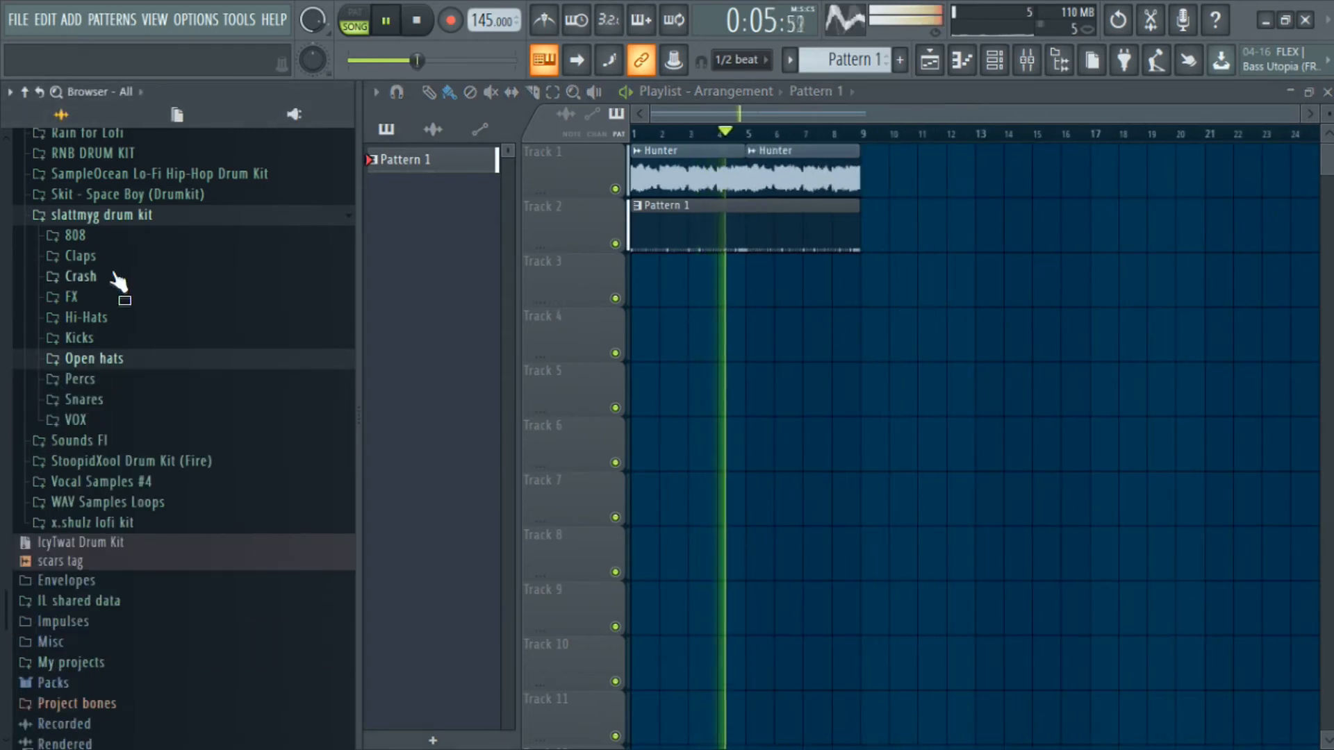
click(78, 236)
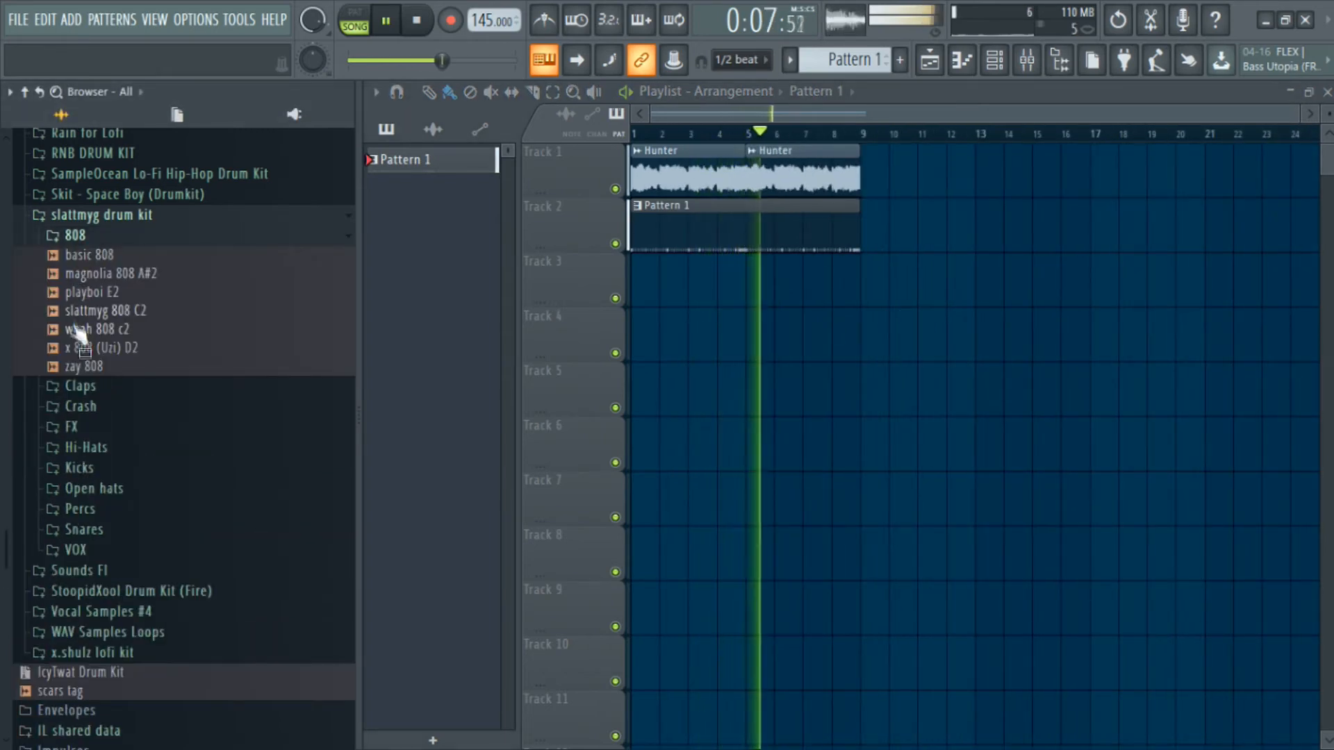
click(80, 236)
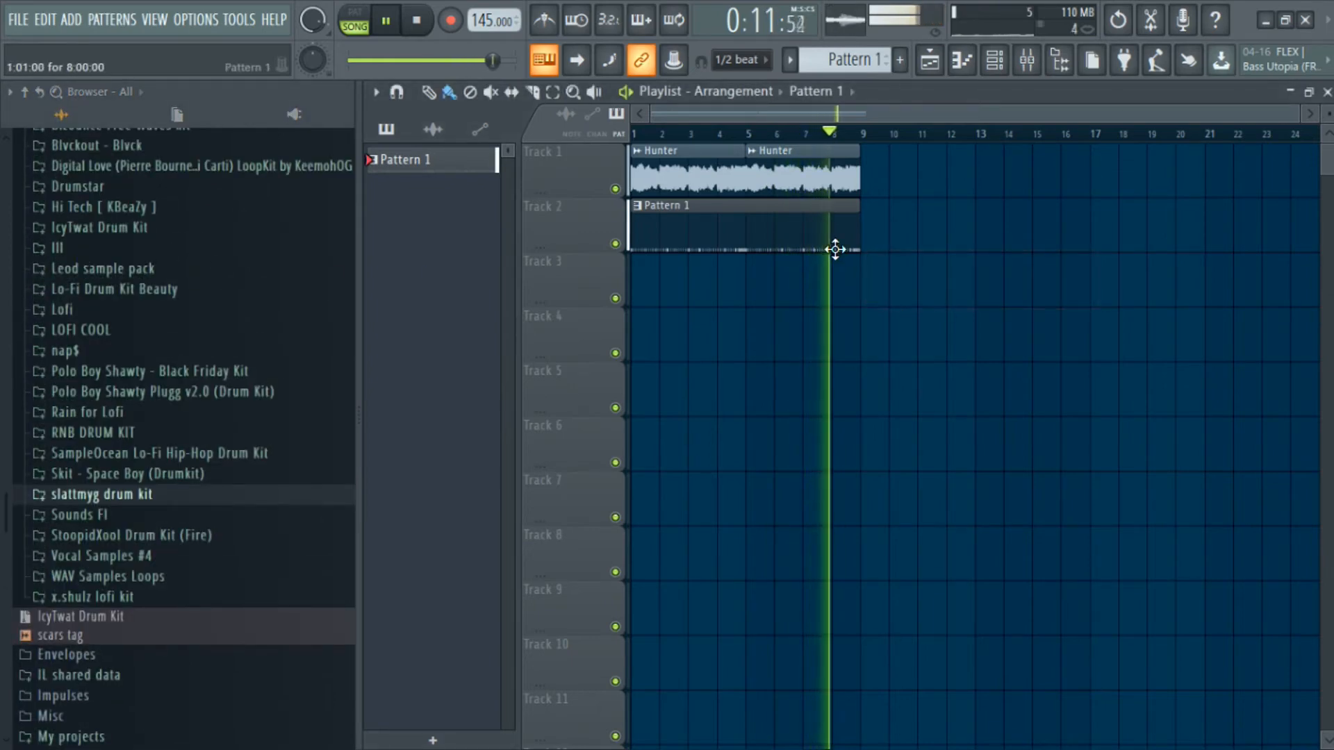
key(space)
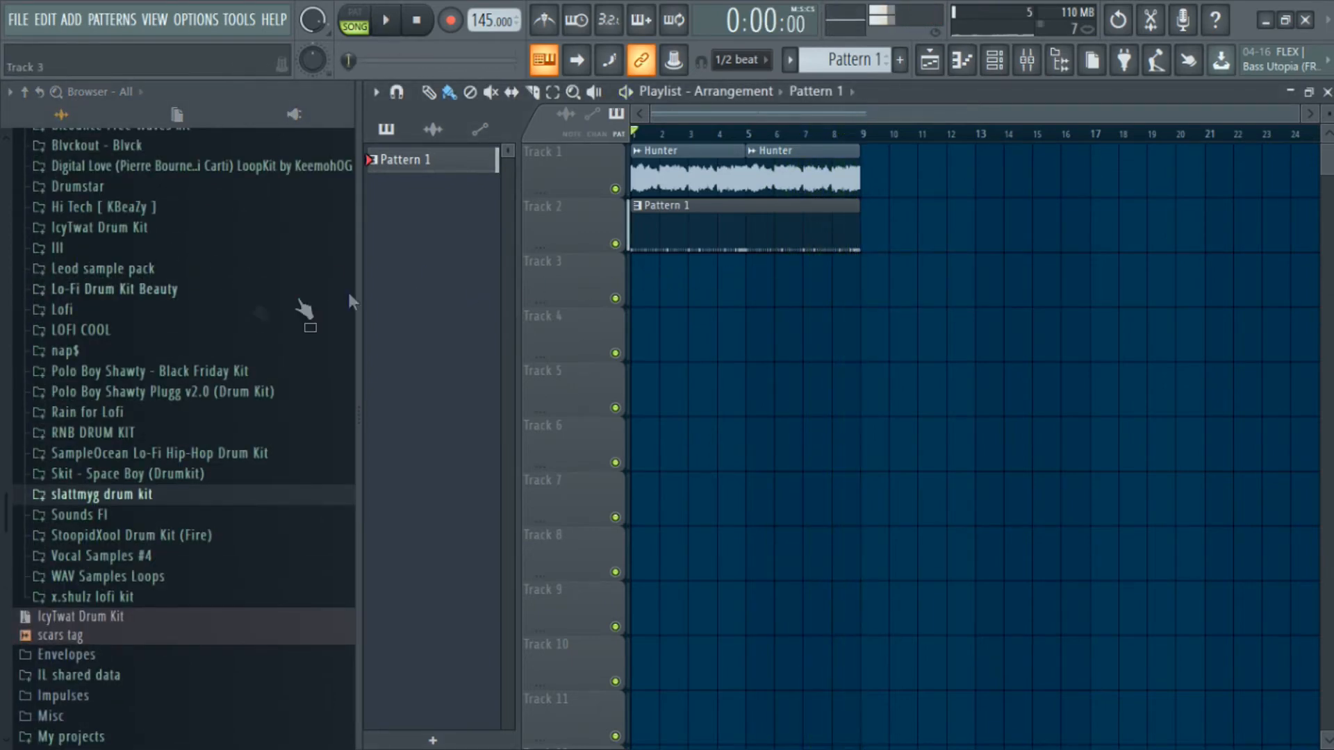
Audition 808s in the 'Holographic' Drum-FX Kit, add PAC 808 as a channel and show its piano roll.
scroll(143, 333, up, 5)
click(116, 267)
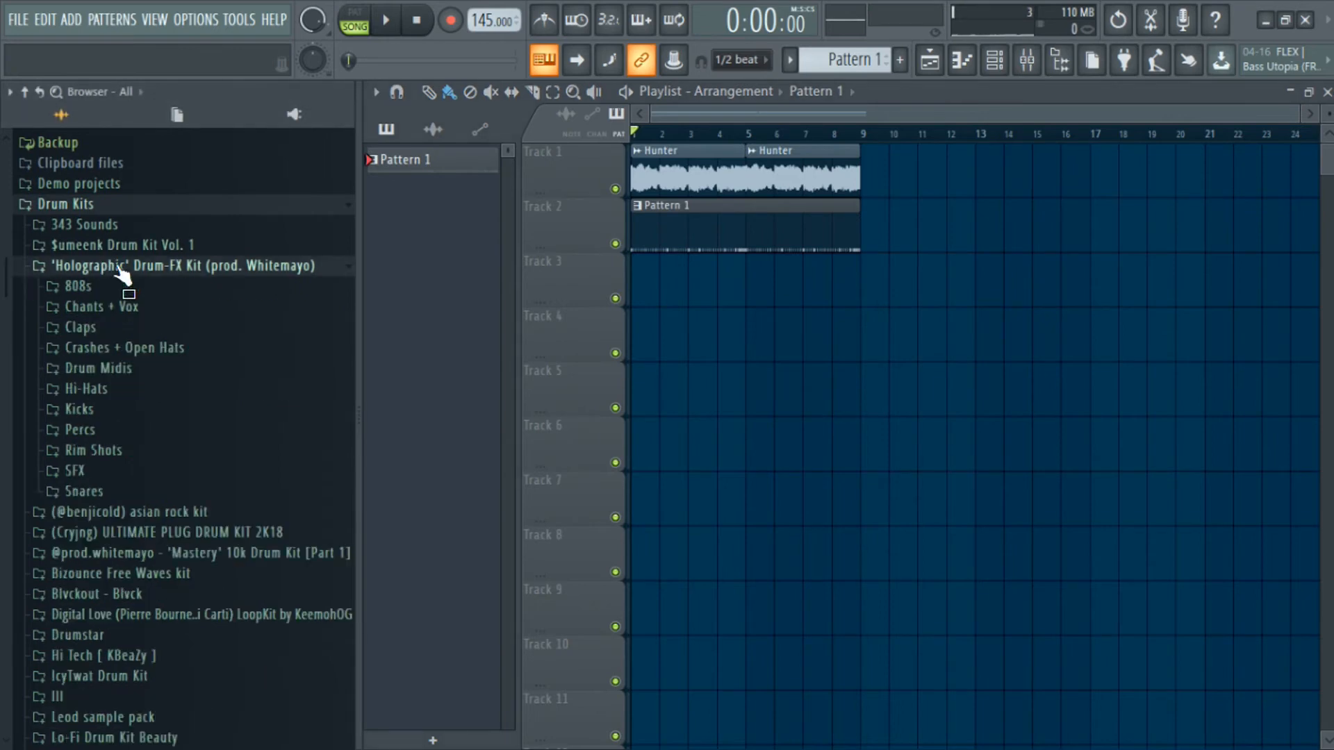
click(97, 287)
click(96, 382)
click(132, 399)
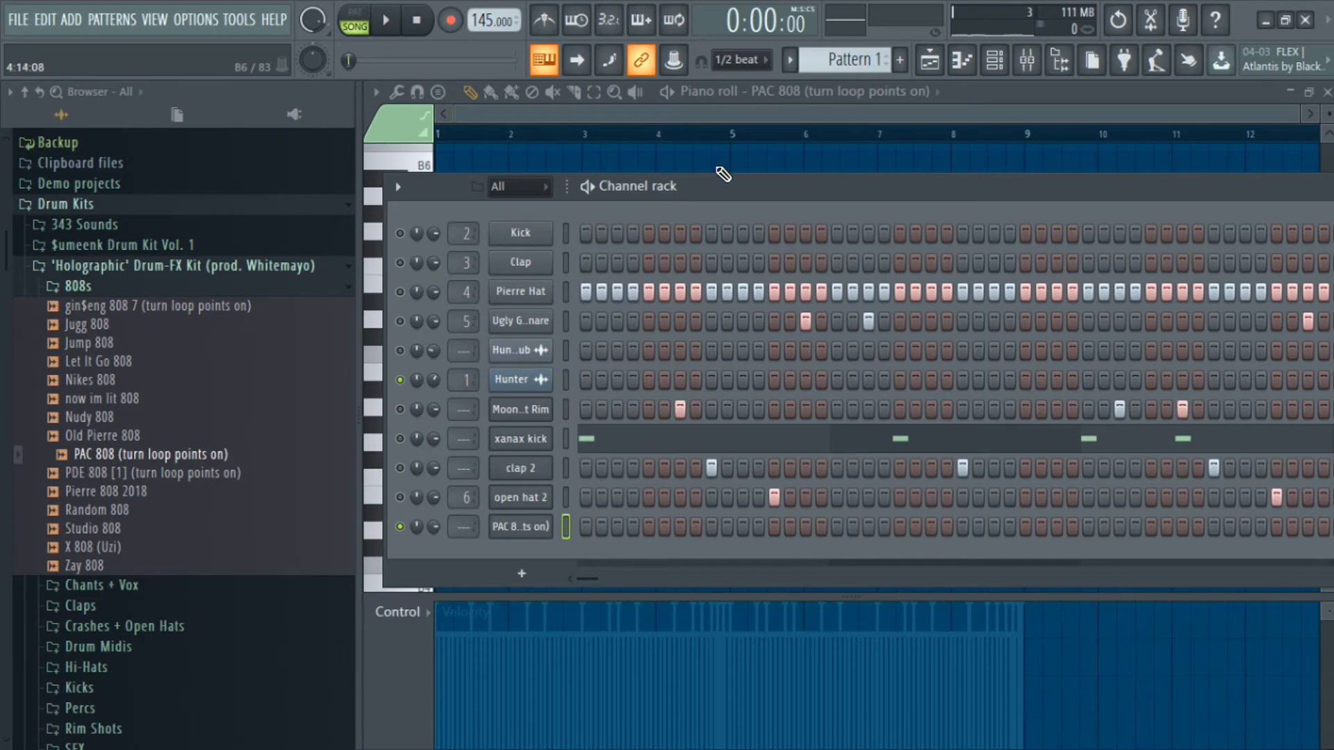
click(722, 174)
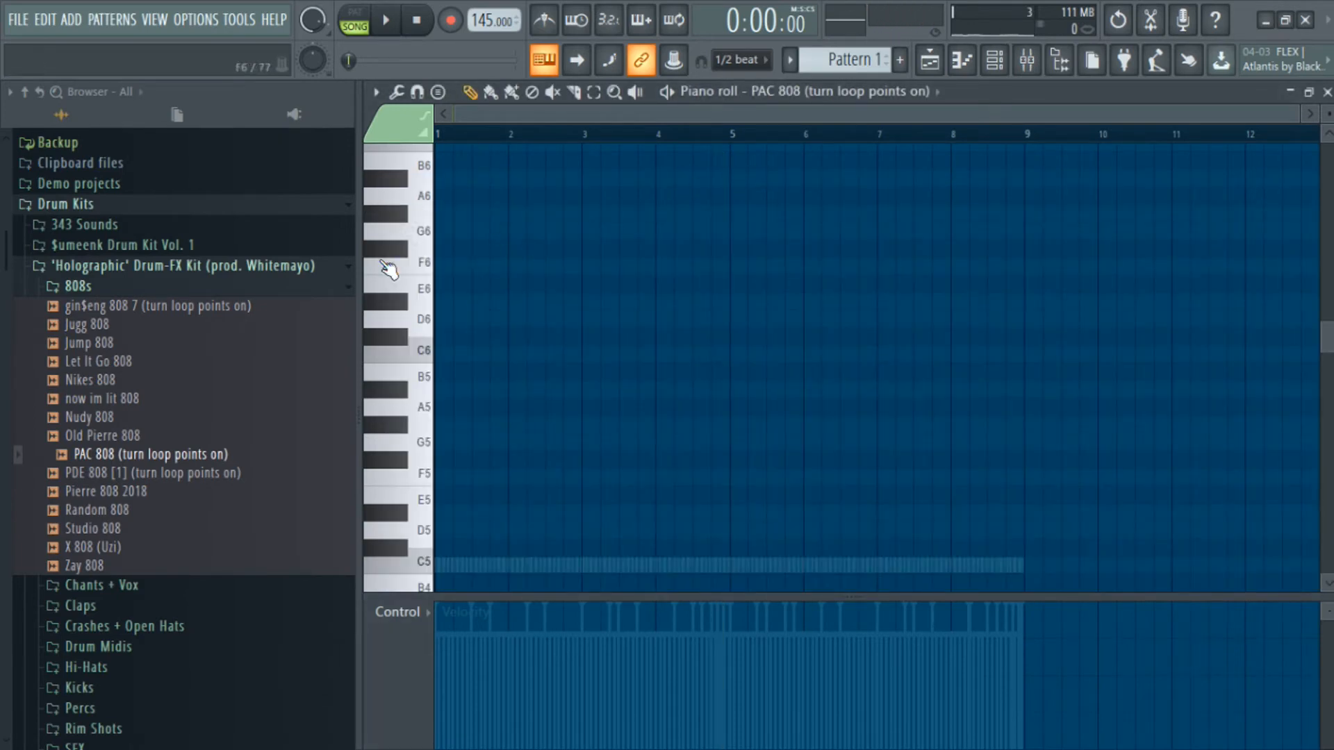
Try a PAC 808 note on D8 at the start of bar 1 and explore neighbouring octaves.
scroll(476, 222, up, 8)
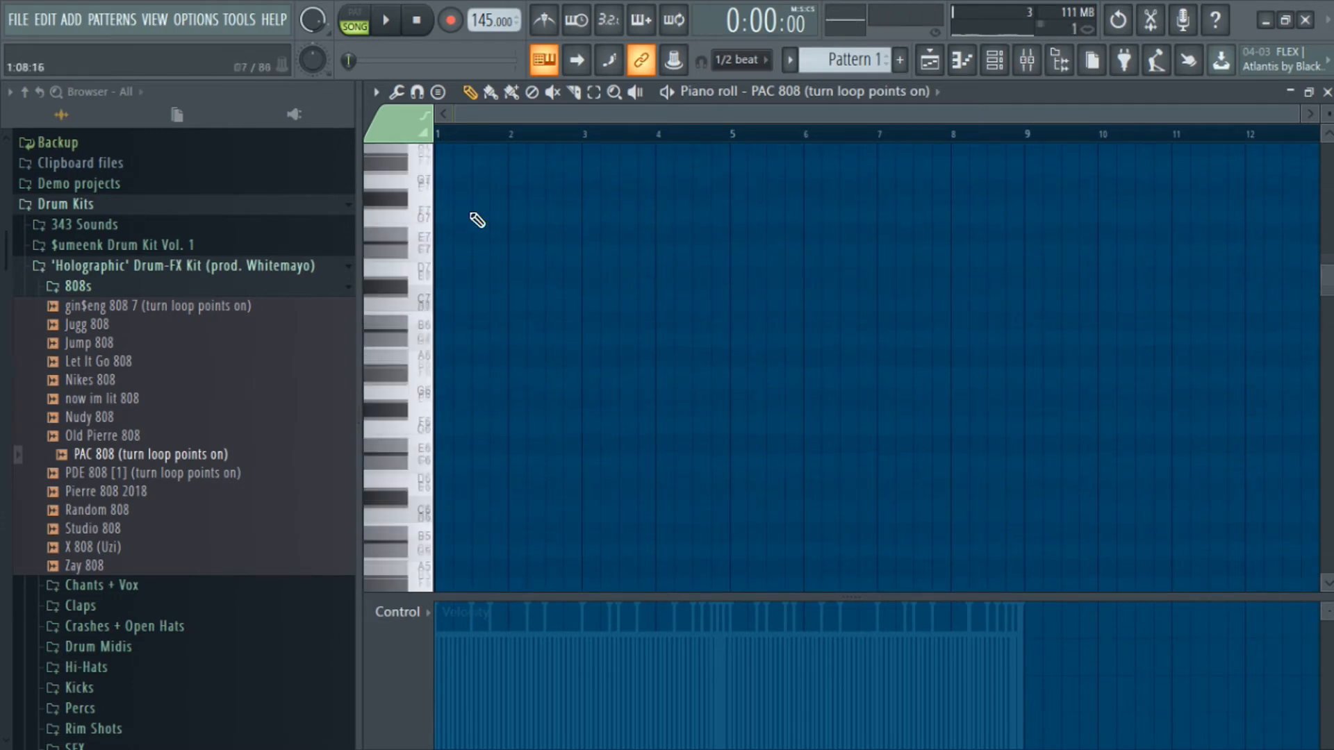
scroll(490, 320, down, 2)
click(410, 339)
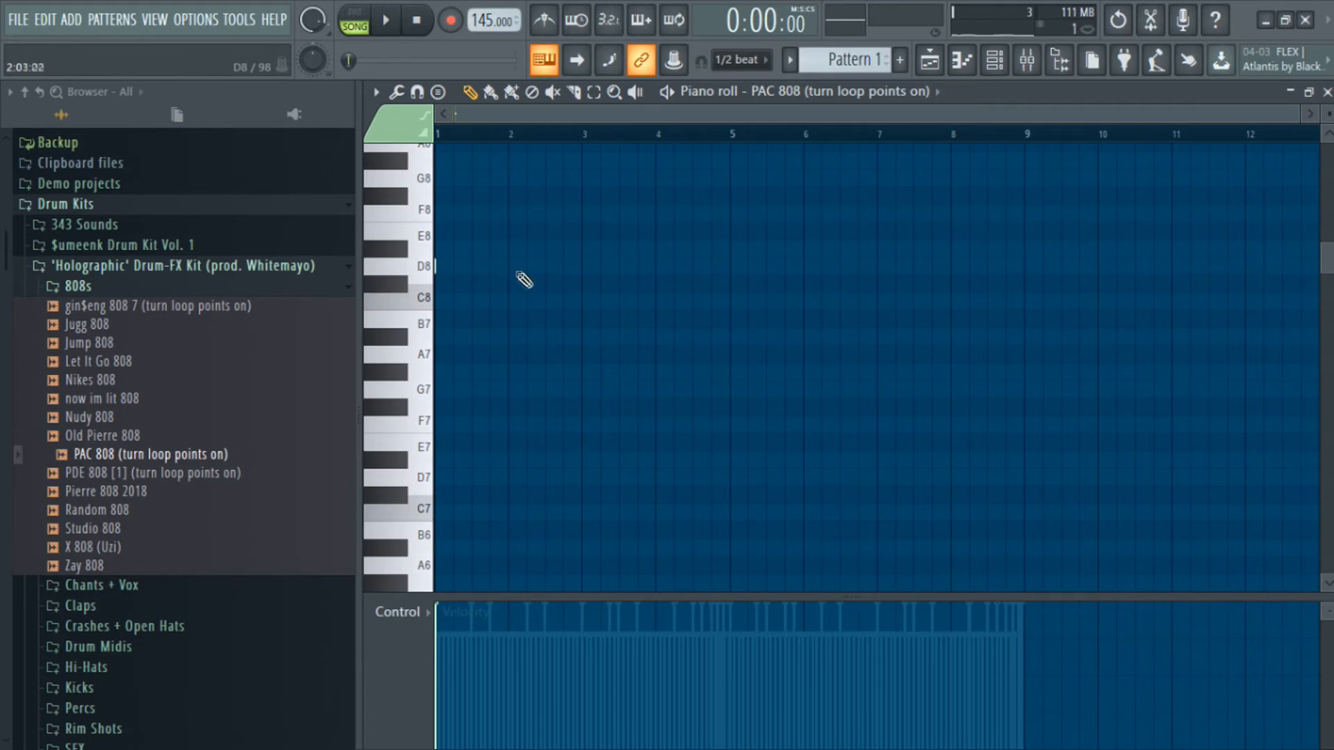
scroll(466, 277, down, 1)
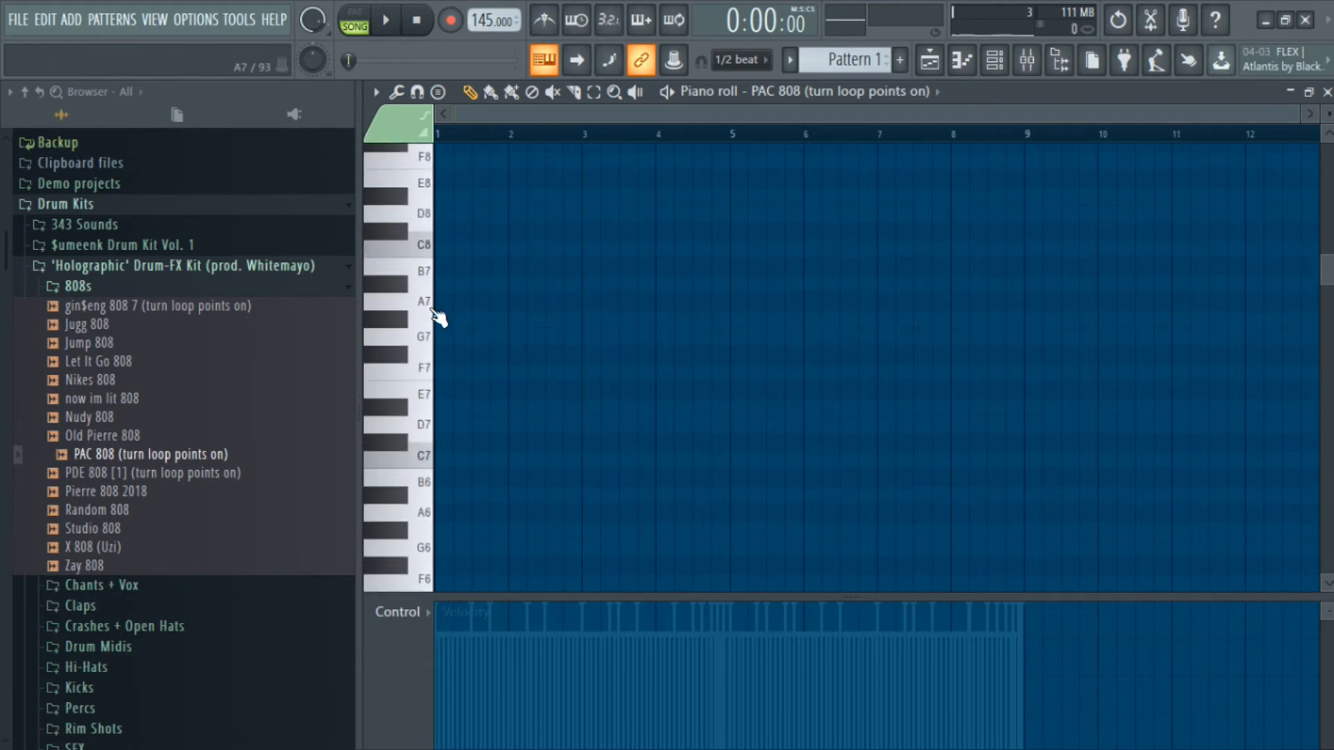
scroll(438, 316, up, 2)
scroll(724, 348, down, 5)
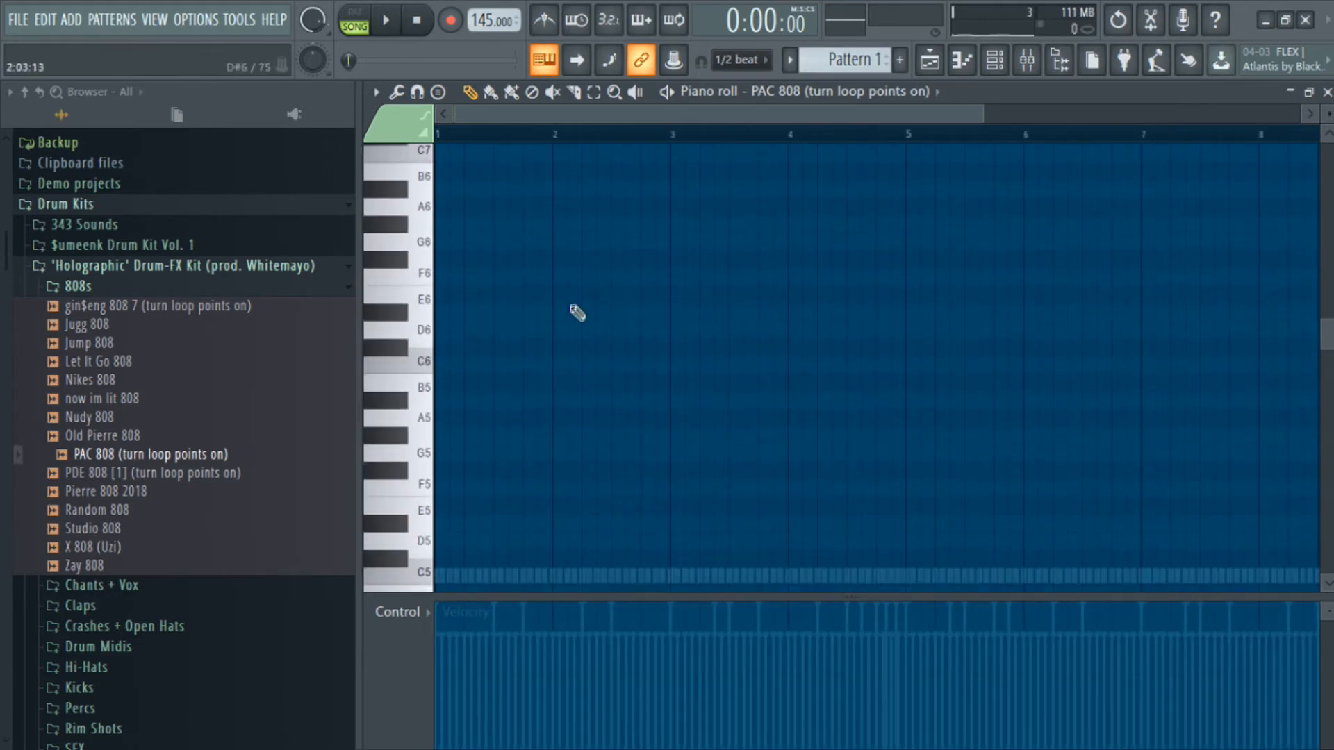
Place a PAC 808 note at the start of bar 1 and tune it by ear around D#7 against the beat.
key(space)
scroll(494, 306, up, 1)
scroll(445, 300, up, 1)
scroll(556, 319, up, 2)
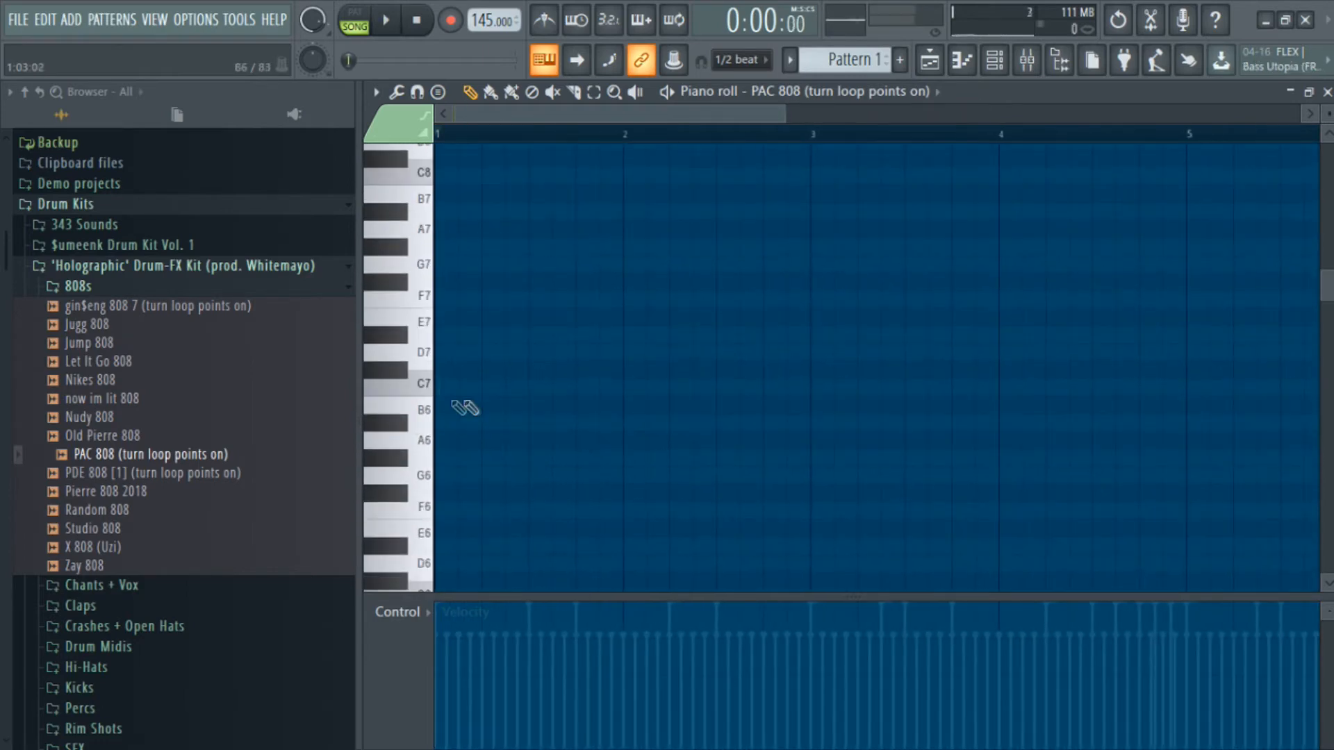
drag(431, 353, 430, 315)
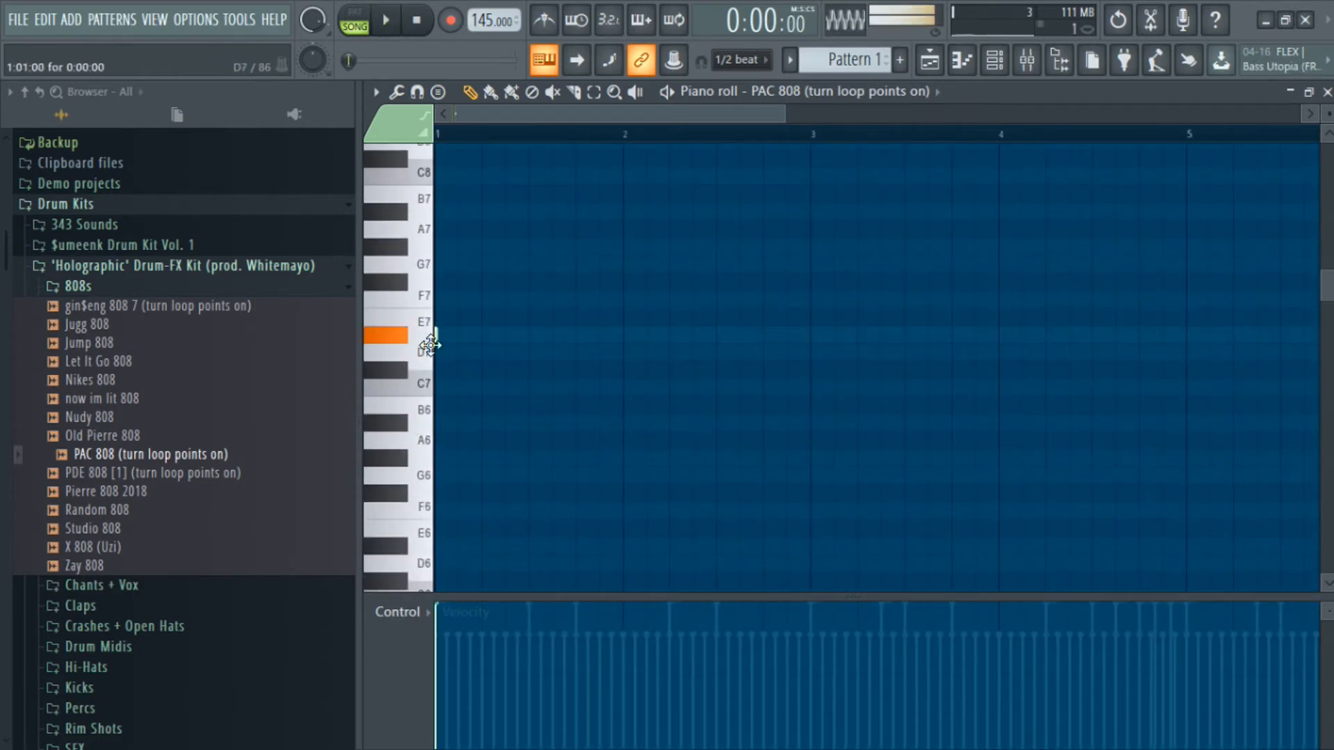
click(422, 320)
key(space)
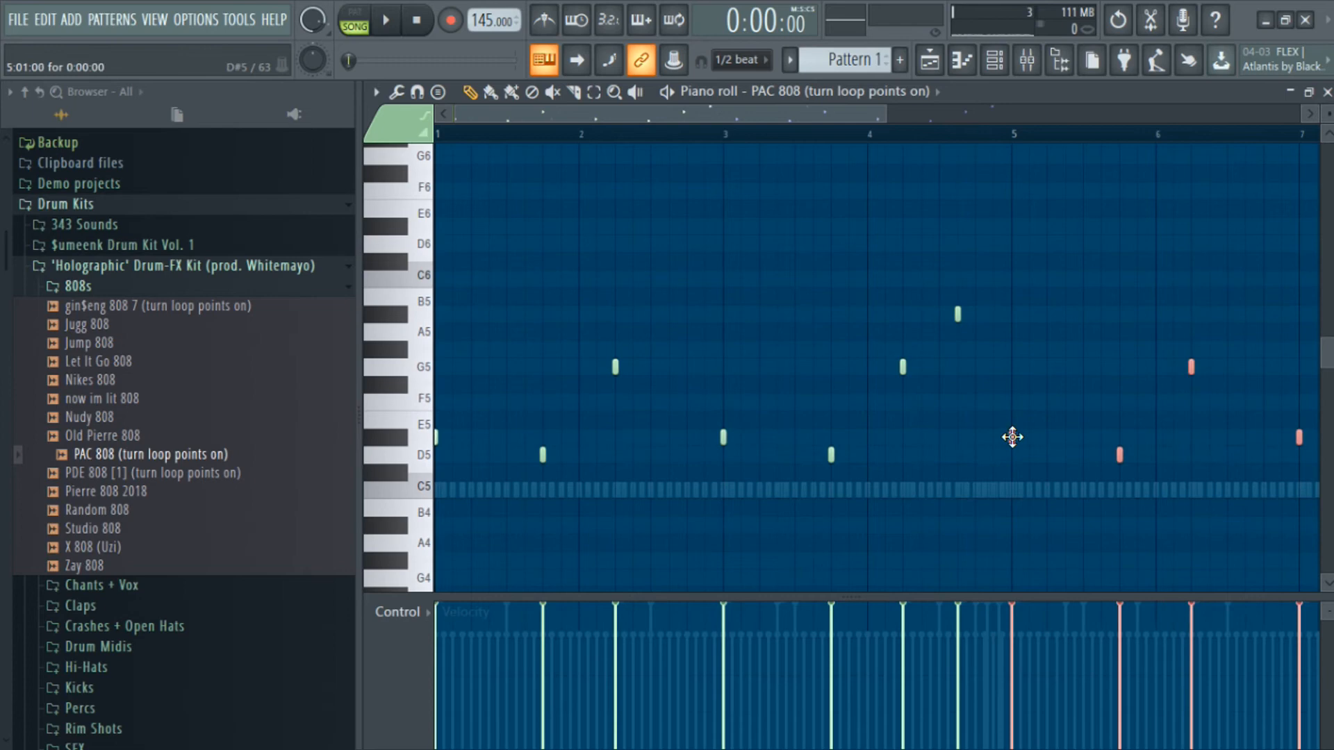
Extend every PAC 808 note to meet the next one and add a G5 slide note at 1:13:00 lasting 0:02:00.
click(848, 437)
key(ctrl+l)
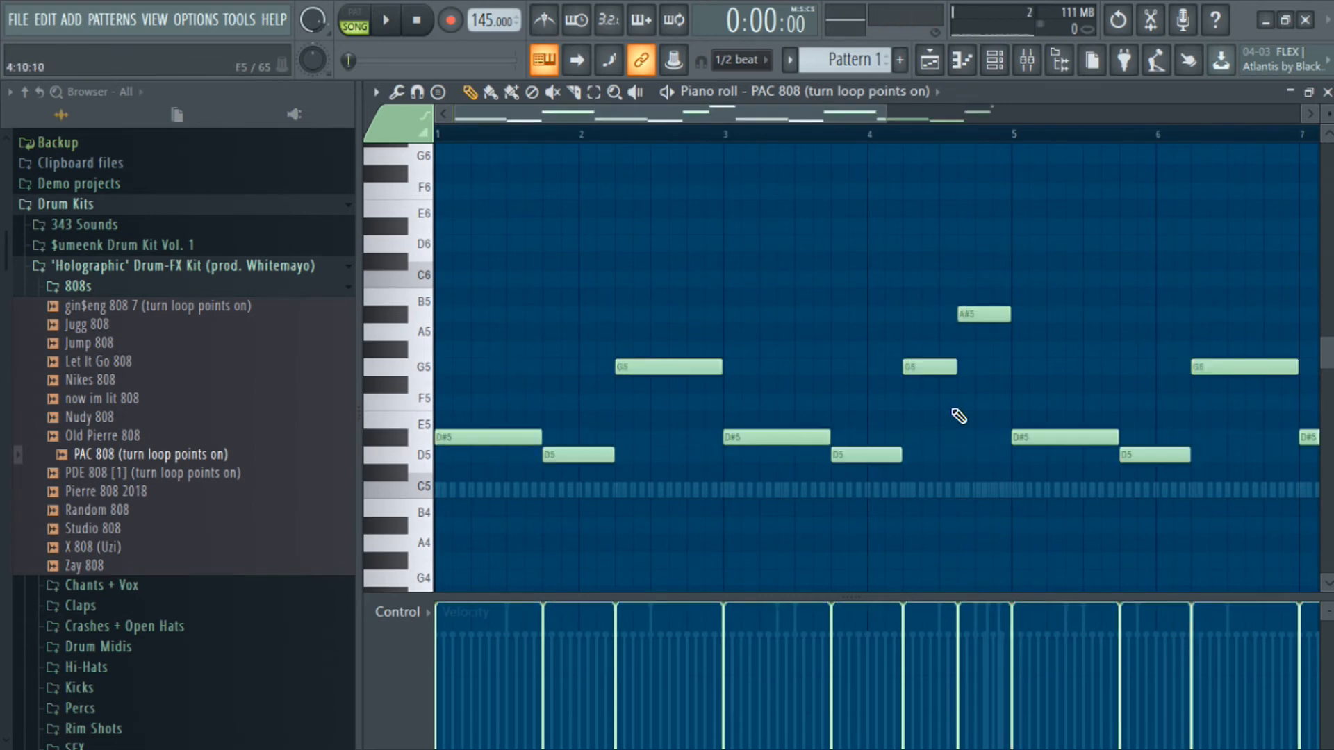
double_click(553, 368)
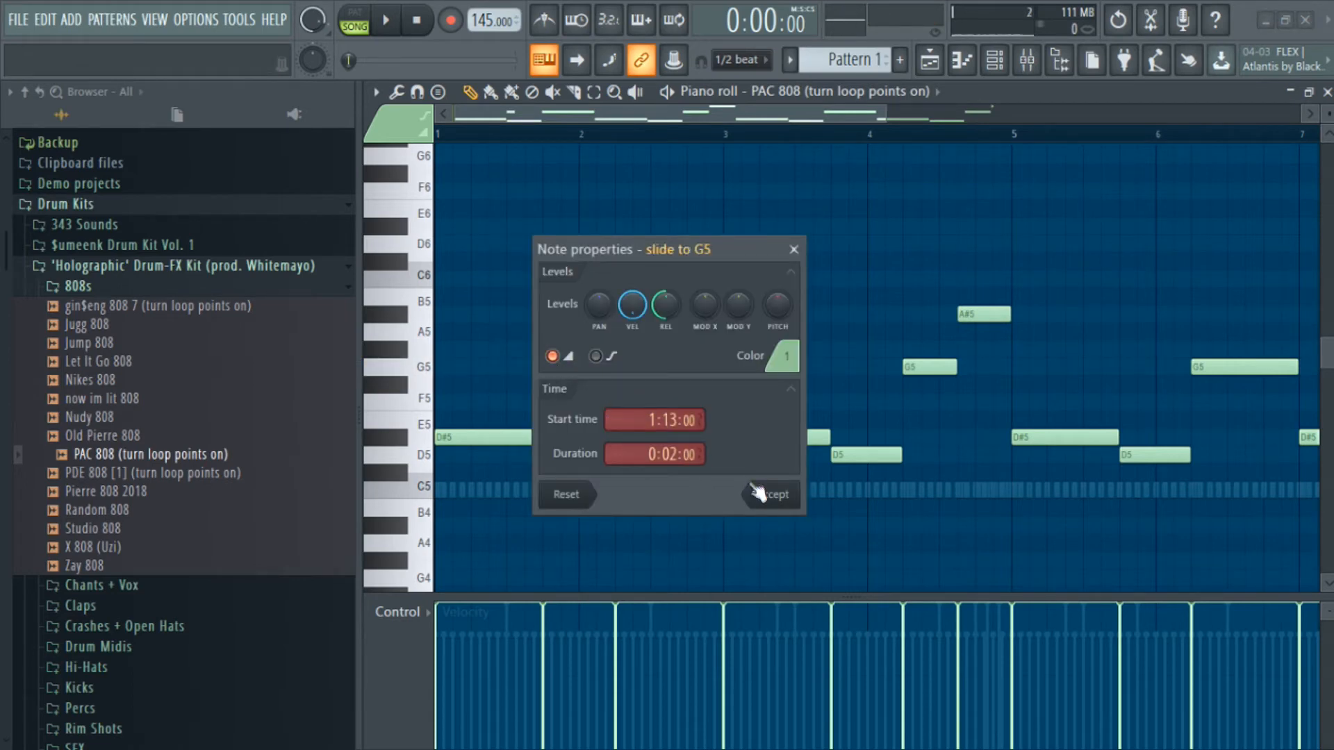
click(770, 494)
Move the slide note to the start of bar 2, auditioning it on G6 and an octave lower during playback.
scroll(566, 387, up, 2)
click(565, 367)
key(ctrl+Up)
key(space)
key(shift+Right)
key(shift+Right)
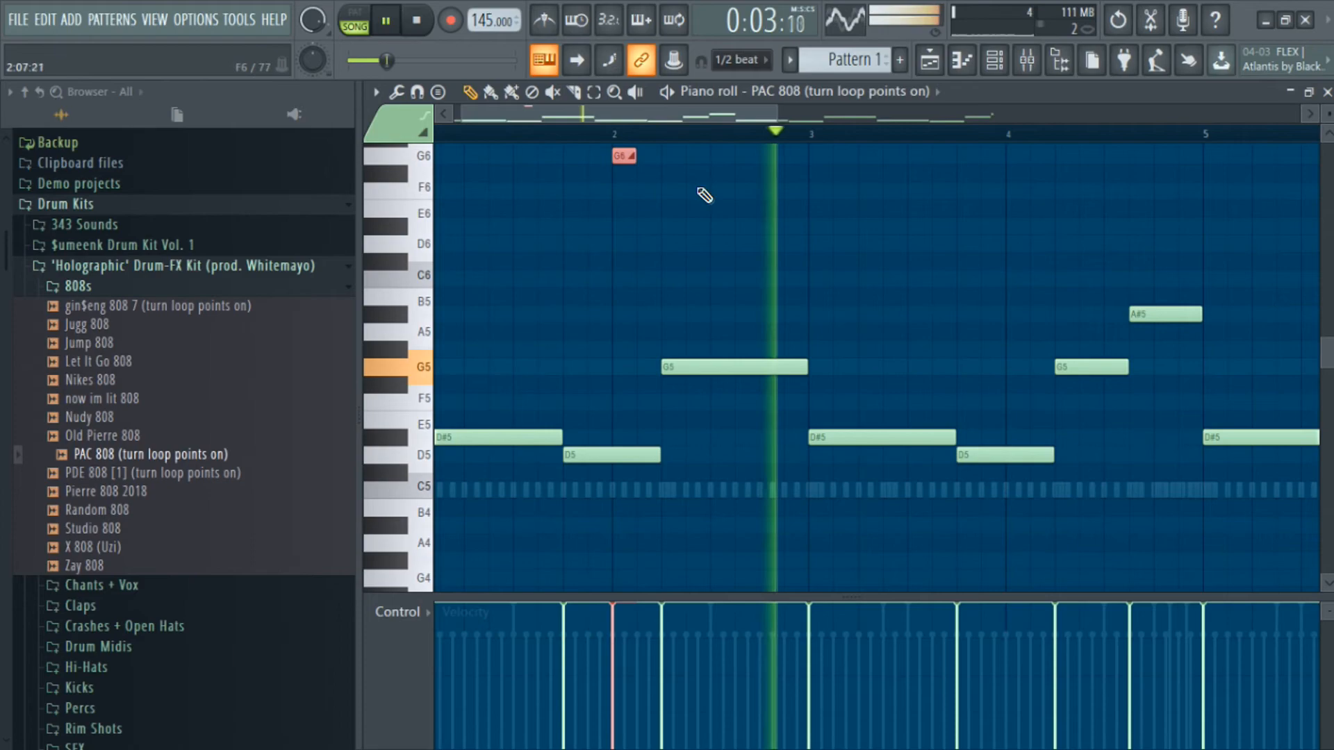
key(ctrl+Down)
key(space)
key(space)
scroll(702, 278, up, 1)
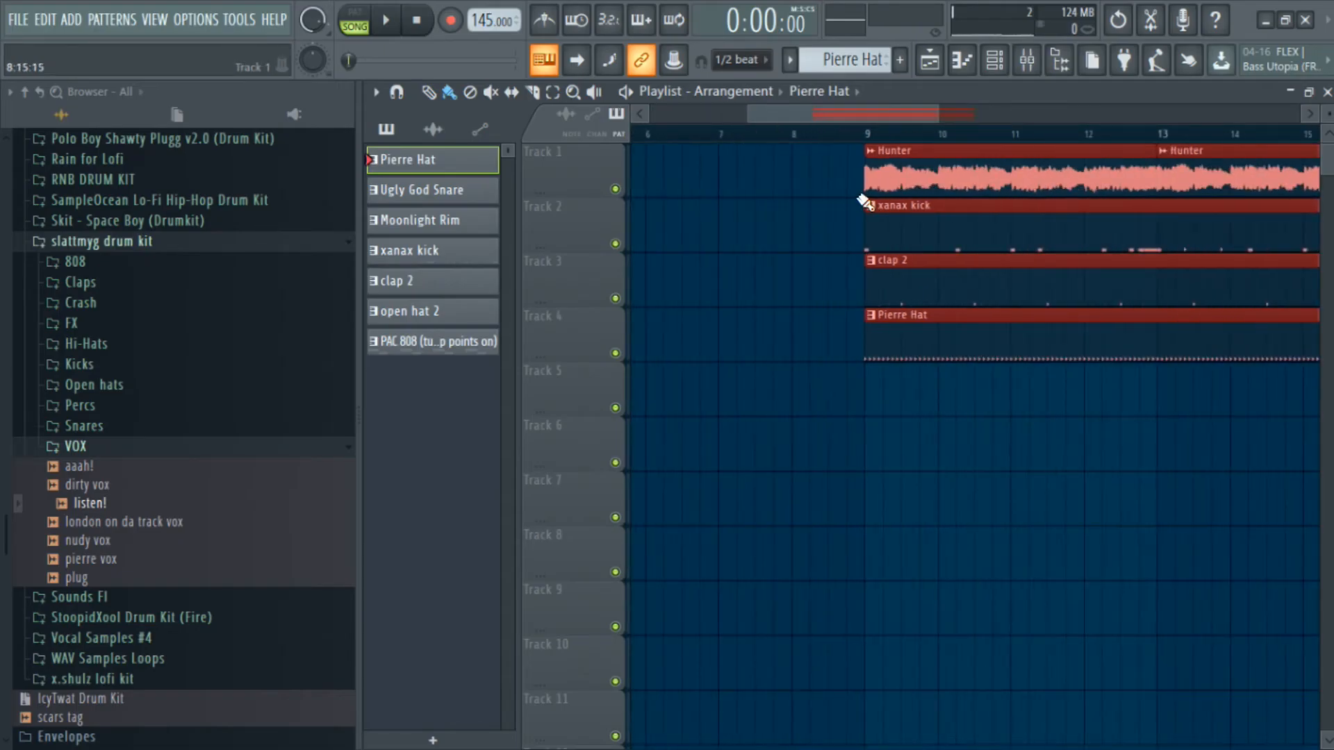
scroll(913, 214, down, 5)
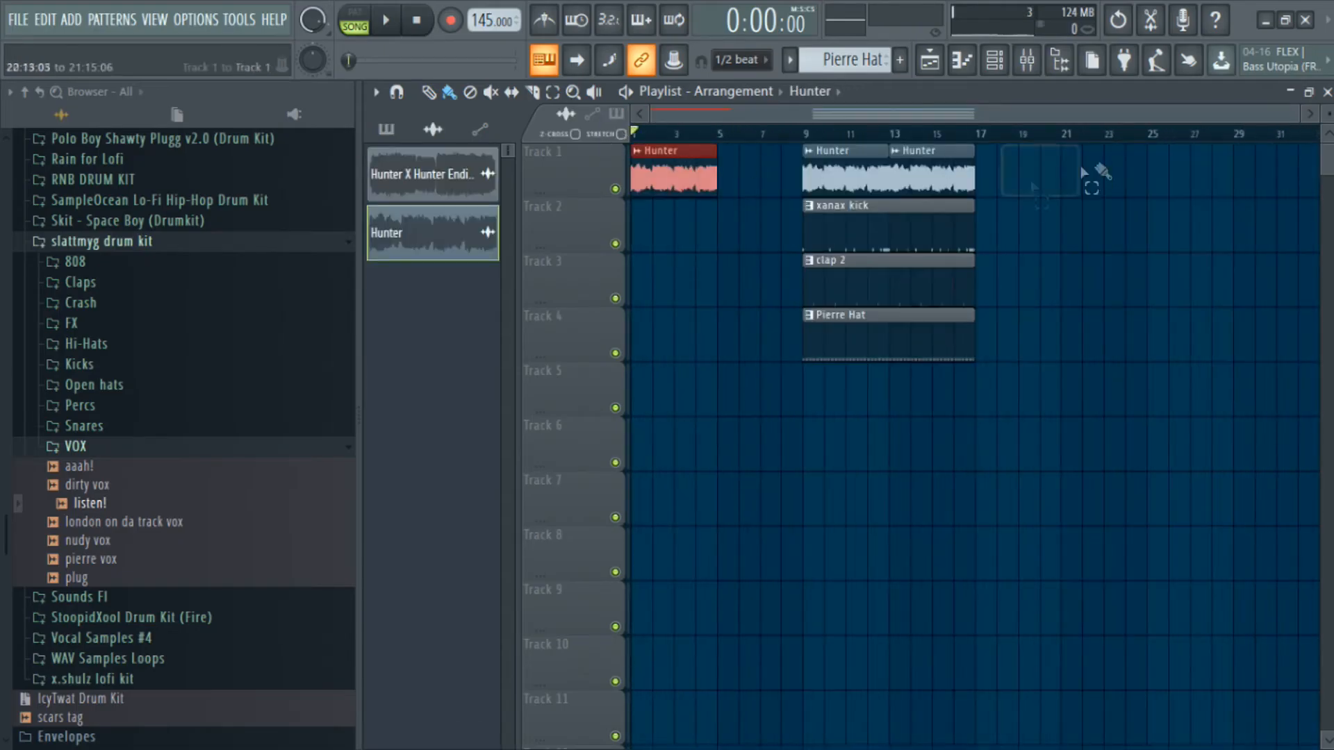
drag(1082, 172, 837, 337)
drag(830, 189, 857, 189)
scroll(820, 179, up, 3)
scroll(820, 179, up, 4)
scroll(855, 191, down, 7)
click(827, 455)
right_click(827, 465)
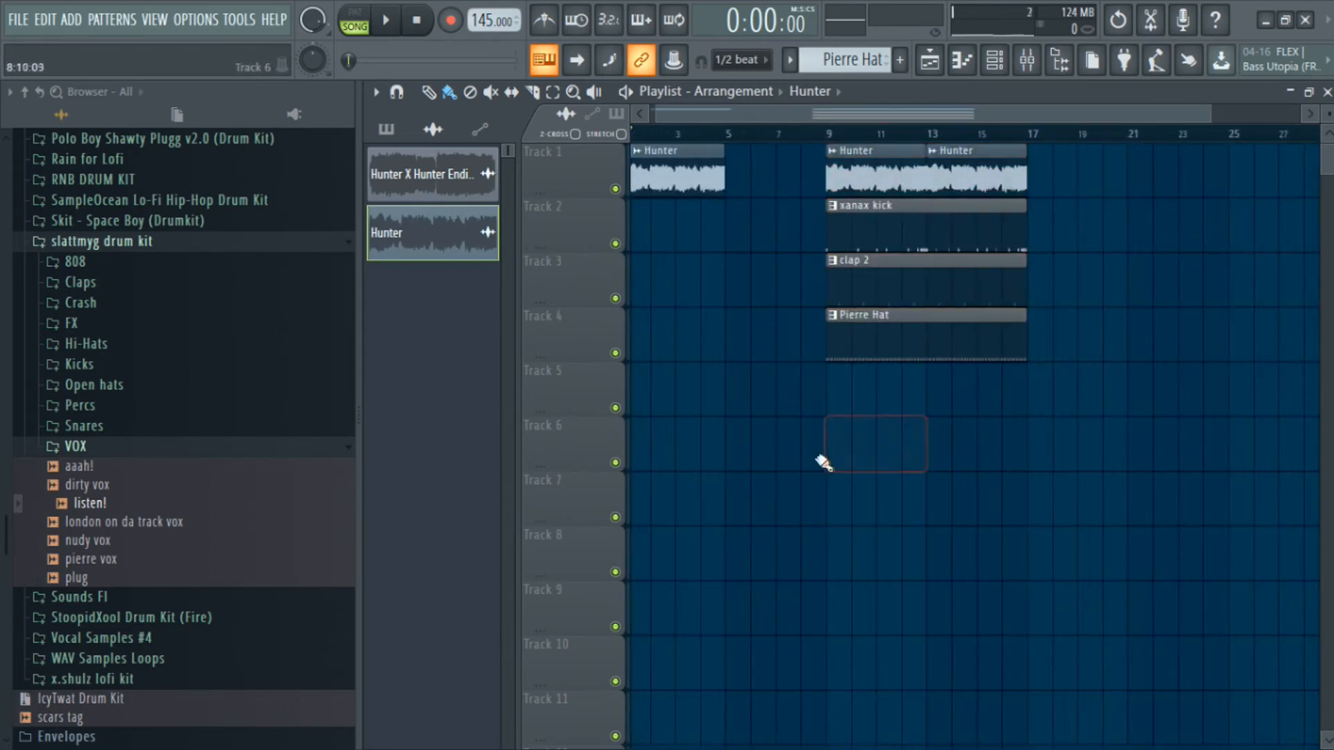
Delete the Hunter clip at bar 1 and try the full Hunter X Hunter Ending 5 sample on track 6, shortened to about bar 30.
scroll(799, 389, down, 2)
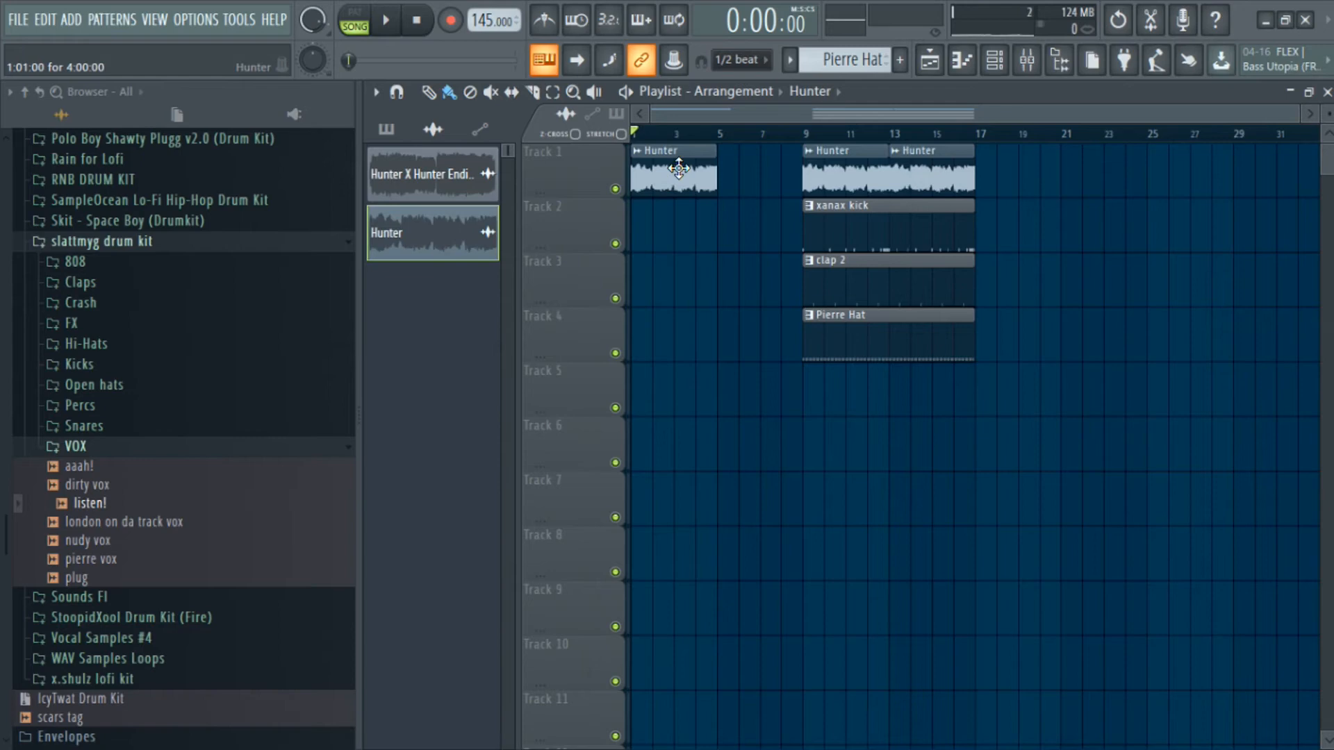
right_click(633, 159)
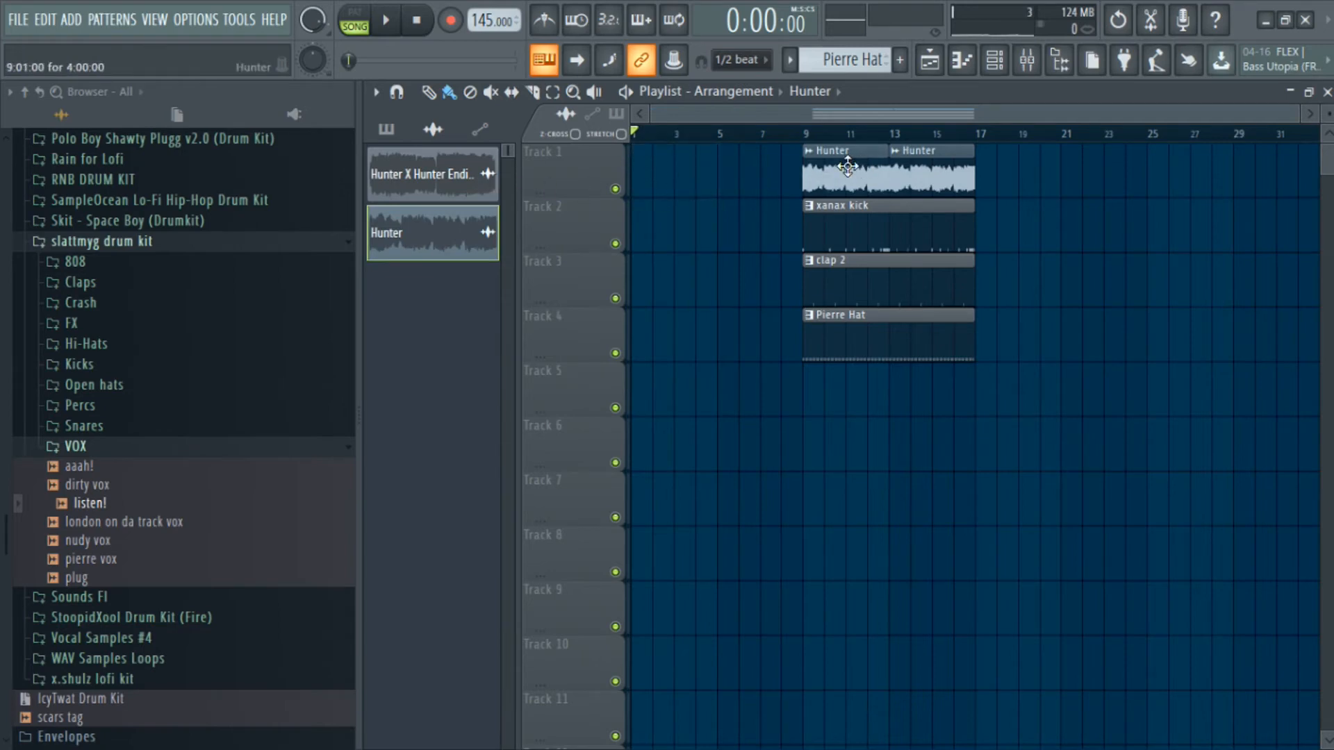
drag(458, 180, 639, 445)
scroll(639, 445, down, 3)
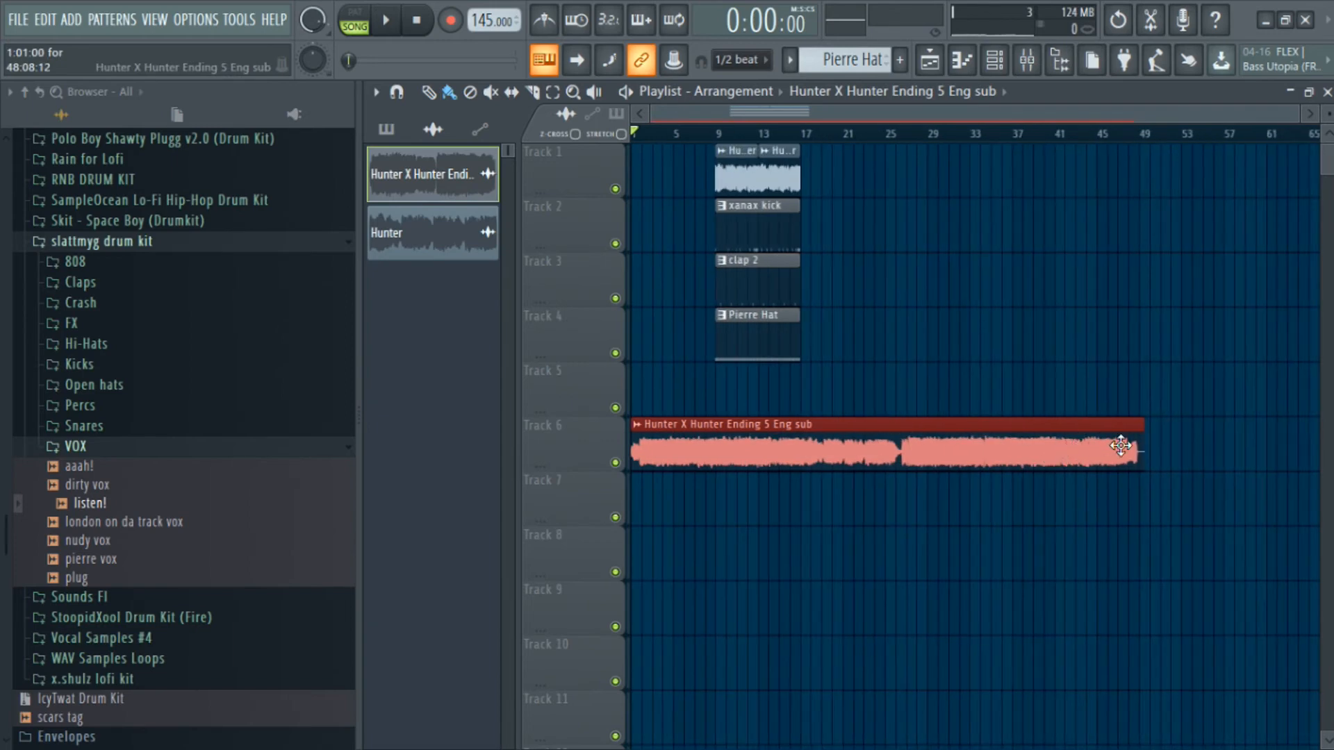
drag(1142, 454, 940, 462)
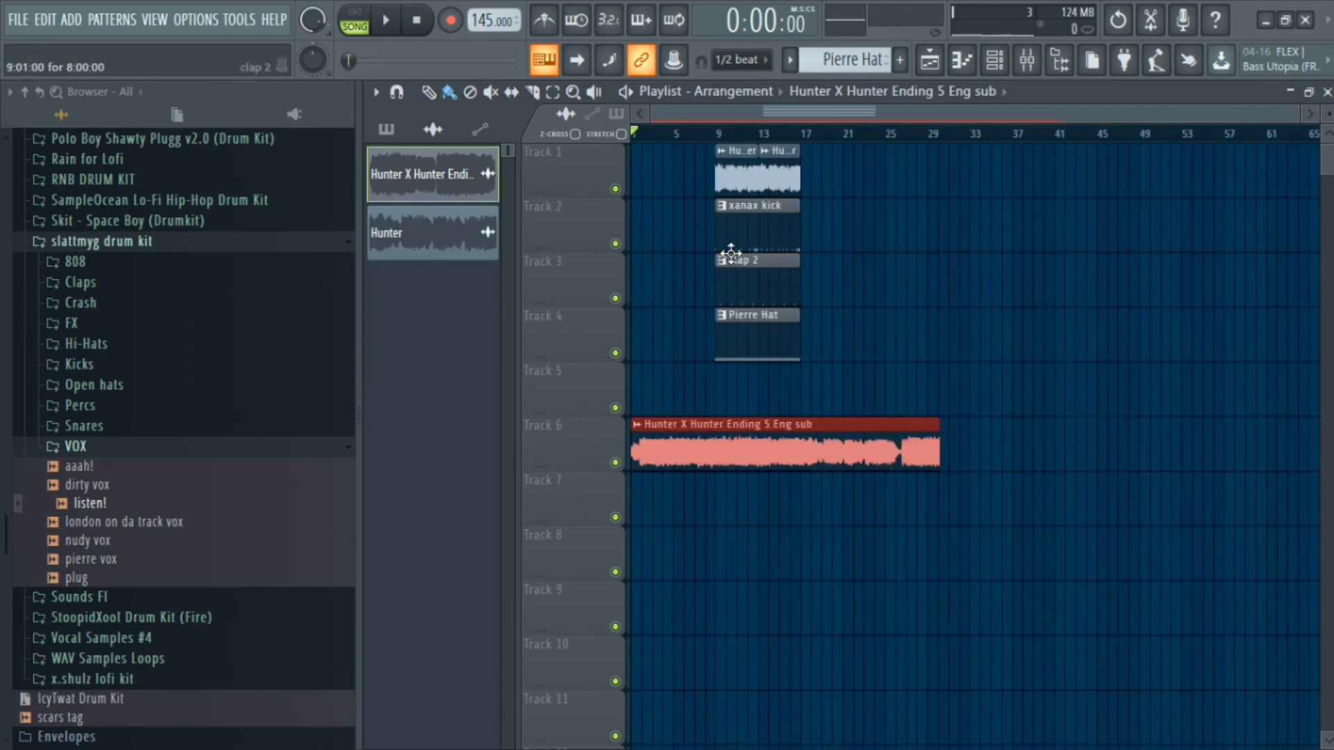
right_click(735, 459)
Move the Hunter, xanax kick, clap 2 and Pierre Hat clips together so they start at bar 13.
drag(805, 182, 724, 332)
drag(738, 195, 786, 191)
scroll(731, 198, up, 3)
scroll(905, 189, left, 1)
drag(996, 172, 985, 174)
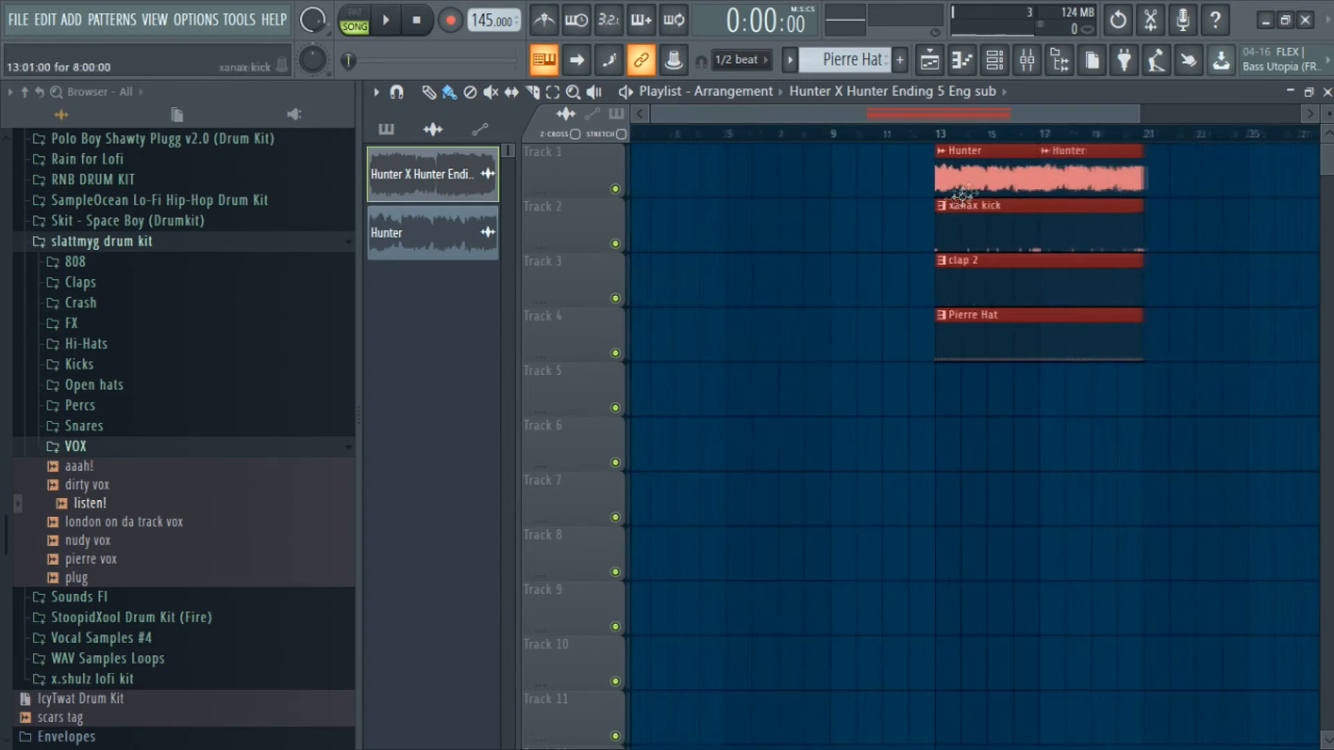
click(672, 290)
Copy a Hunter clip to bar 1 of track 1, make the copy unique and open its channel settings.
drag(993, 155, 551, 151)
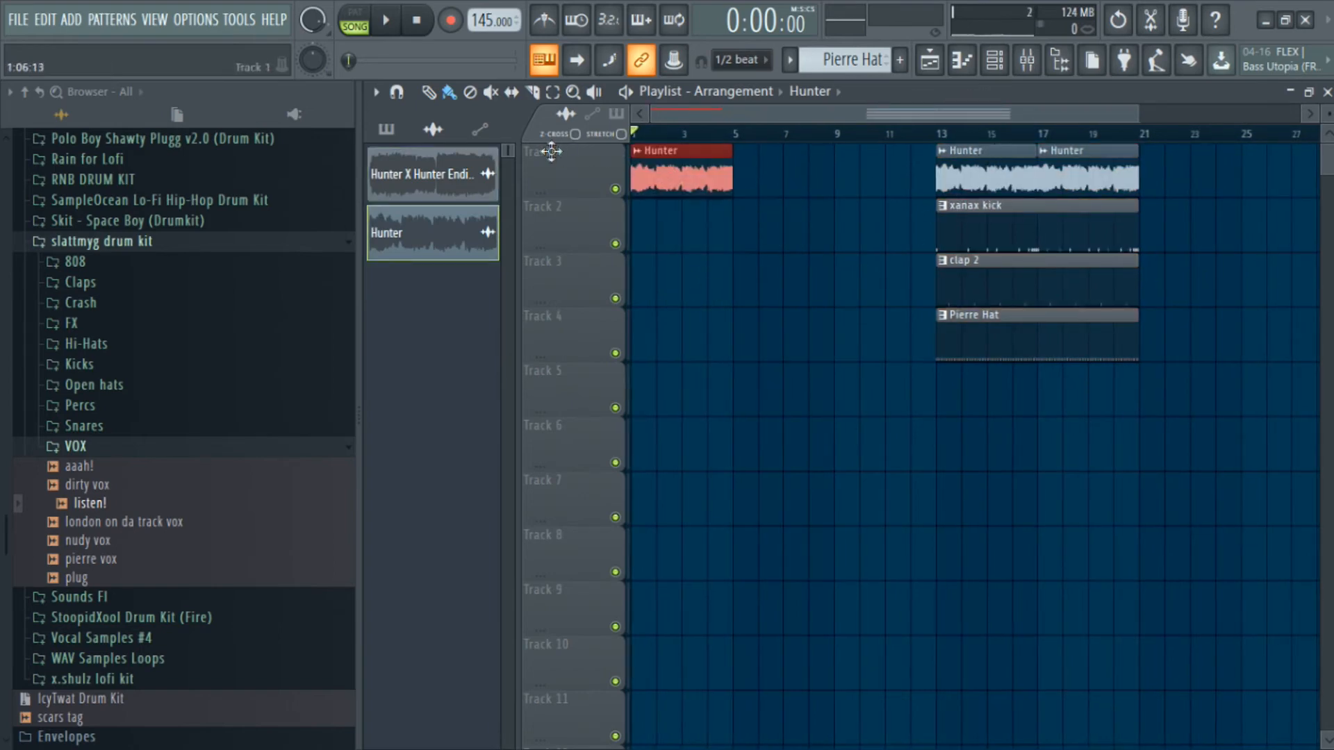
click(638, 157)
click(677, 297)
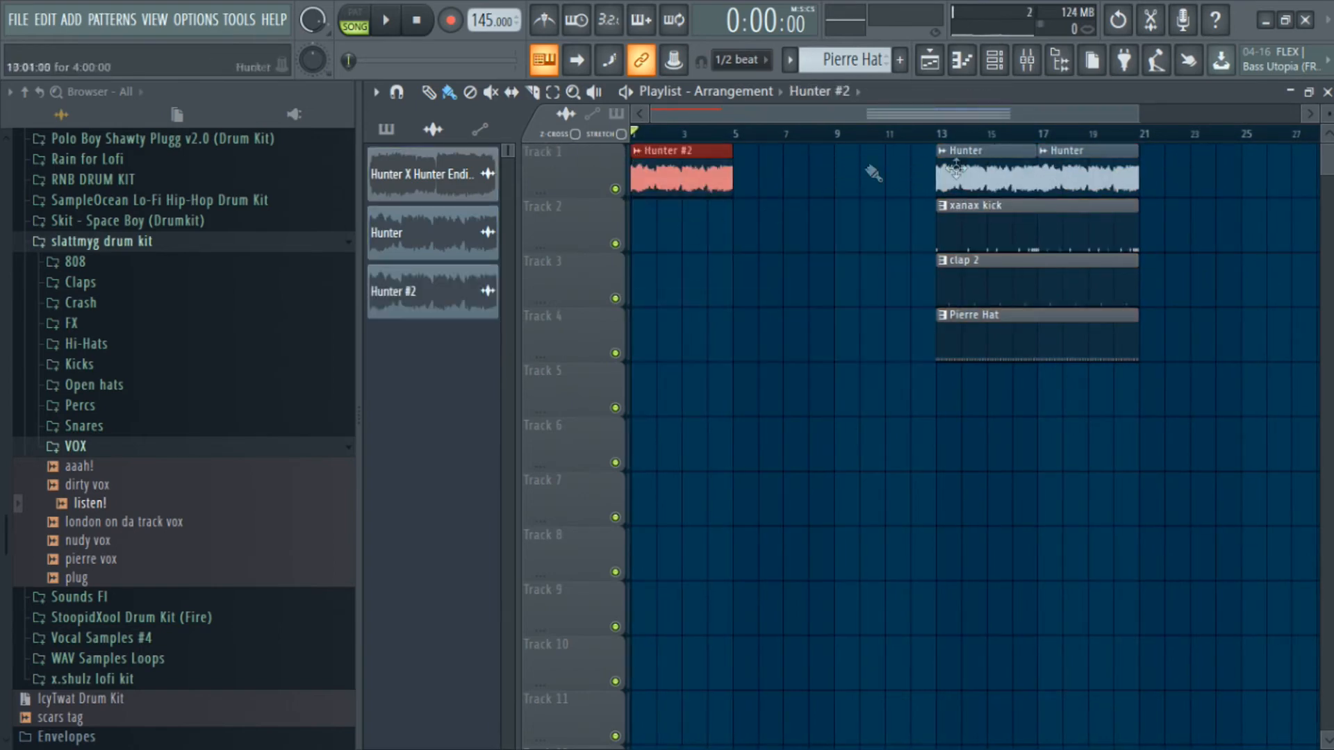
double_click(695, 176)
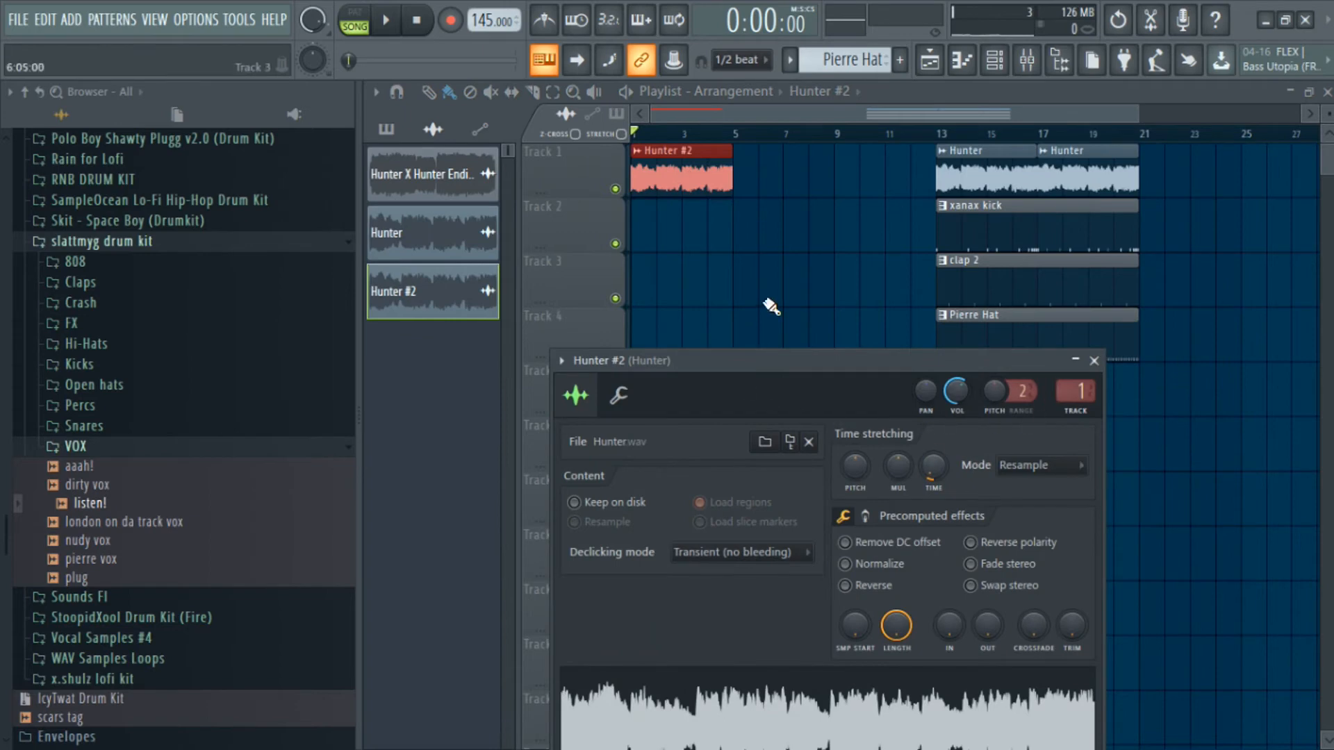
Reset the stretch time of the Hunter #2 sample and play the arrangement.
right_click(933, 467)
click(958, 483)
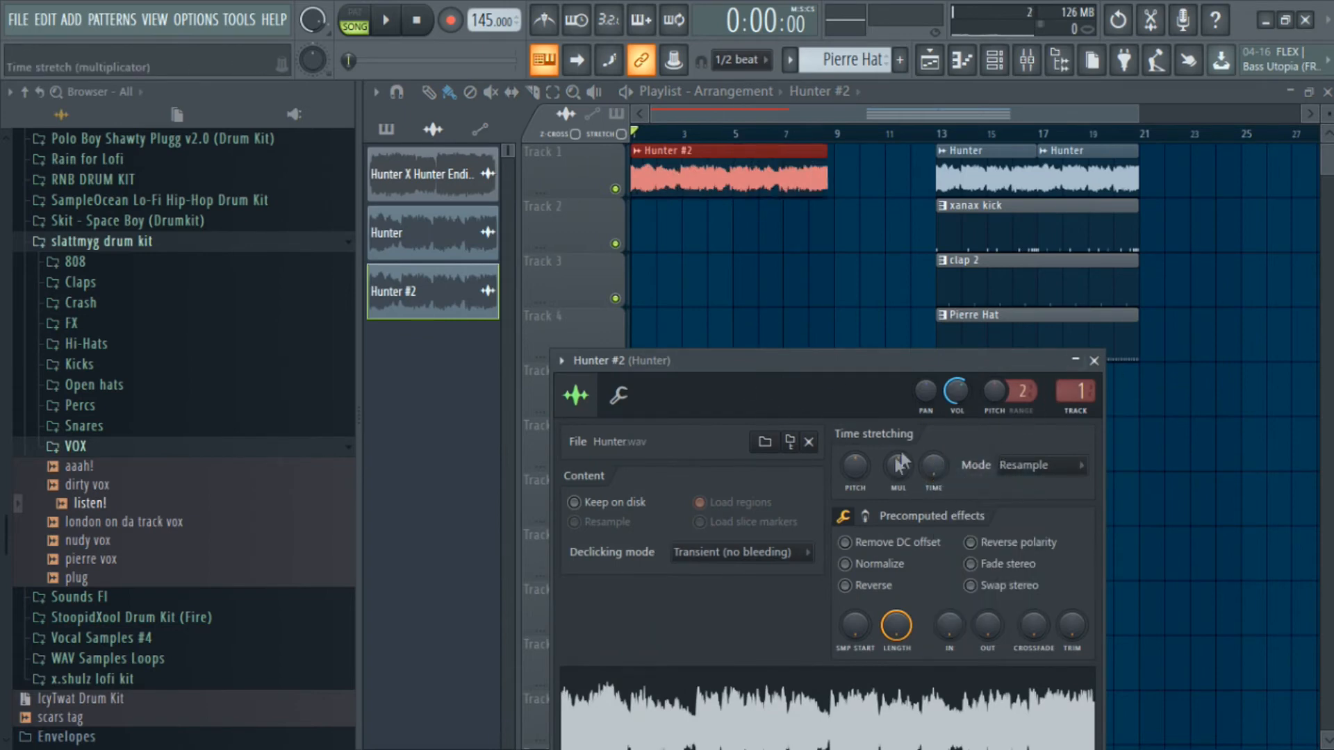
key(space)
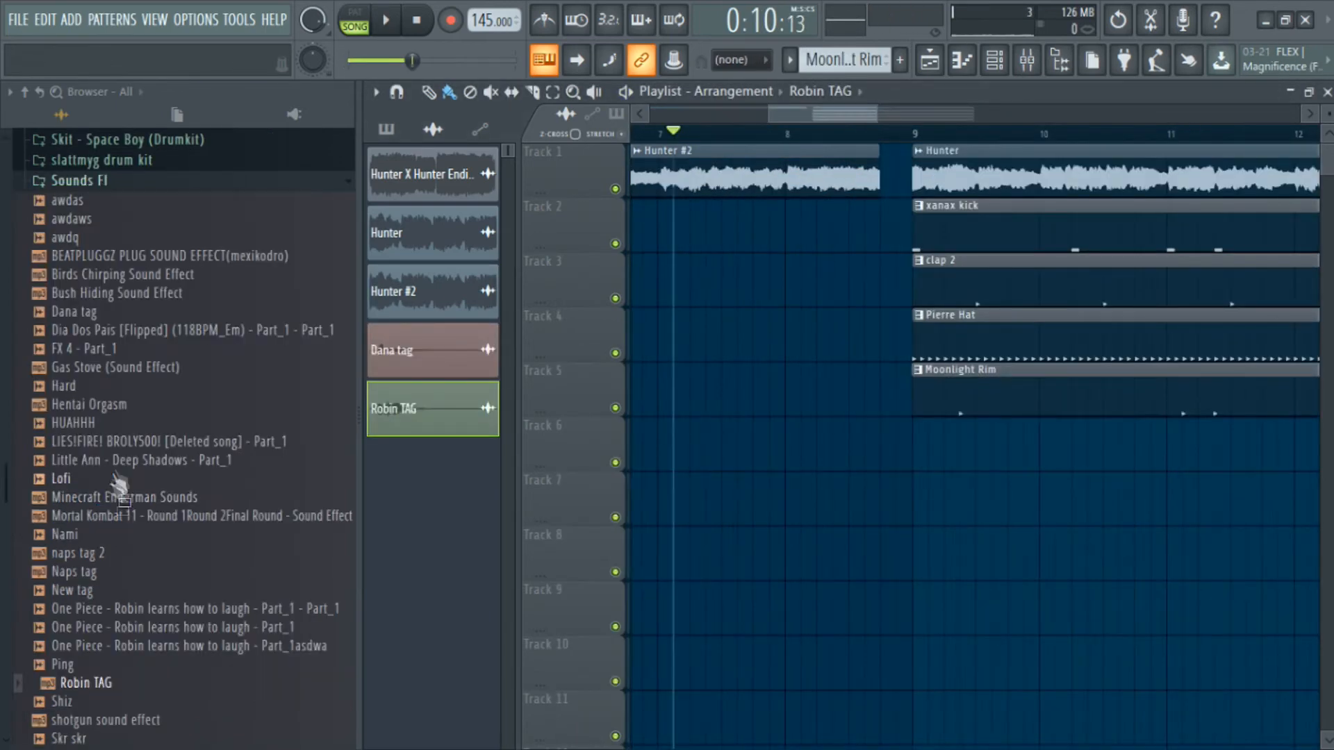
Place the Hentai Orgasm sample from the Sounds FI folder on track 6, starting just before bar 9, and play it.
drag(104, 405, 902, 461)
scroll(902, 461, down, 4)
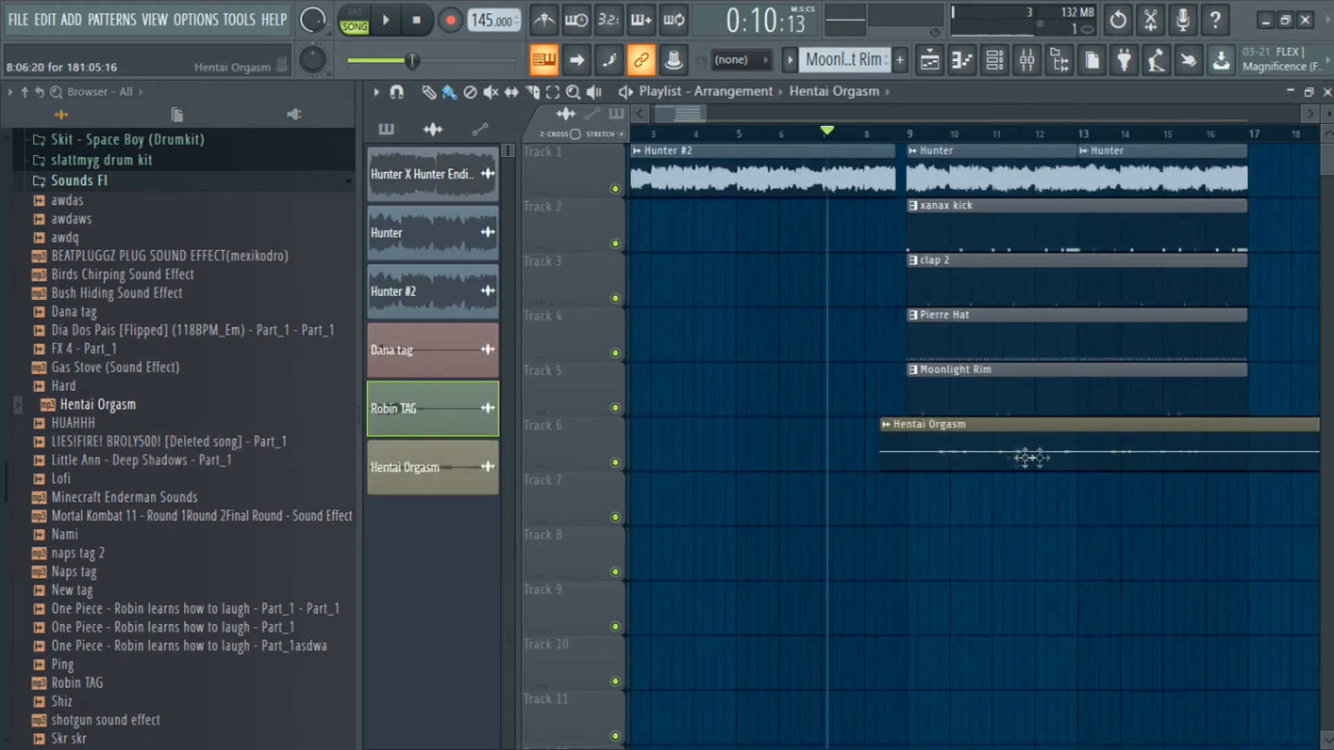
key(space)
scroll(1139, 458, up, 4)
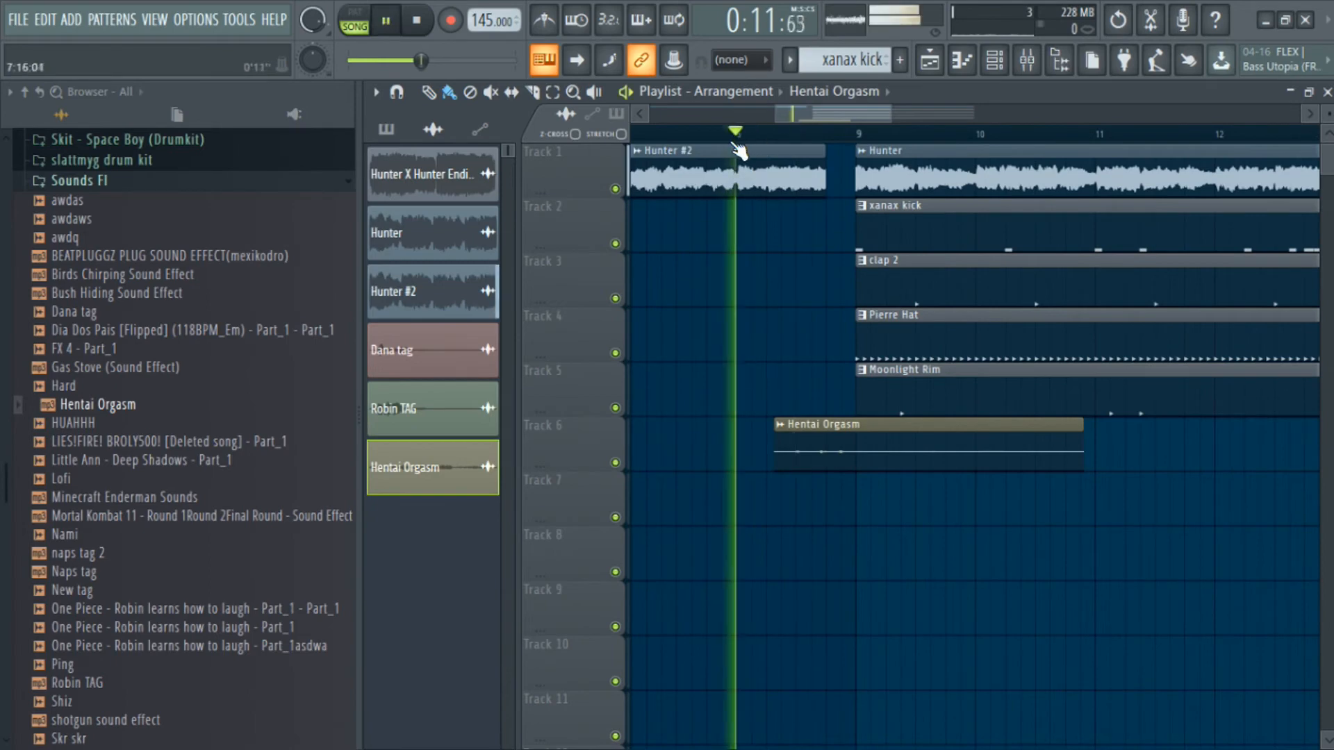
Fine-tune the Hentai Orgasm clip's position before bar 9 during playback and adjust its channel volume.
key(space)
key(space)
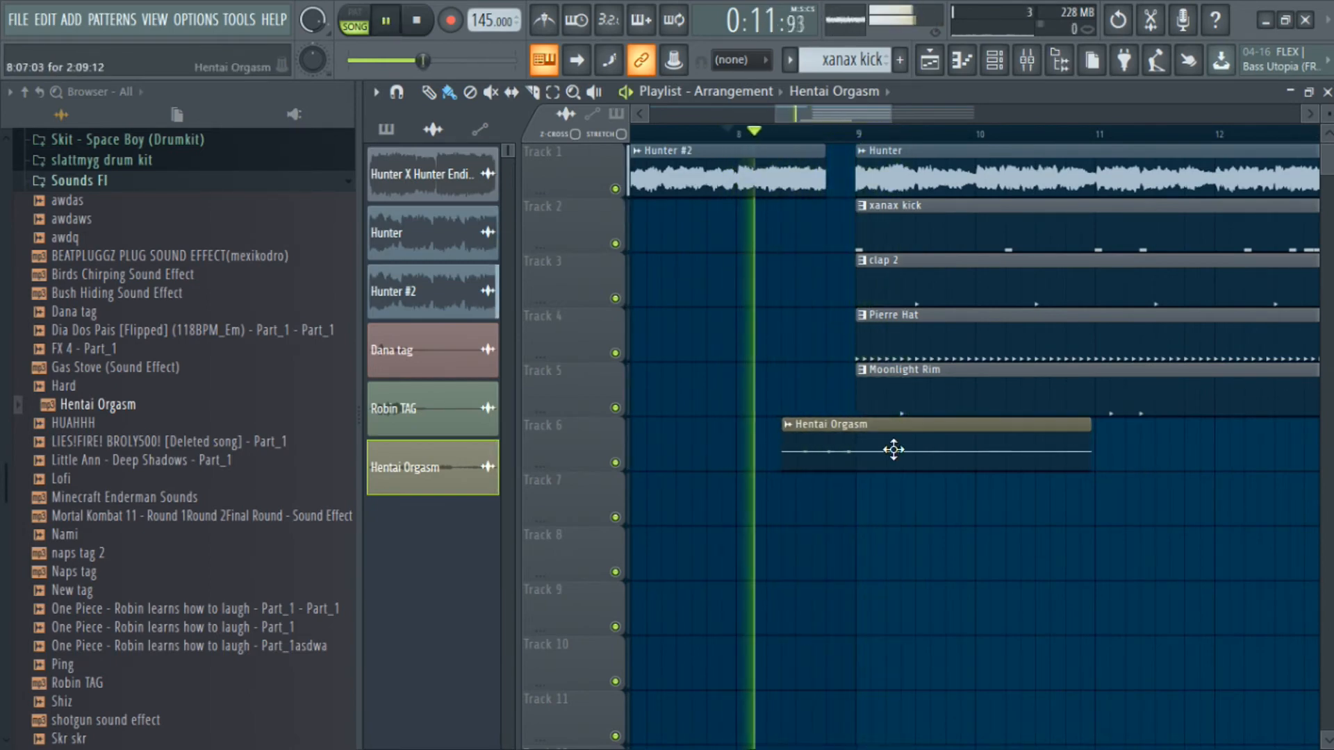
drag(898, 449, 891, 451)
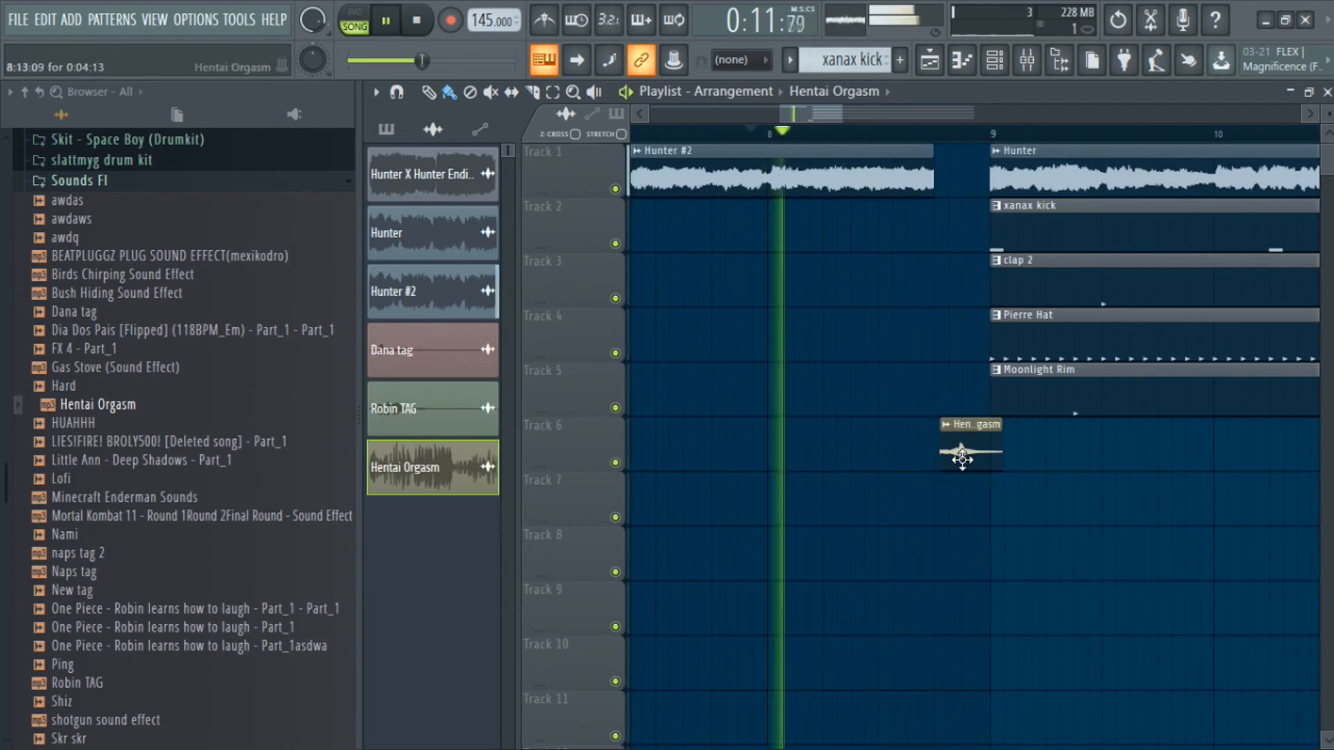
double_click(963, 459)
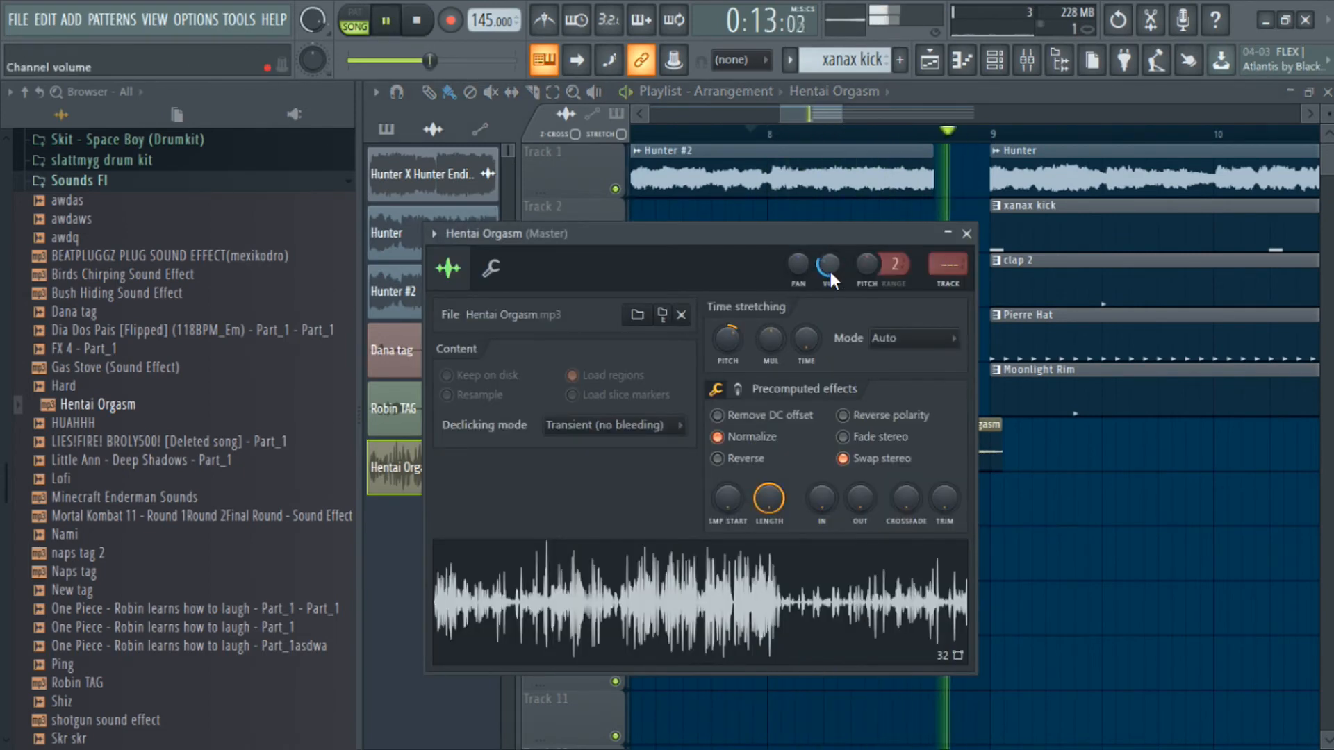
mouse_move(828, 269)
mouse_down()
mouse_move(829, 299)
mouse_move(831, 268)
mouse_up()
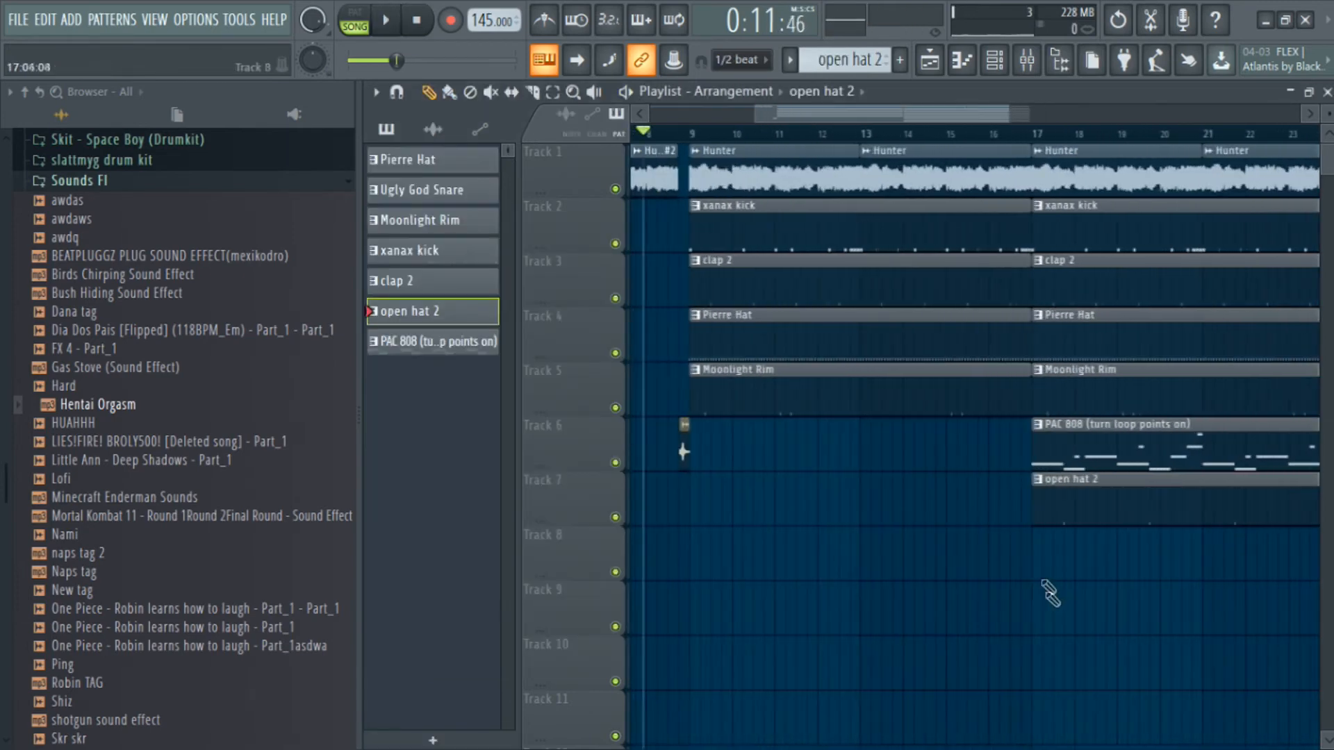
Shorten the xanax kick clip on track 2 to bars 9–13 and repeat it from bar 13 to 17.
scroll(1056, 542, up, 3)
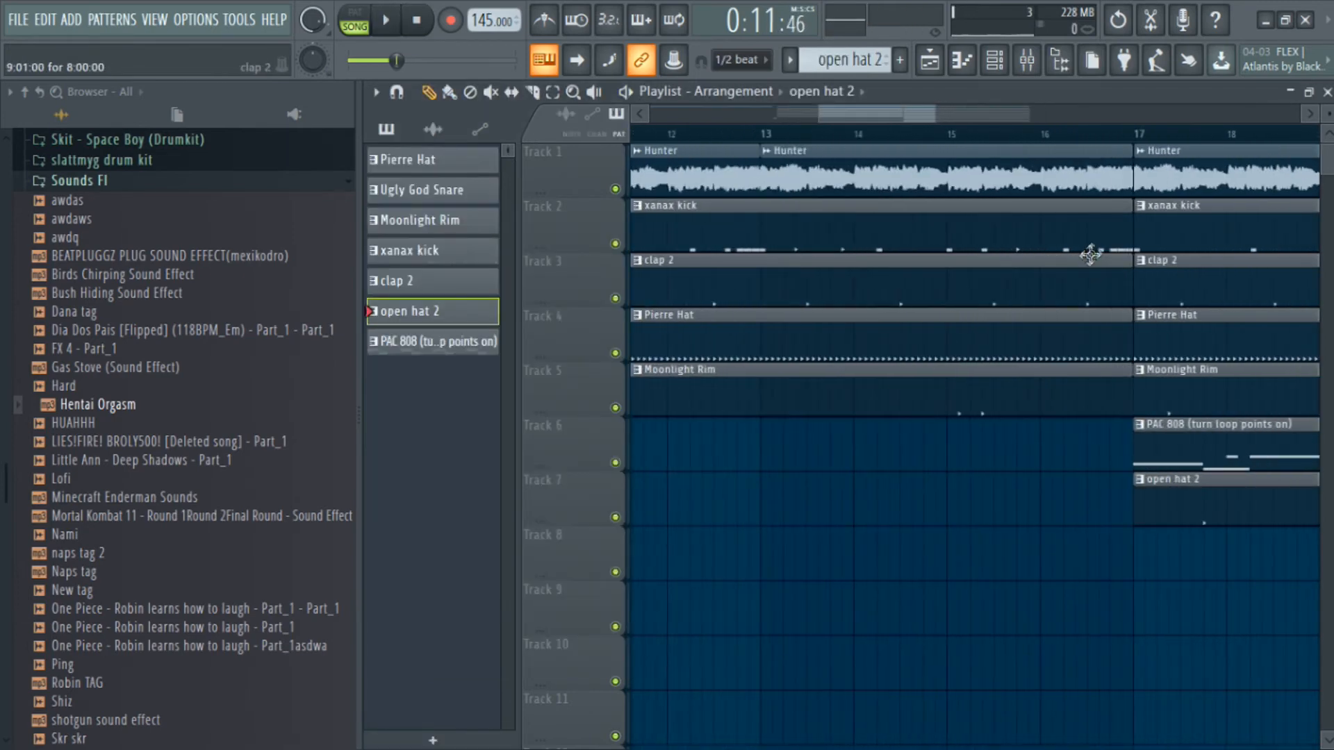
drag(1125, 243, 952, 287)
scroll(757, 293, down, 4)
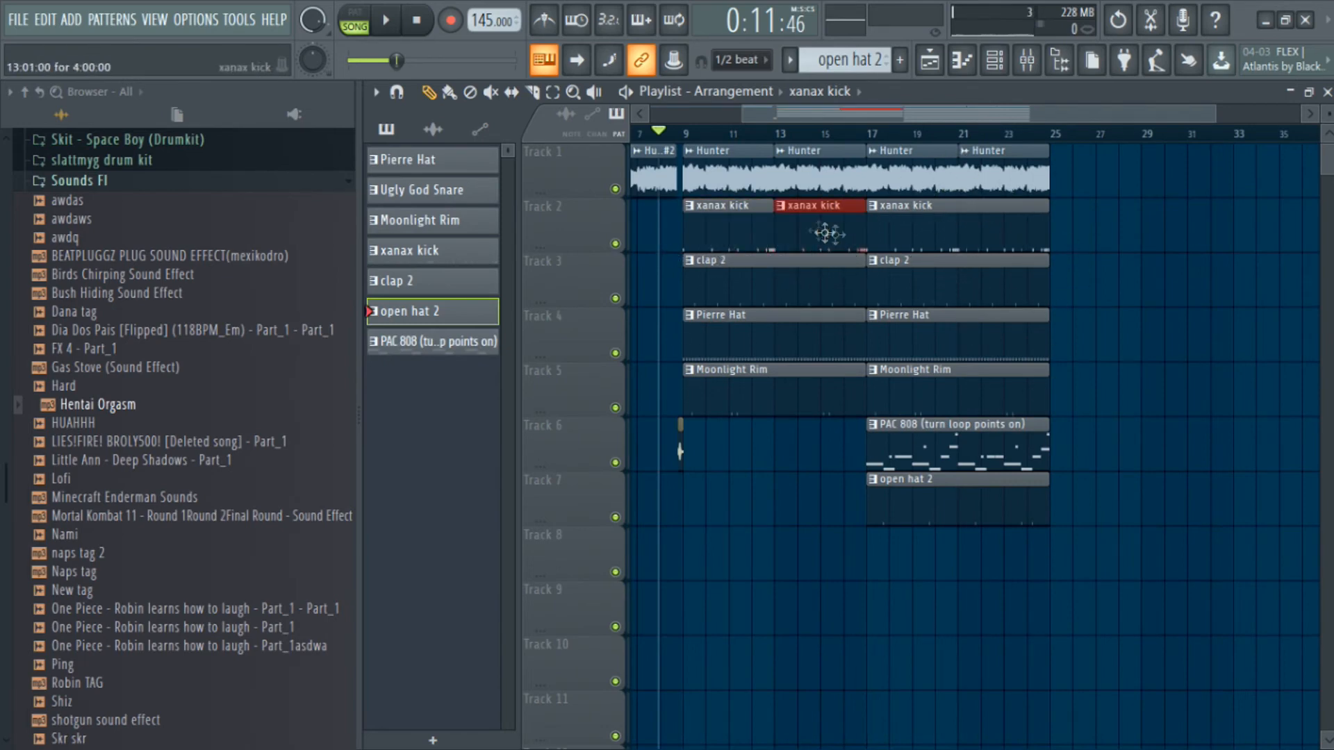
scroll(844, 238, up, 3)
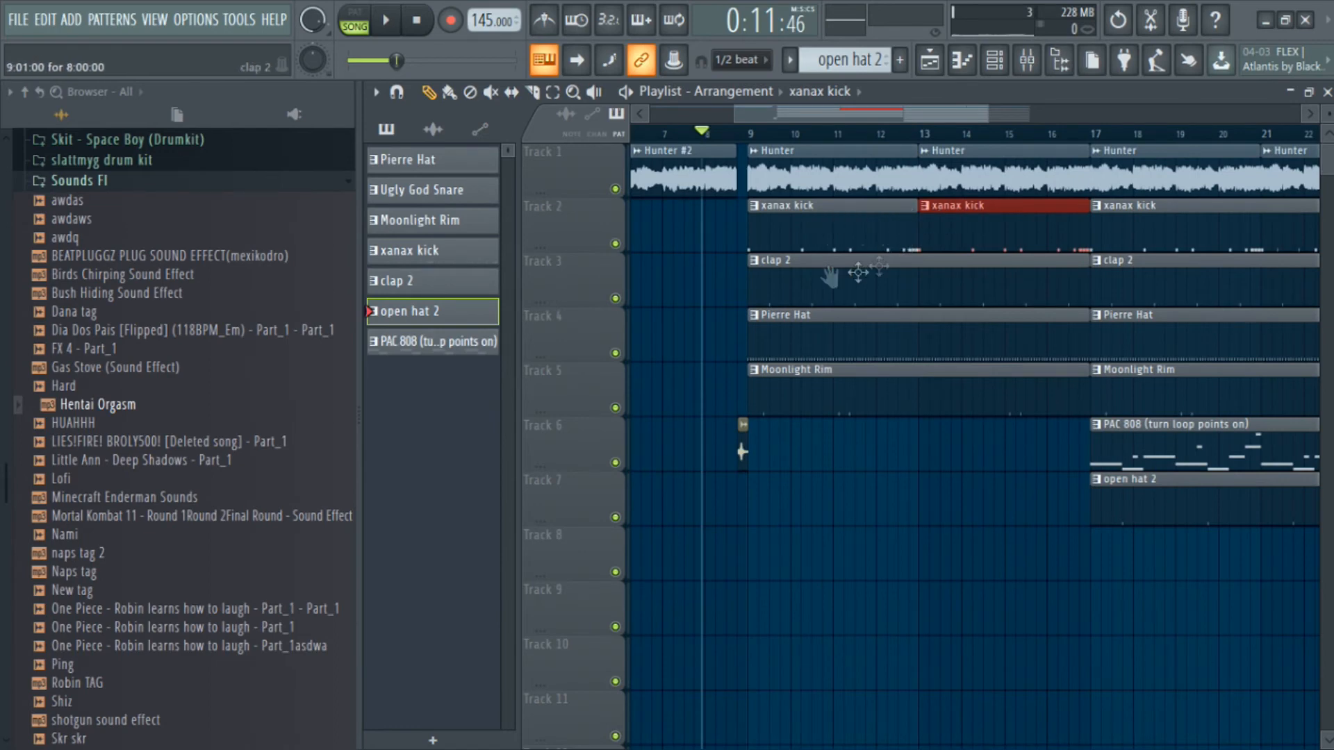
scroll(892, 260, right, 2)
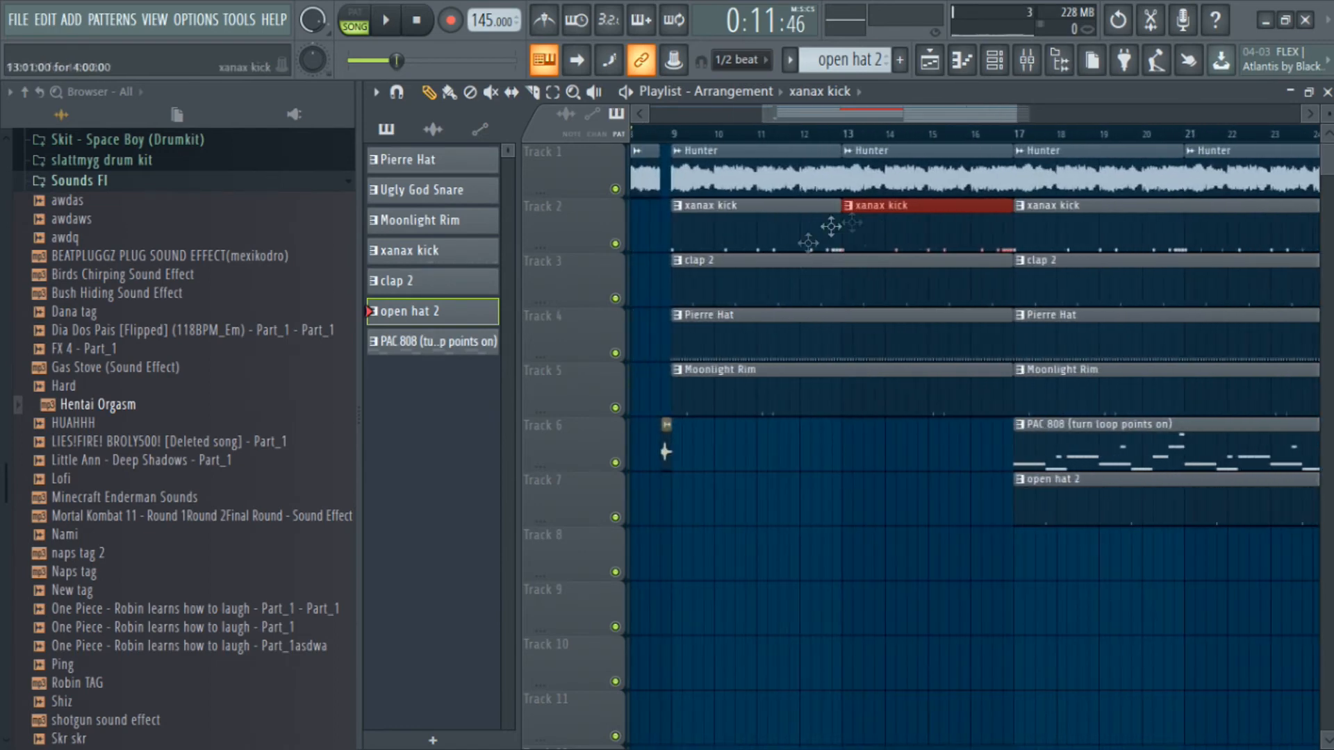
scroll(852, 263, down, 3)
scroll(931, 222, up, 3)
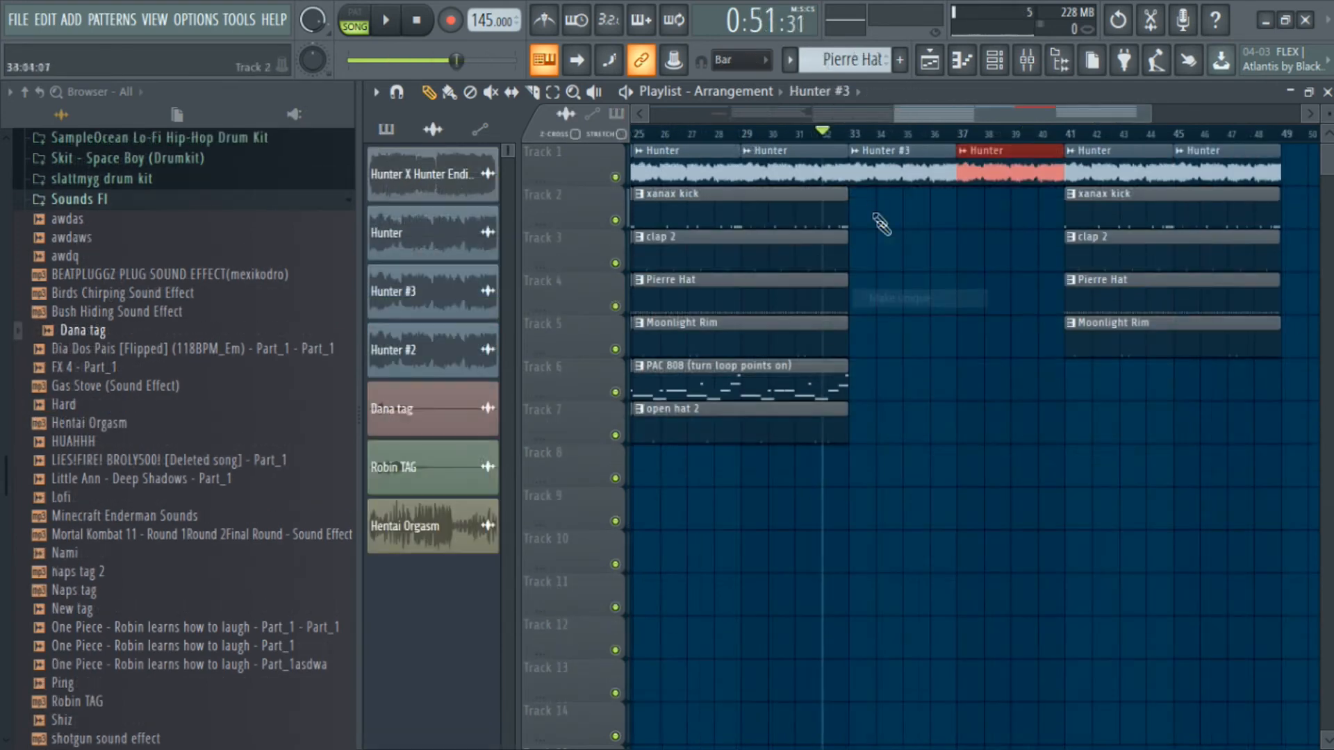
Move the Hunter #3 mixer track to insert 2 beside Hunter and rename it Hunter Lower.
double_click(869, 179)
key(F9)
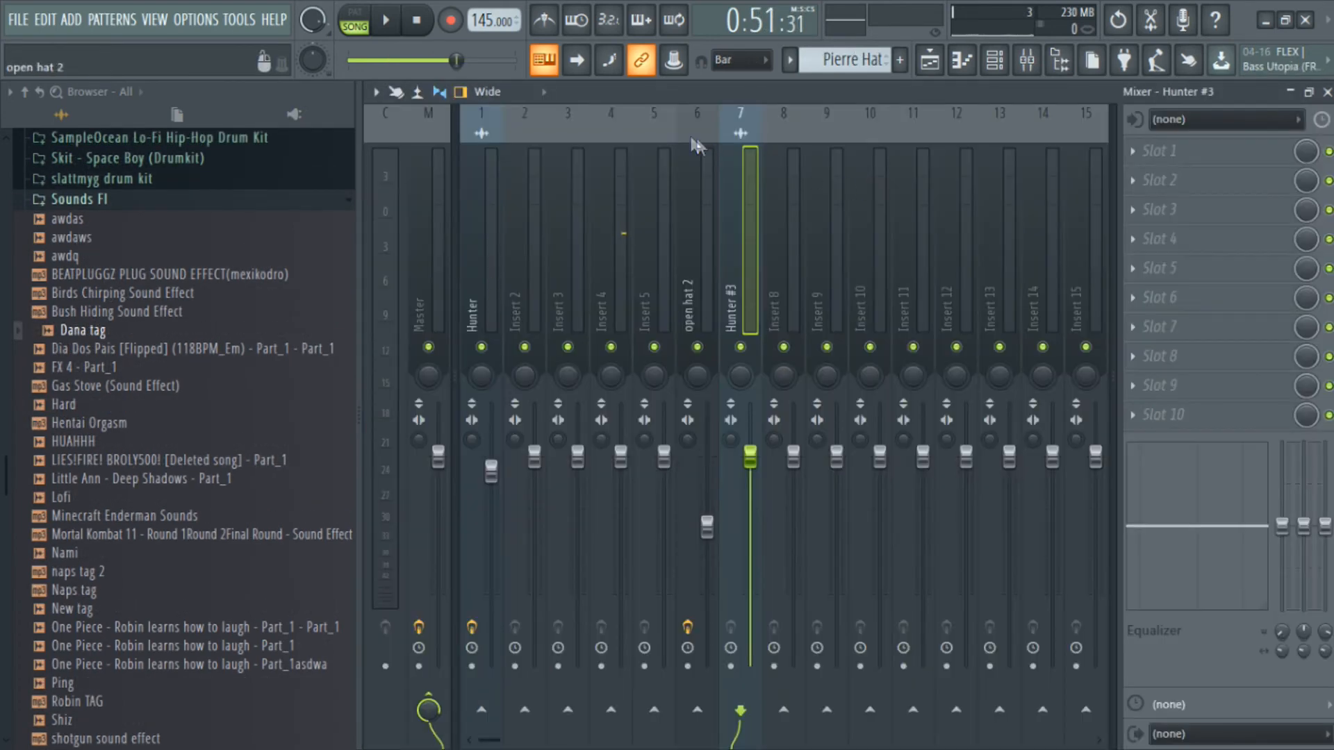
drag(698, 268, 522, 265)
right_click(522, 265)
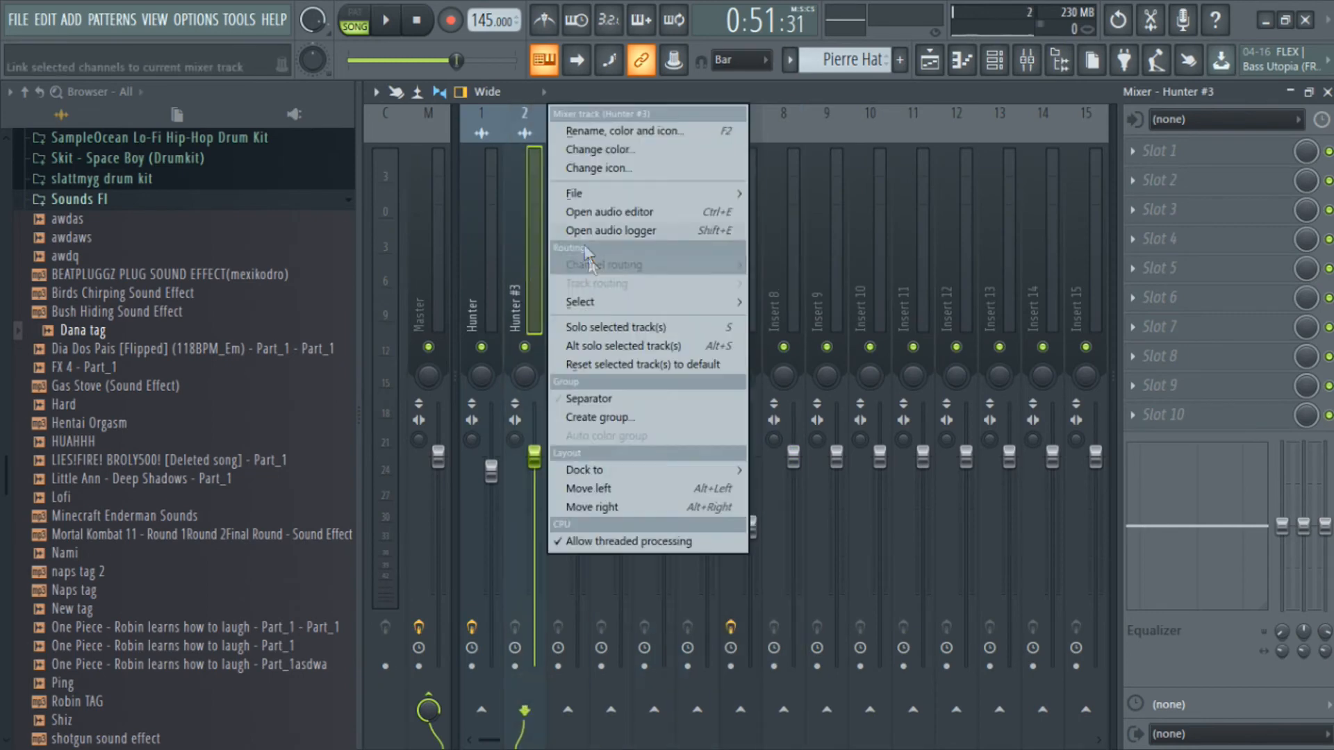
click(599, 132)
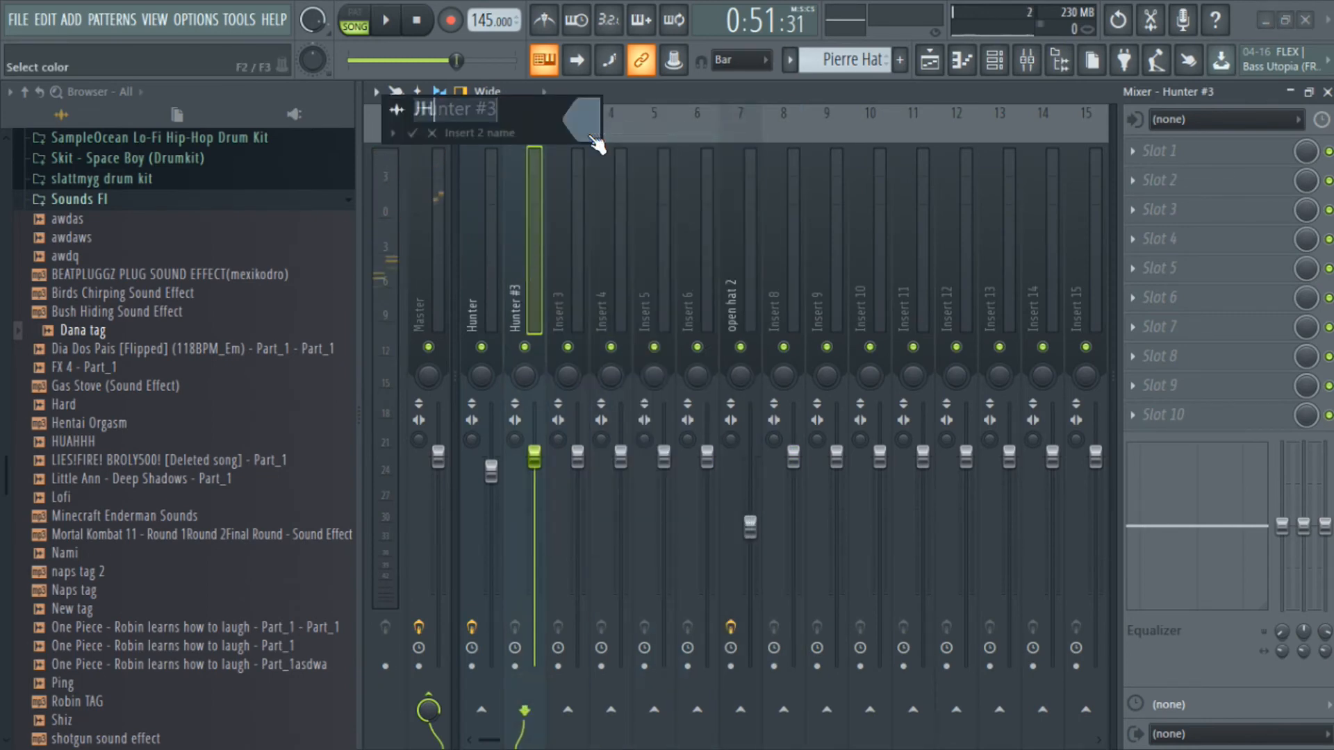
text(Hunter Lower)
key(Return)
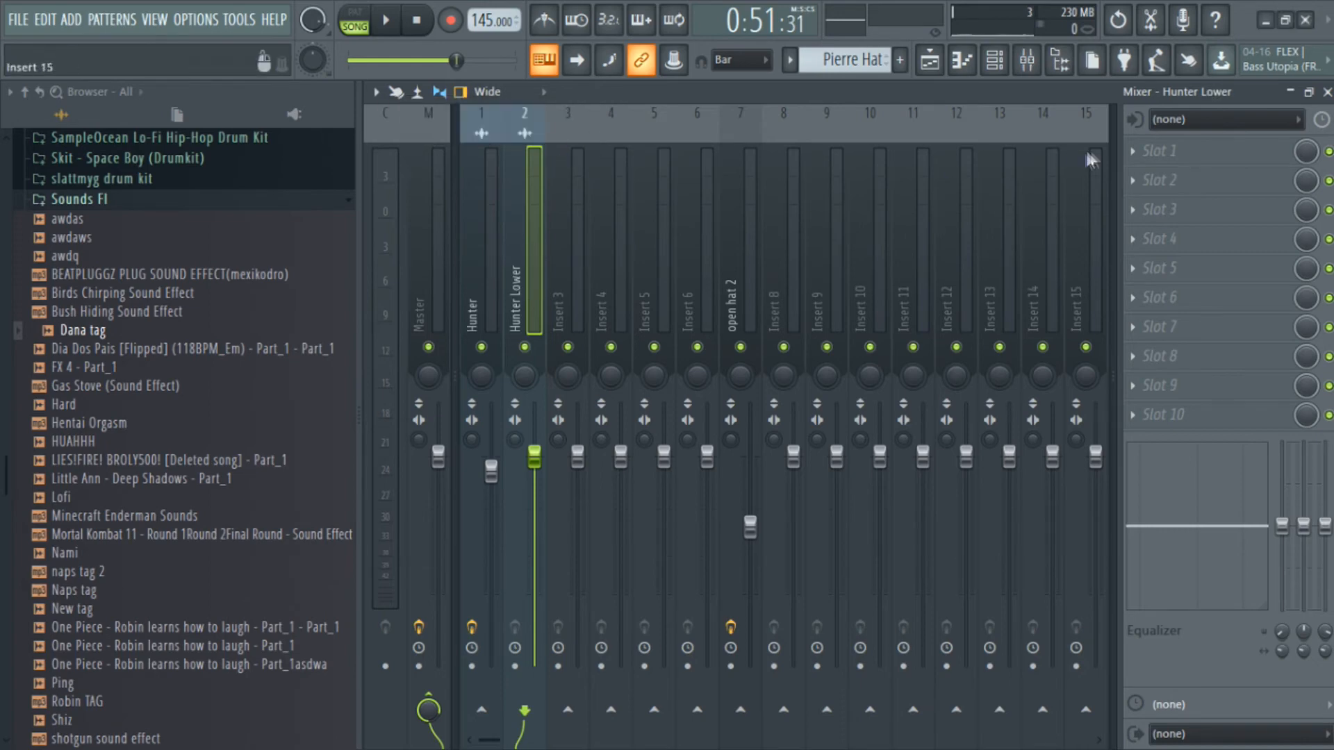
Add Fruity Parametric EQ 2 to slot 1 of Hunter Lower and set band 7 to -18 dB at about 776 Hz.
click(1167, 151)
click(798, 665)
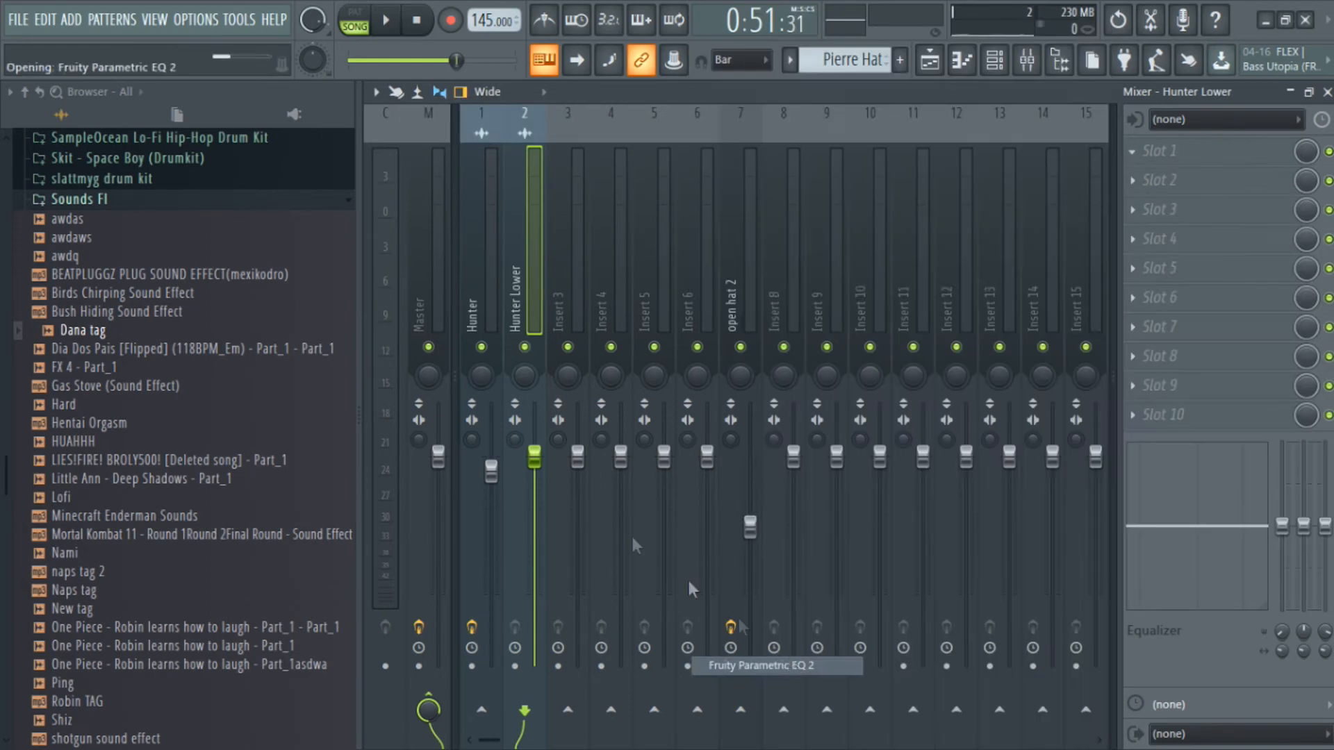
drag(725, 341, 609, 426)
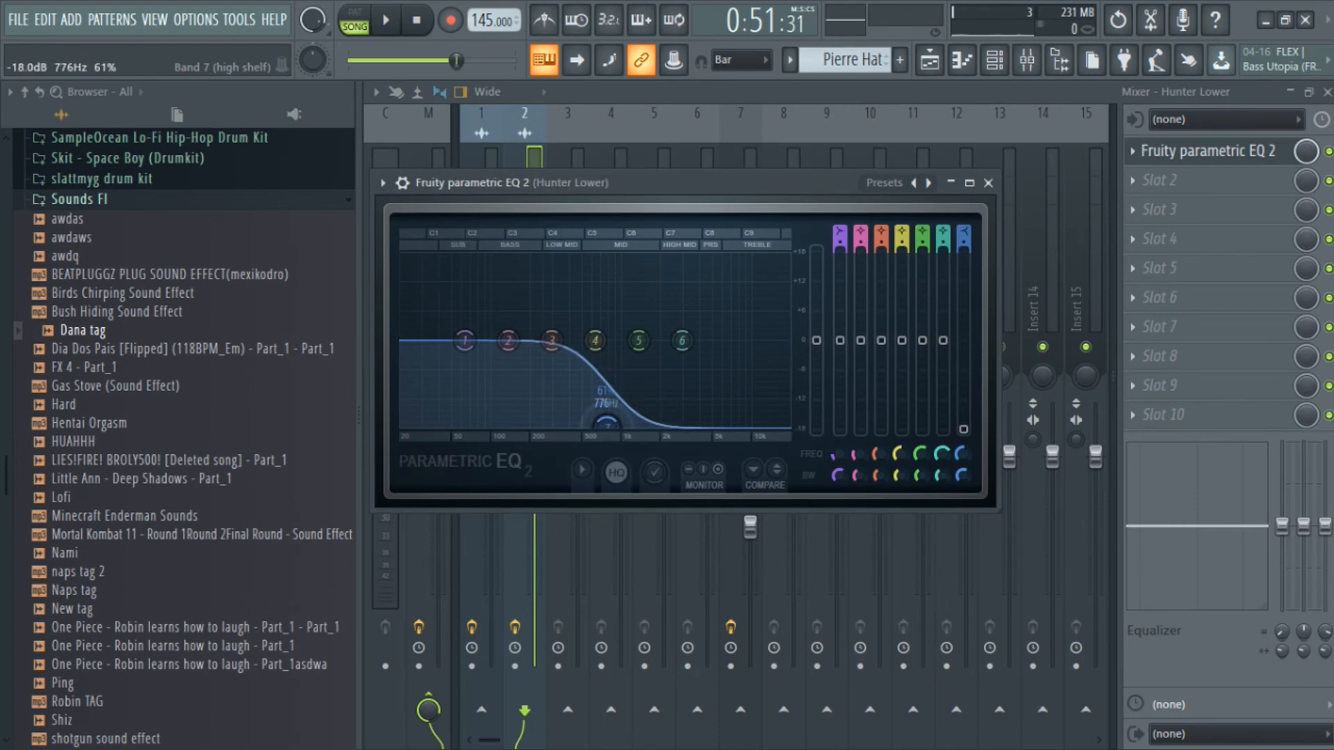
Replace the Hunter clip at bar 37 in the playlist with a duplicate of the Hunter #3 clip while playing.
click(931, 60)
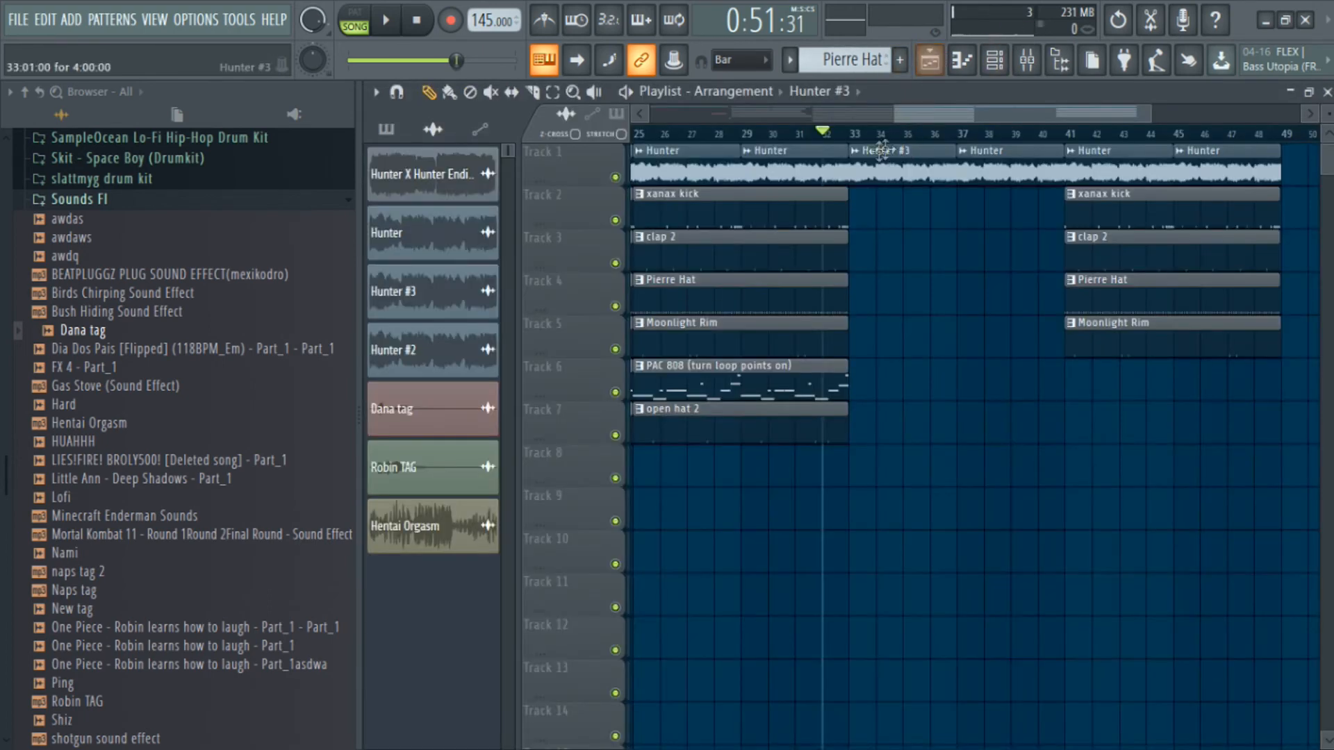
key(space)
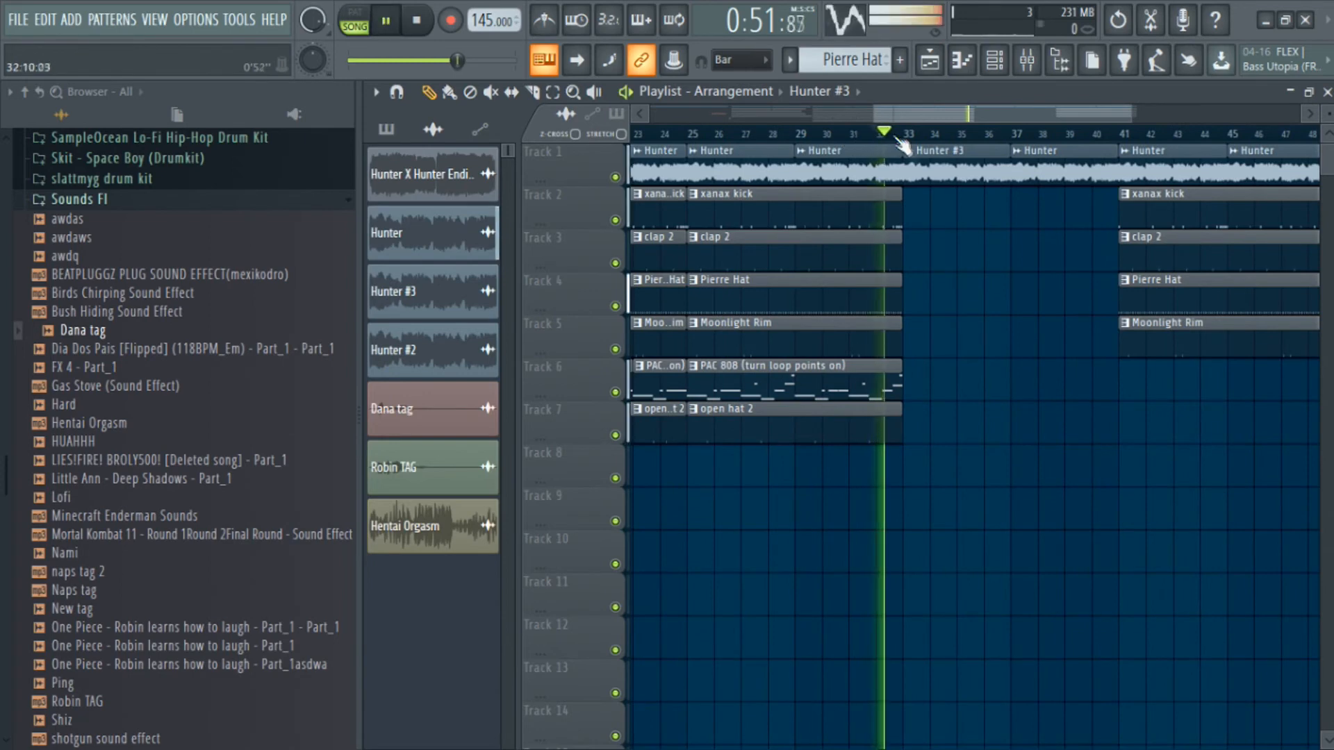
scroll(924, 185, up, 3)
right_click(1154, 173)
ctrl+click(970, 182)
key(ctrl+b)
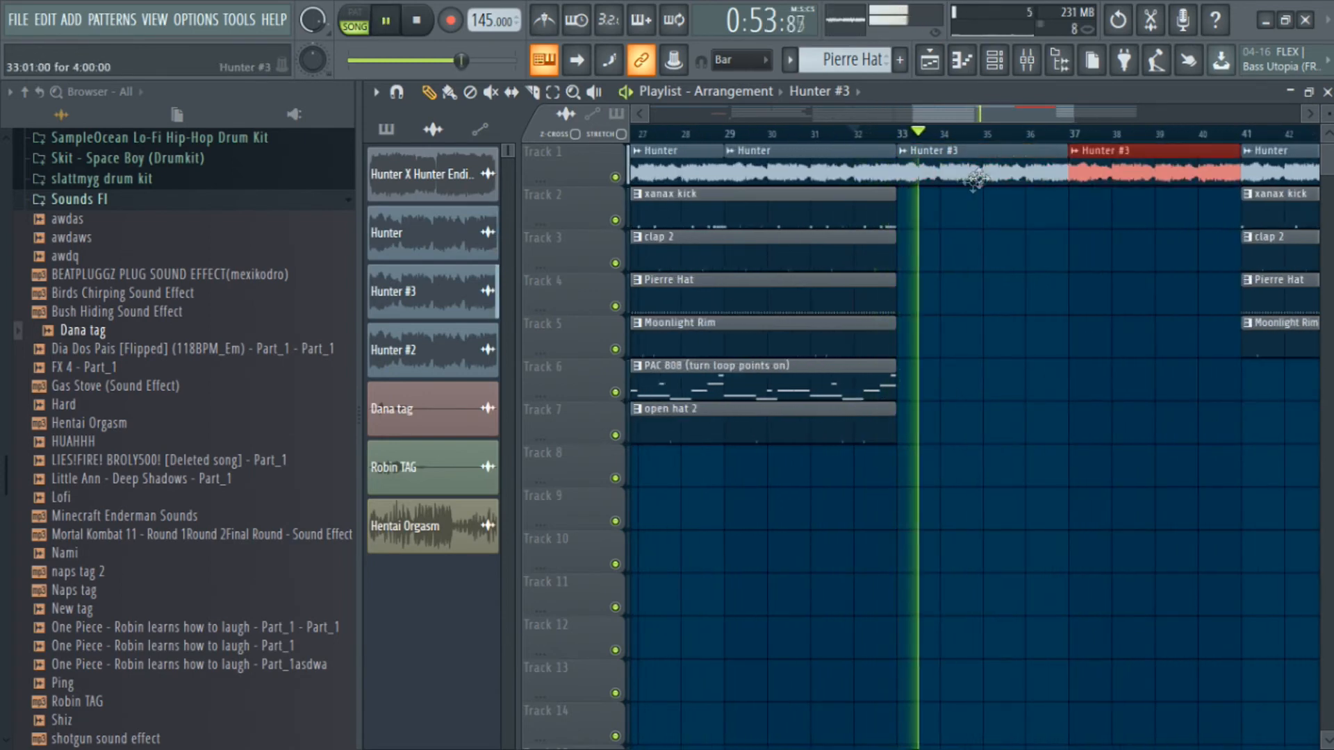
Set band 7 of the Hunter Lower EQ to -18 dB at about 686 Hz.
click(1027, 60)
click(1209, 151)
drag(549, 421, 600, 423)
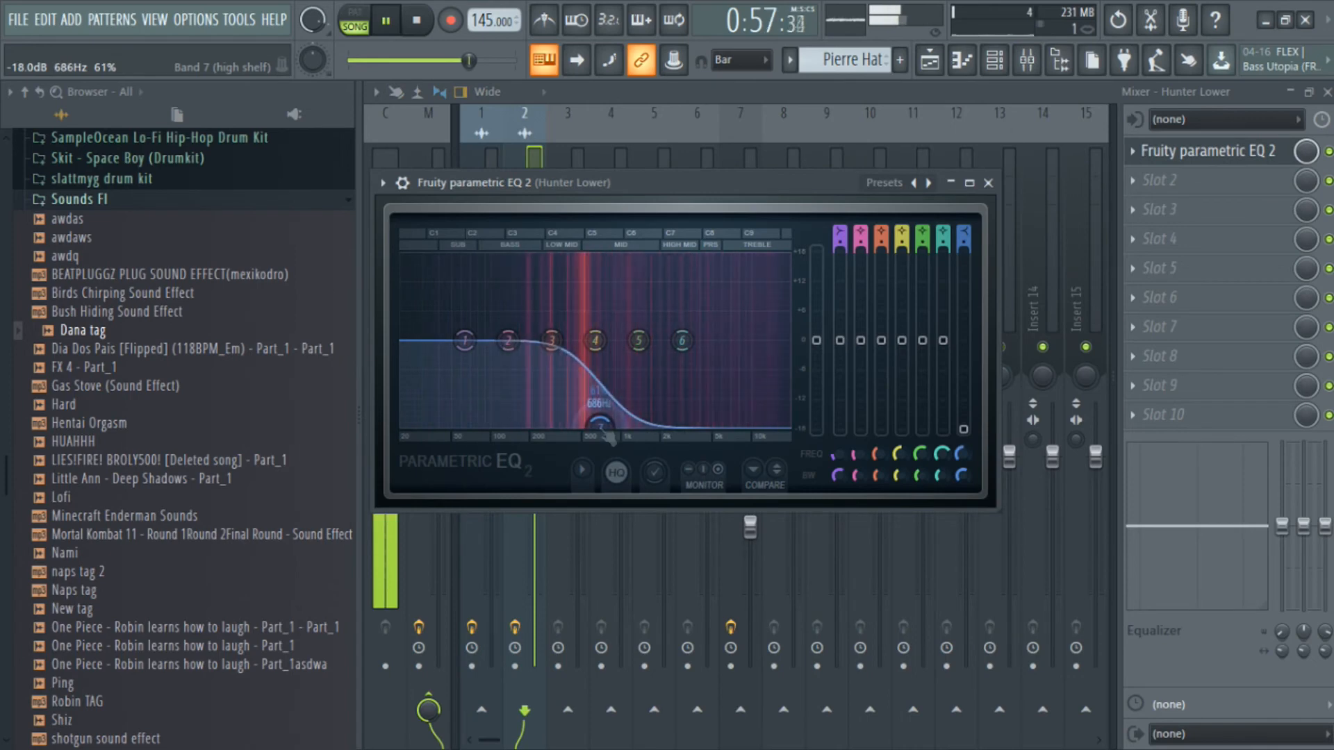
Duplicate the Pierre Hat clip on track 4 to bars 33–41 of the playlist and play from before it.
click(928, 63)
key(space)
ctrl+click(844, 285)
key(ctrl+b)
key(space)
click(1020, 422)
right_click(1026, 422)
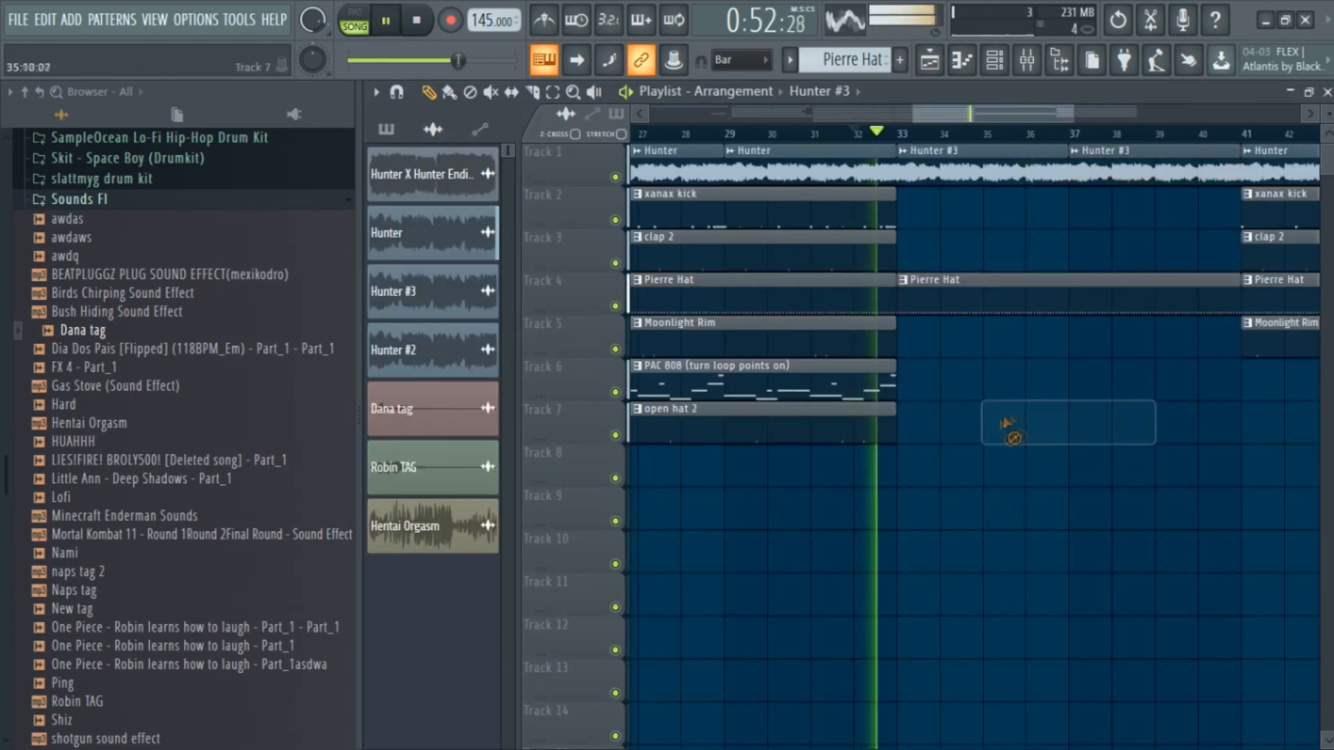
Shorten the clap 2 and PAC 808 clips on tracks 3 and 6 to end at bar 32 and audition the transition into bar 33.
drag(895, 238, 853, 238)
click(893, 216)
drag(894, 377, 854, 381)
key(space)
click(823, 152)
click(822, 134)
key(space)
scroll(898, 410, up, 1)
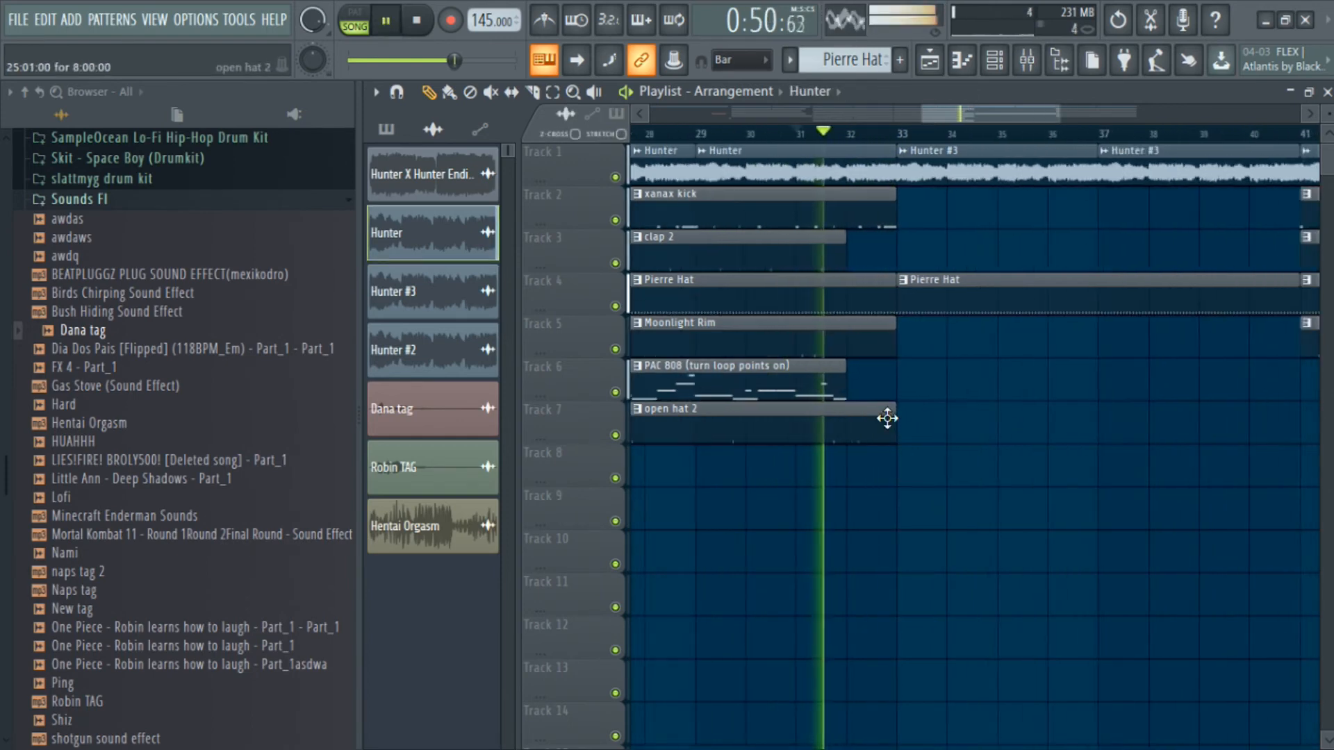
scroll(879, 403, down, 1)
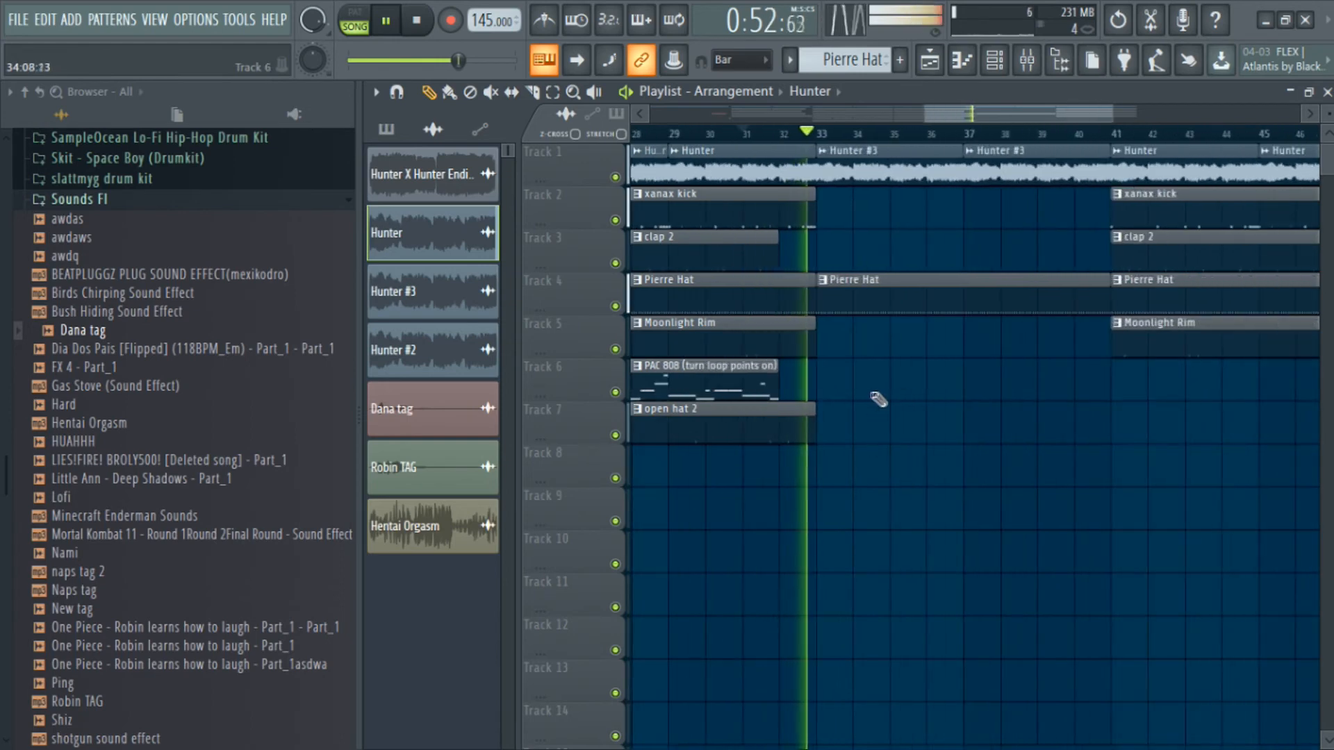
scroll(883, 368, down, 2)
key(space)
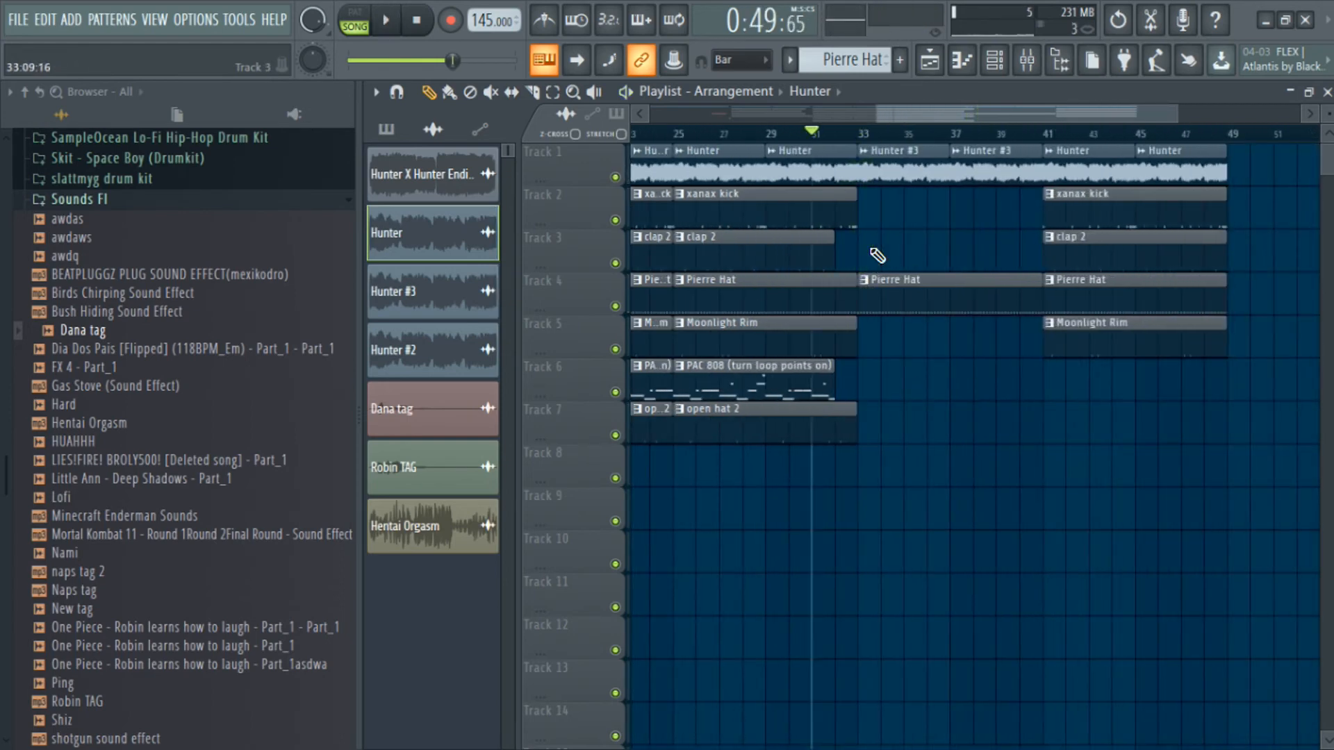
Add a clap 2 clip on track 3 at bars 33–41, play it, and select the open hat 2 clip at bar 25.
click(634, 256)
key(space)
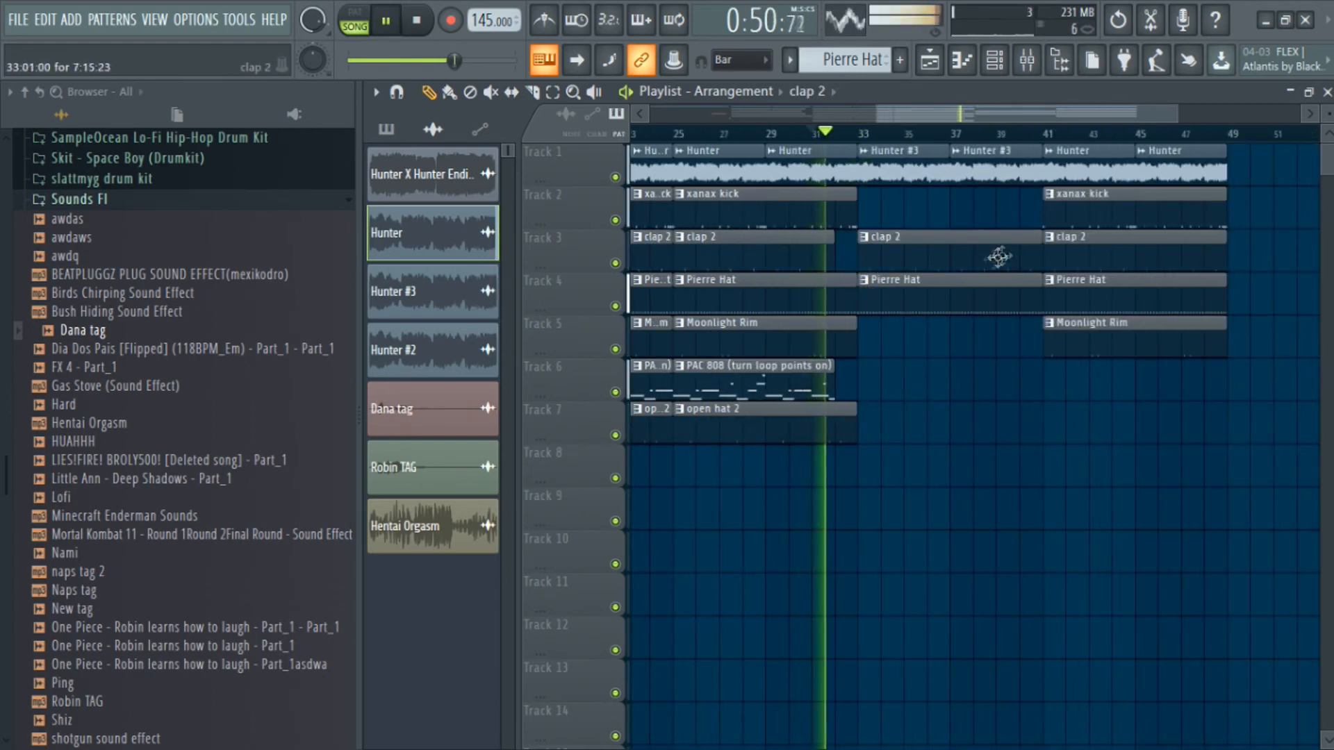
scroll(914, 363, up, 1)
scroll(910, 364, down, 2)
ctrl+click(814, 434)
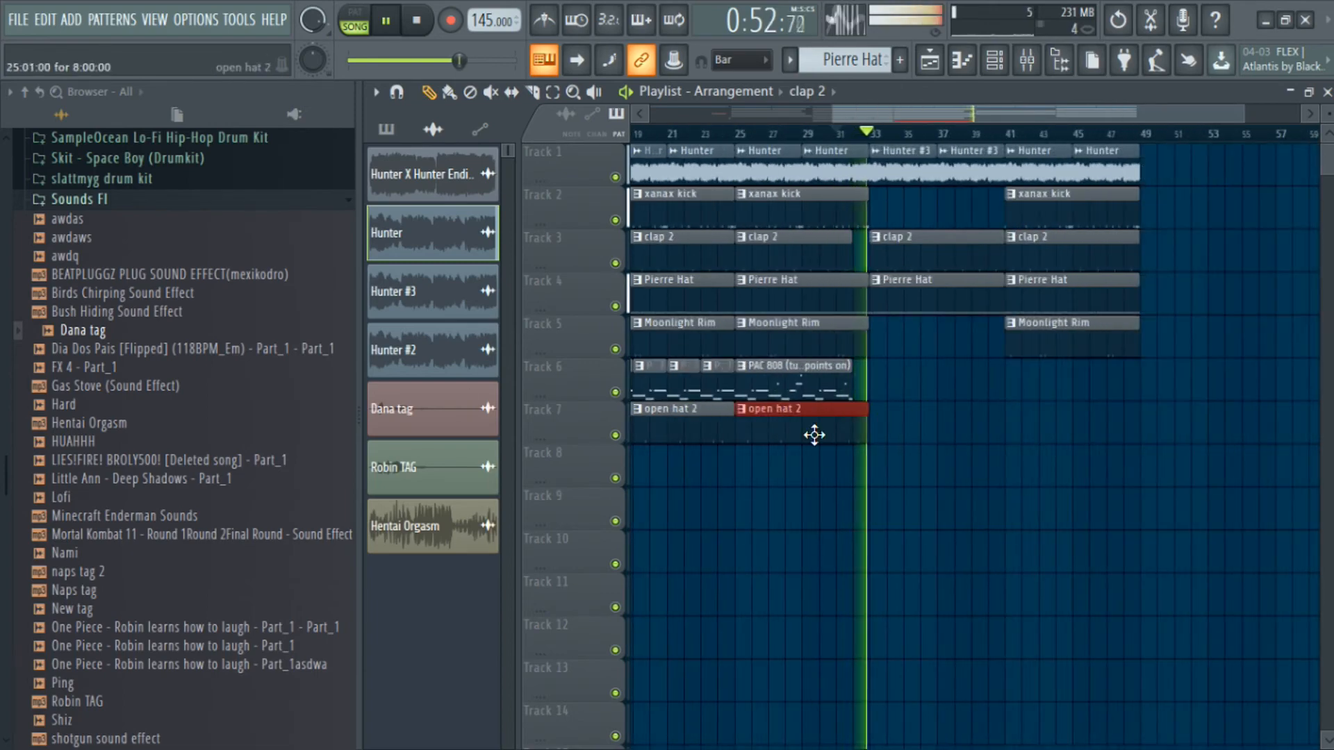
scroll(840, 427, down, 1)
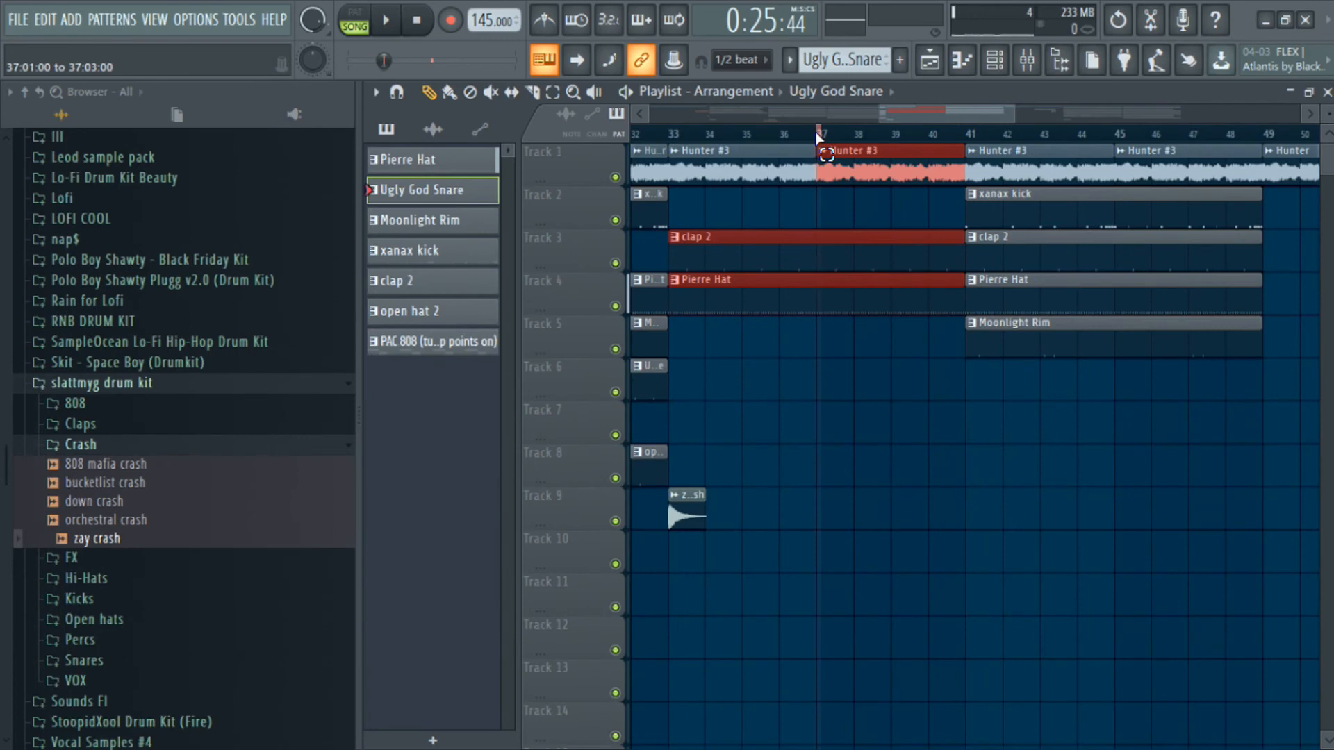
Select the playlist time range from bar 37 to bar 41.
drag(820, 132, 927, 132)
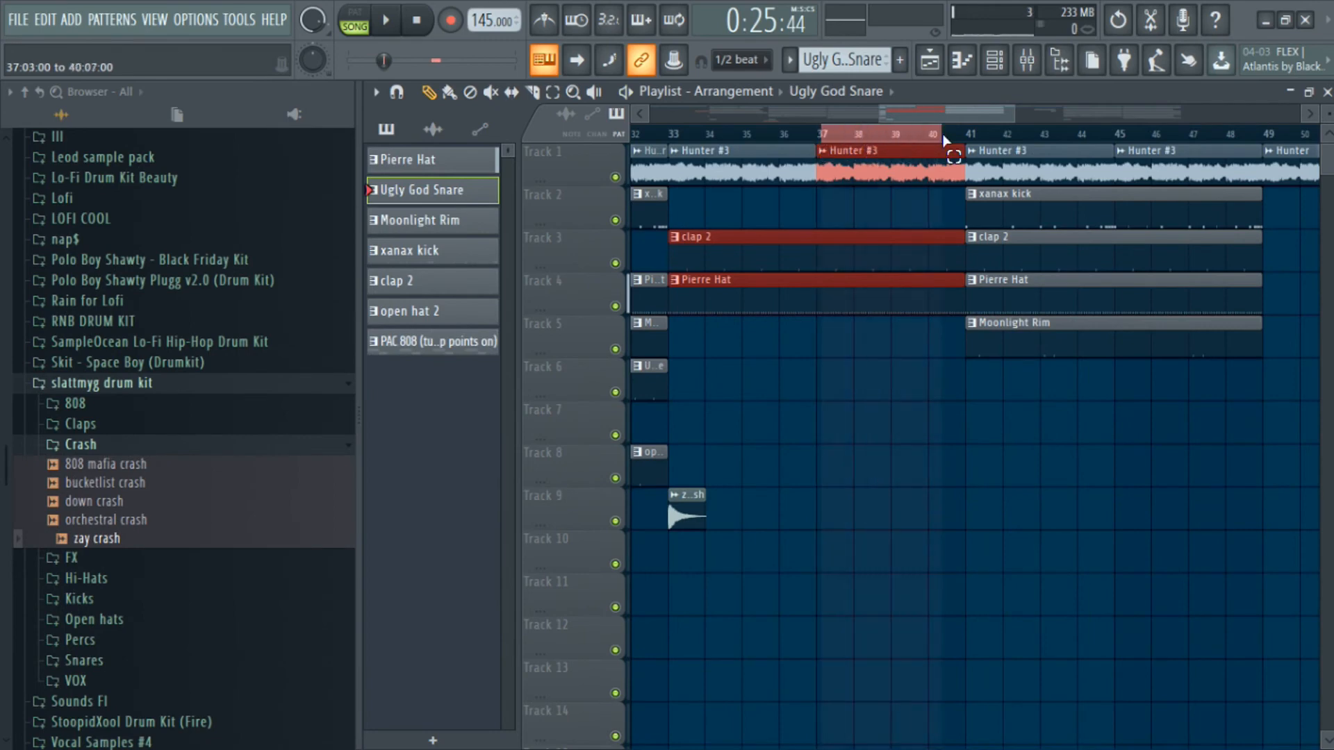
click(815, 138)
drag(816, 137, 969, 170)
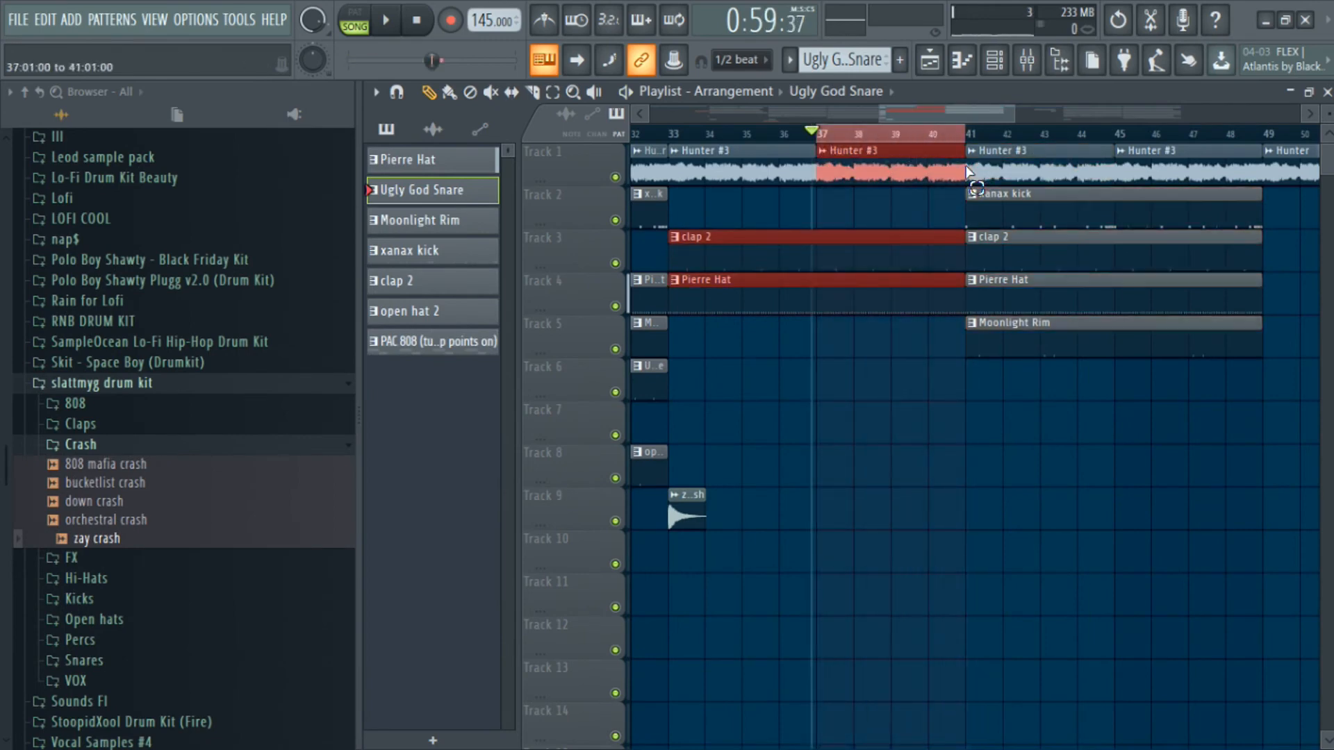
Load Fruity Love Philter into slot 2 of the Master mixer track.
click(1020, 67)
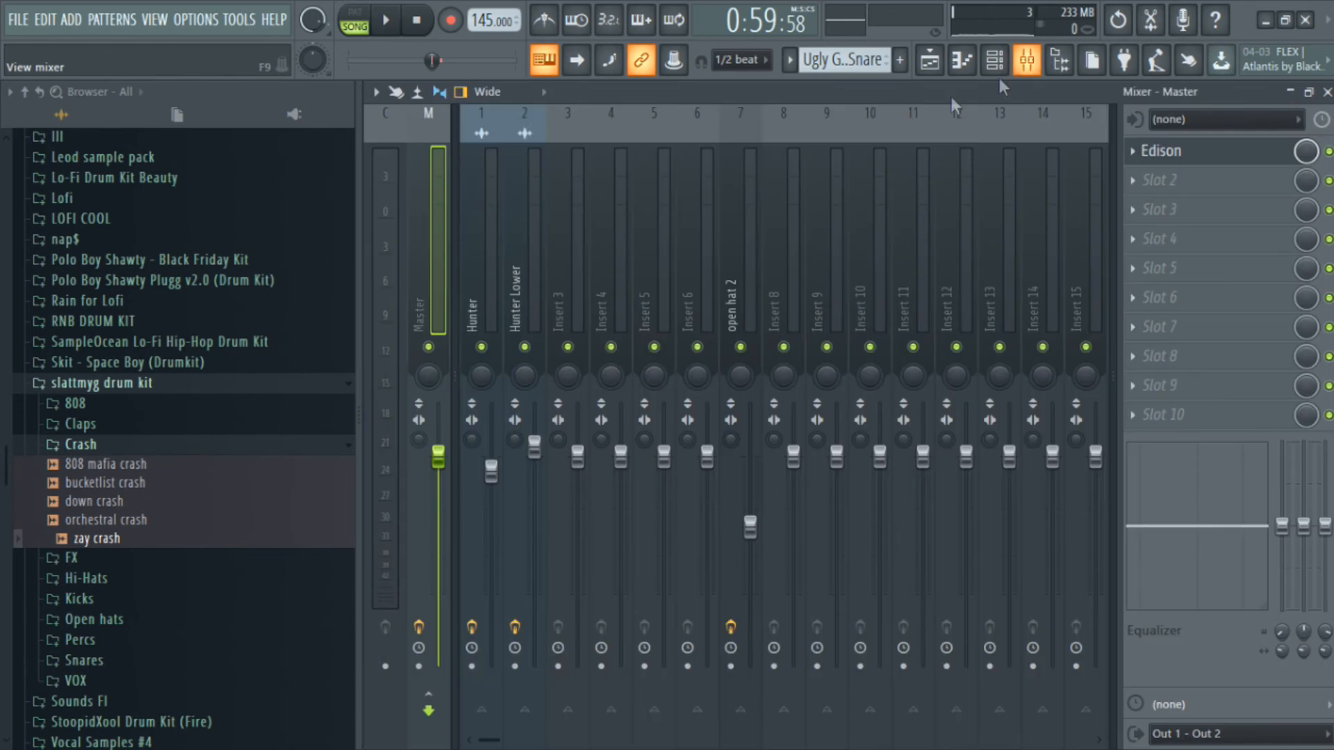
click(1209, 185)
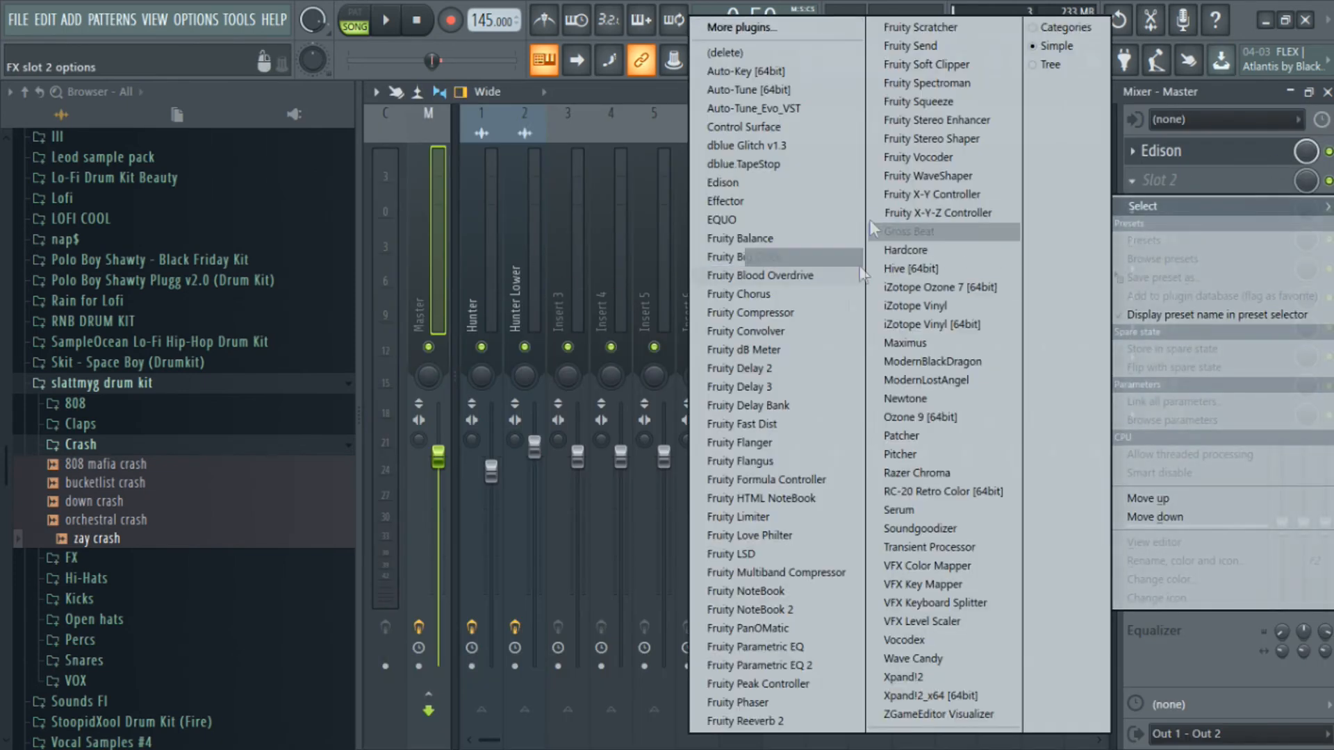
click(750, 535)
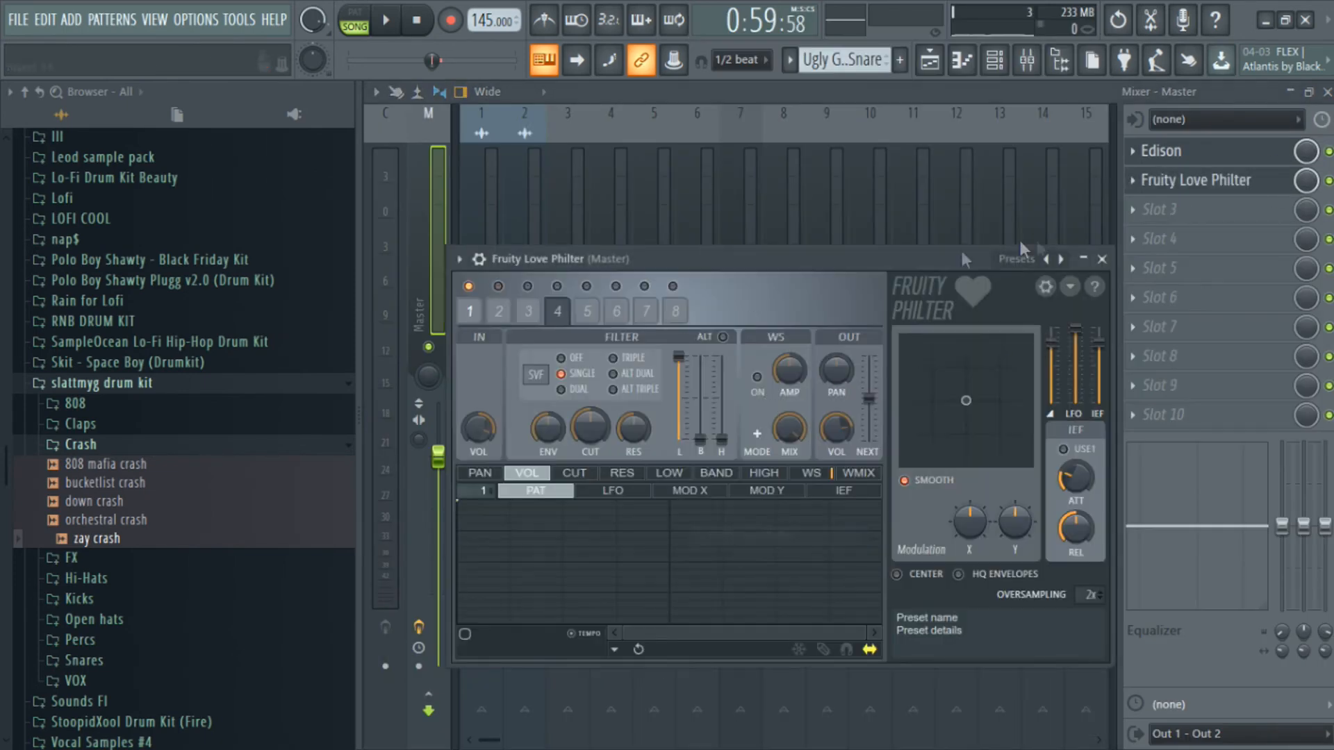
Load the Simple triangle highpass LFO preset in Fruity Love Philter and create a mute/solo automation clip for it over bars 37–41.
click(1017, 264)
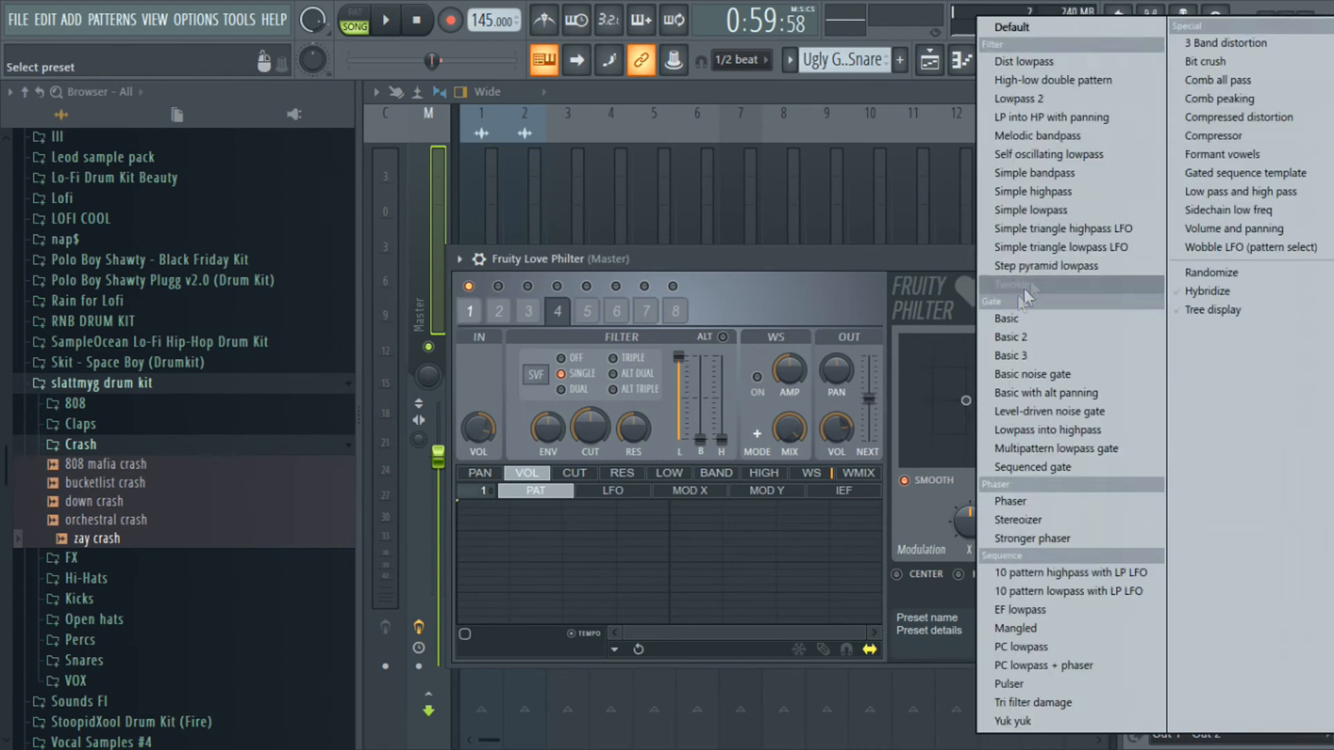
click(1094, 230)
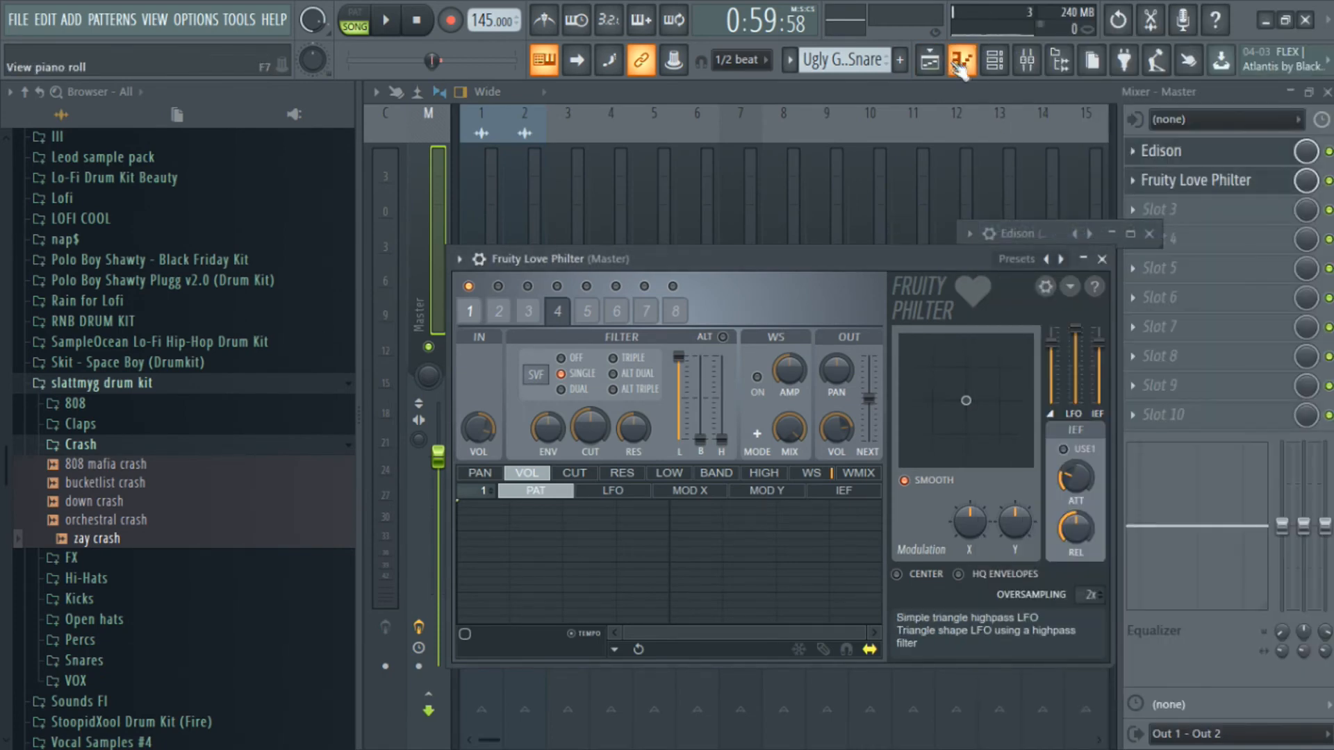
right_click(1327, 183)
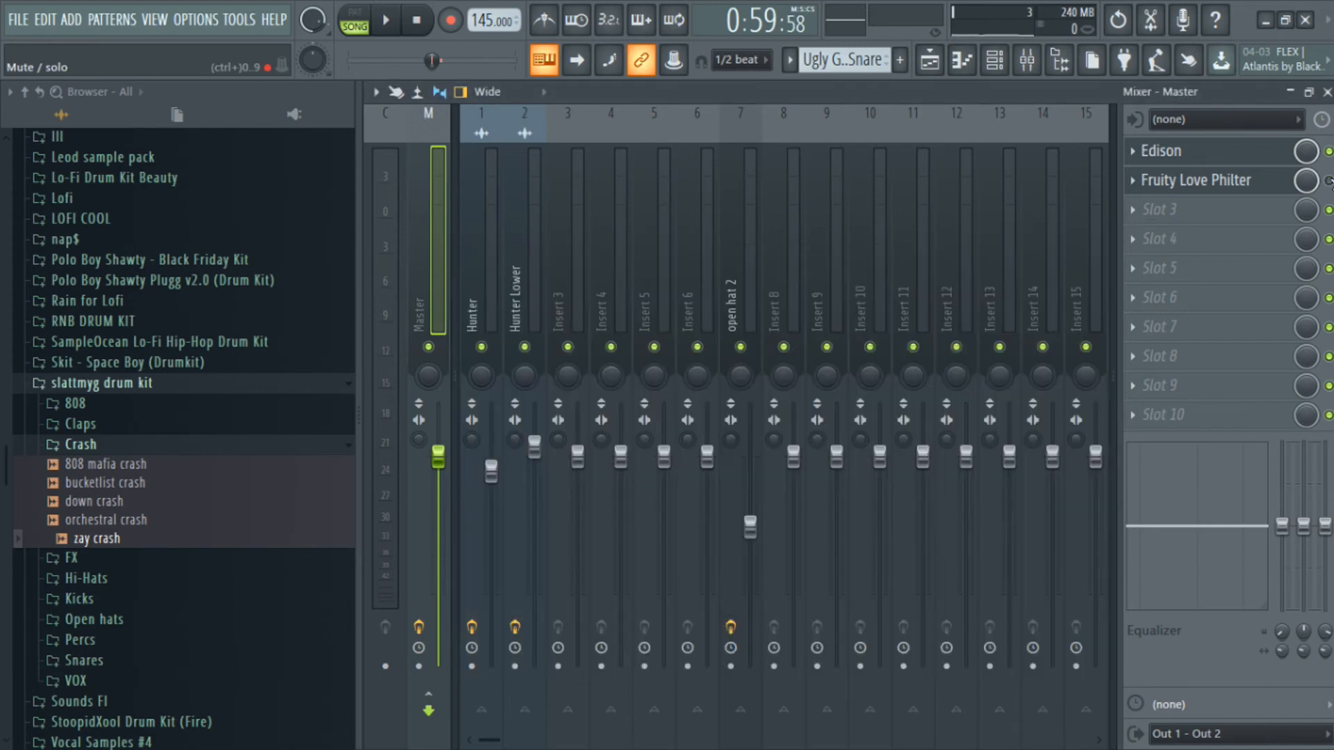
Position playback just before bar 37 in the playlist and set the snap to Bar.
click(870, 133)
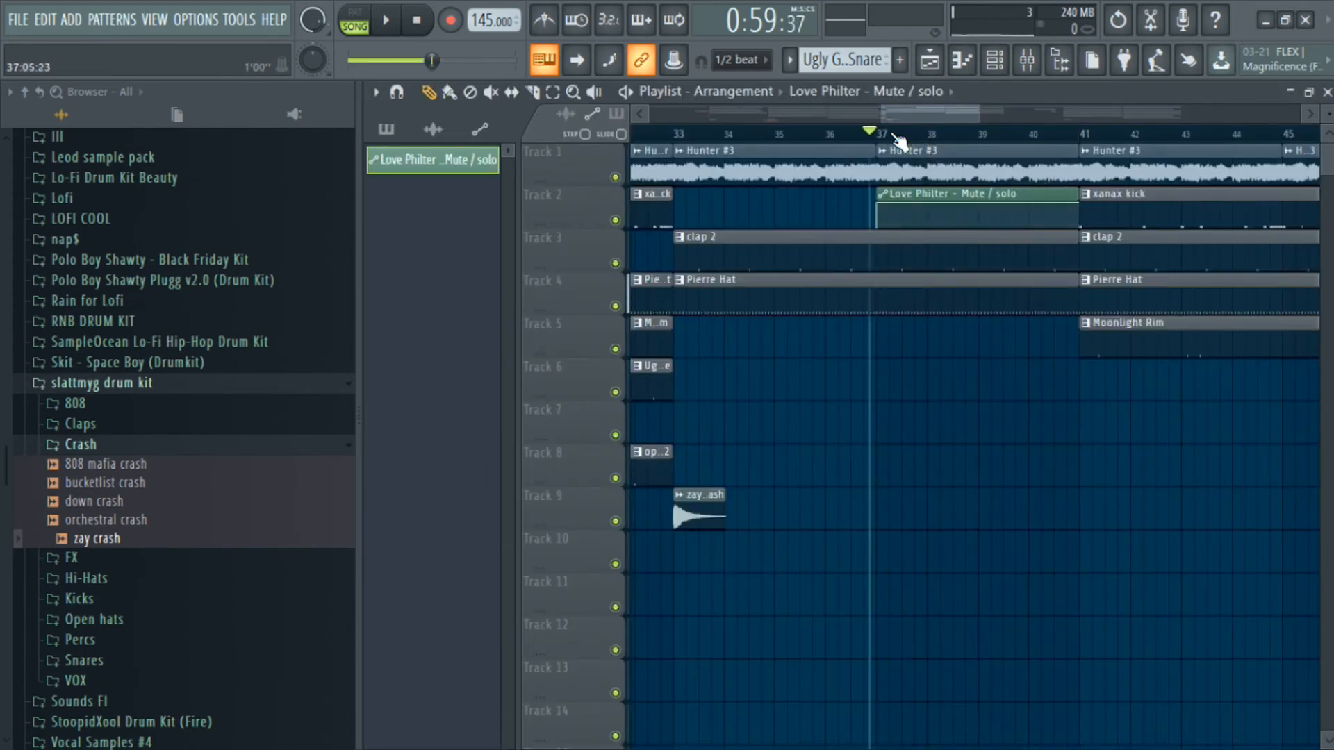
drag(901, 139, 1001, 145)
click(994, 141)
scroll(992, 214, down, 6)
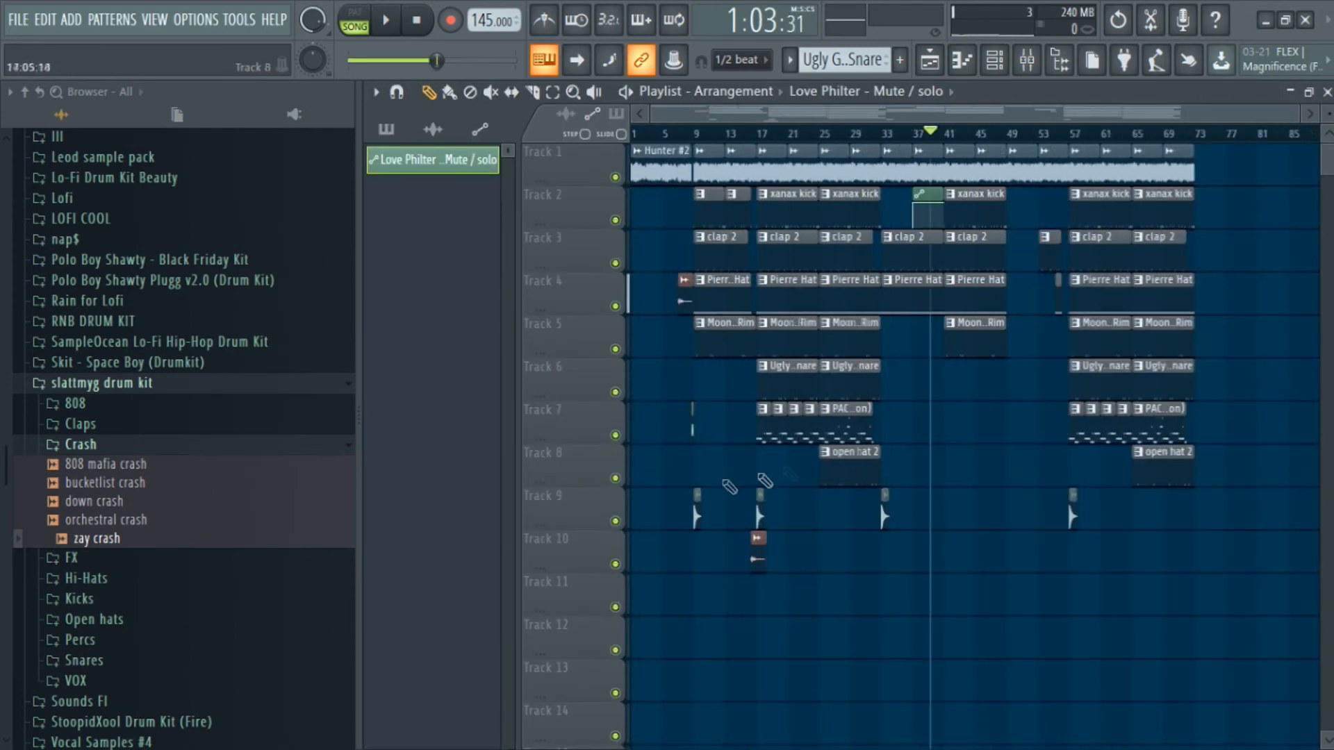
scroll(922, 254, up, 3)
scroll(896, 233, up, 4)
click(769, 135)
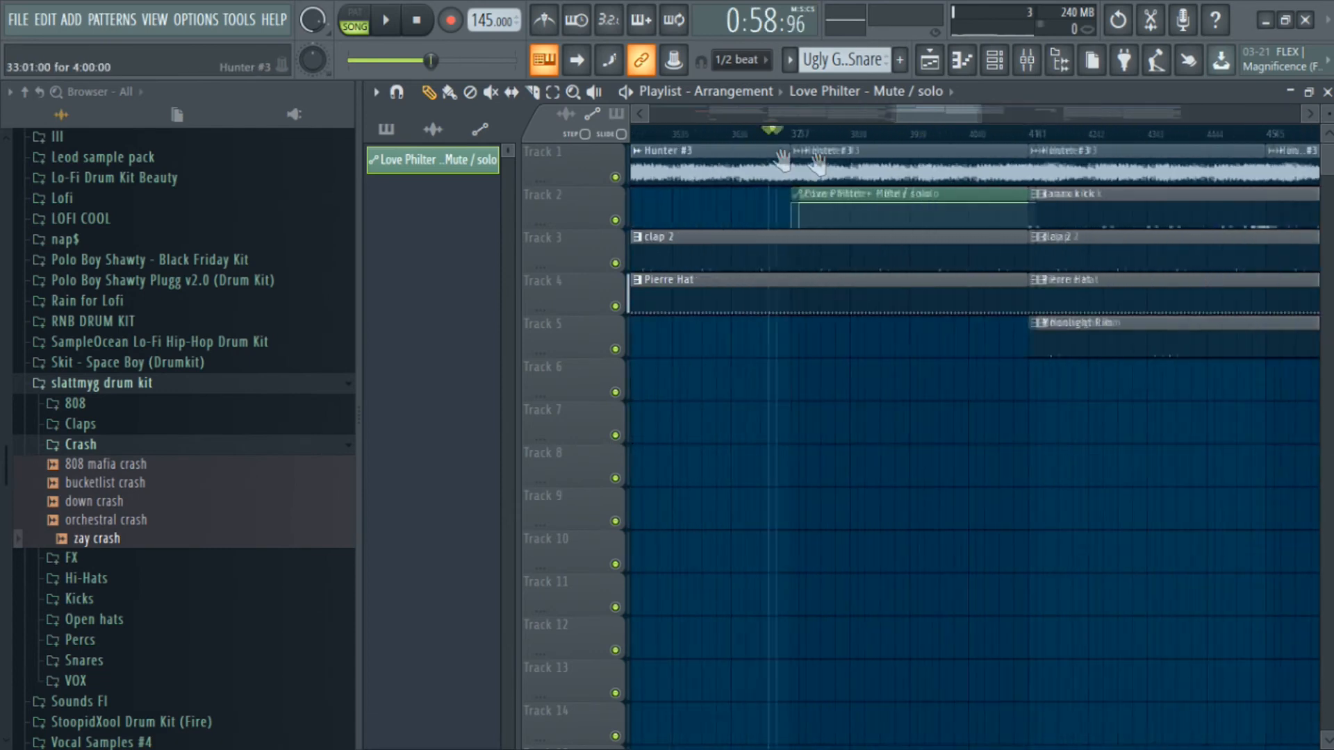
scroll(868, 166, down, 3)
click(748, 66)
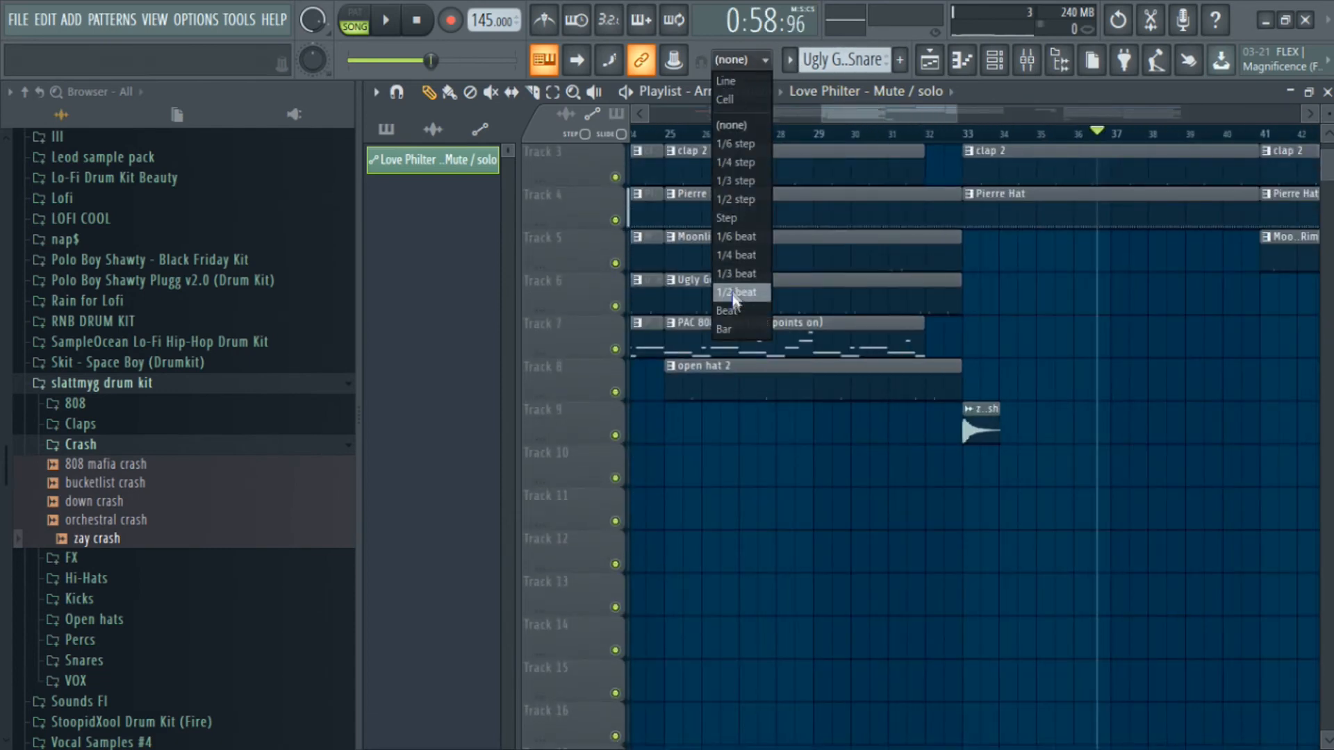
click(738, 288)
Turn Fruity Love Philter's mix level on the Master track fully down and initialise the song with that position.
click(1027, 60)
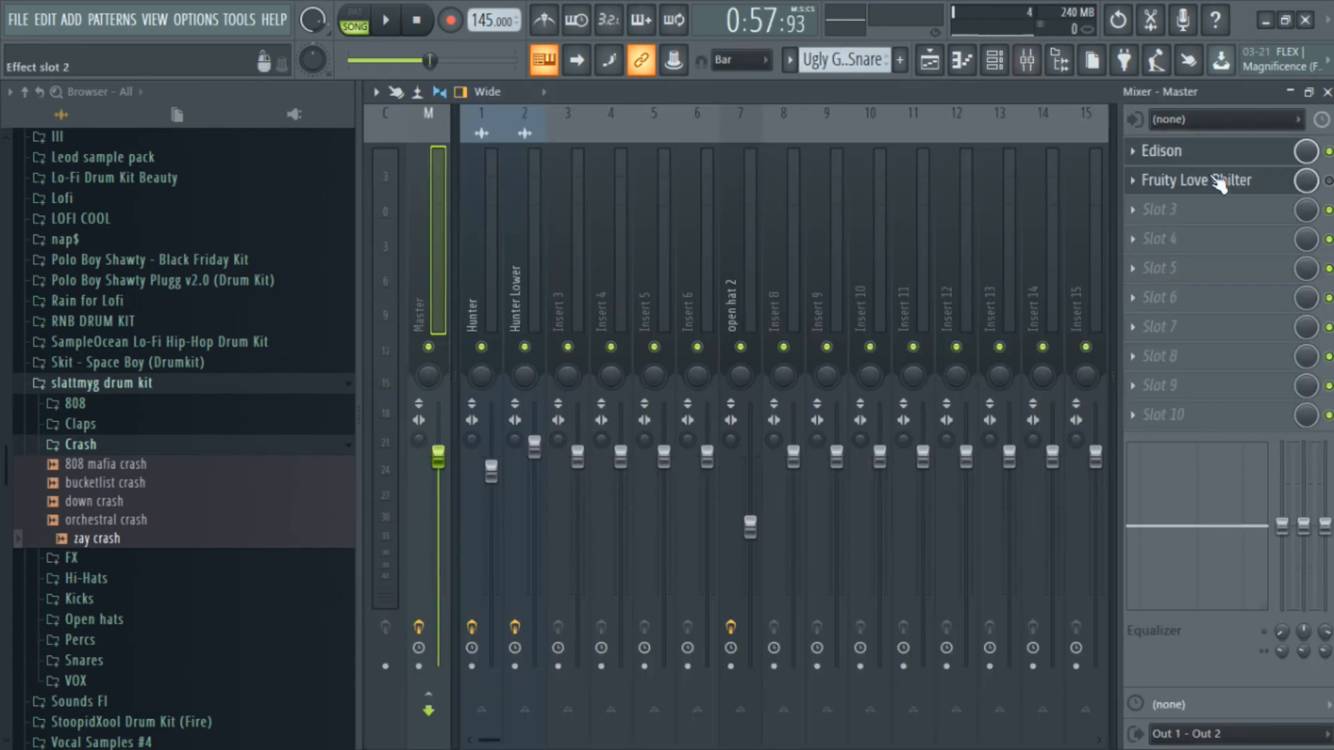
right_click(1307, 182)
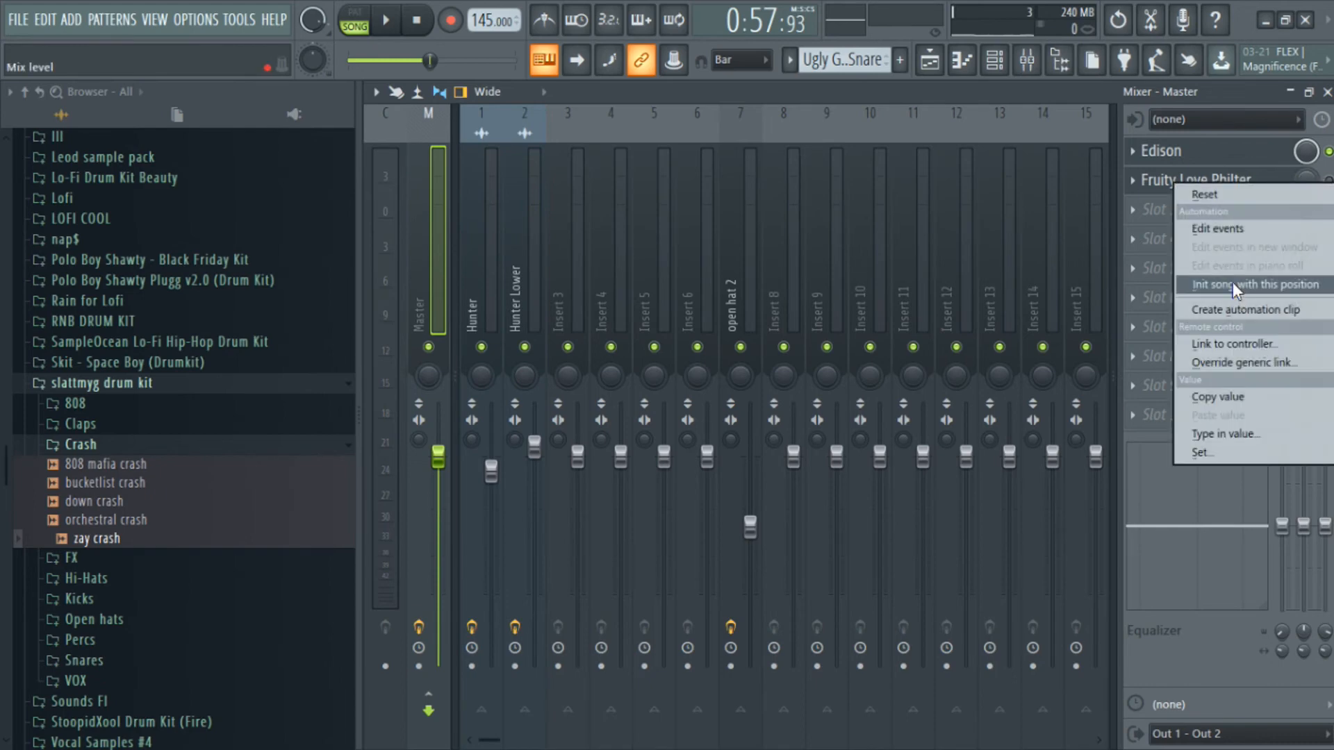
click(1234, 284)
click(931, 61)
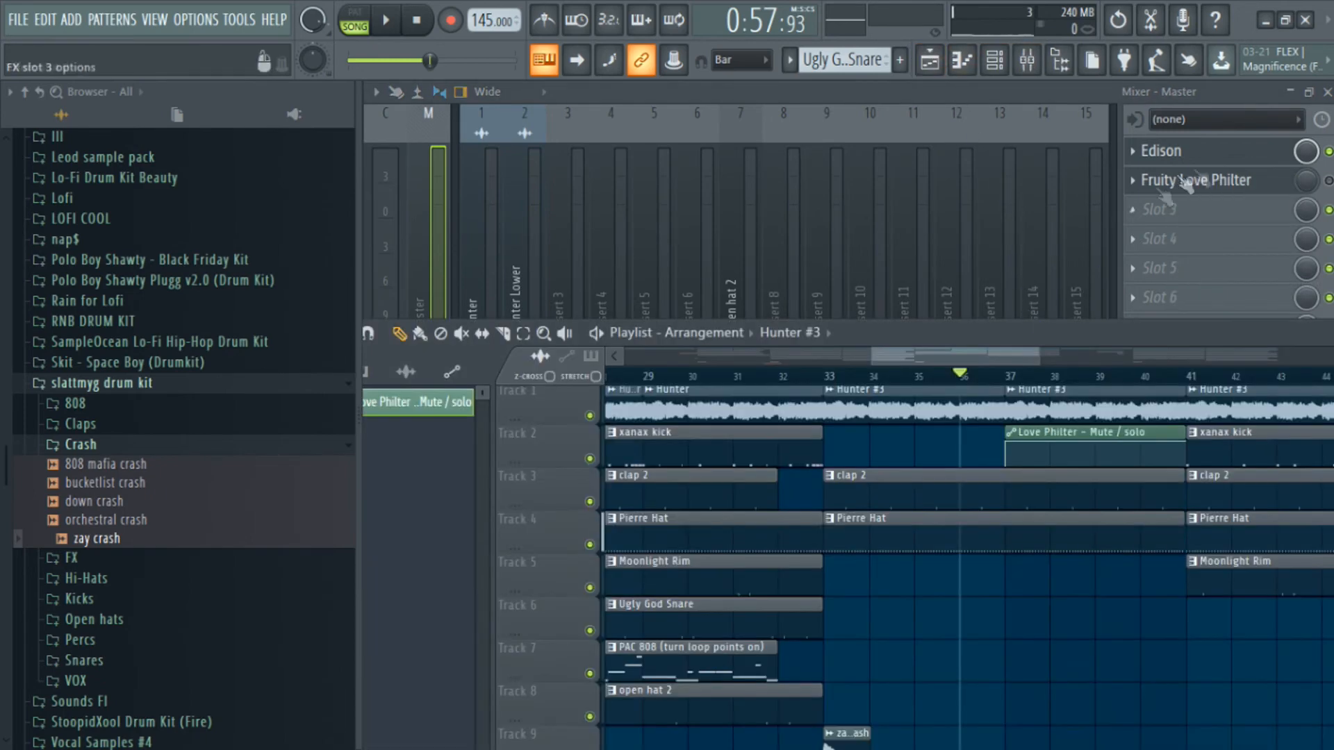
Create a Love Philter mix level automation clip over bars 37–41, curving up to bar 38 and down to bar 41, and play it.
right_click(1306, 181)
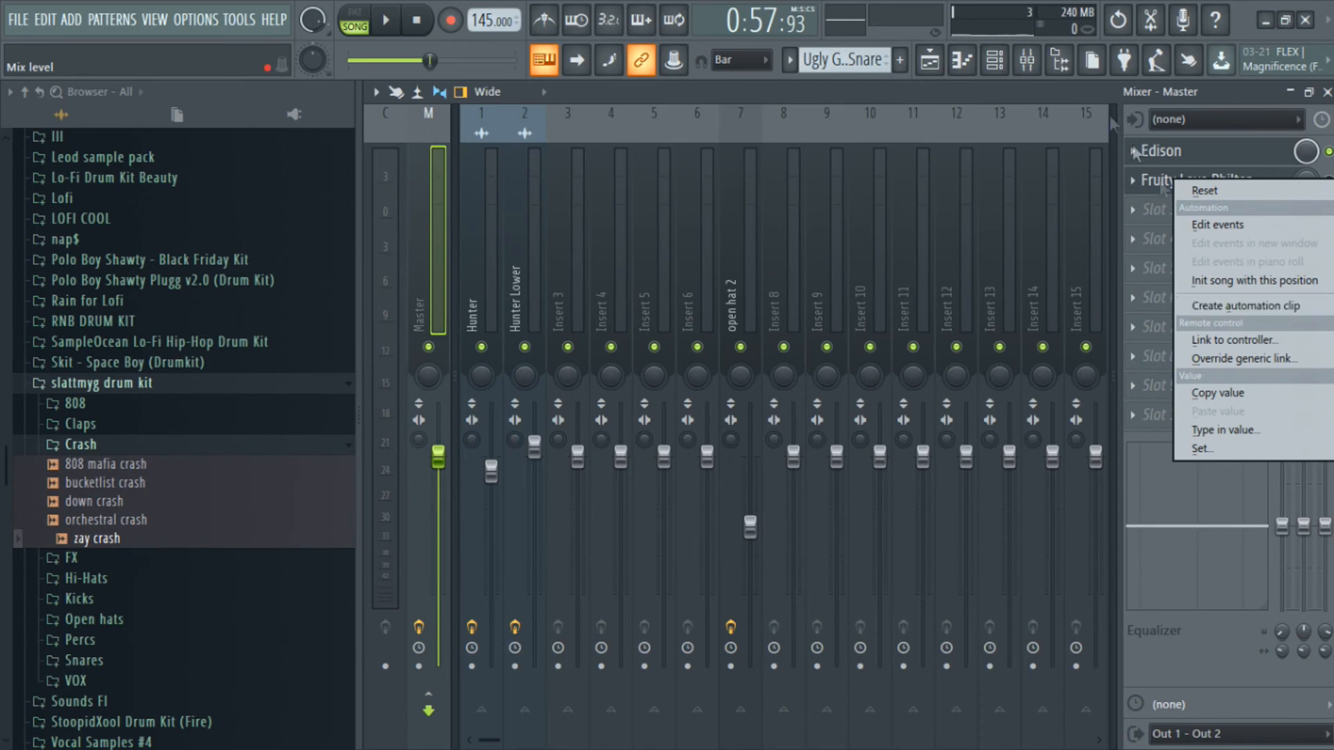
click(1245, 306)
key(space)
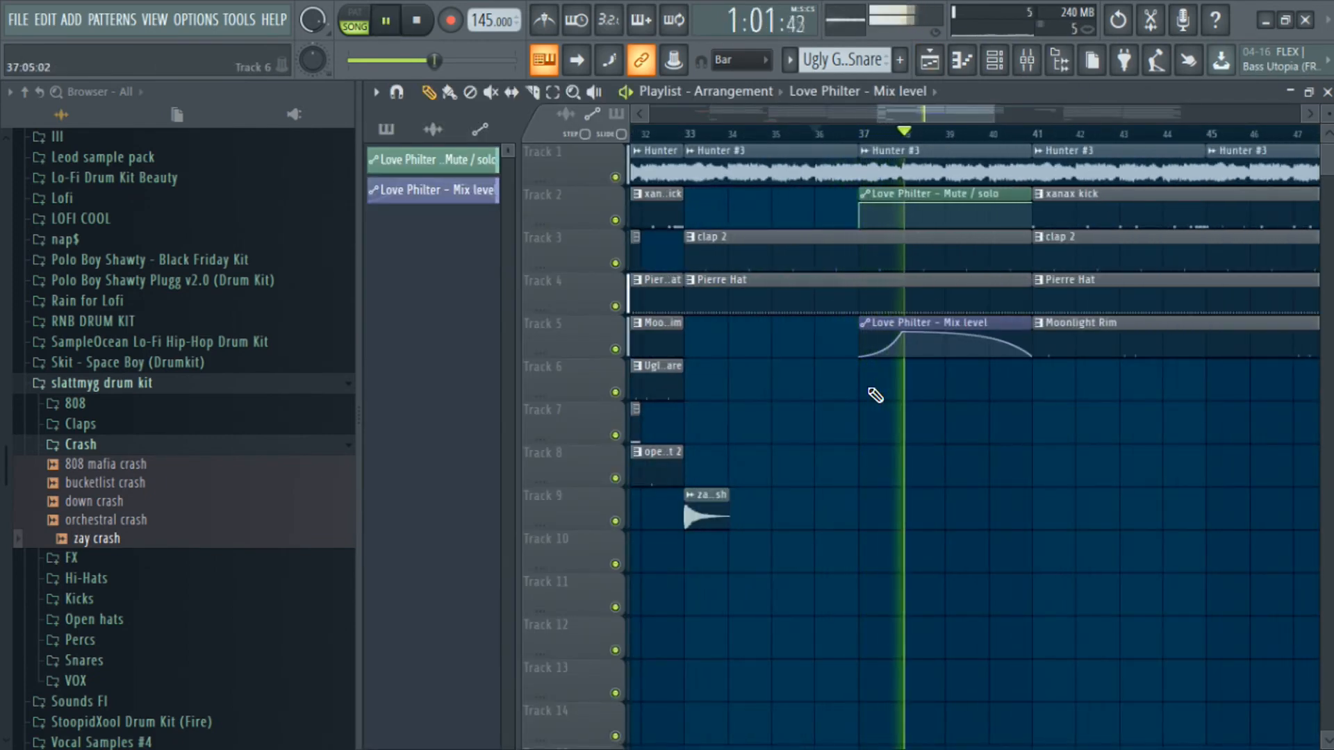
Switch Fruity Love Philter on the Master track to the Simple lowpass preset and return to the playlist.
click(1027, 61)
click(1195, 180)
click(1012, 257)
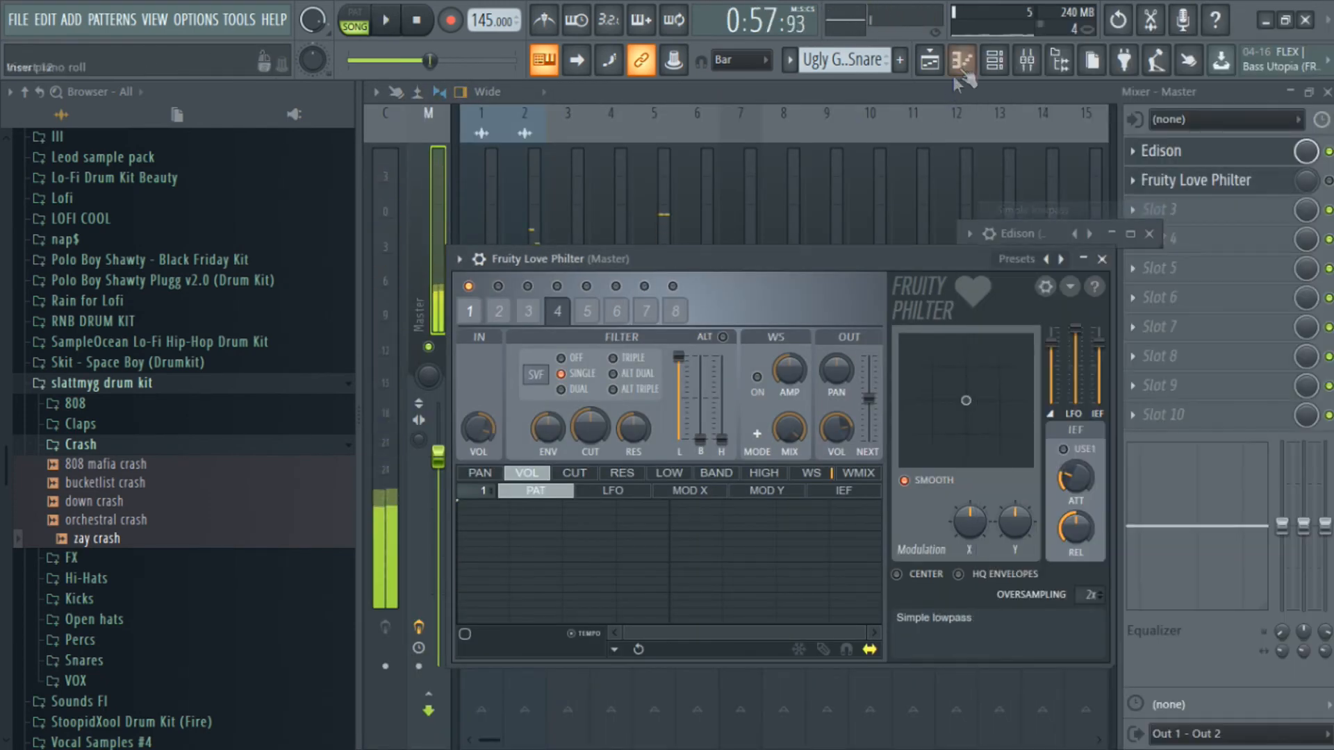
click(929, 60)
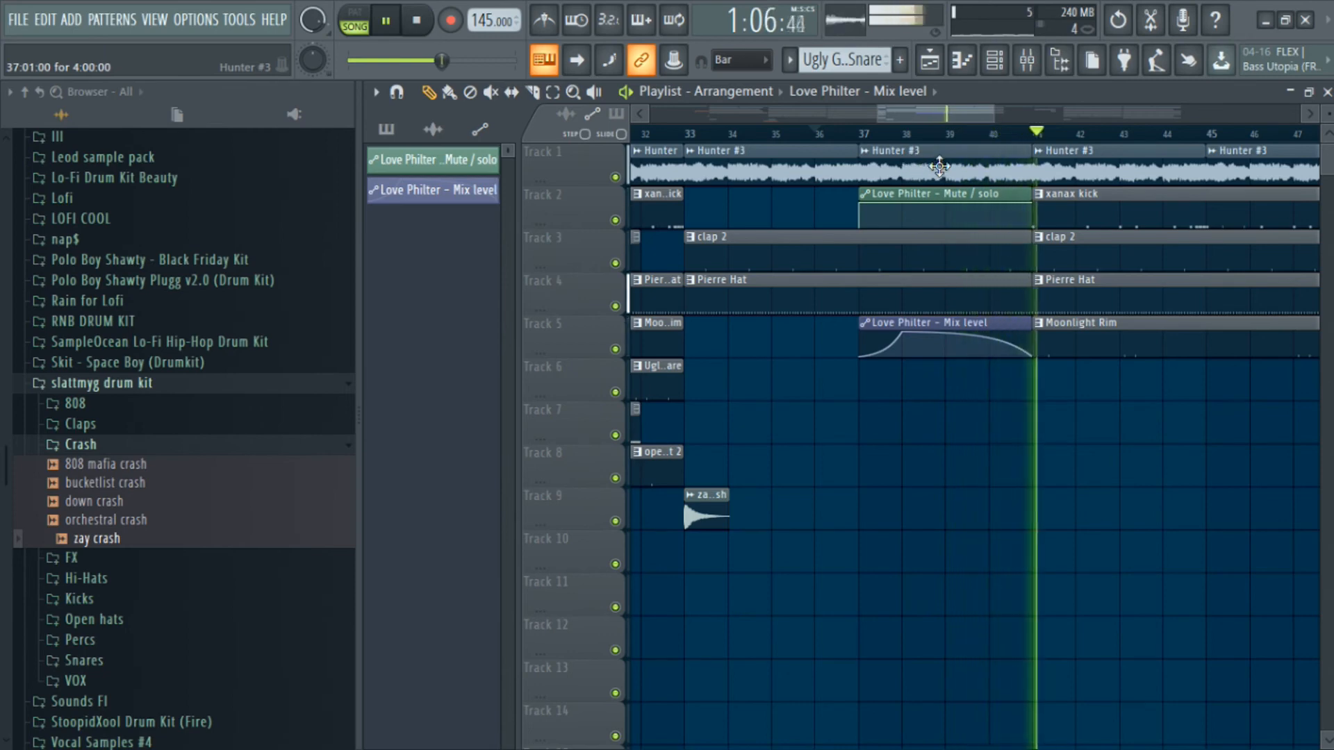
Add the bucketlist crash sample on track 6 at bar 41 and check its channel settings.
ctrl+scroll(948, 334, down, 5)
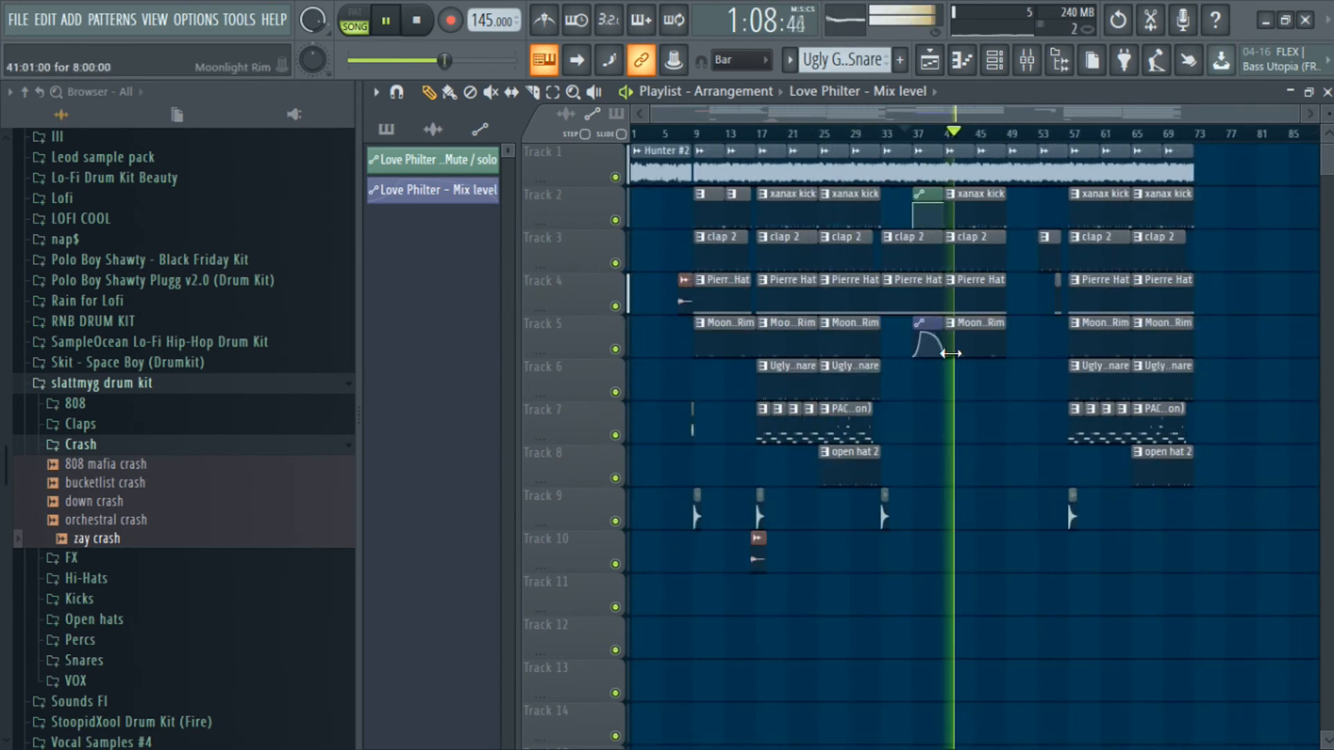
click(87, 501)
click(118, 483)
drag(125, 479, 956, 389)
ctrl+scroll(955, 390, up, 5)
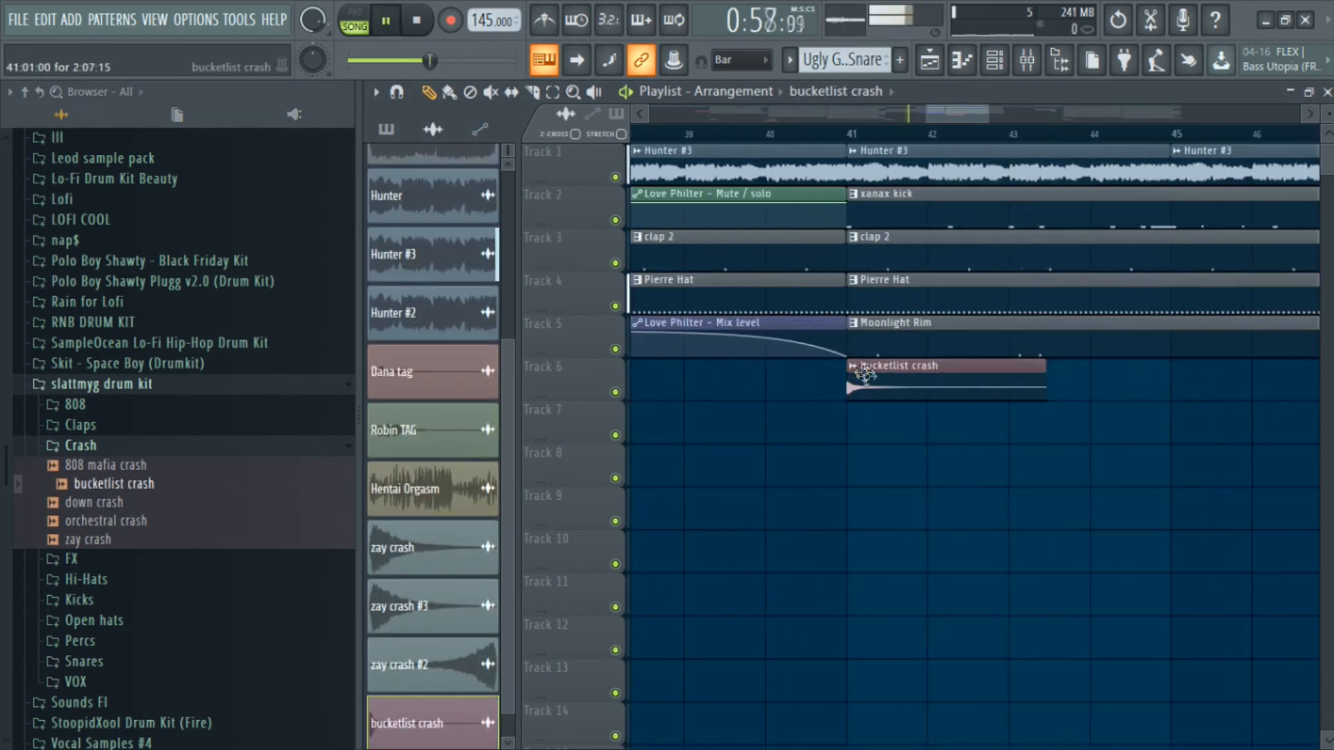
double_click(865, 375)
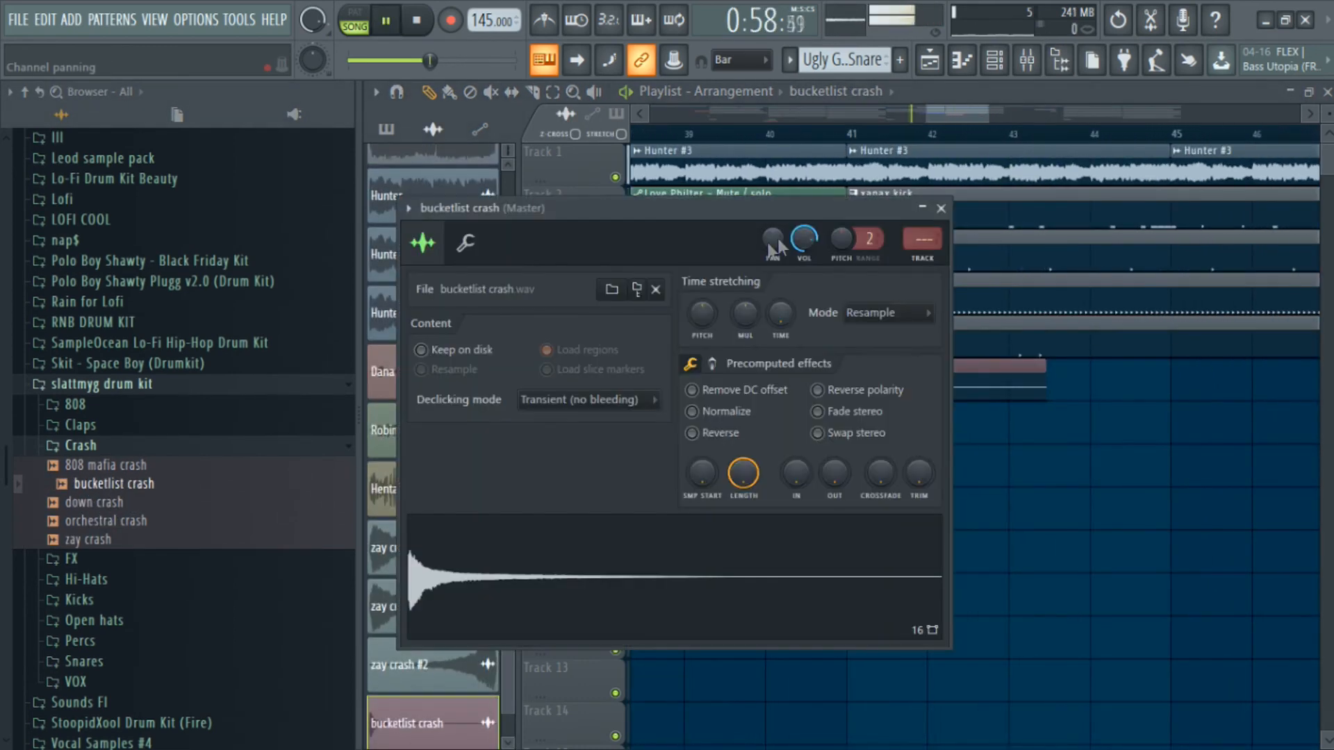
click(922, 210)
ctrl+scroll(889, 278, down, 3)
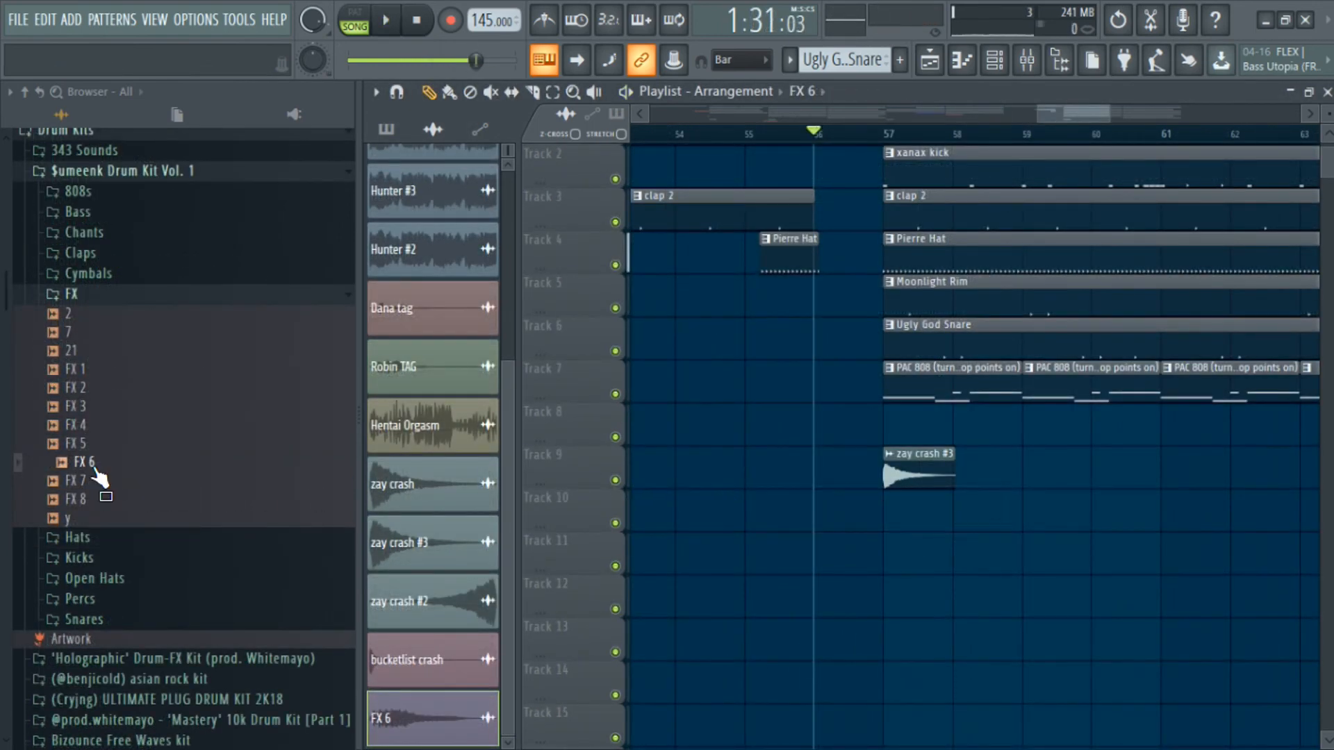
Move the FX 6 clip on track 10 to bar 56, lower its channel volume and play the transition into bar 57.
drag(790, 513, 842, 523)
double_click(856, 521)
key(space)
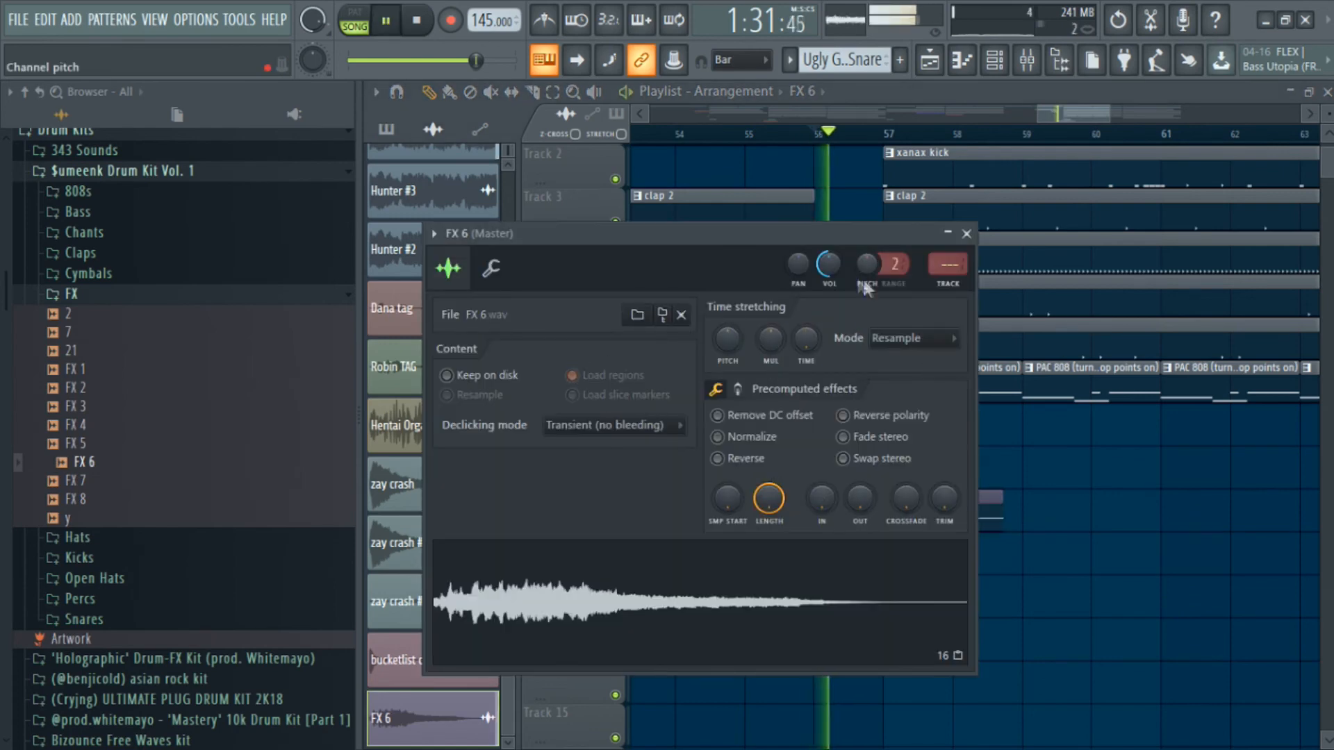
click(966, 234)
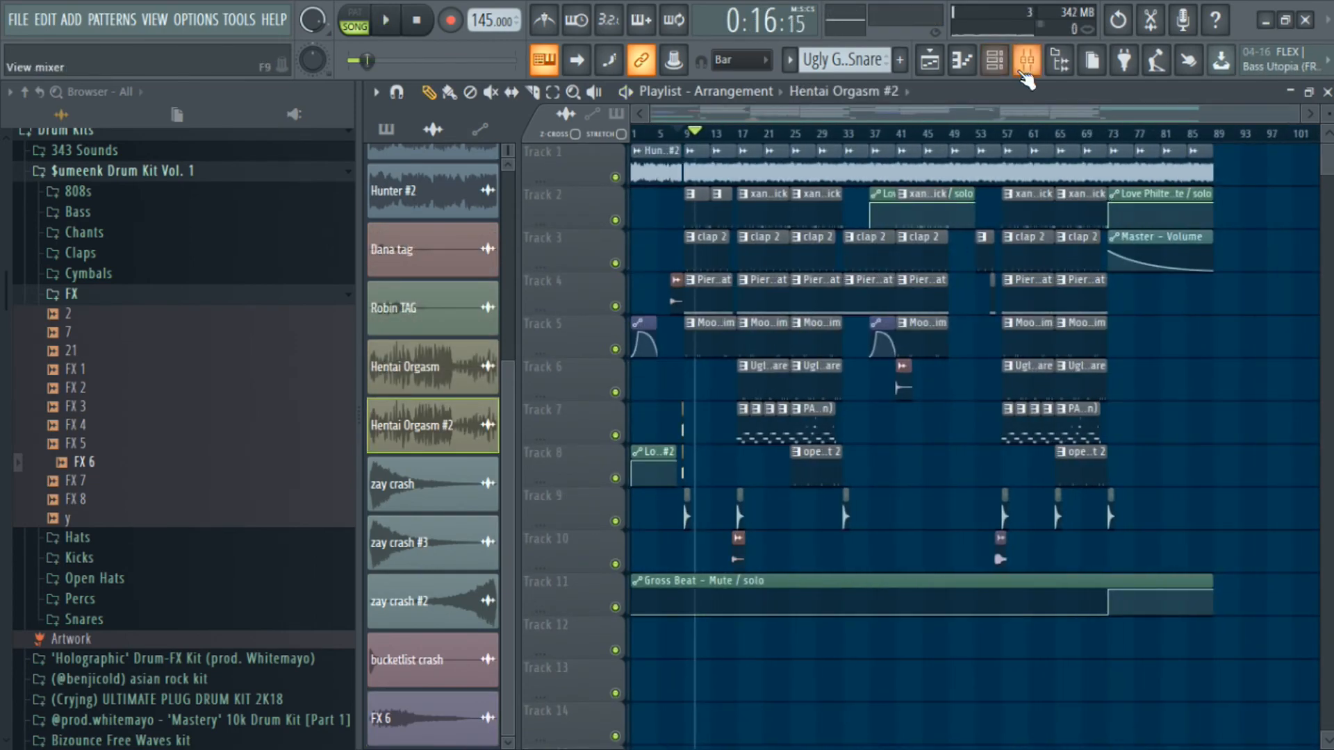
Review the effects loaded on the Master and open hat 2 mixer tracks.
click(1024, 69)
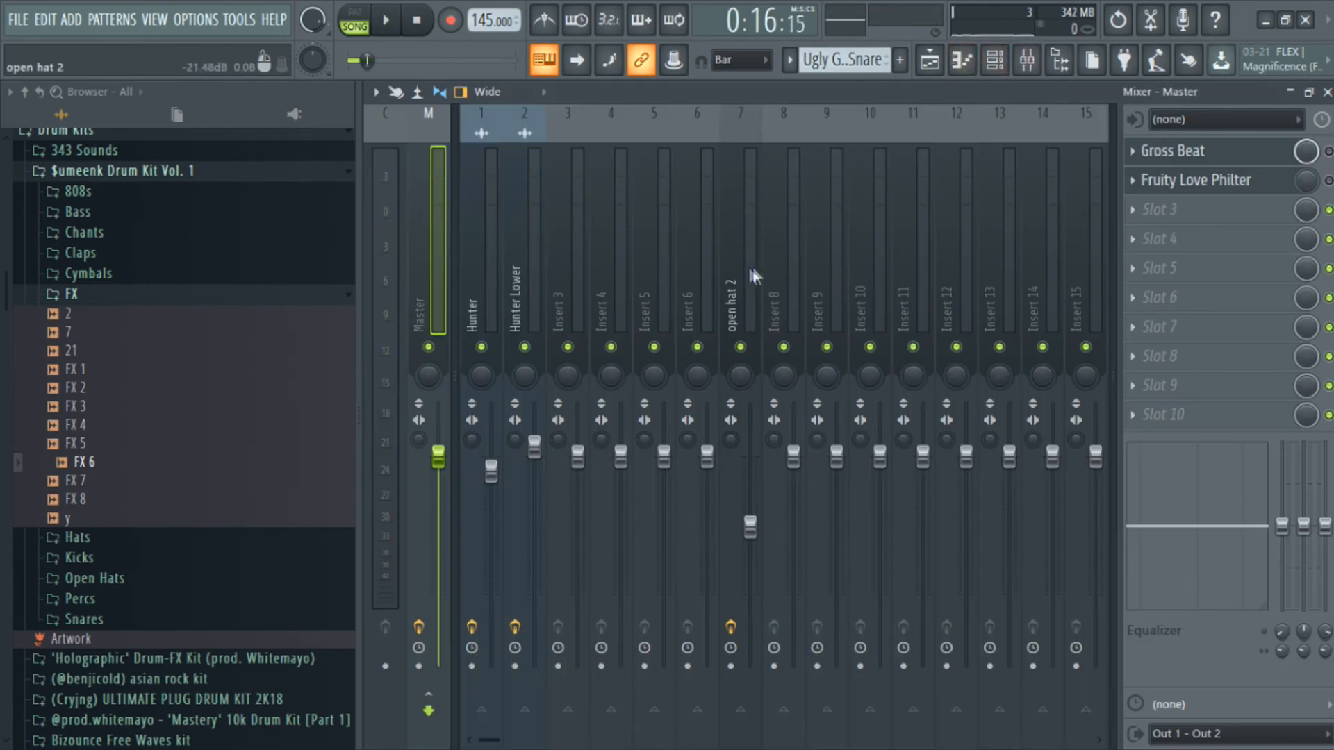
click(735, 291)
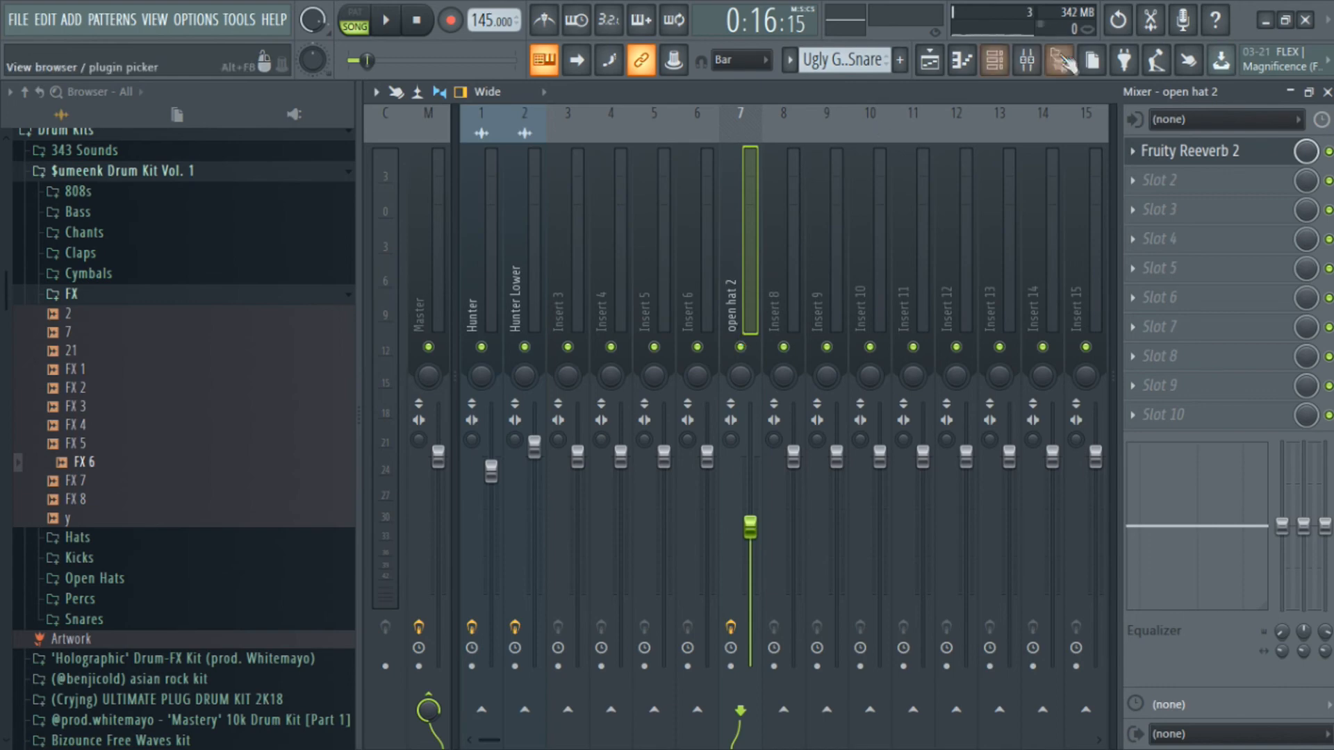
click(995, 61)
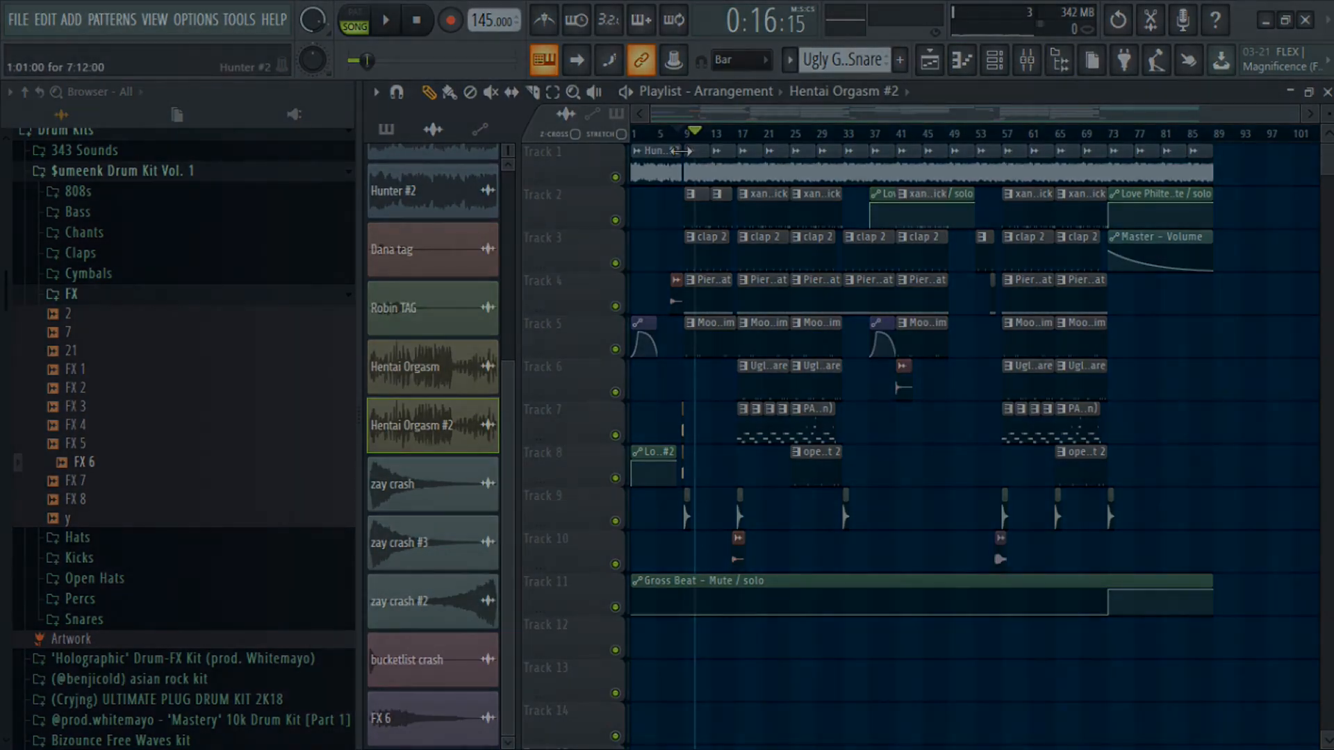